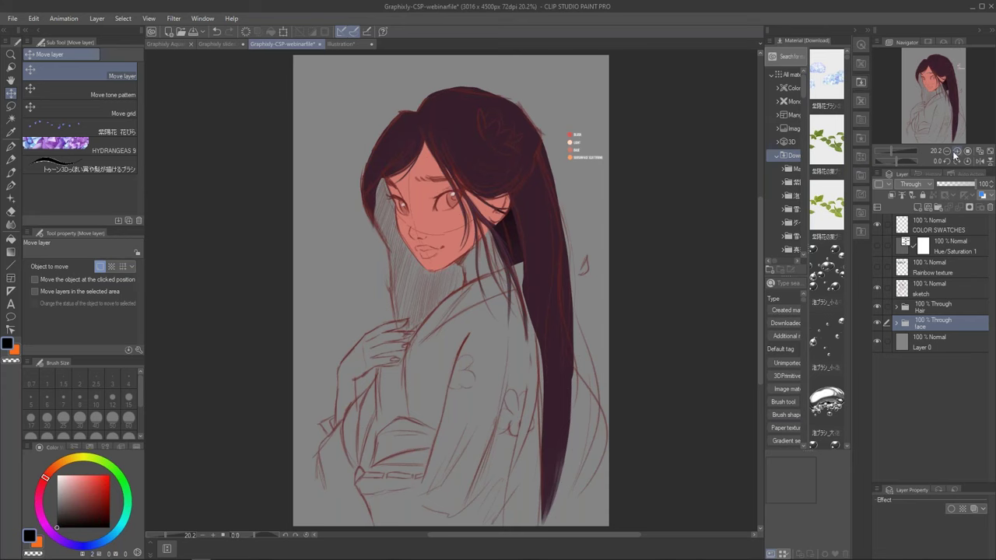
Review the custom brushes in the brush set, from the lip gloss and sketch brushes through to Dust motes.
scroll(645, 285, "up", 2)
scroll(603, 301, "up", 2)
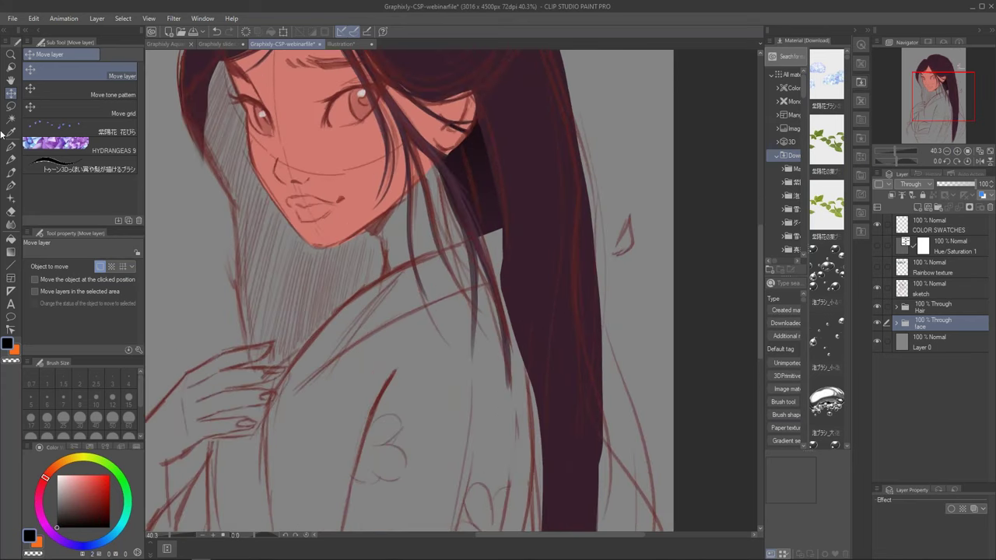
left_click(11, 172)
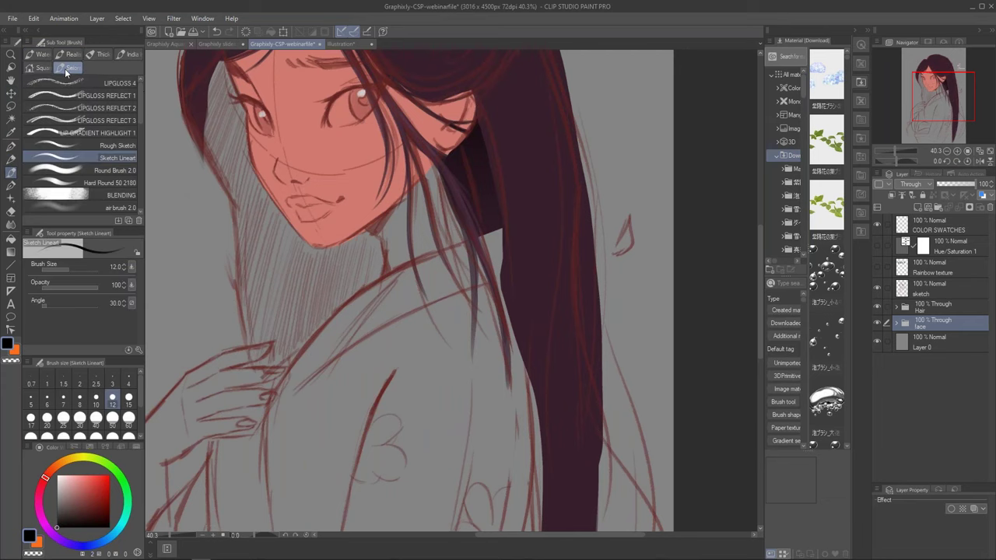
mouse_move(140, 115)
left_mouse_down()
mouse_move(141, 128)
mouse_move(142, 118)
left_mouse_up()
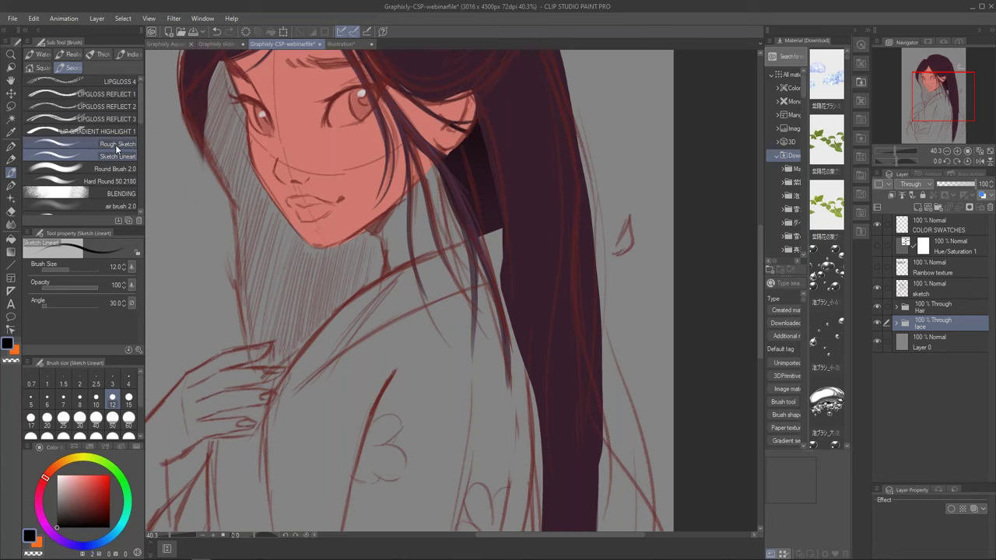
scroll(112, 156, "down", 2)
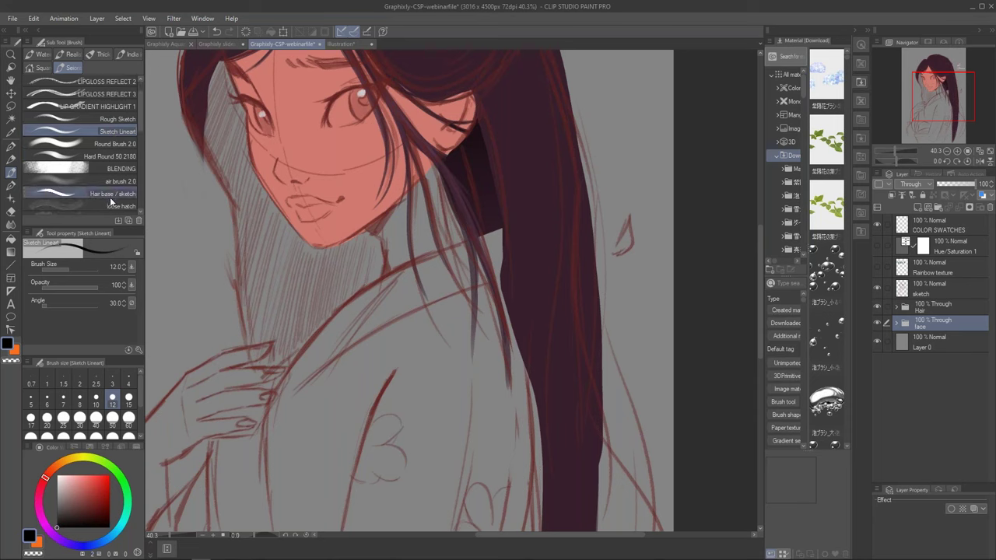
scroll(109, 194, "down", 4)
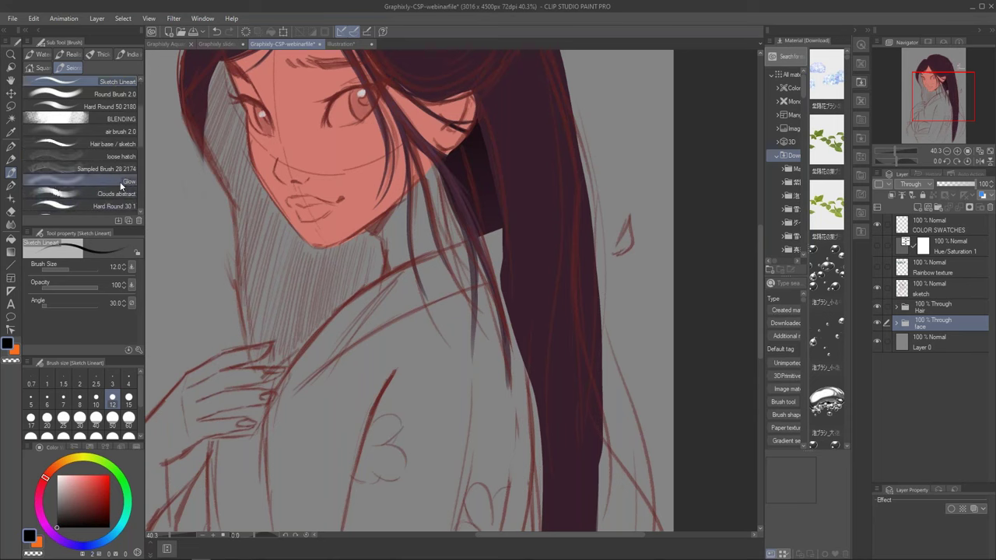
scroll(126, 186, "down", 2)
scroll(126, 186, "down", 2)
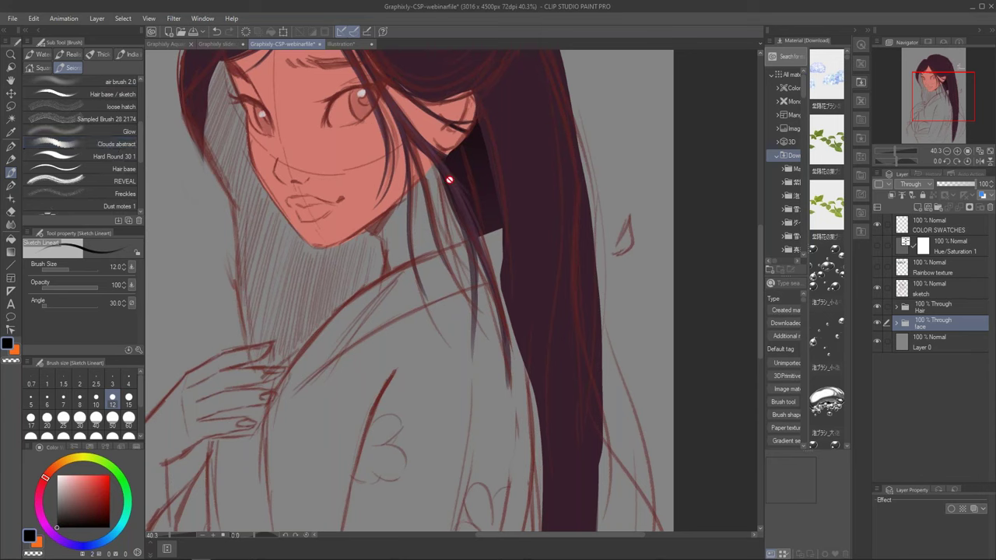
Try a black foreground-to-transparent gradient inside a lassoed oval beside the ponytail on a new layer above the Hair folder, and delete that layer.
left_click(963, 308)
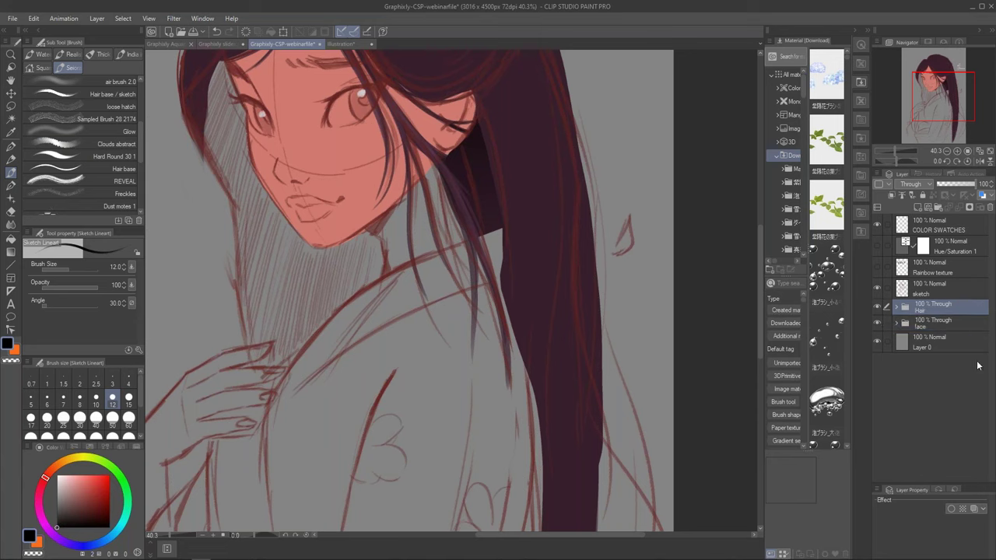
left_click(918, 209)
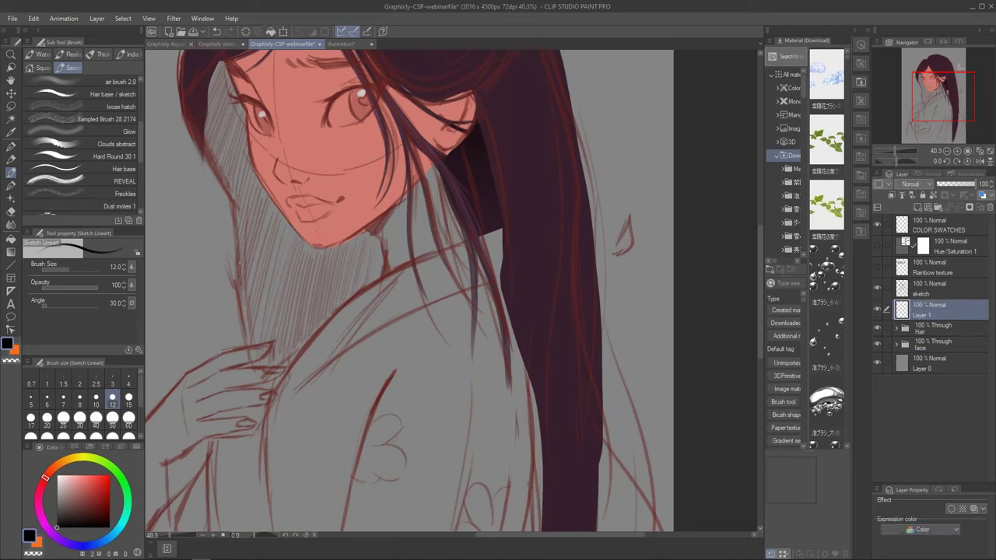
left_click(11, 106)
mouse_move(612, 121)
left_mouse_down()
mouse_move(579, 115)
mouse_move(575, 226)
mouse_move(675, 228)
mouse_move(648, 132)
mouse_move(593, 113)
left_mouse_up()
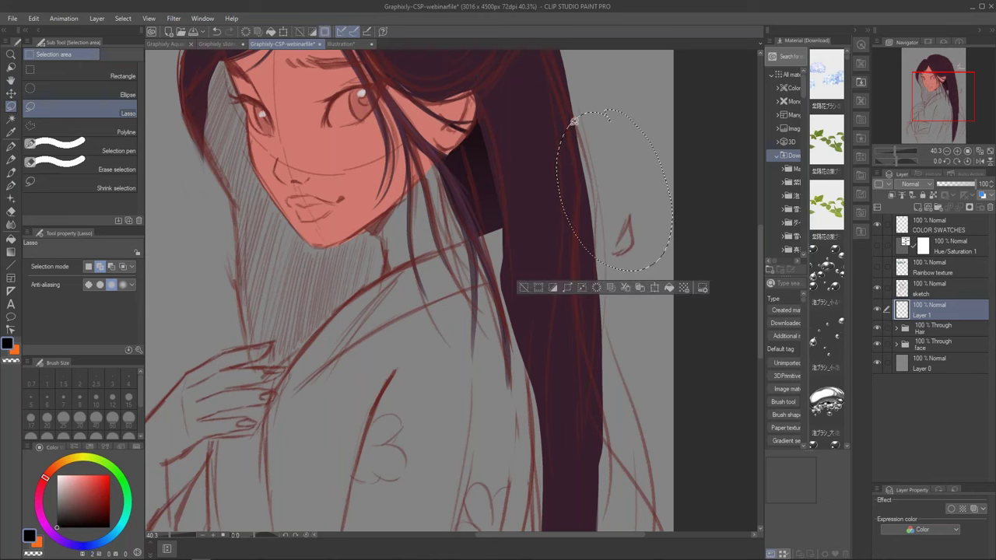
left_click(11, 252)
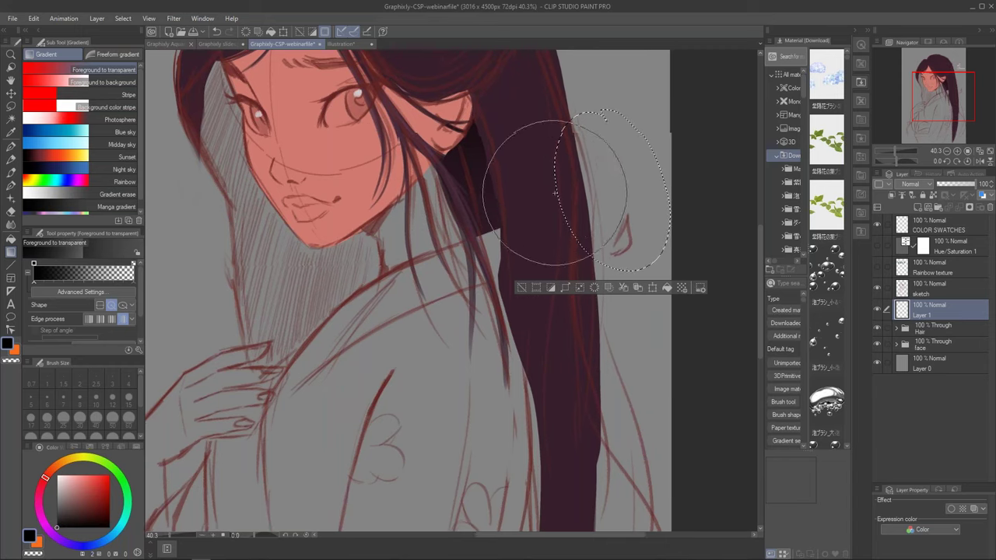
left_click_drag(557, 191, 622, 186)
key("ctrl+d")
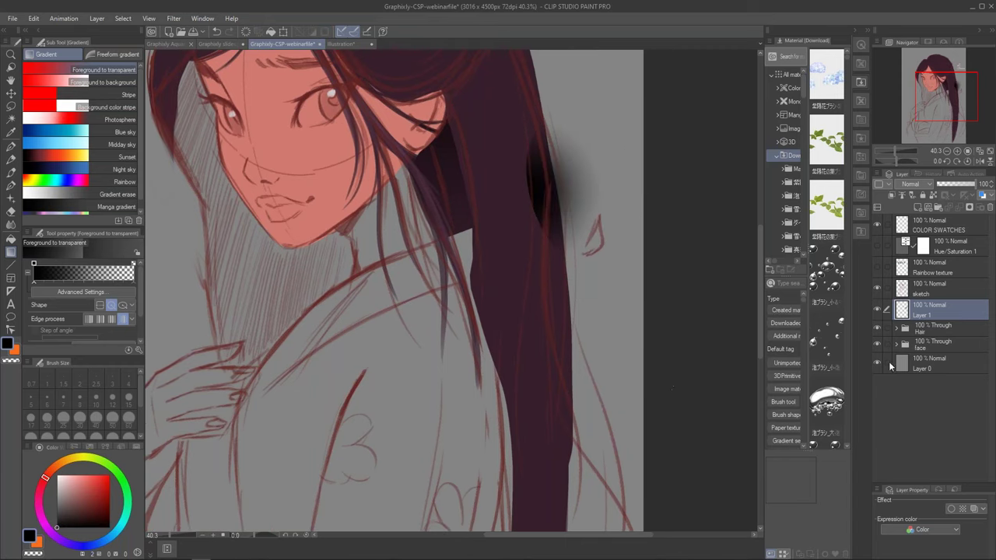
left_click(982, 207)
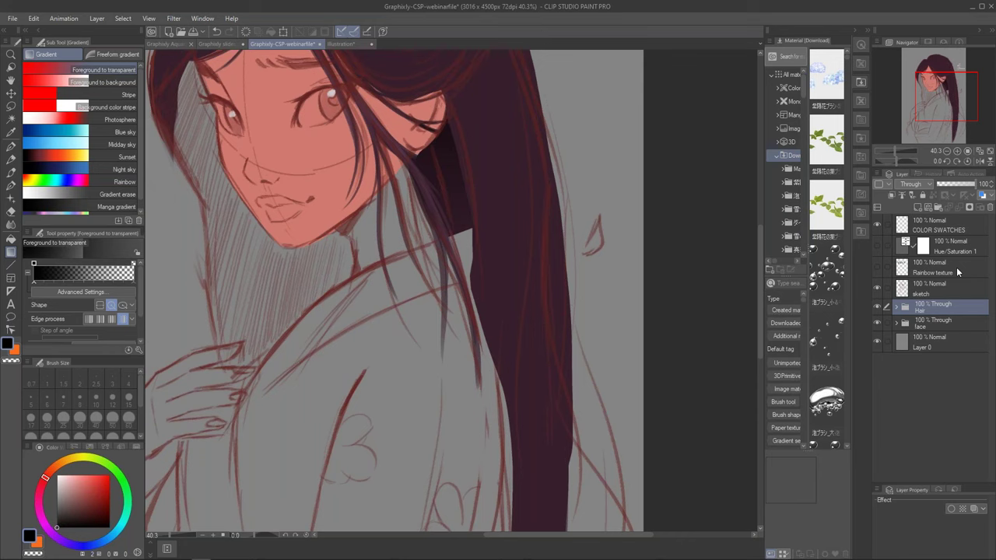
Examine the lighting spheres in the Graphixly slides document and compare them with the portrait illustration.
left_click(222, 45)
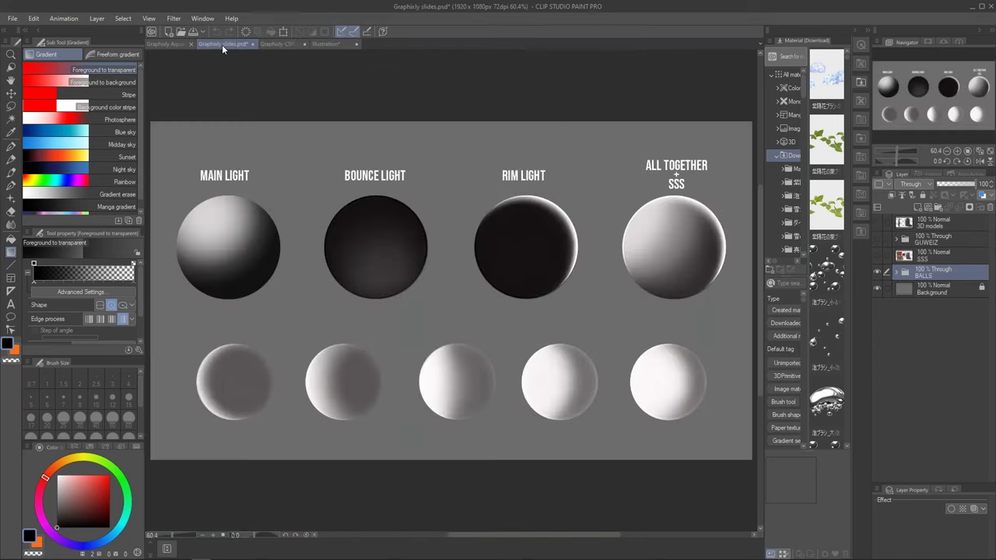
key("k")
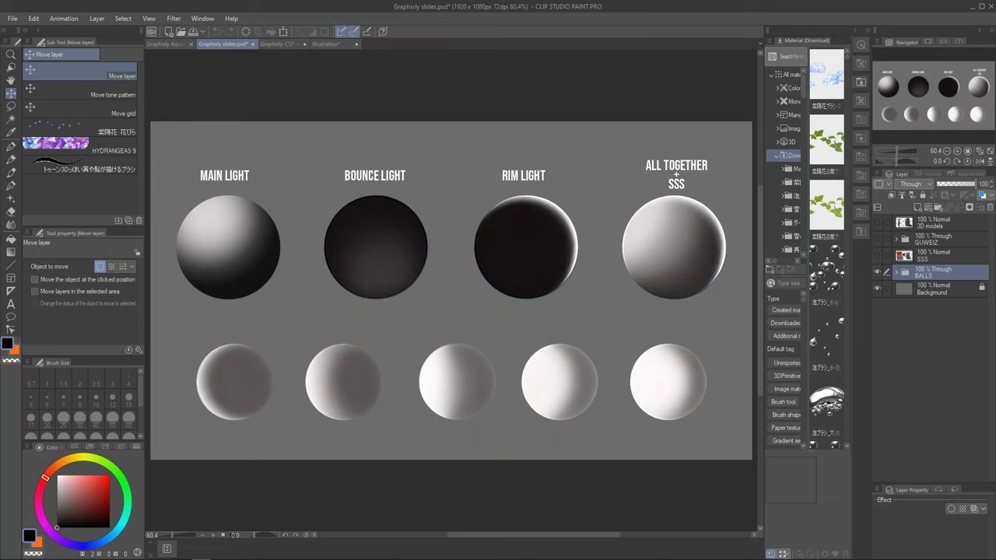
left_click(271, 43)
scroll(441, 203, "down", 3)
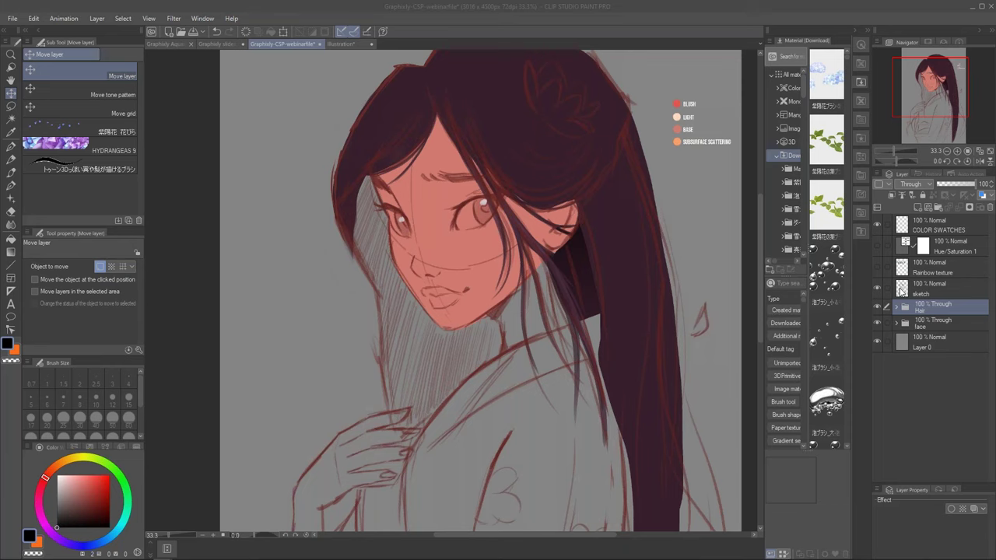
Hide Layer 5 inside the BALLS folder of the Graphixly slides document.
left_click(203, 42)
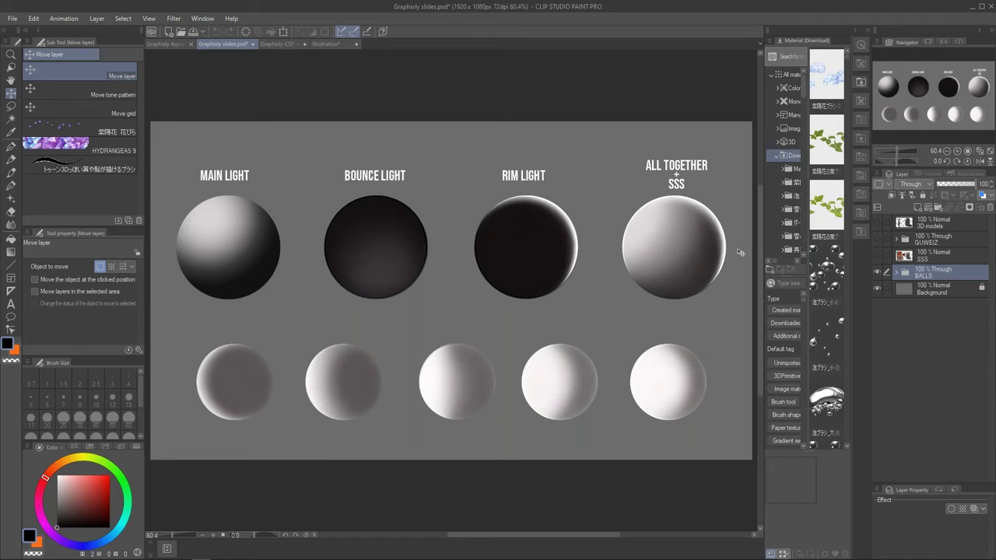
left_click_drag(412, 311, 477, 290)
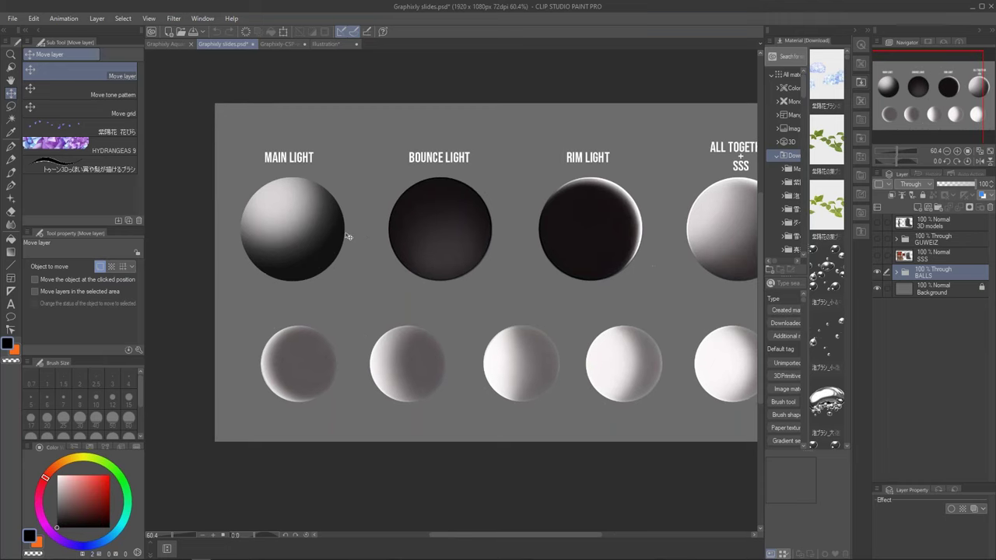
left_click(896, 273)
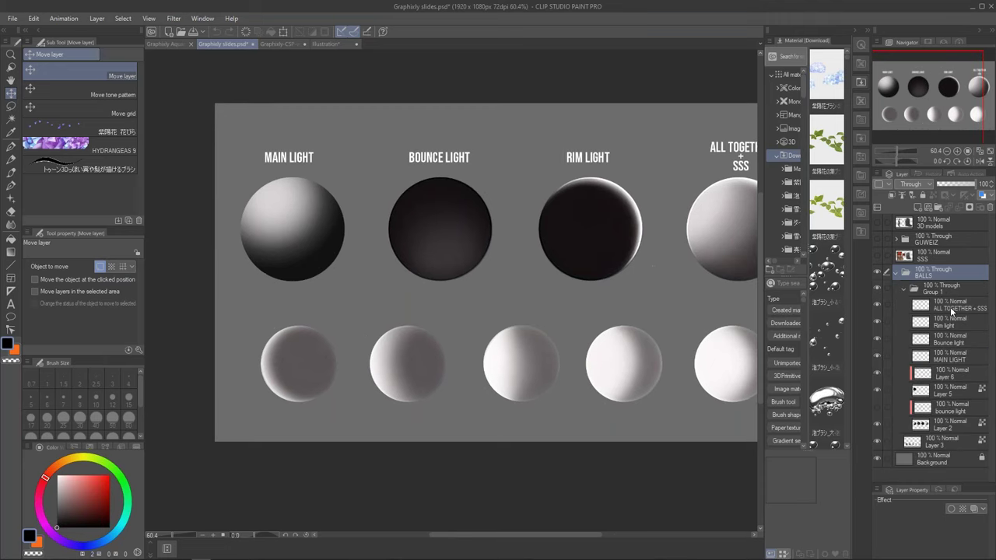
left_click(952, 305)
left_click(944, 424)
left_click(946, 393)
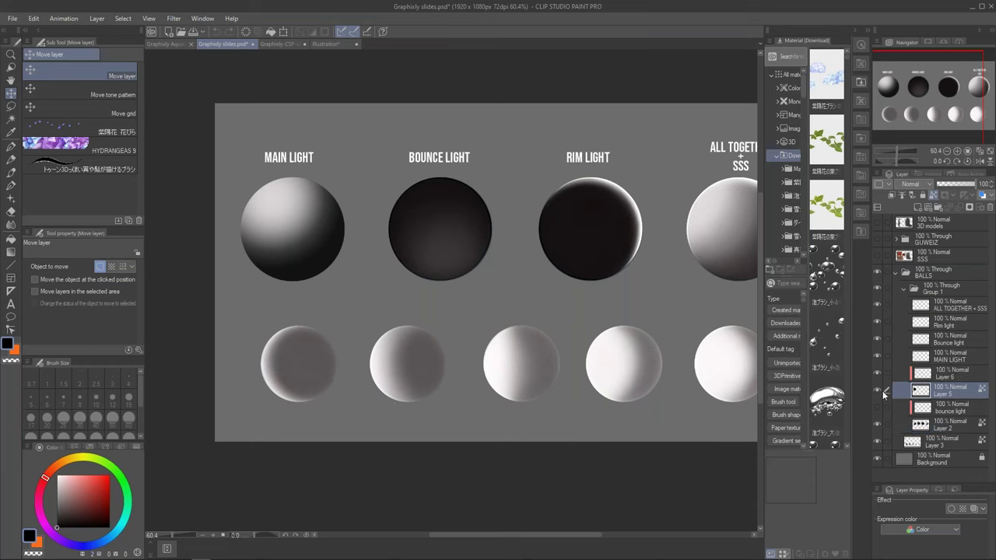
left_click(877, 391)
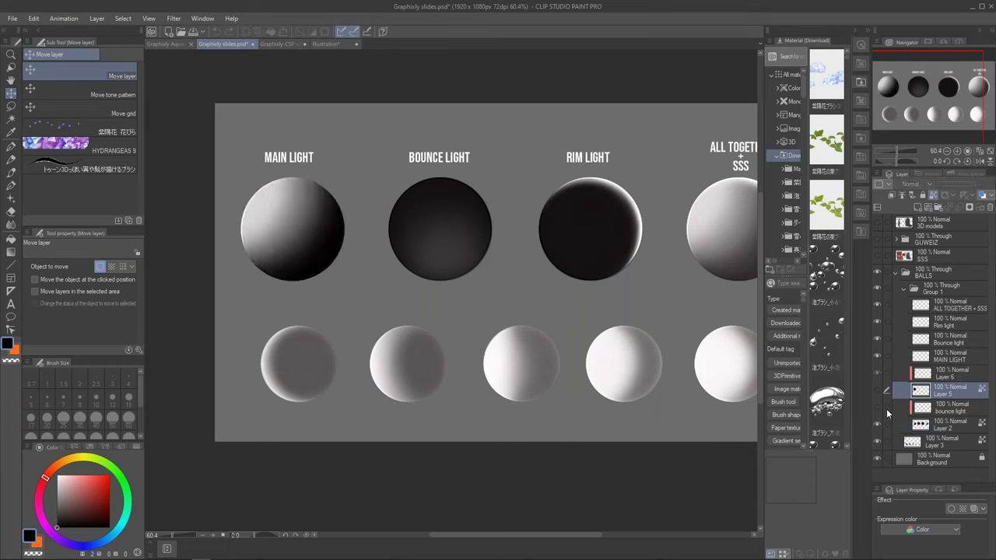
Select only the Main Light sphere from Layer 2's contents and fill it with a black radial gradient on a new layer above Layer 5.
left_click(920, 423, "ctrl")
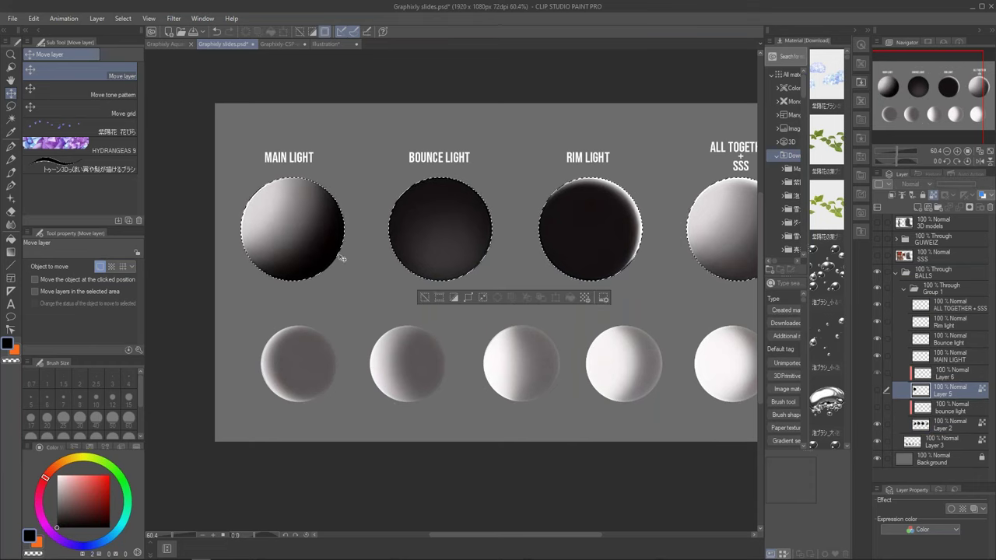
left_click(12, 108)
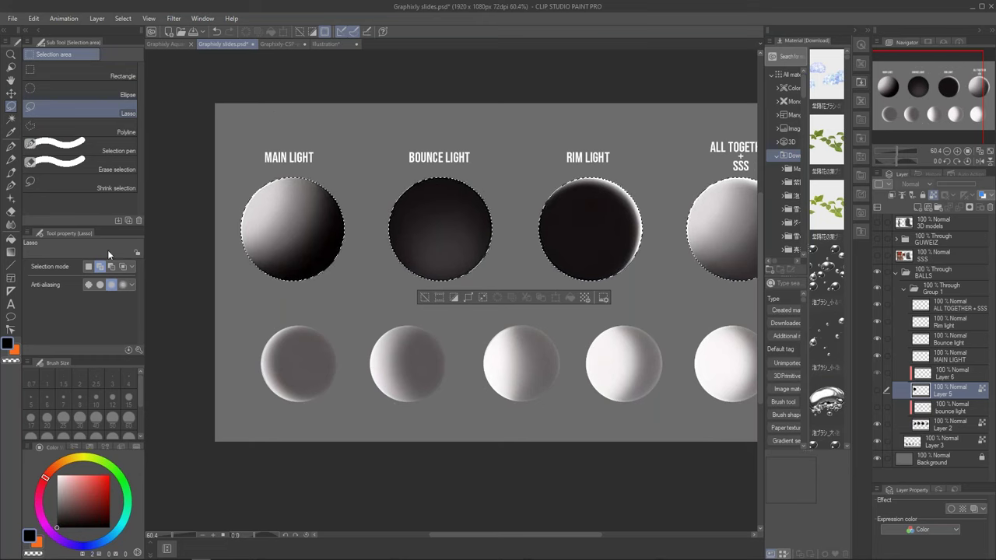
mouse_move(374, 233)
left_mouse_down()
mouse_move(342, 176)
mouse_move(373, 228)
left_mouse_up()
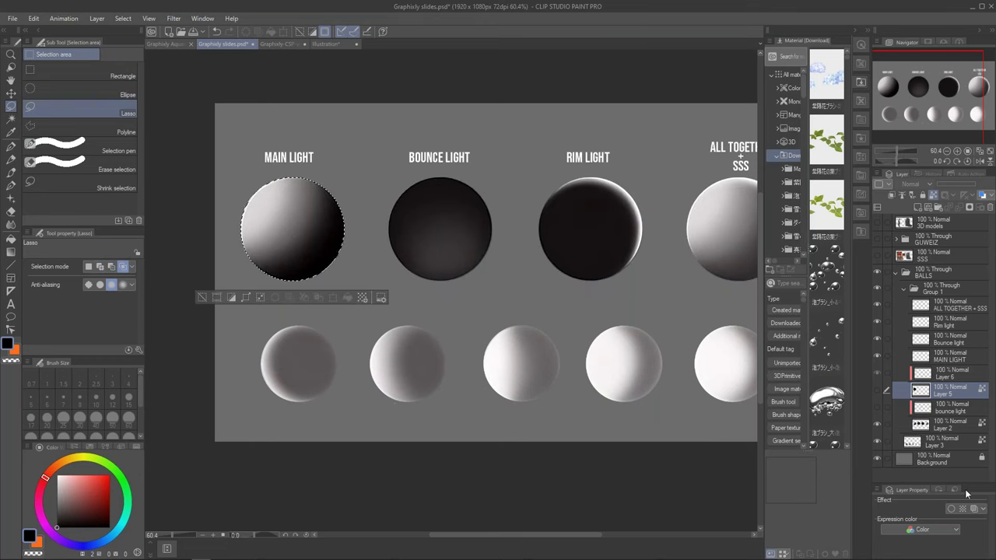
left_click(926, 208)
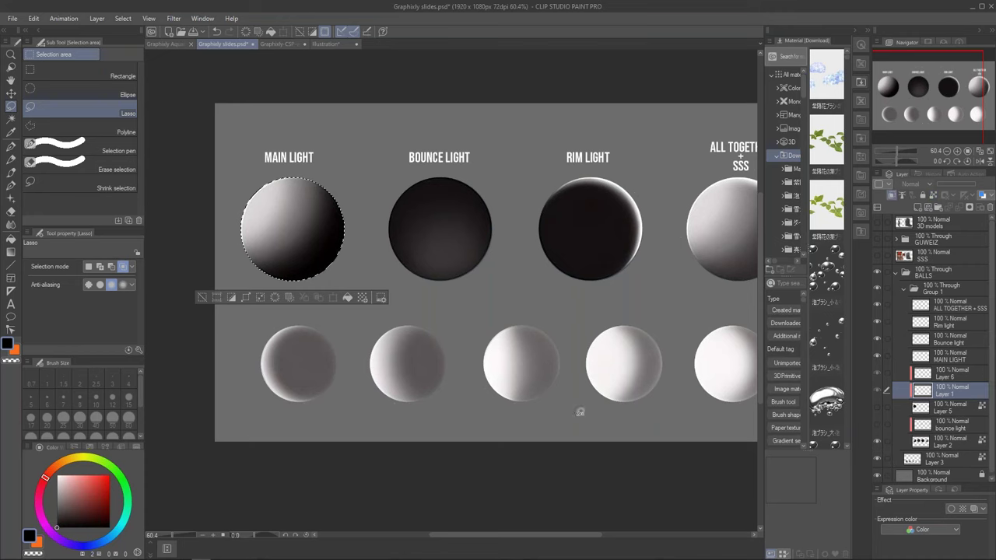
key("g")
mouse_move(291, 227)
left_mouse_down()
mouse_move(155, 311)
mouse_move(311, 236)
left_mouse_up()
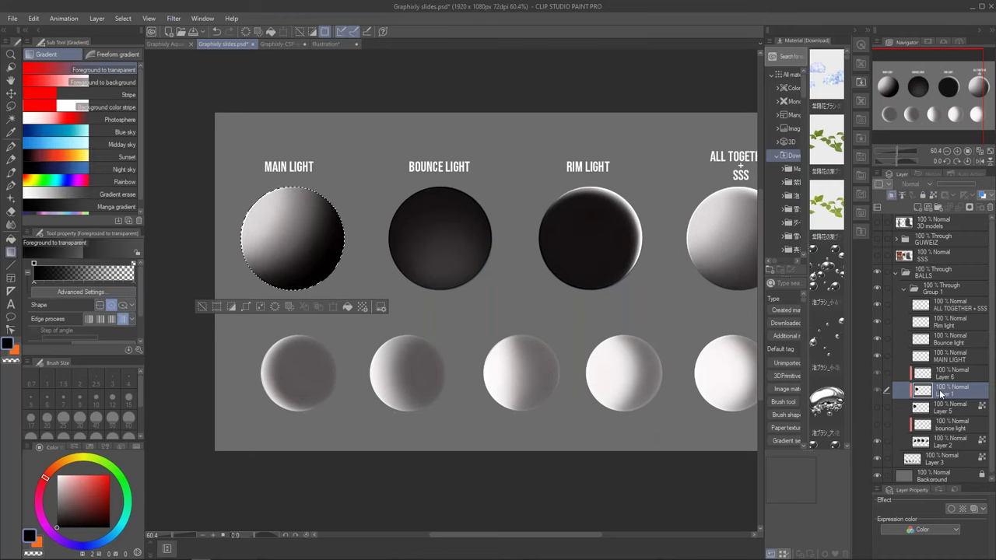
Place Layer 1 at the top of Group 1, clear the selection and turn off the layer's clipping.
left_click_drag(943, 393, 946, 306)
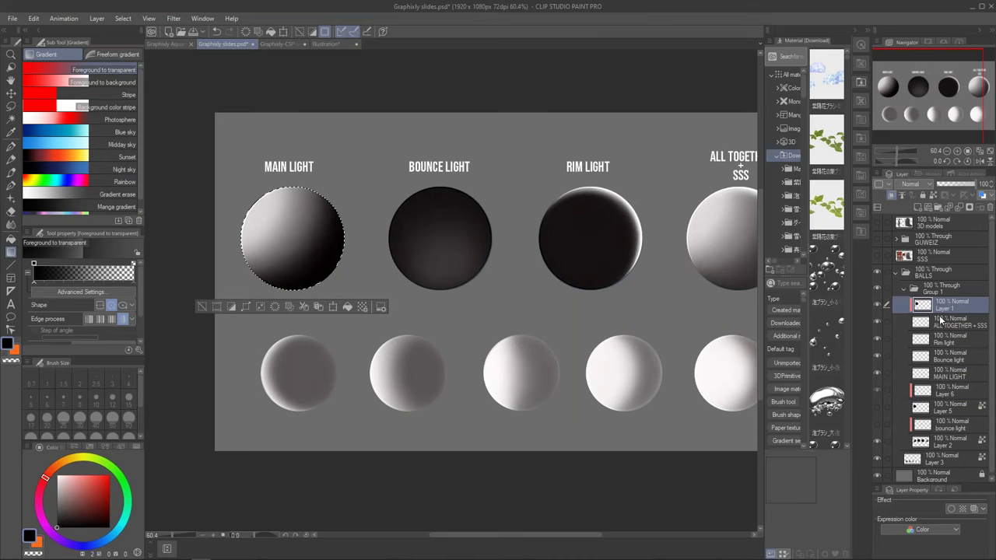
key("ctrl+d")
right_click(946, 306)
key("Escape")
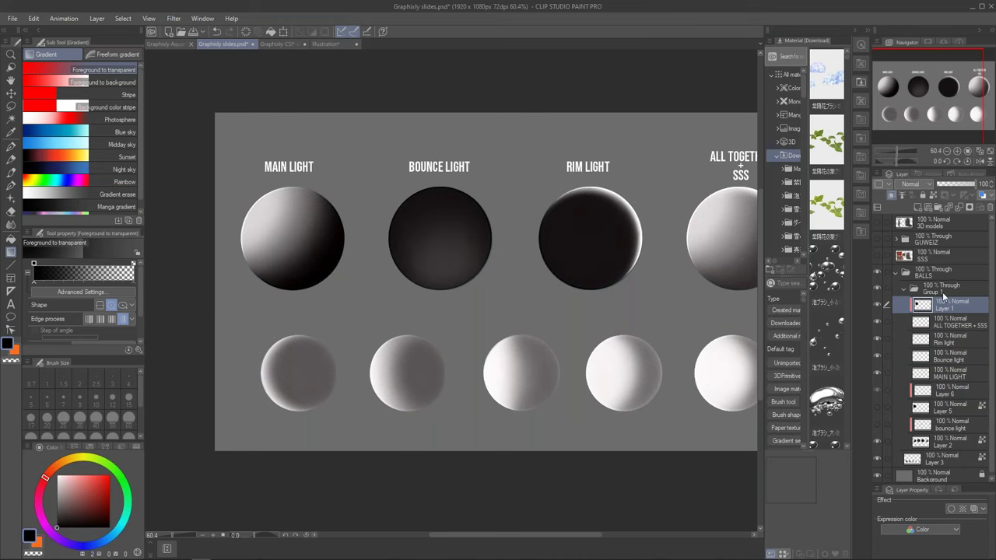
left_click(893, 197)
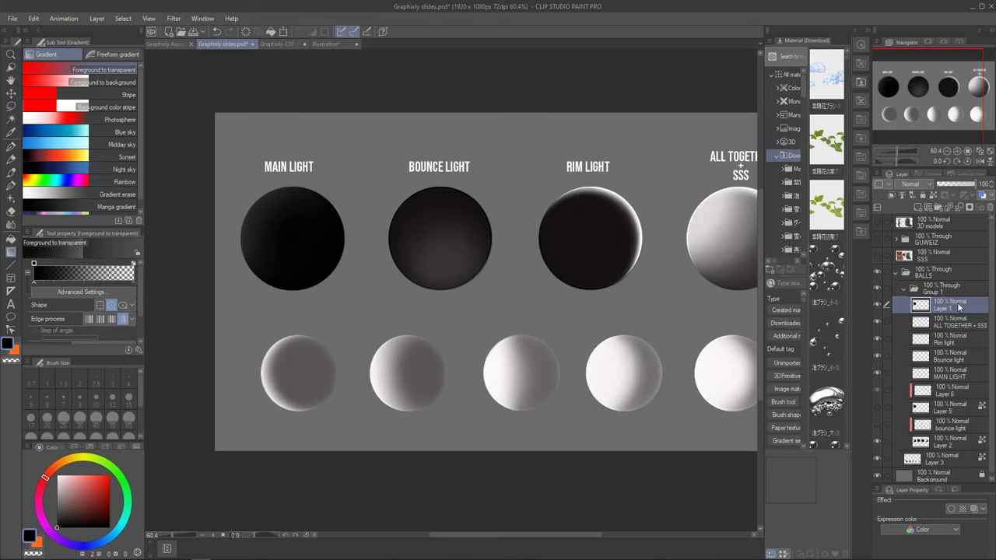
Add a new layer clipped to Layer 1 and lighten the Main Light sphere with dark gray radial gradients at brightness 18.
left_click(901, 204)
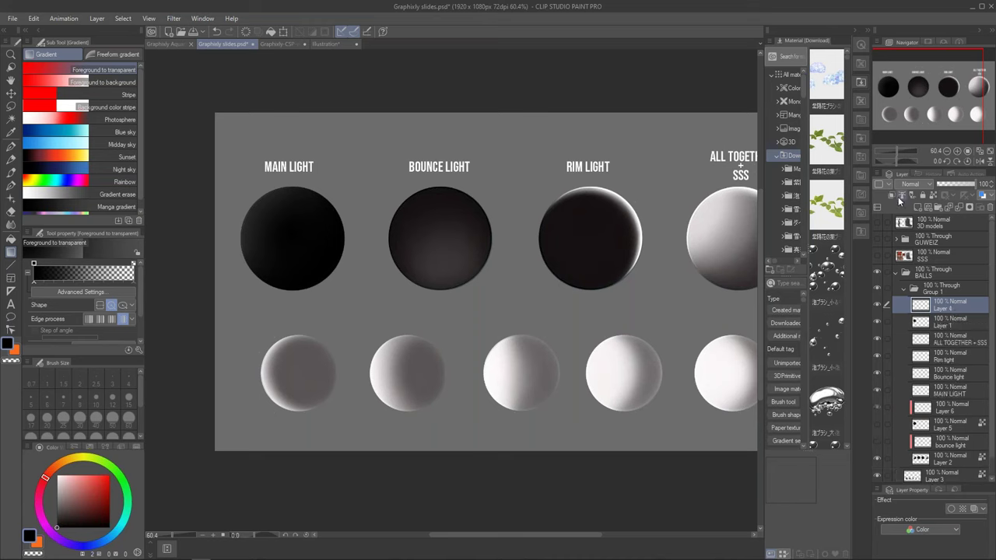
left_click(892, 195)
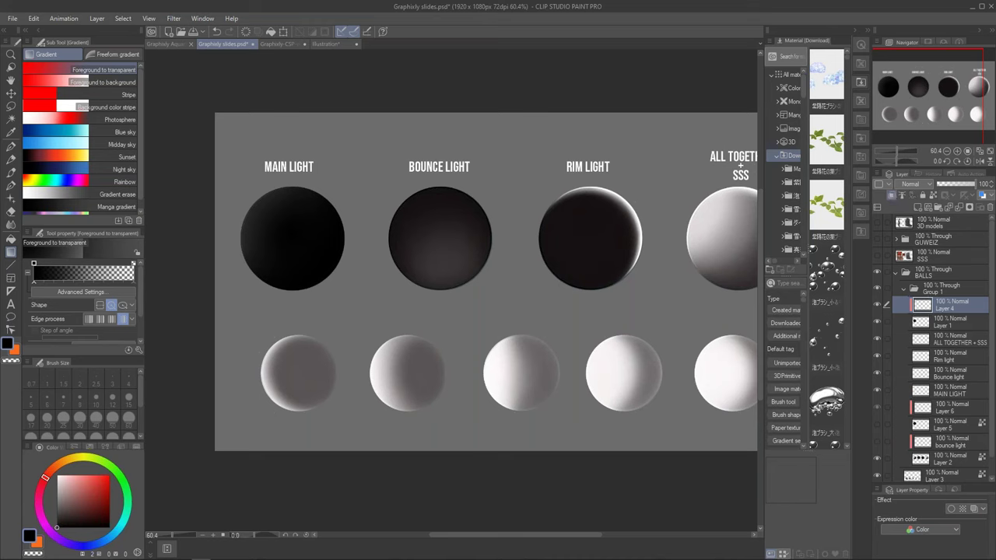
left_click(12, 346)
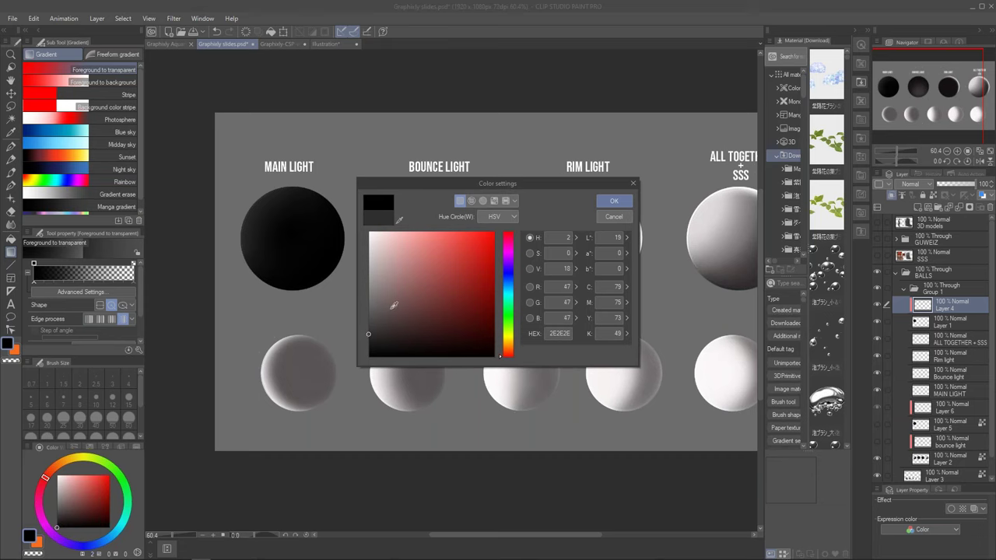
left_click(613, 201)
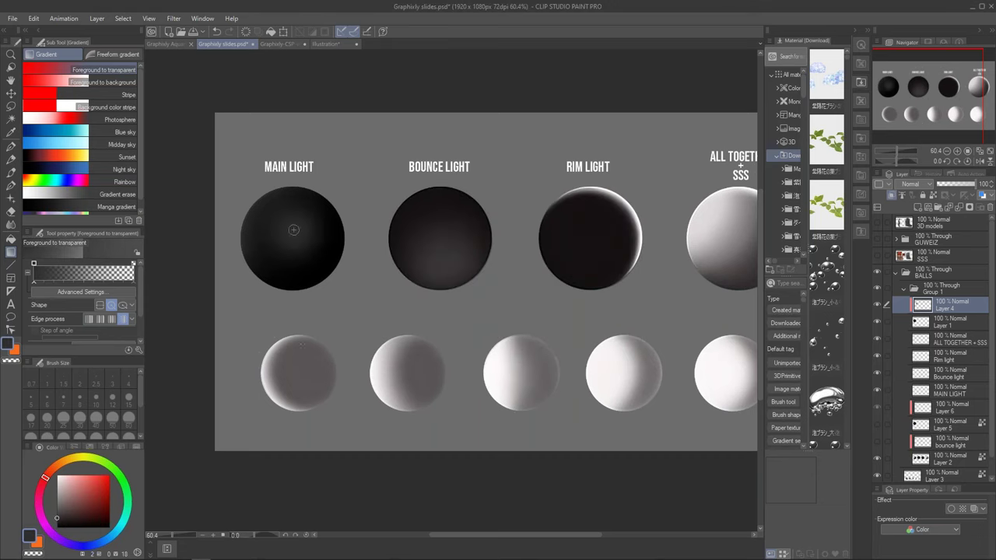
scroll(285, 200, "down", 2)
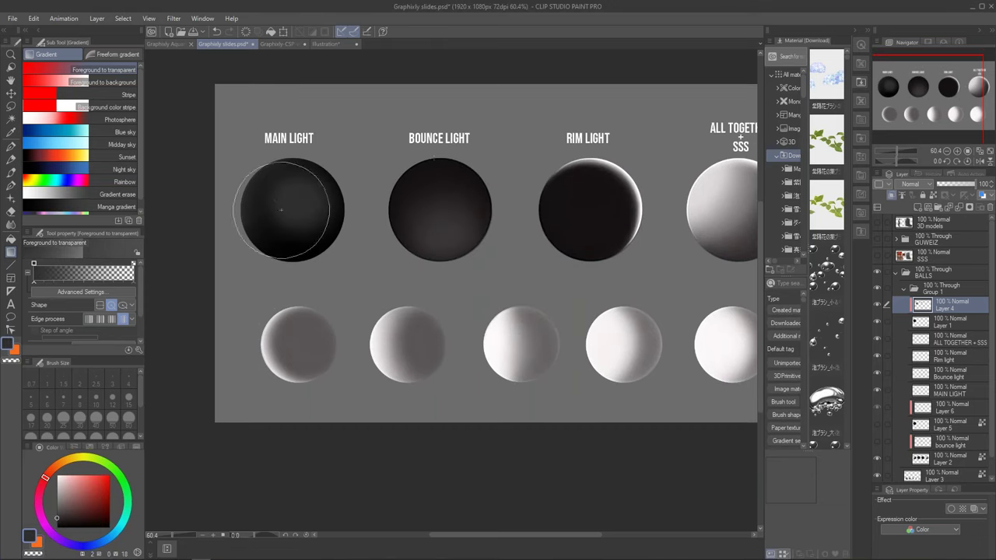
mouse_move(456, 536)
left_mouse_down()
mouse_move(515, 537)
mouse_move(435, 536)
mouse_move(555, 536)
mouse_move(452, 536)
left_mouse_up()
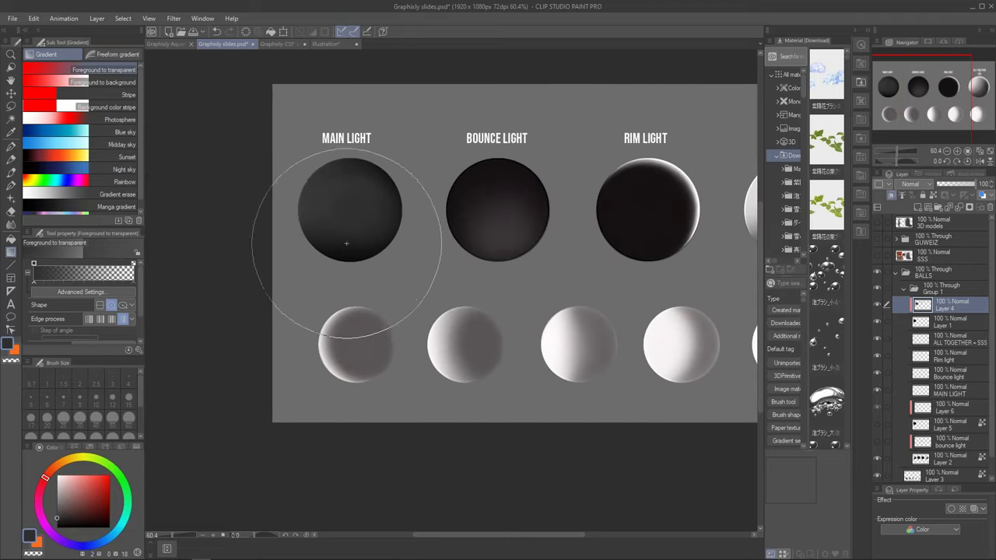
left_click_drag(345, 233, 347, 257)
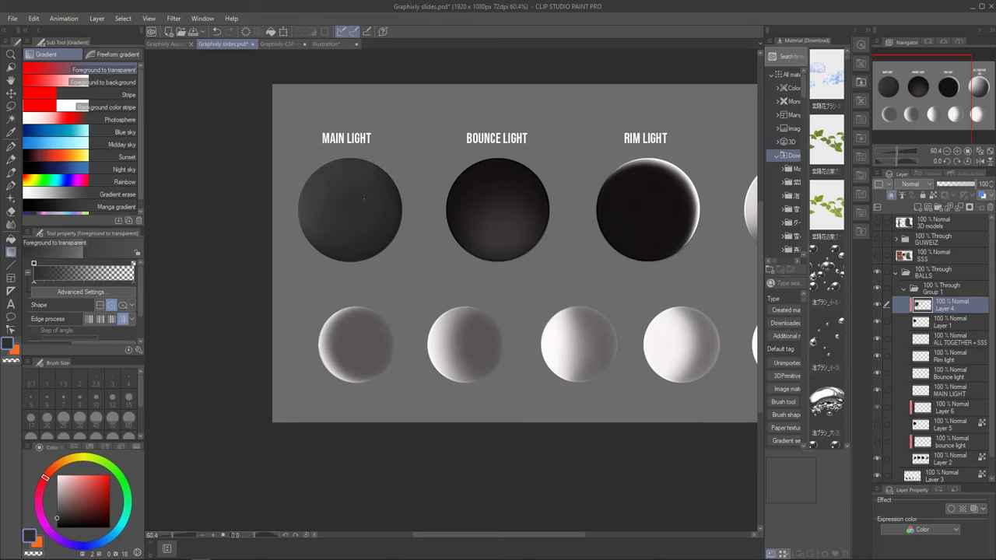
Add a white radial gradient highlight to the upper left of the Main Light sphere on Layer 4.
left_click(17, 345)
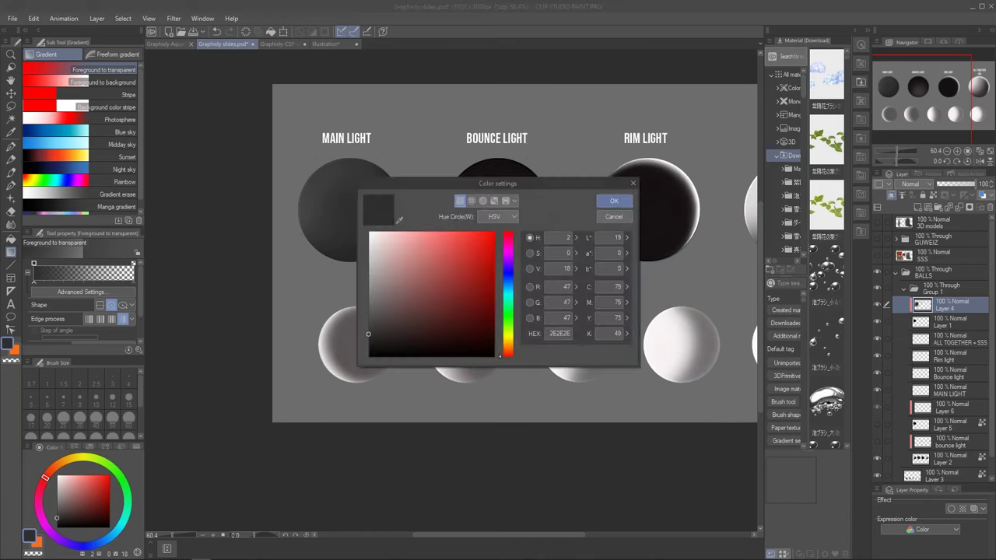
left_click(614, 201)
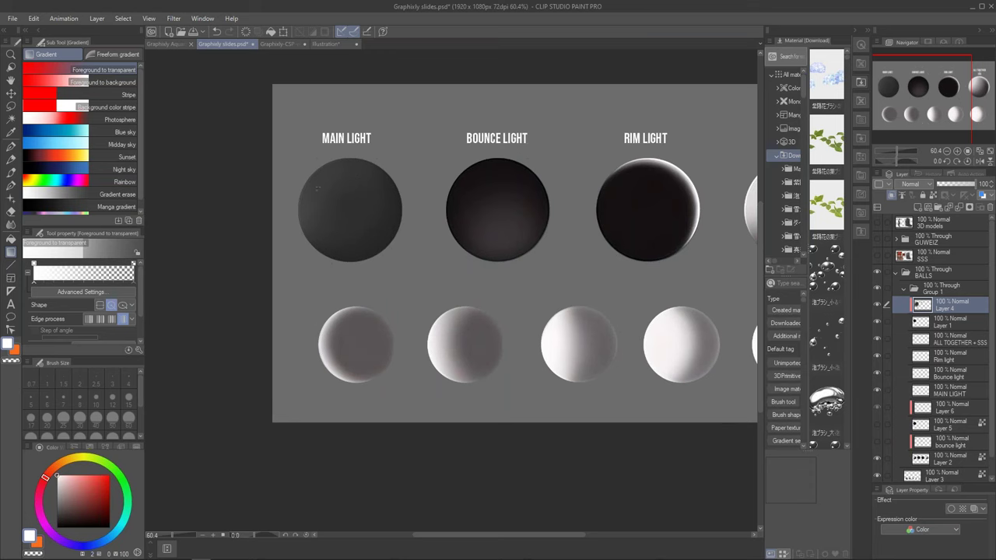
left_click_drag(307, 155, 348, 99)
left_click_drag(319, 166, 338, 184)
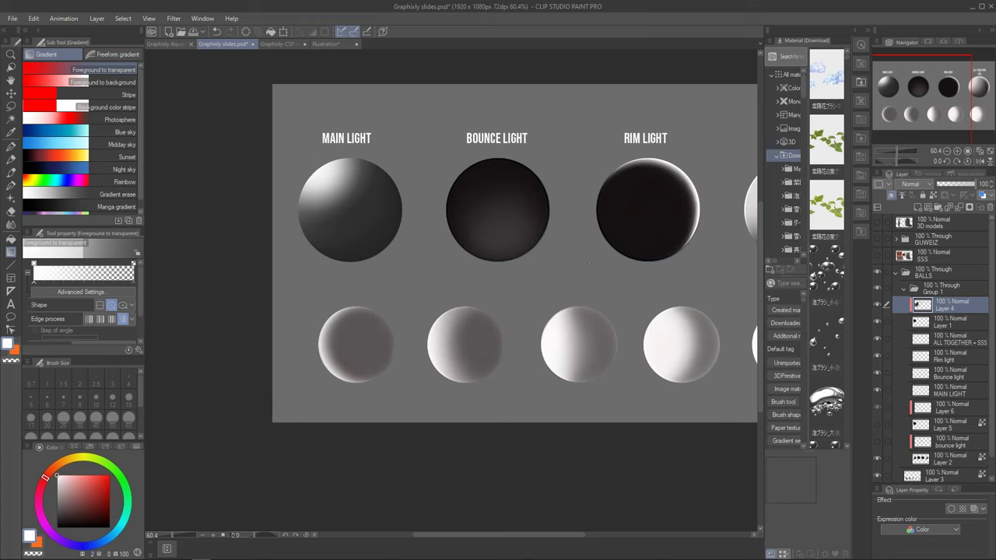
Add a new layer above Layer 4 and draw a red horizontal line beneath the Bounce Light sphere with Sketch Lineart.
left_click(916, 206)
key("b")
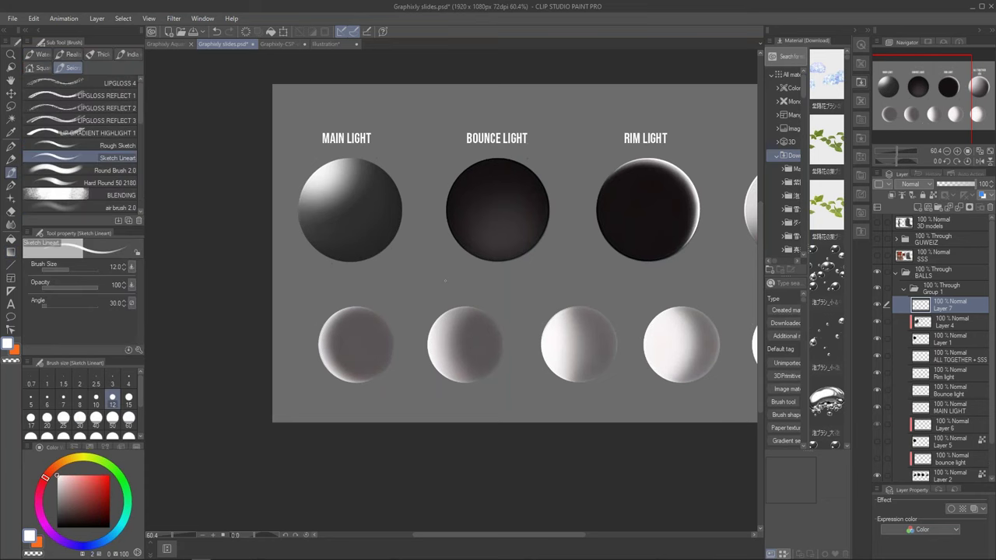
left_click(10, 344)
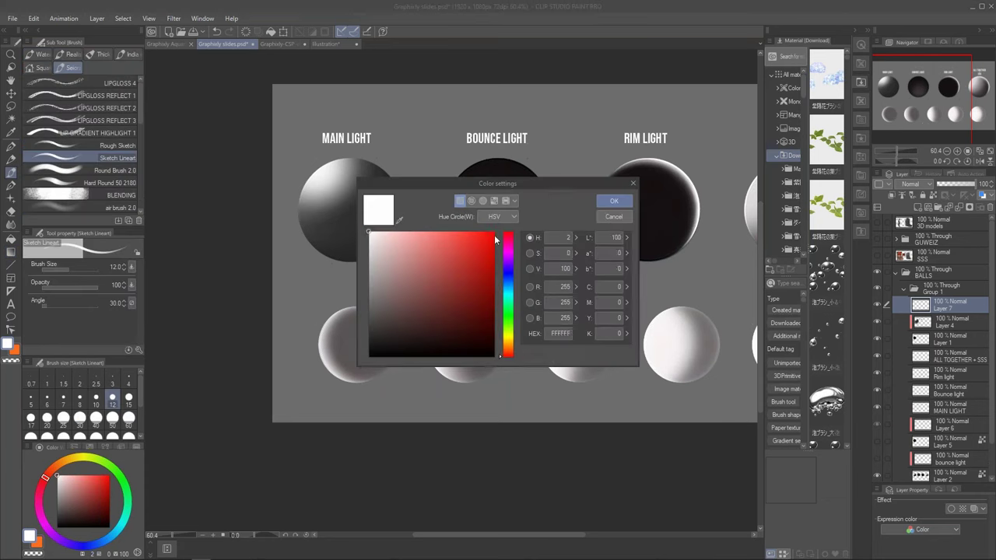
left_click(614, 200)
left_click_drag(431, 267, 591, 267)
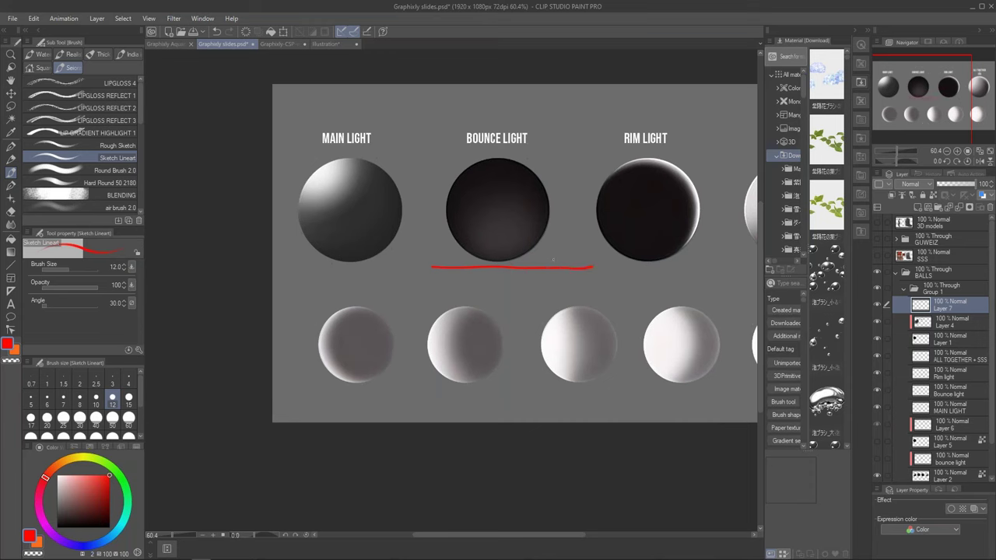
Draw two white arrows toward the Bounce Light sphere's upper left and a small red arrow rising from the line beneath it.
left_click(10, 347)
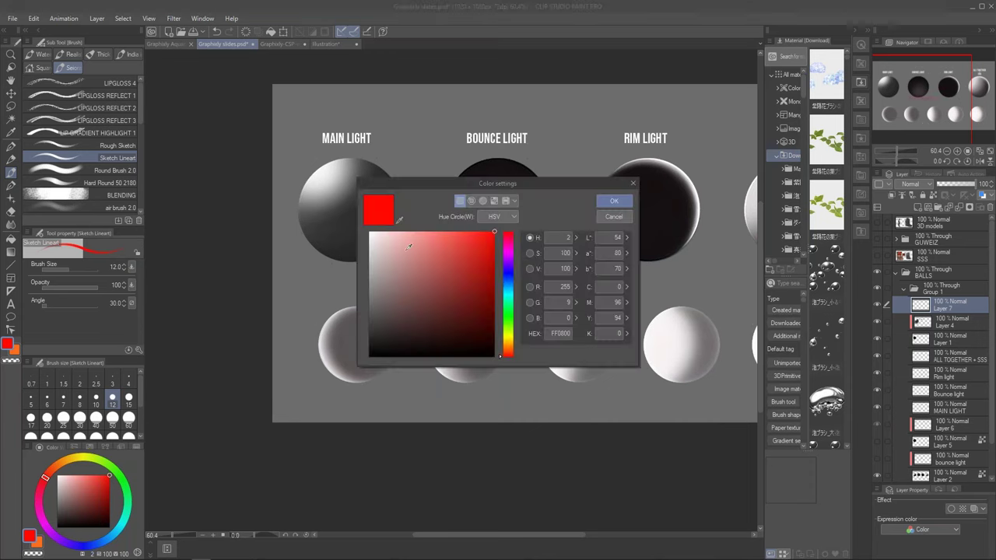
left_click(614, 201)
mouse_move(456, 163)
left_mouse_down()
mouse_move(411, 84)
mouse_move(455, 163)
mouse_move(457, 148)
left_mouse_up()
left_click_drag(389, 100, 450, 185)
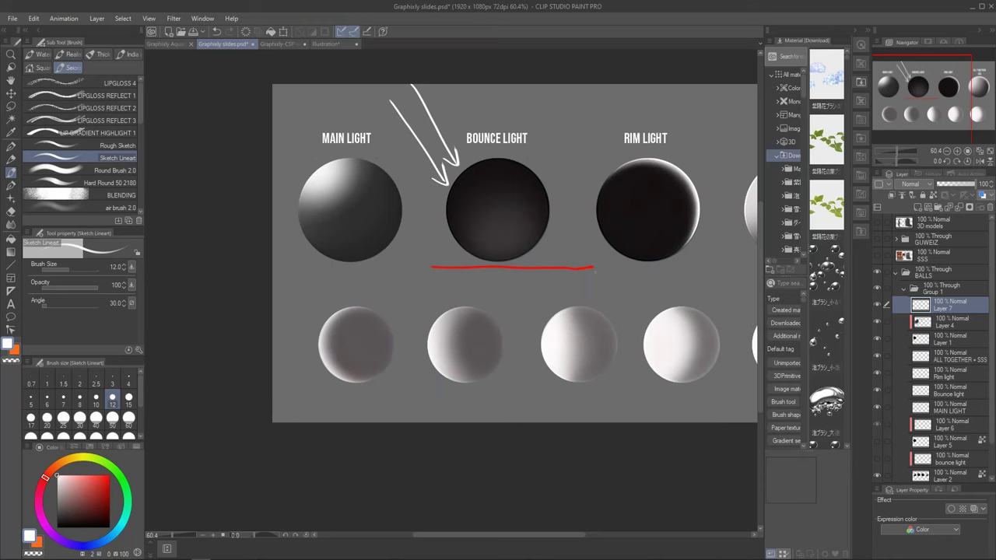
double_click(14, 349)
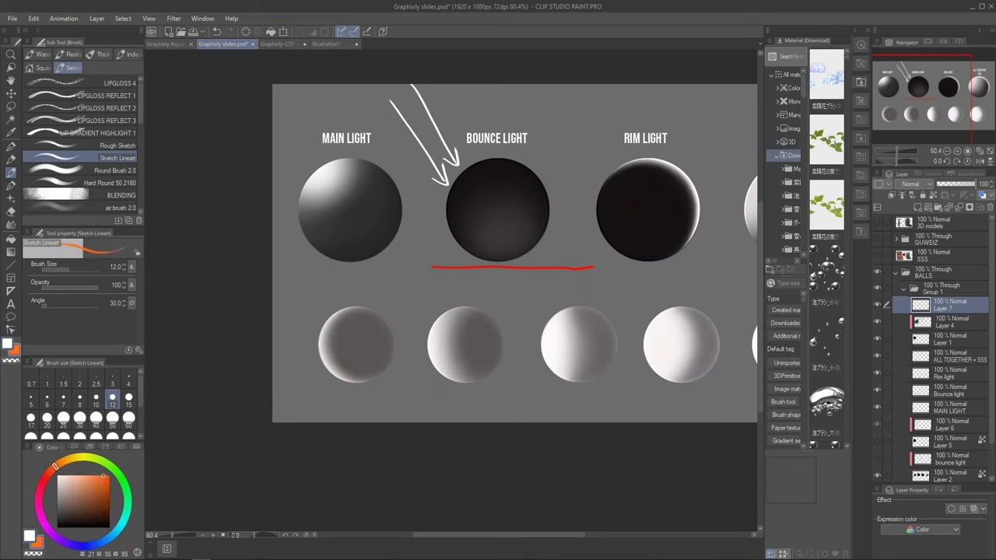
left_click(614, 201)
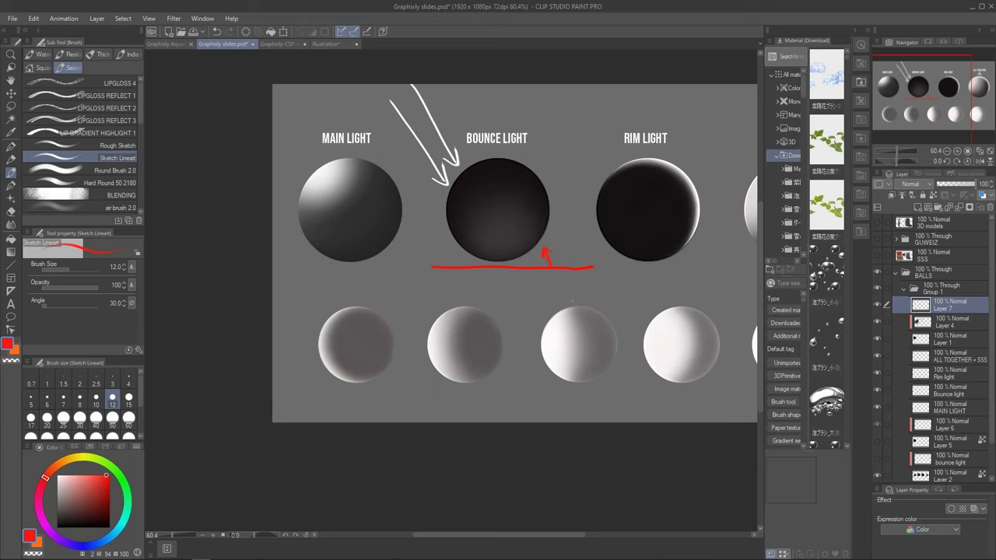
Select only the Bounce Light sphere using Layer 2's contents.
left_click(923, 343, "ctrl")
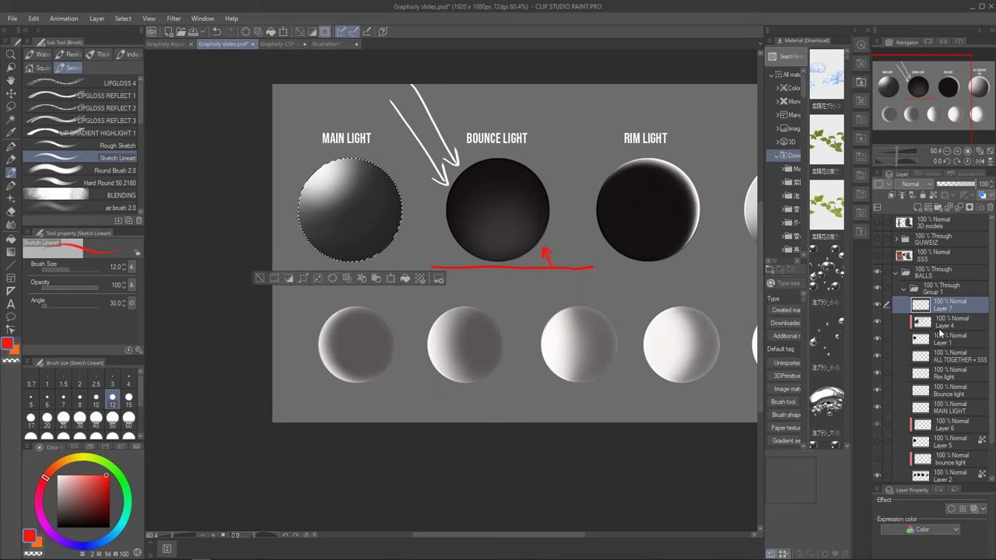
left_click(922, 476, "ctrl+shift")
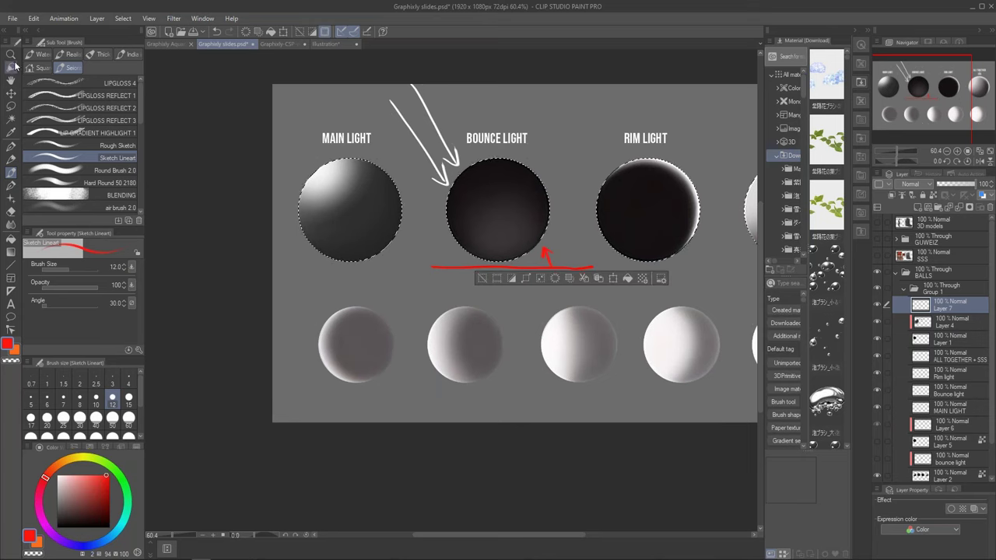
key("m")
mouse_move(571, 237)
left_mouse_down()
mouse_move(559, 158)
mouse_move(419, 198)
mouse_move(569, 242)
left_mouse_up()
Apply a red radial gradient to the Bounce Light sphere's lower right, clear the selection and set Layer 7's opacity to 39%.
left_click(11, 251)
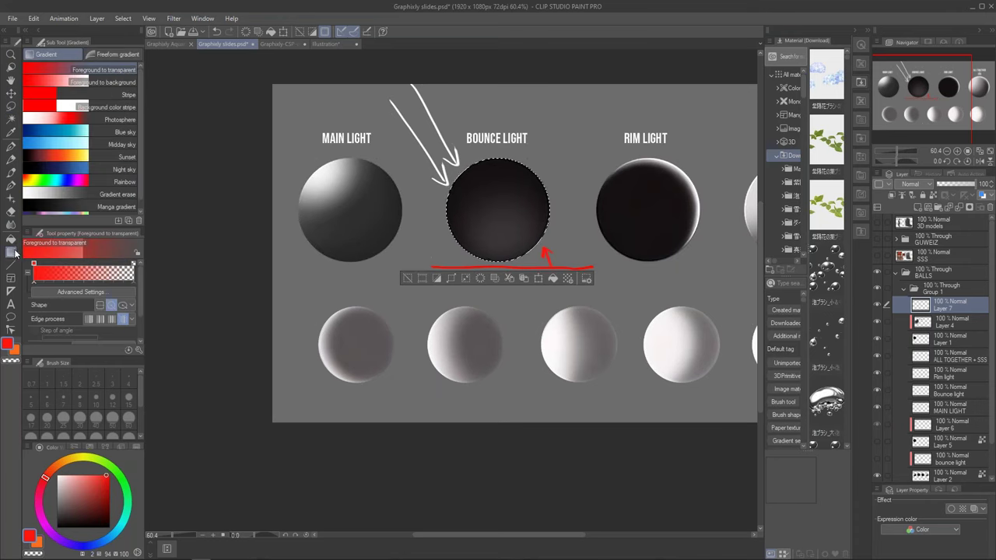
left_click_drag(544, 258, 472, 191)
key("ctrl+z")
left_click_drag(529, 258, 482, 212)
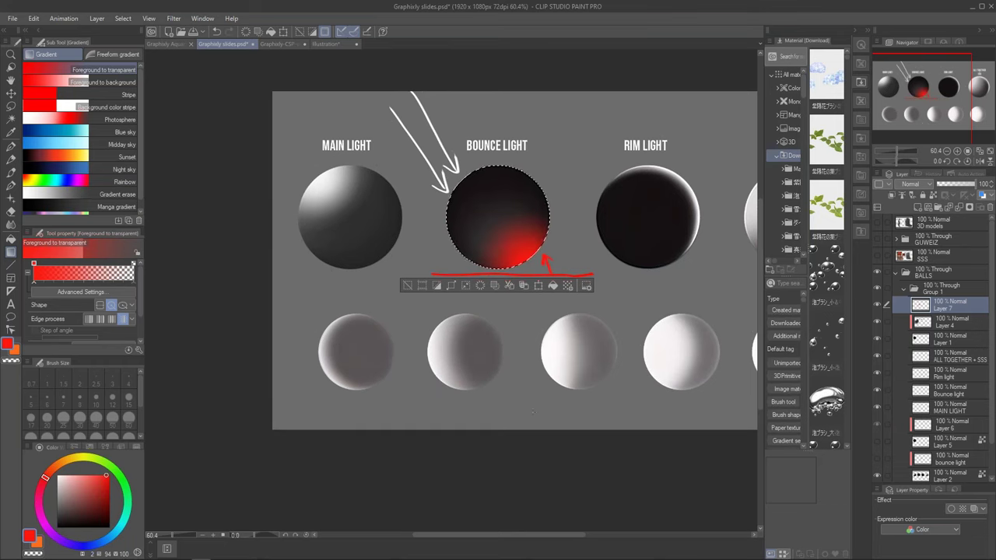
key("ctrl+d")
left_click_drag(976, 185, 956, 185)
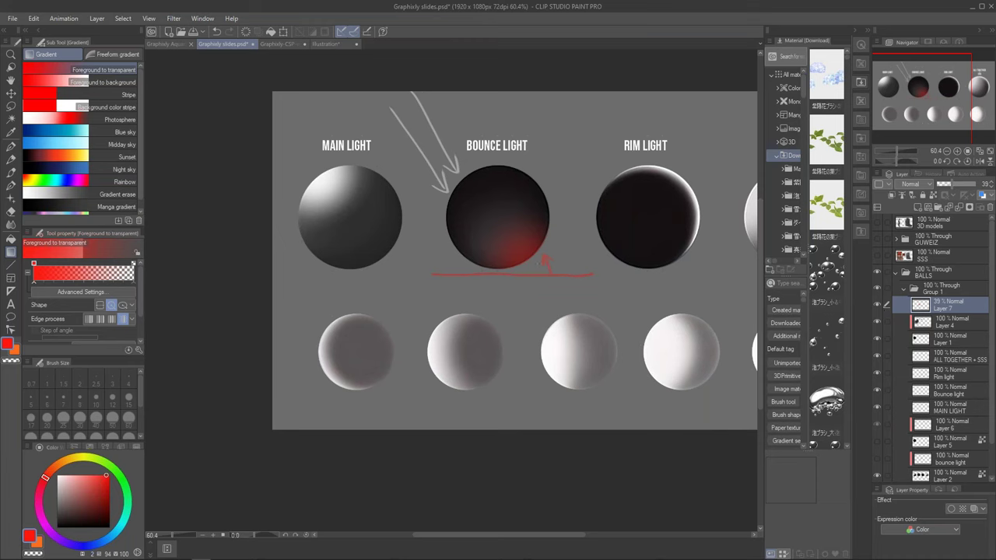
Try a red Sketch Lineart loop around the Rim Light sphere's bright edge and undo it.
left_click_drag(667, 327, 600, 329)
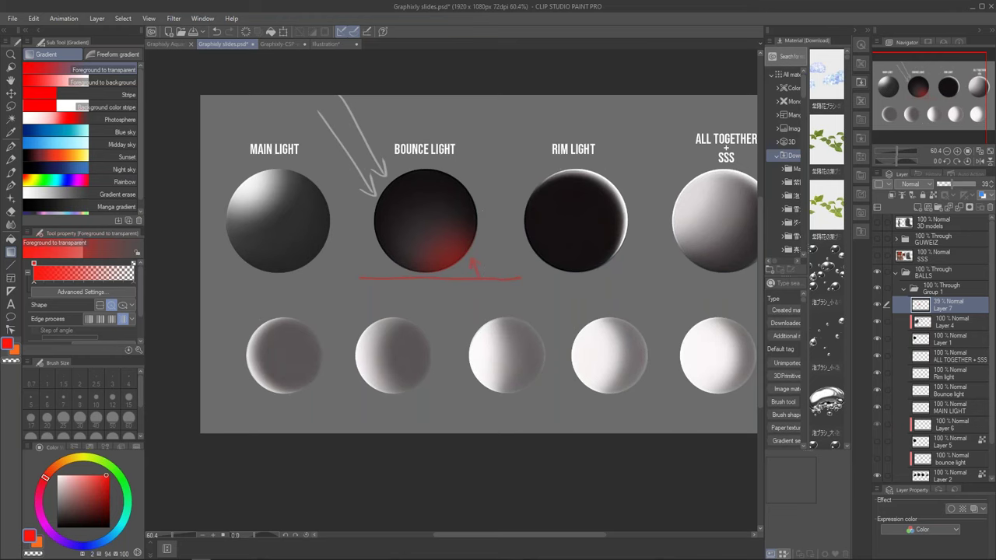
scroll(534, 378, "down", 2)
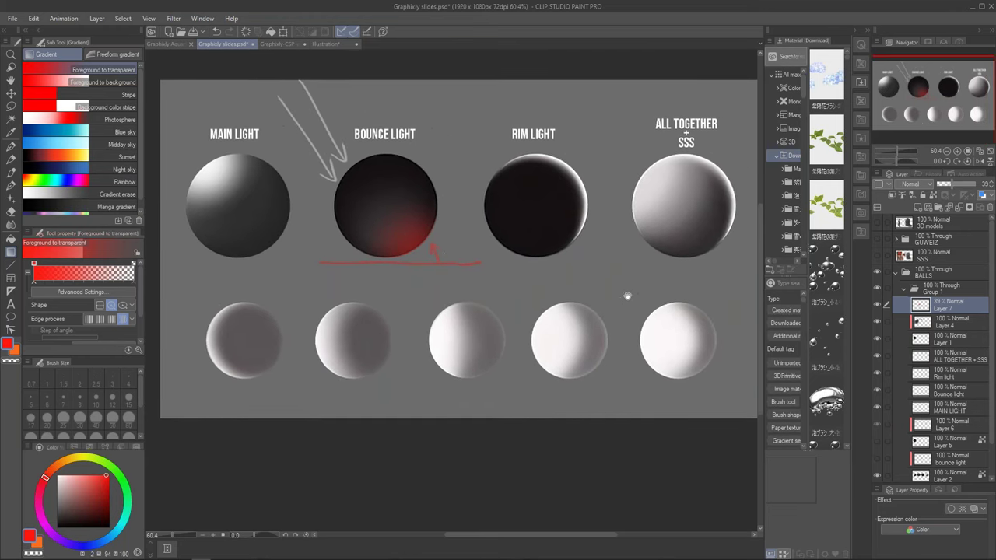
left_click_drag(627, 296, 591, 324)
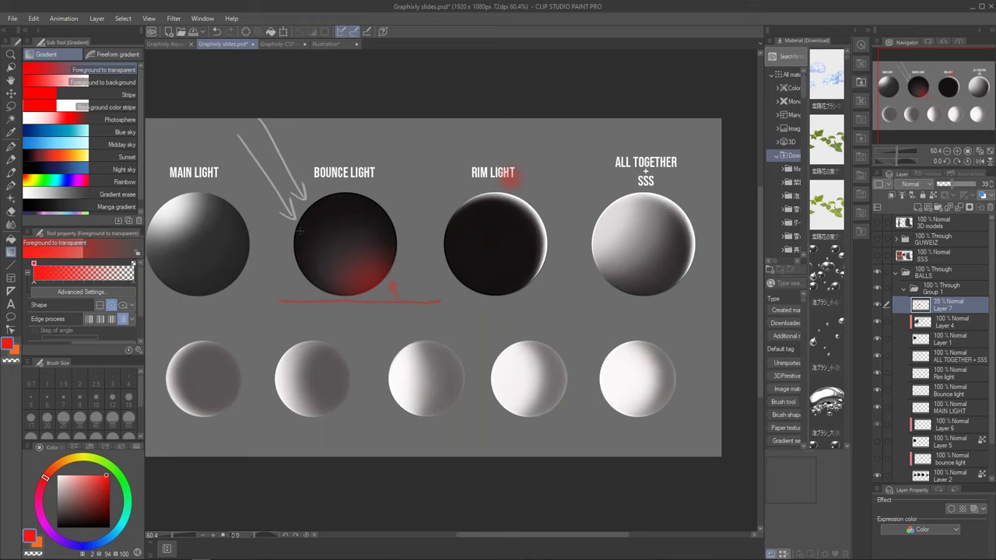
key("b")
left_click_drag(479, 179, 502, 296)
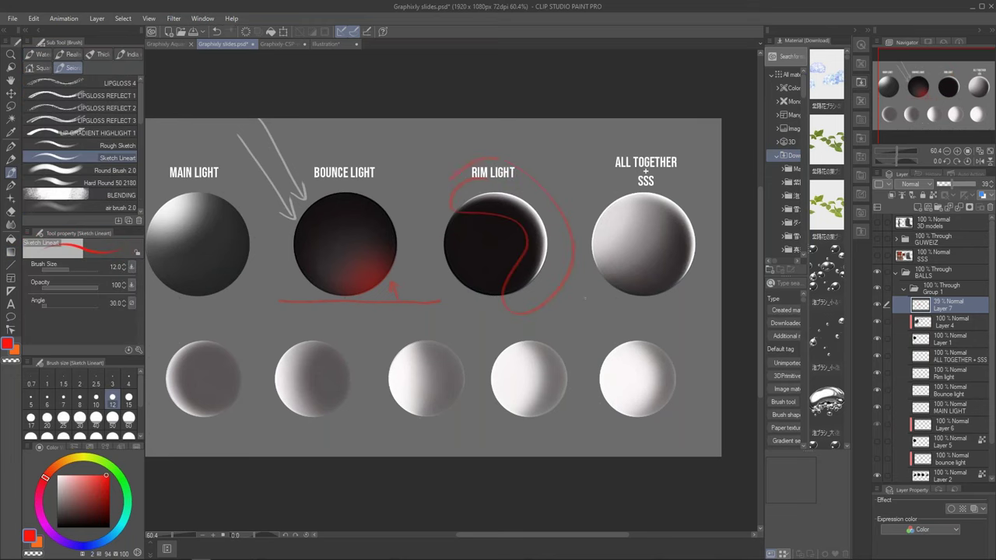
key("ctrl+z")
Show and select the SSS reference layer and hide the BALLS folder.
left_click(876, 255)
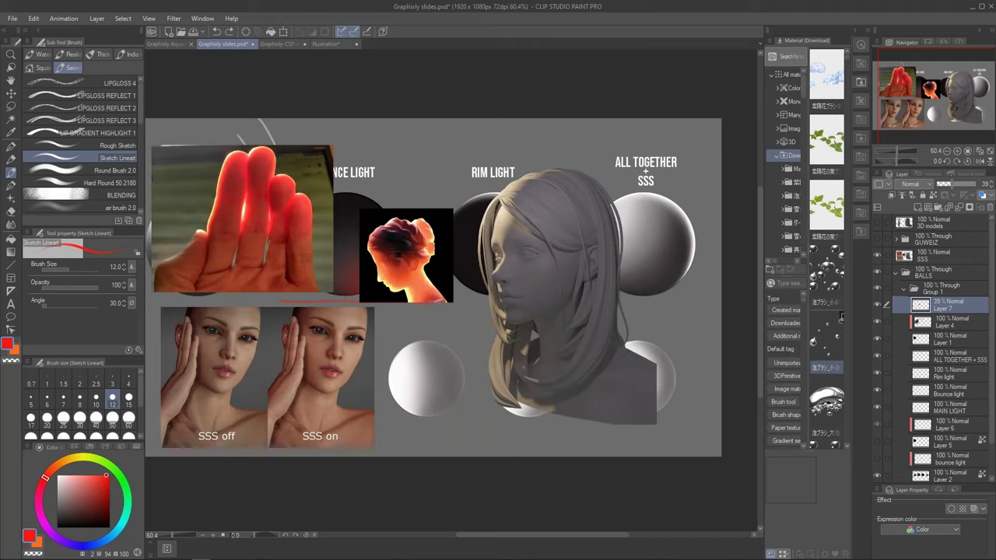
left_click(946, 258)
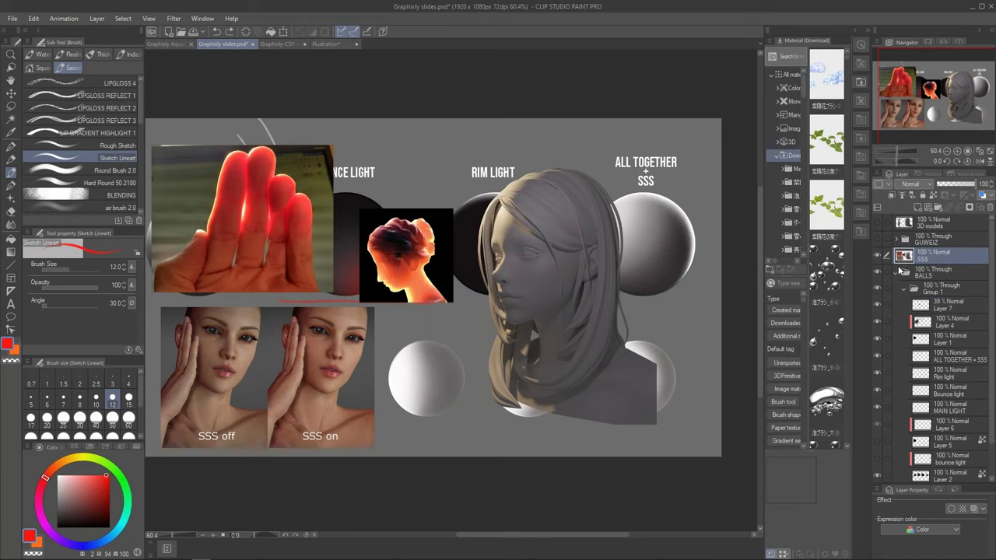
left_click(883, 272)
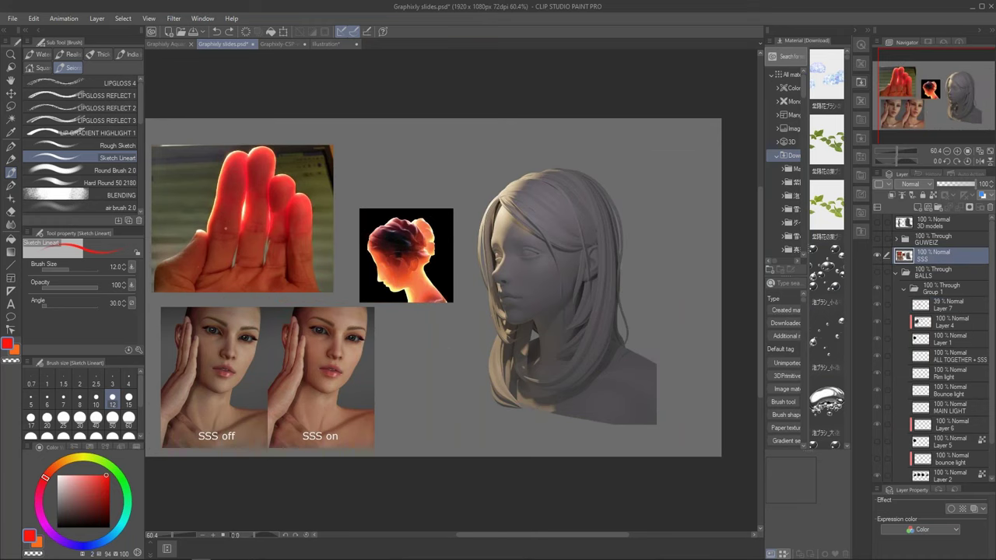
Circle the glowing finger edges in the hand photo with red strokes on the SSS layer.
left_click(959, 152)
scroll(948, 124, "up", 5)
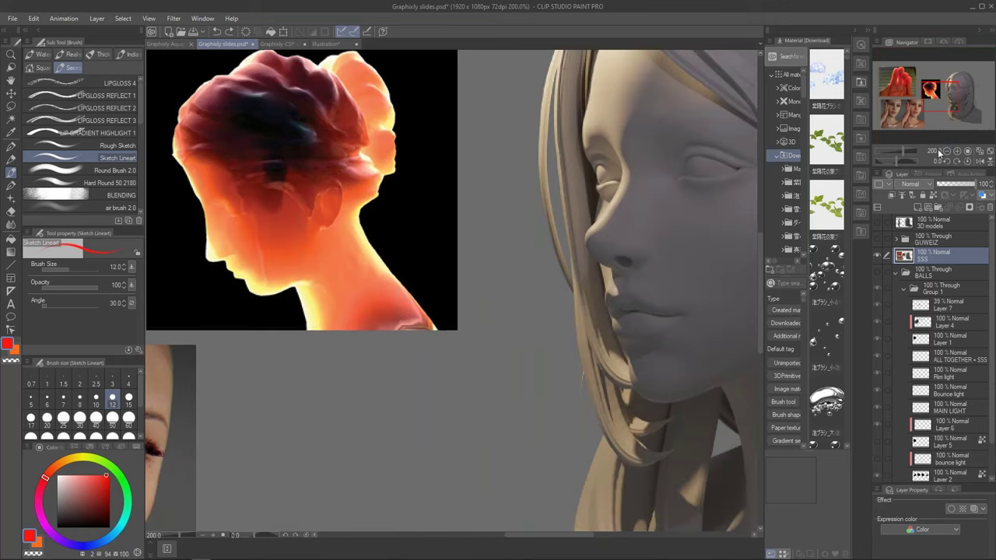
scroll(938, 117, "down", 5)
left_click_drag(934, 111, 925, 107)
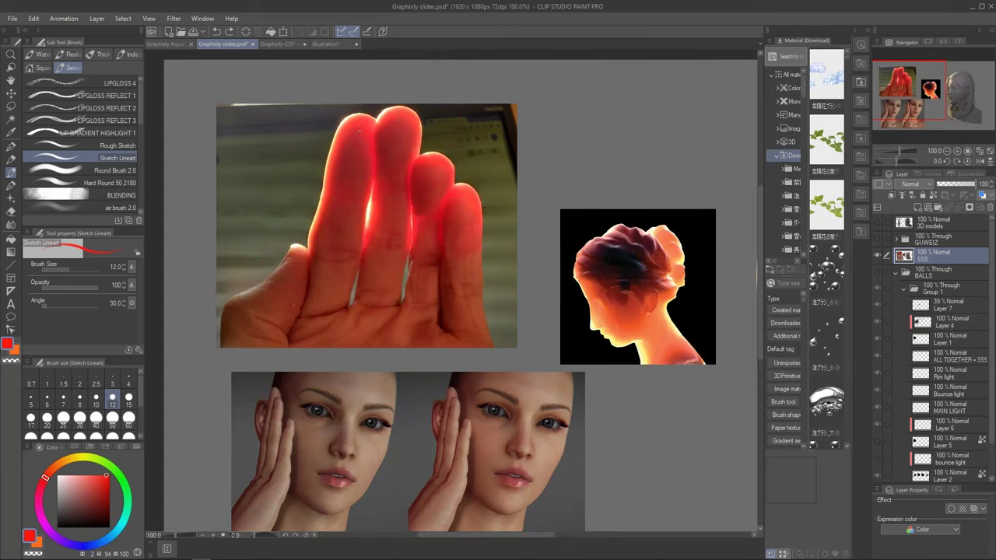
mouse_move(347, 117)
left_mouse_down()
mouse_move(336, 137)
mouse_move(330, 242)
mouse_move(350, 117)
mouse_move(366, 243)
mouse_move(379, 137)
left_mouse_up()
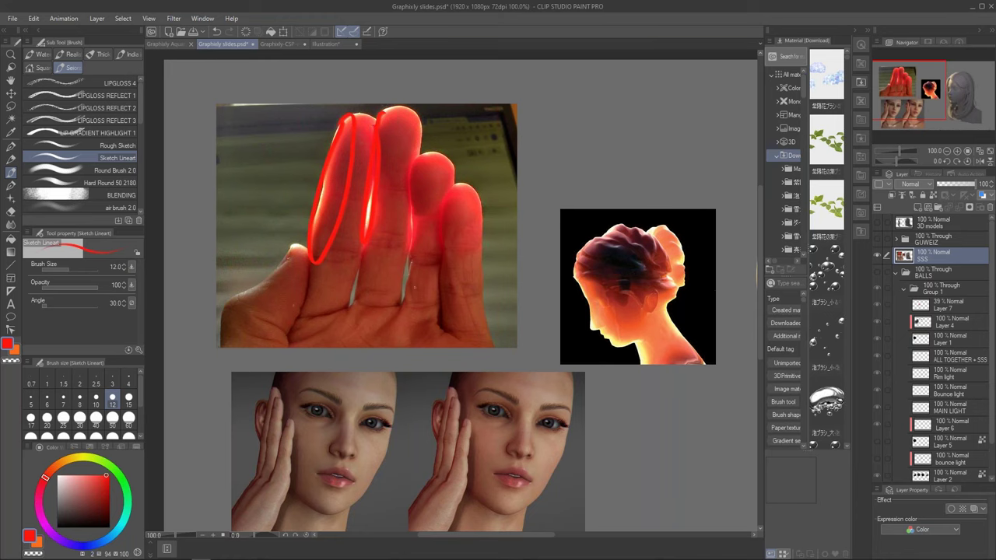
Draw a red arrow on the glowing head silhouette and red strokes over the gray bust's forehead.
left_click_drag(722, 339, 634, 315)
mouse_move(488, 292)
left_mouse_down()
mouse_move(518, 282)
mouse_move(515, 292)
left_mouse_up()
left_click_drag(653, 433, 540, 423)
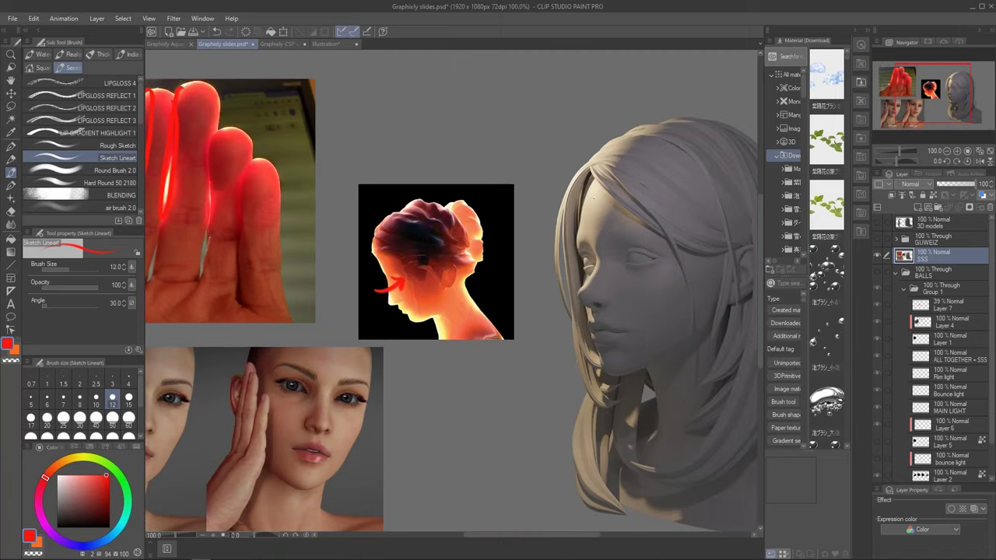
left_click_drag(617, 216, 610, 269)
mouse_move(600, 196)
left_mouse_down()
mouse_move(583, 241)
mouse_move(599, 262)
mouse_move(613, 218)
mouse_move(589, 247)
left_mouse_up()
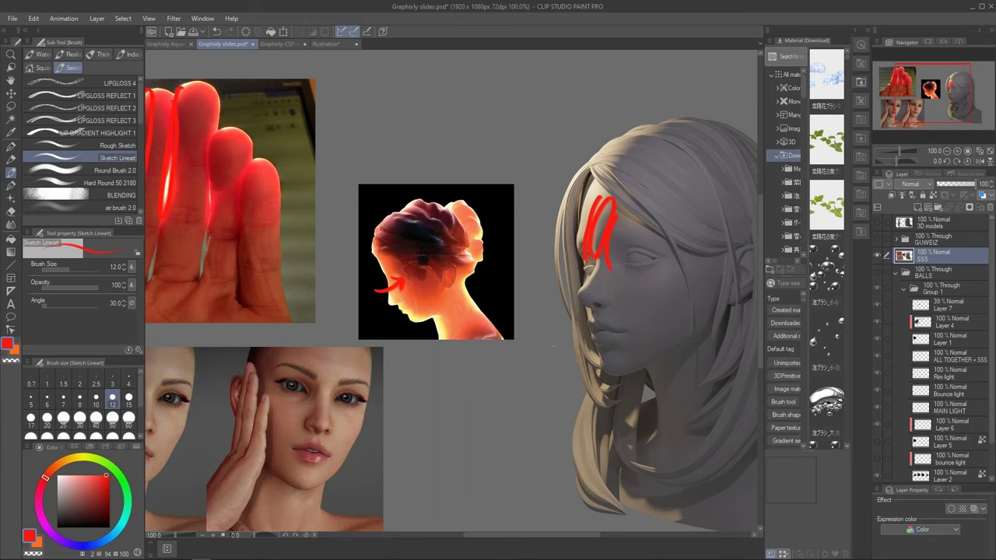
Inspect the SSS off and SSS on portraits up close and hide the SSS layer.
left_click_drag(362, 459, 639, 349)
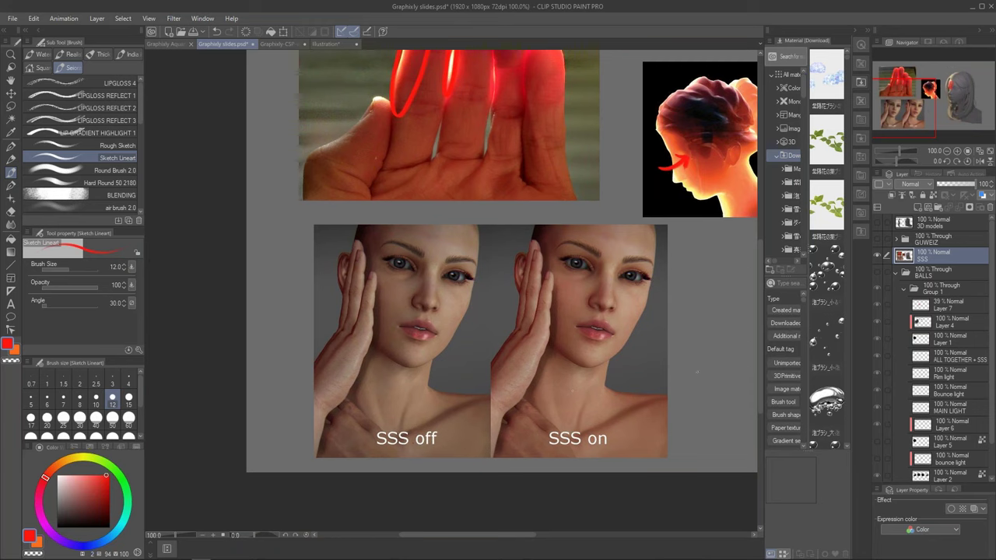
left_click(967, 150)
left_click_drag(545, 497, 504, 436)
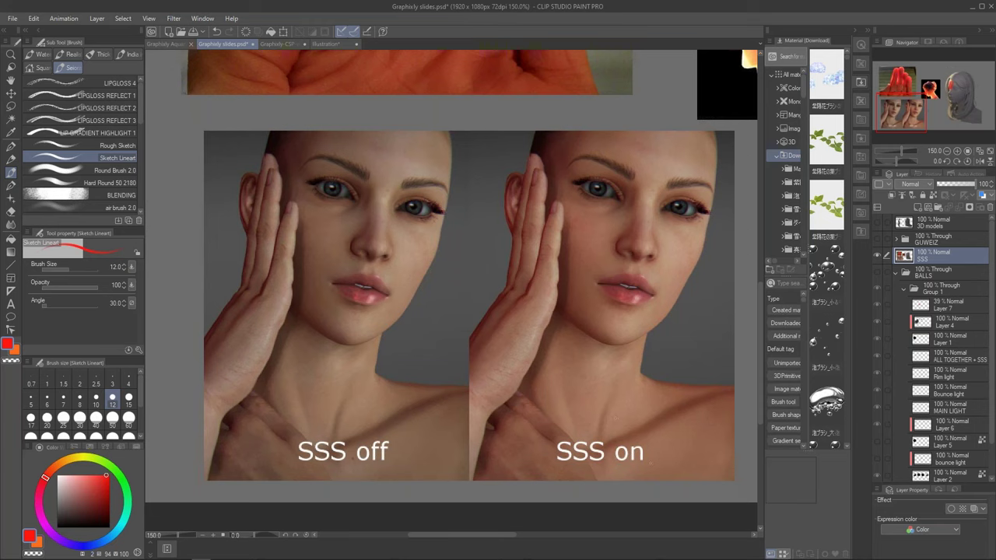
left_click(947, 152)
left_click(877, 258)
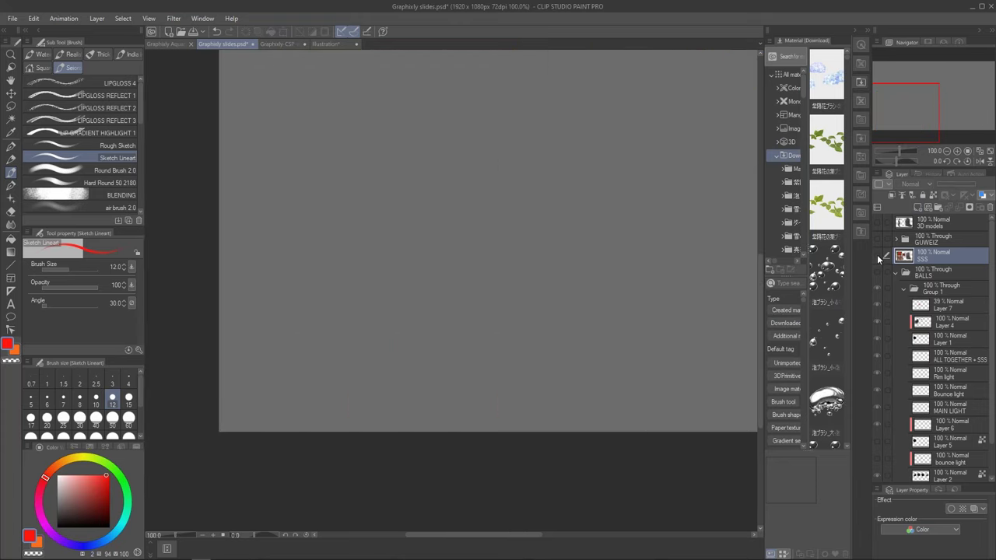
Select the 3D models layer and make it visible.
scroll(611, 422, "up", 2)
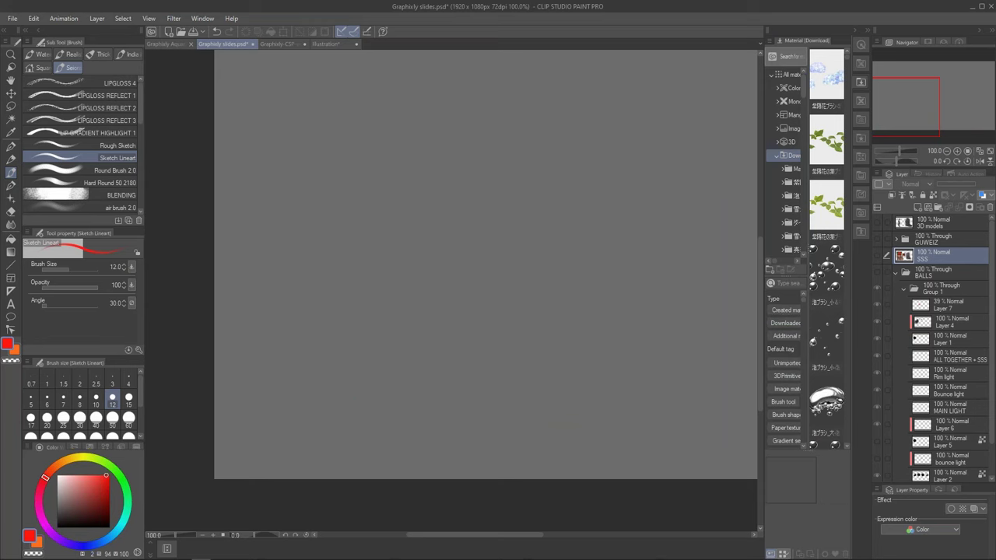
left_click_drag(914, 110, 923, 100)
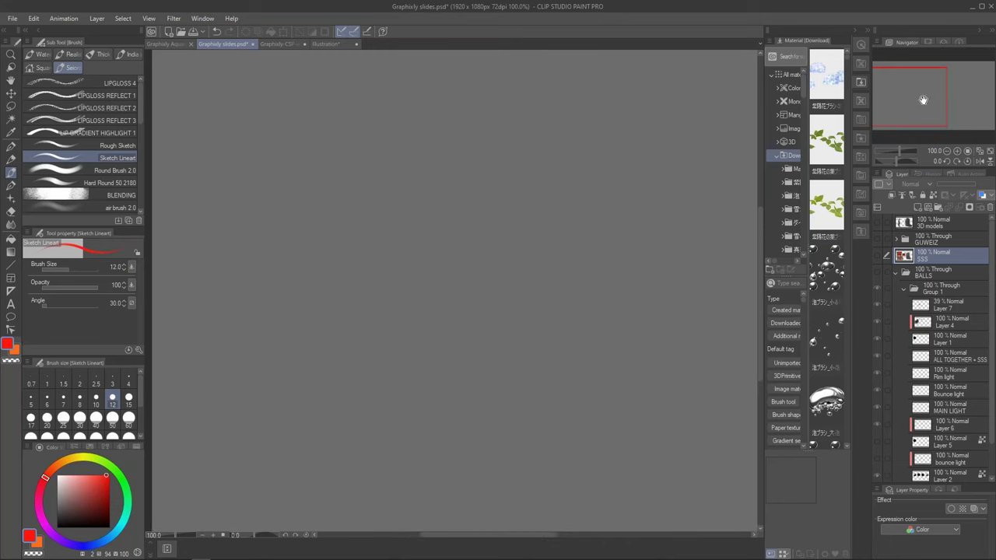
left_click(948, 151)
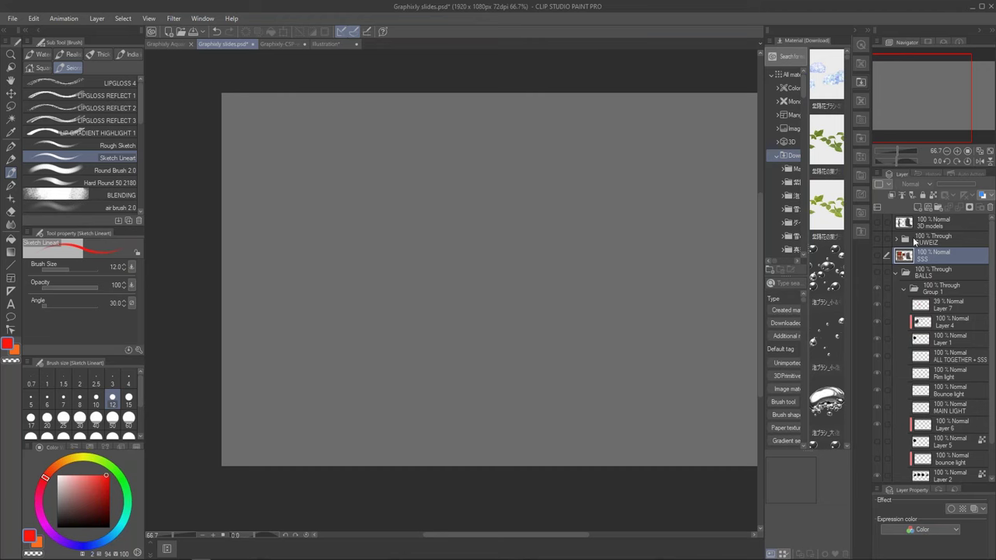
left_click_drag(640, 446, 553, 467)
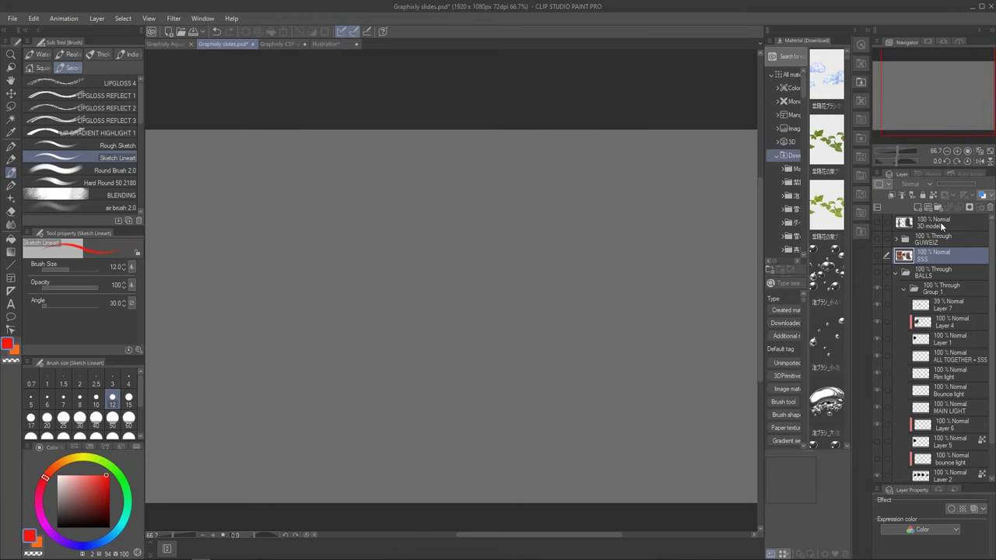
left_click(940, 222)
left_click(877, 222)
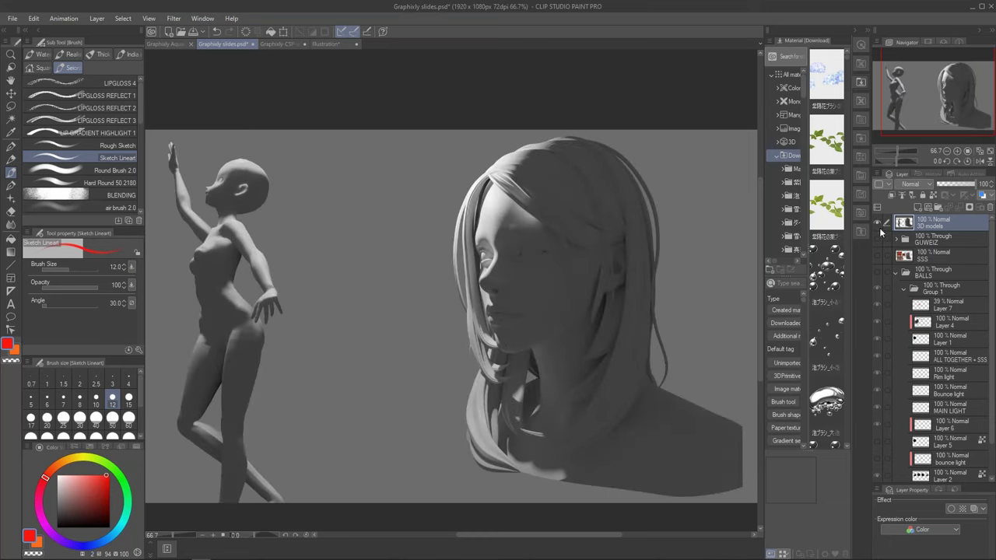
Hide the 3D models layer and select the GUWEIZ folder with the BALLS folder collapsed.
left_click(877, 224)
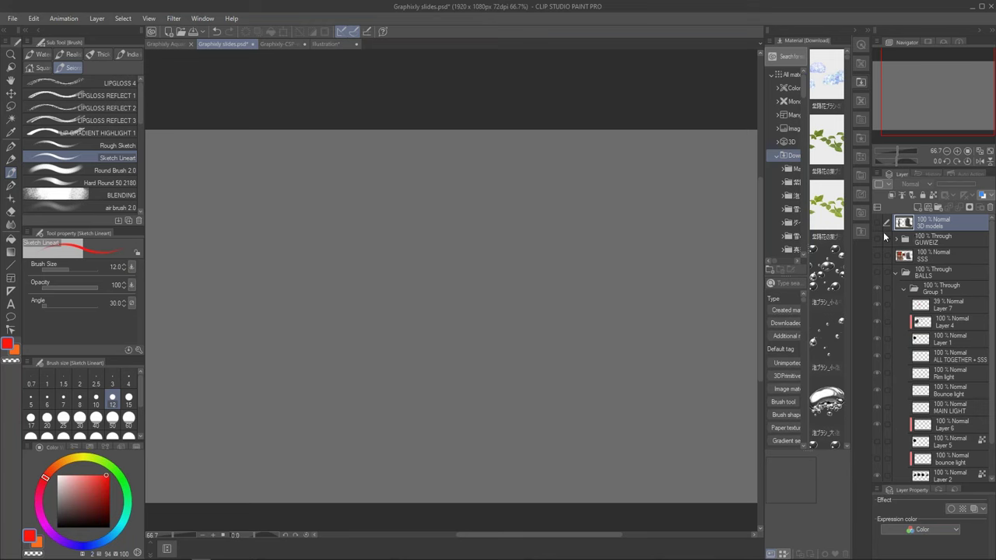
left_click(931, 241)
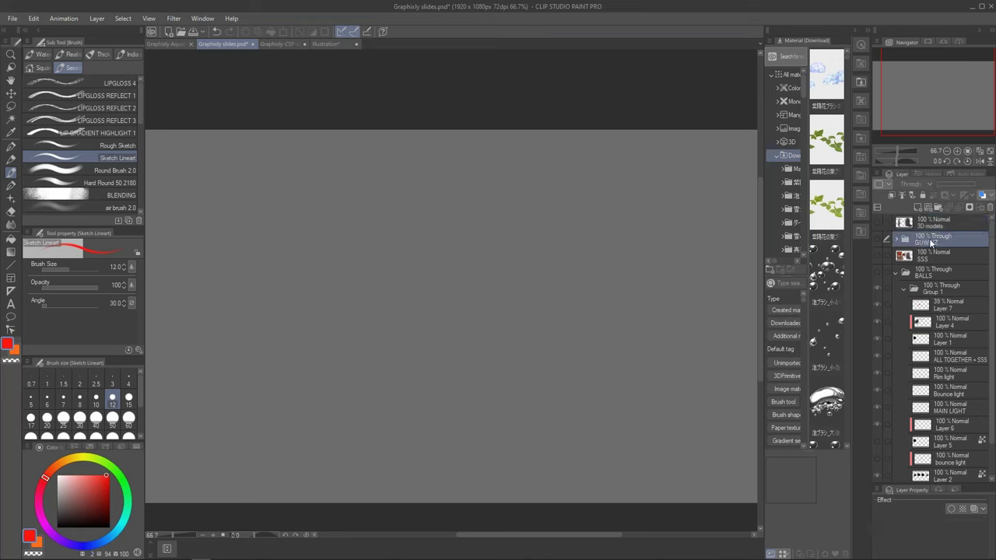
left_click(896, 272)
Look over the whole portrait sketch in the Graphixly-CSP-webinarfile document and return to the slides document.
left_click(293, 45)
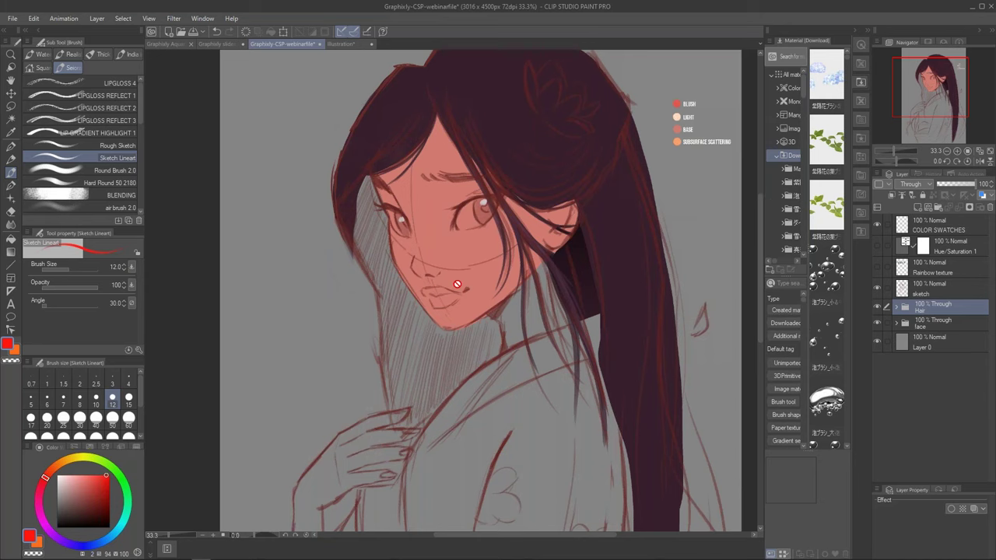
left_click(946, 153)
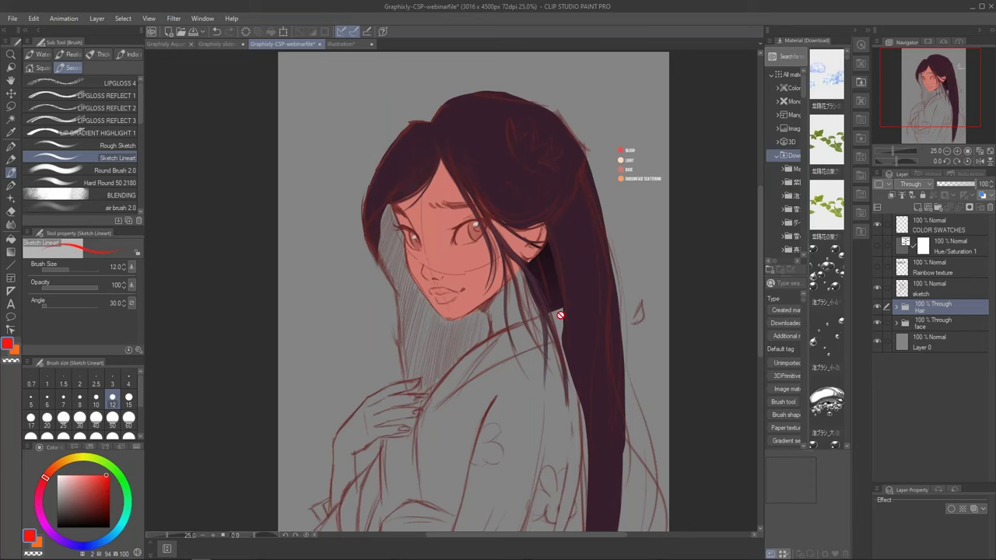
left_click(224, 44)
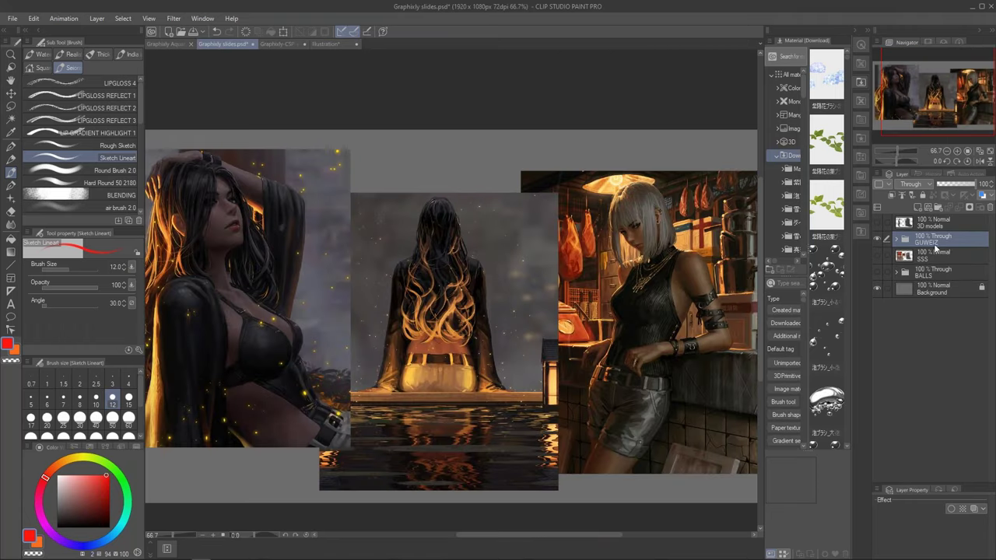
Add a Hue/Saturation/Luminosity correction layer above Layer 8 in the GUWEIZ folder, lowering saturation to turn the paintings grayscale.
left_click(896, 238)
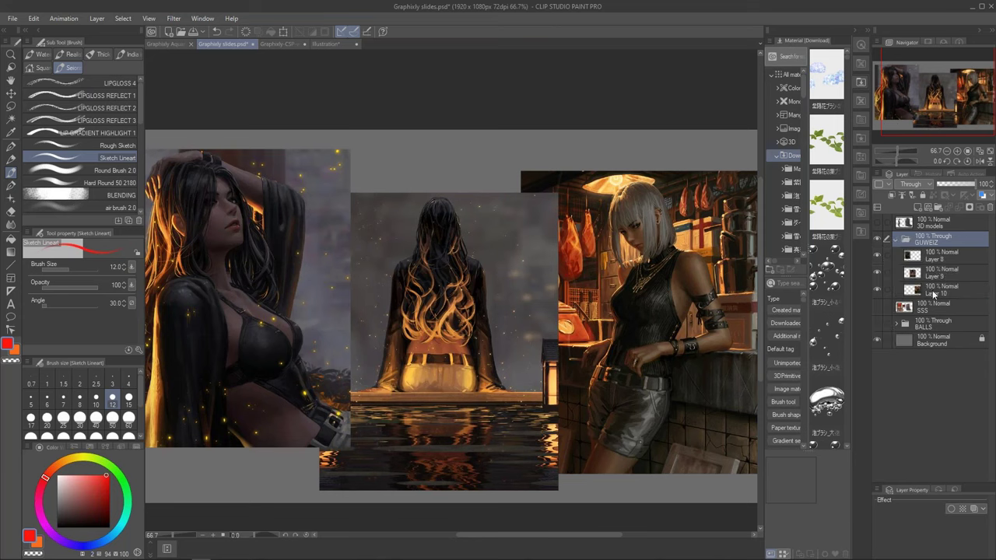
left_click(932, 290)
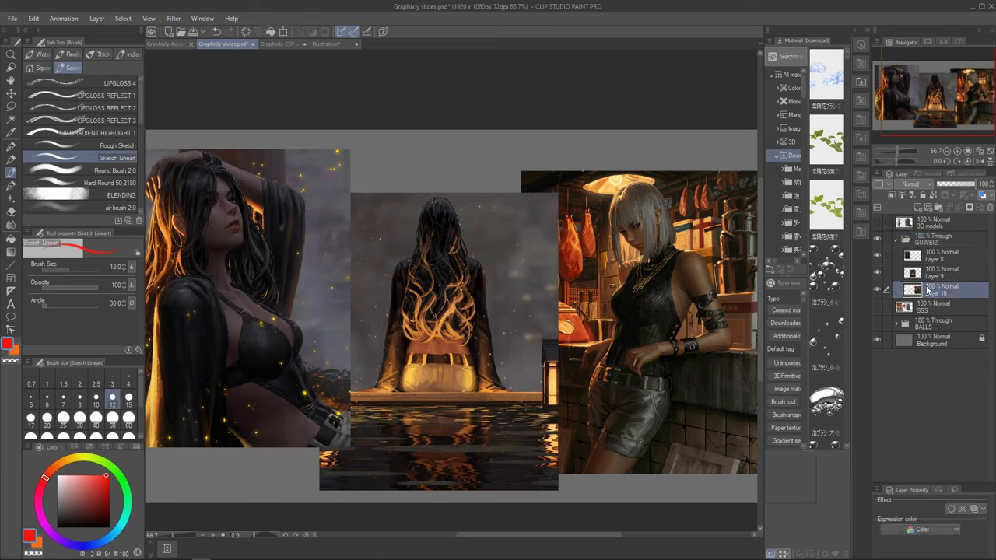
left_click_drag(931, 113, 922, 112)
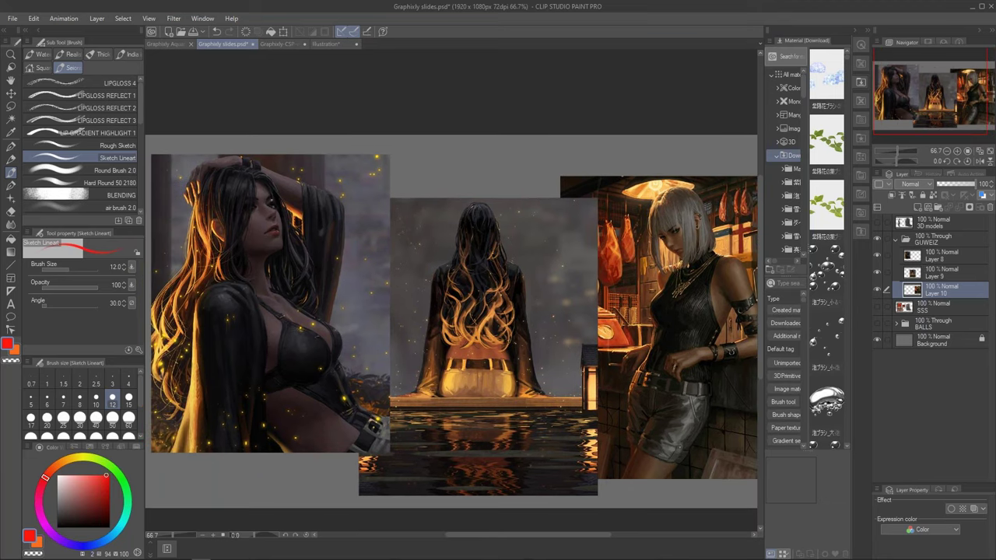
left_click(940, 255)
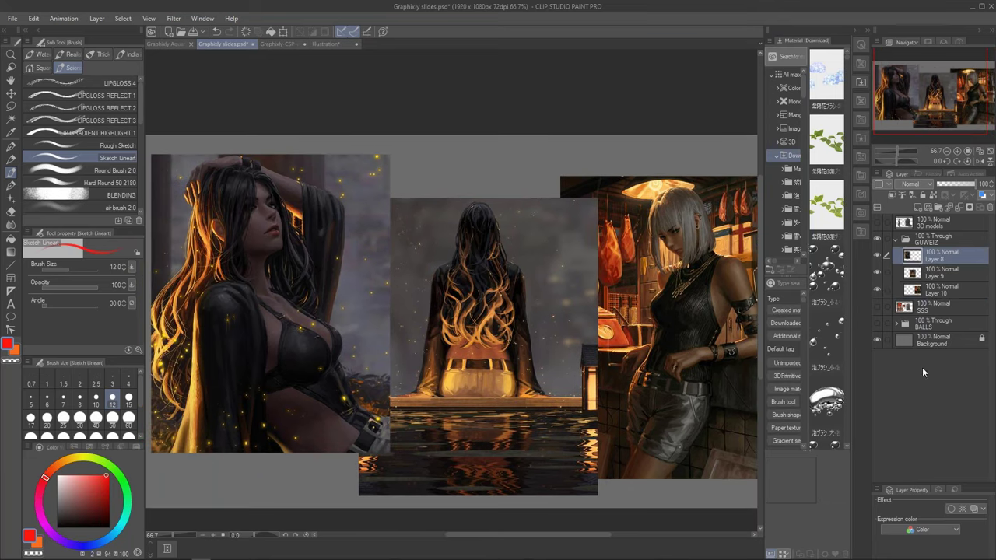
right_click(949, 257)
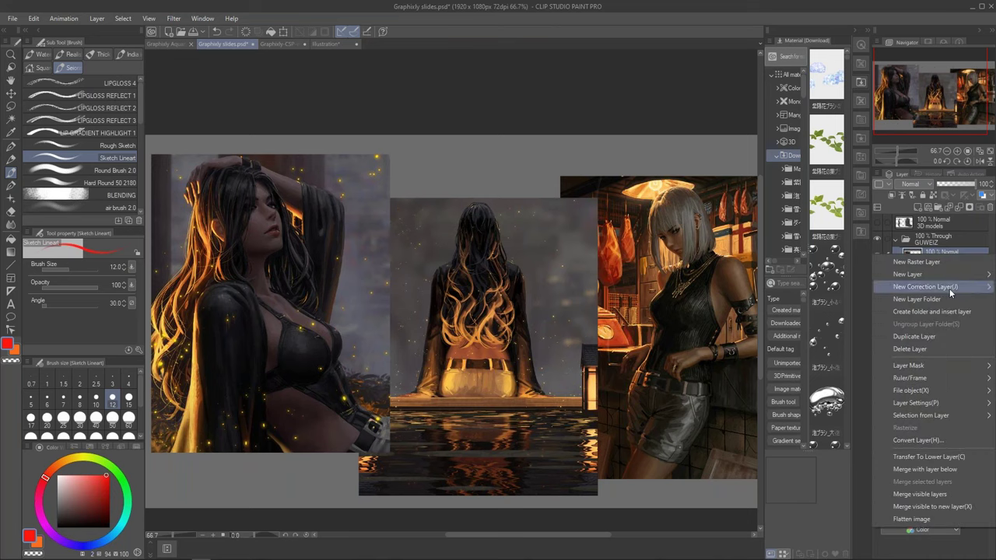
mouse_move(949, 289)
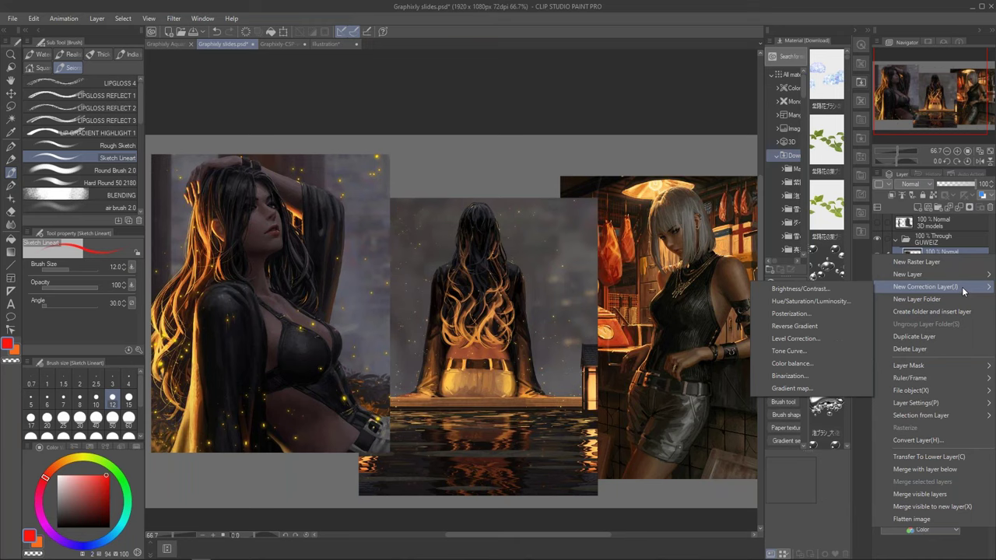
left_click(839, 305)
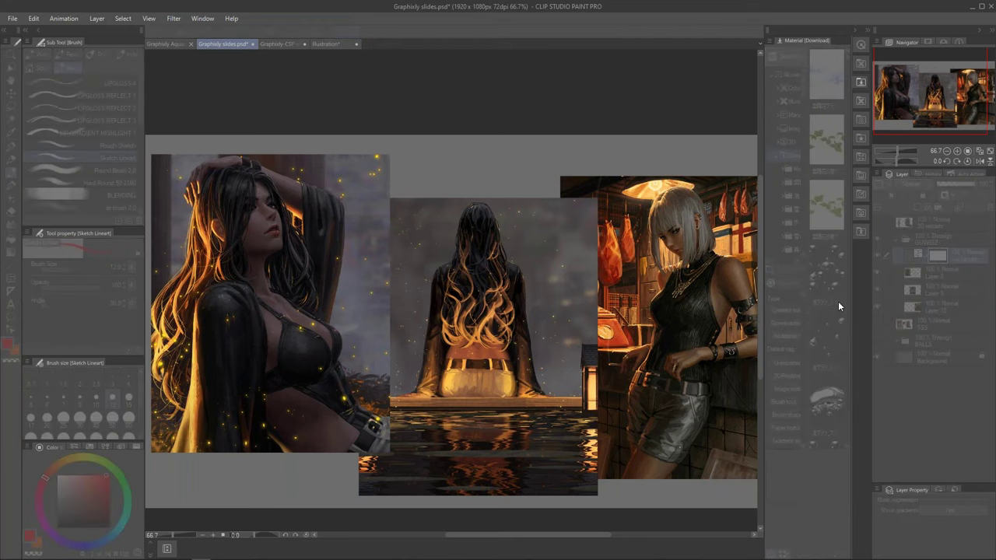
left_click_drag(473, 290, 446, 295)
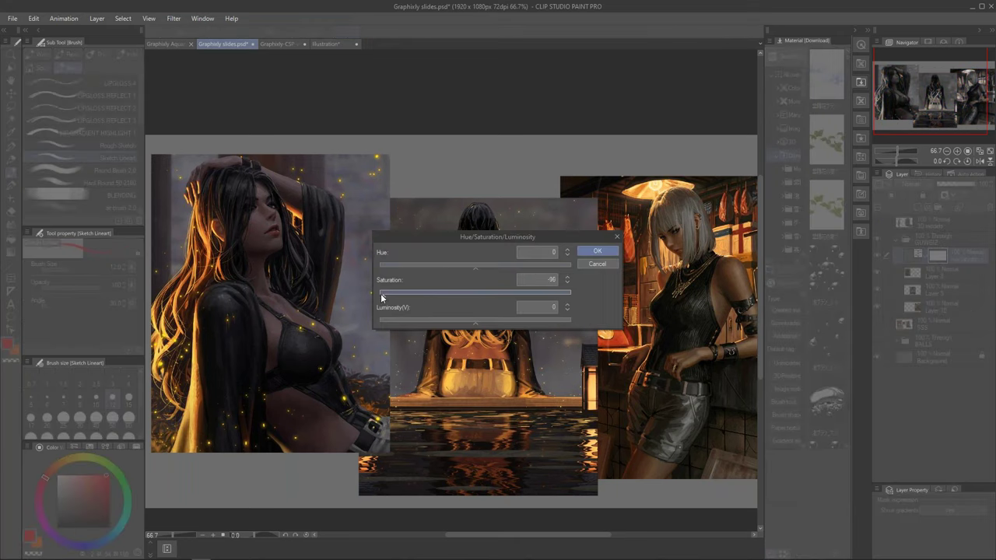
left_click(597, 251)
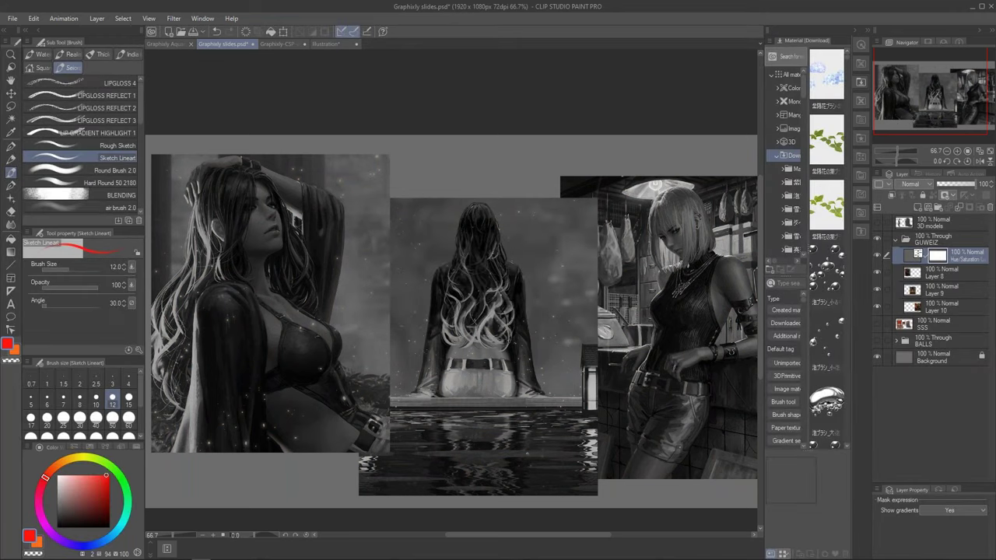
Add a raster layer above the correction layer and circle the brightly lit area of each of the three paintings in red.
left_click(917, 207)
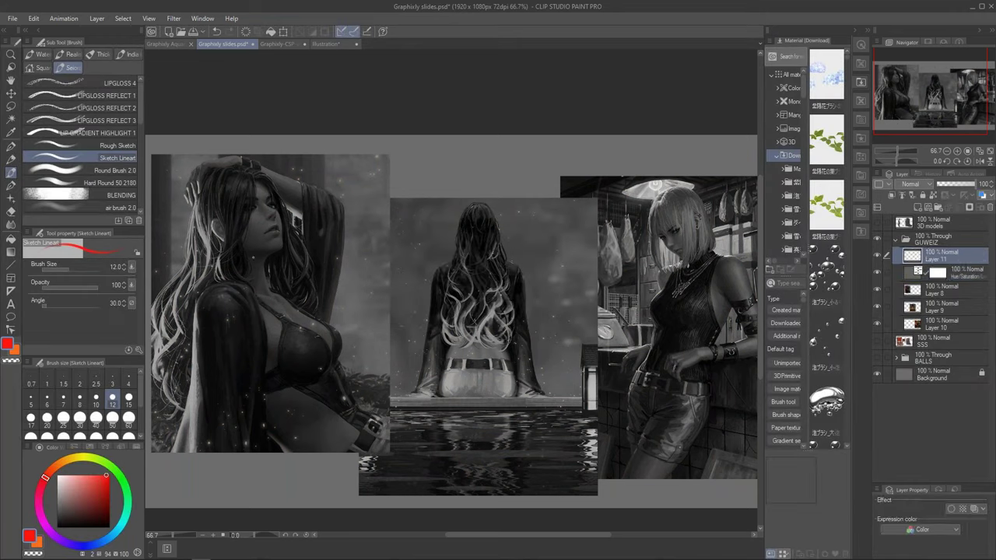
mouse_move(215, 189)
left_mouse_down()
mouse_move(188, 160)
mouse_move(168, 187)
mouse_move(146, 319)
mouse_move(160, 428)
mouse_move(211, 423)
mouse_move(227, 226)
mouse_move(221, 186)
left_mouse_up()
mouse_move(505, 273)
left_mouse_down()
mouse_move(402, 339)
mouse_move(469, 445)
mouse_move(565, 385)
mouse_move(538, 296)
mouse_move(504, 277)
left_mouse_up()
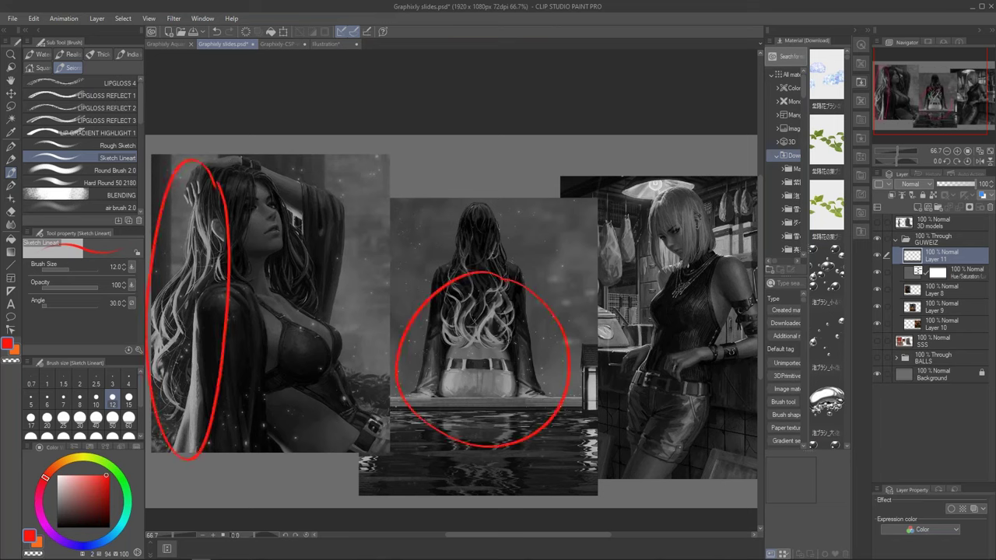
mouse_move(671, 169)
left_mouse_down()
mouse_move(611, 182)
mouse_move(642, 348)
mouse_move(692, 187)
mouse_move(688, 172)
left_mouse_up()
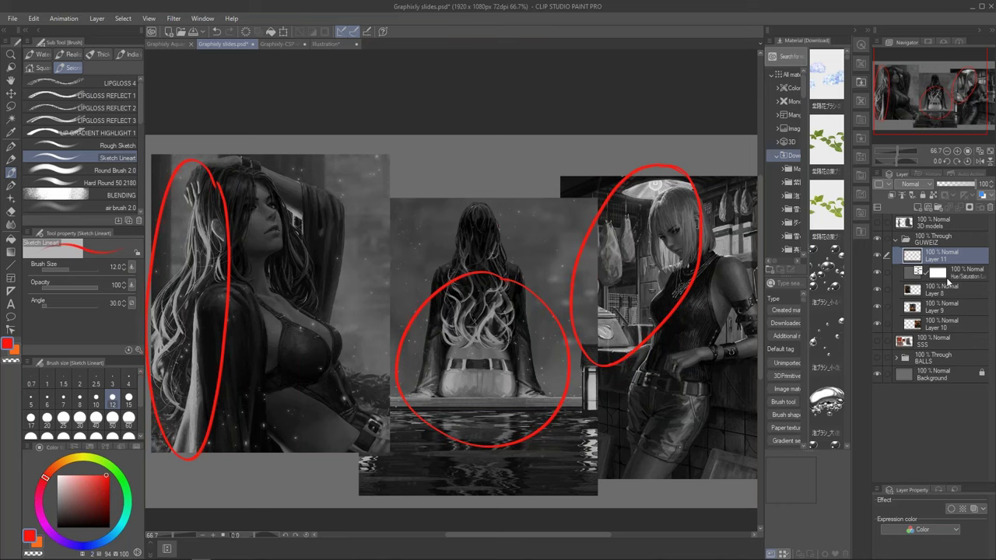
Hide the Hue/Saturation correction layer and the layer with the red circles, and activate the Move layer tool.
left_click(878, 272)
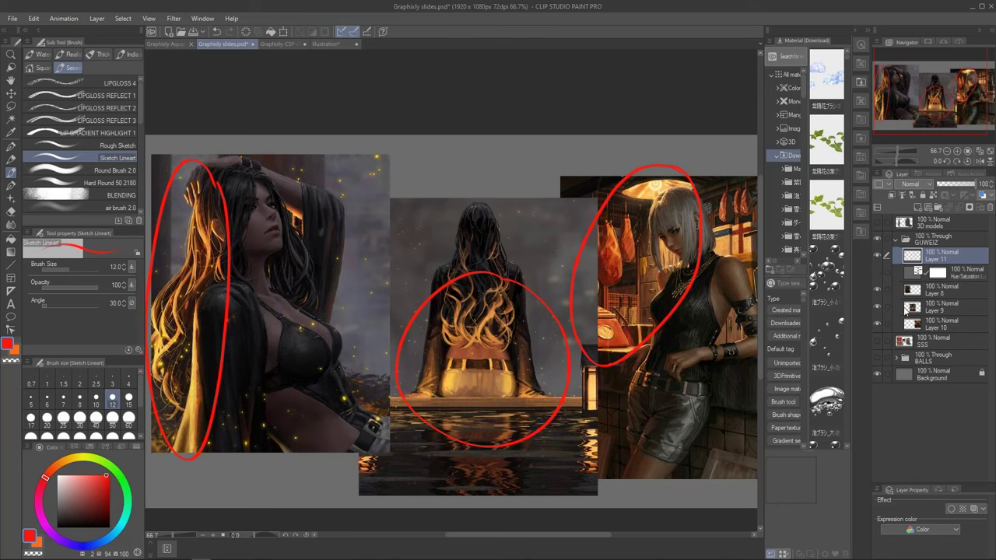
left_click(878, 256)
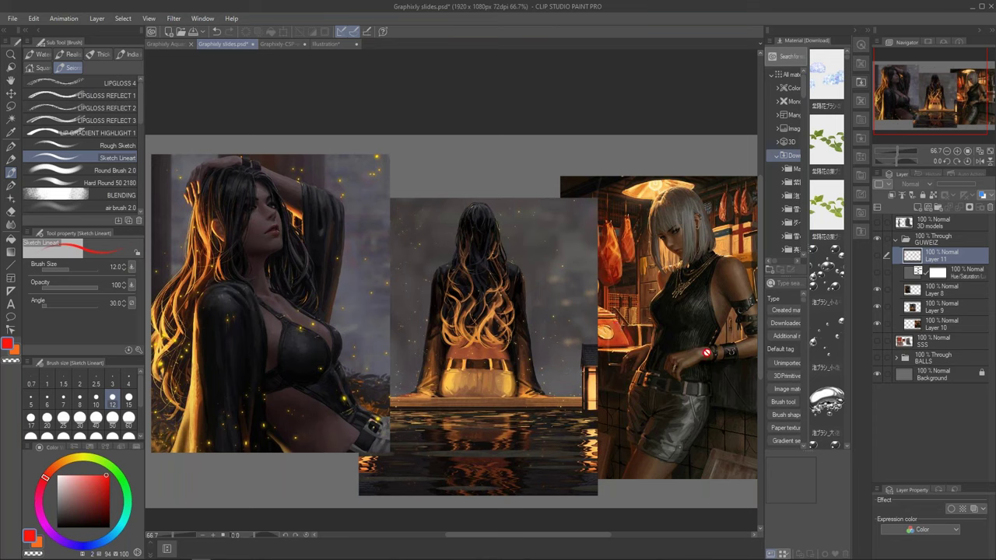
key("k")
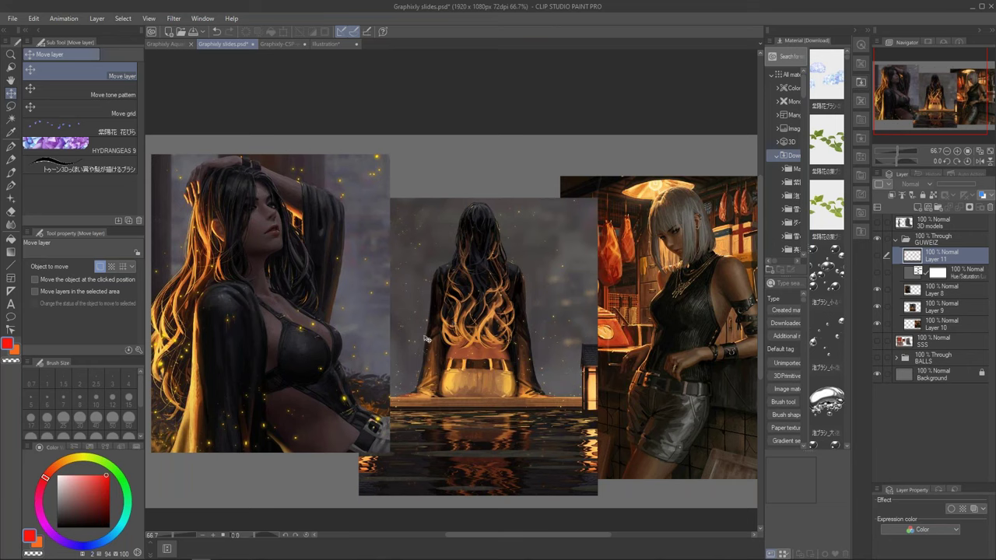
Compare the paintings in grayscale and colour using the Hue/Saturation layer's visibility, leave it hidden and collapse the GUWEIZ folder.
left_click(965, 276)
left_click(877, 272)
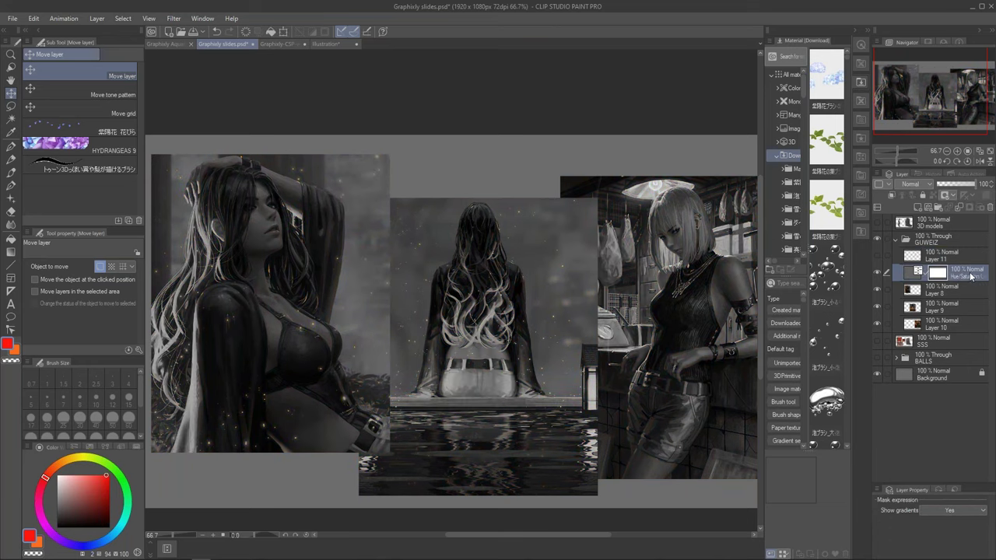
left_click(878, 272)
left_click(877, 273)
left_click(877, 272)
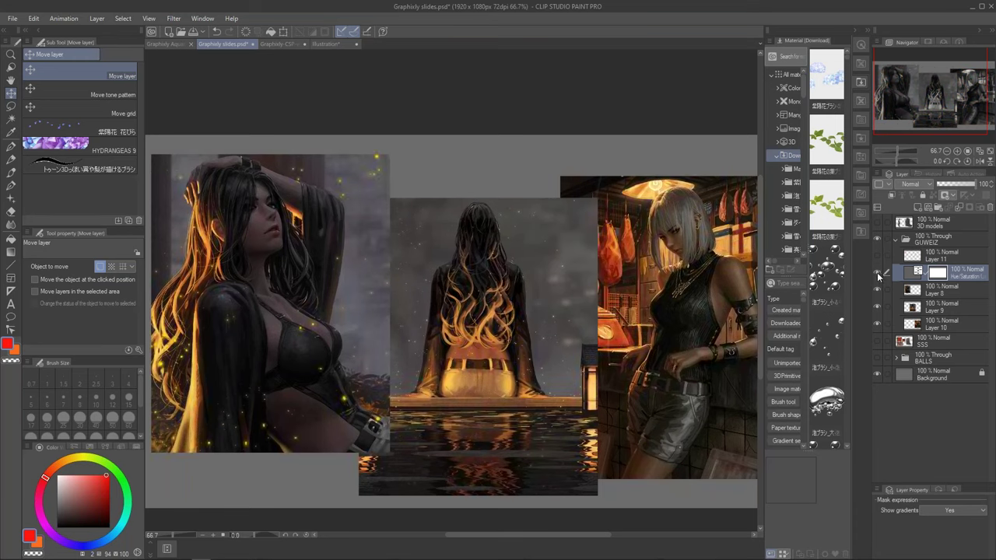
left_click(878, 272)
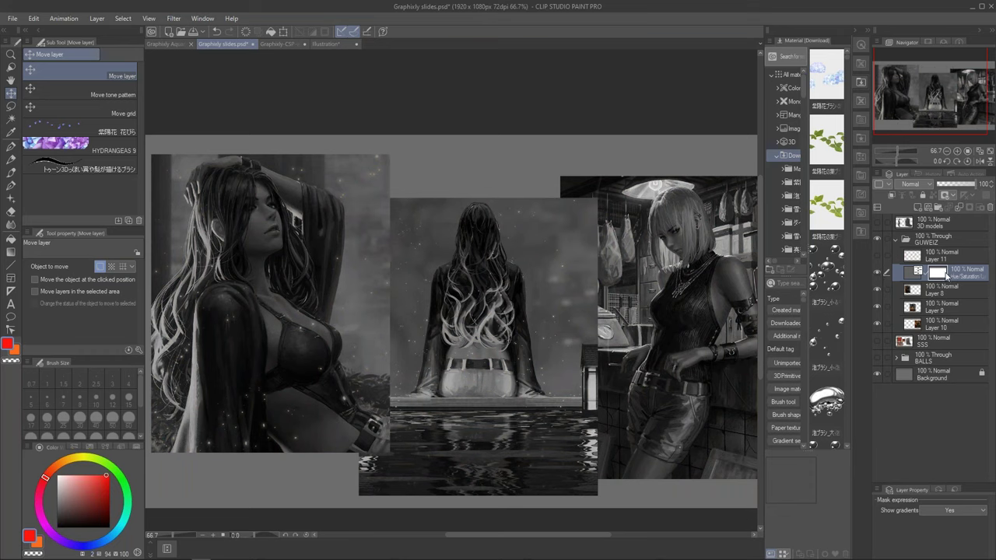
left_click(876, 270)
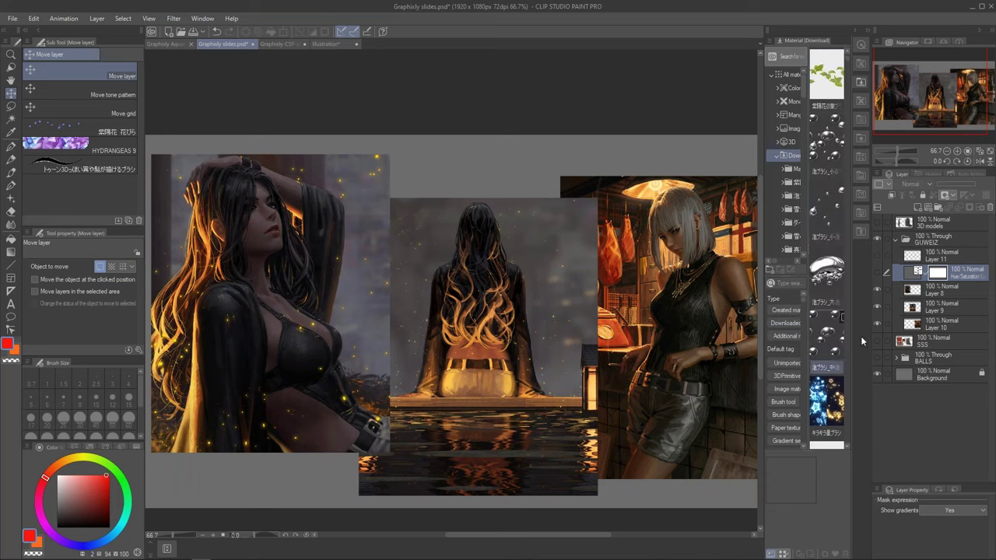
left_click(895, 239)
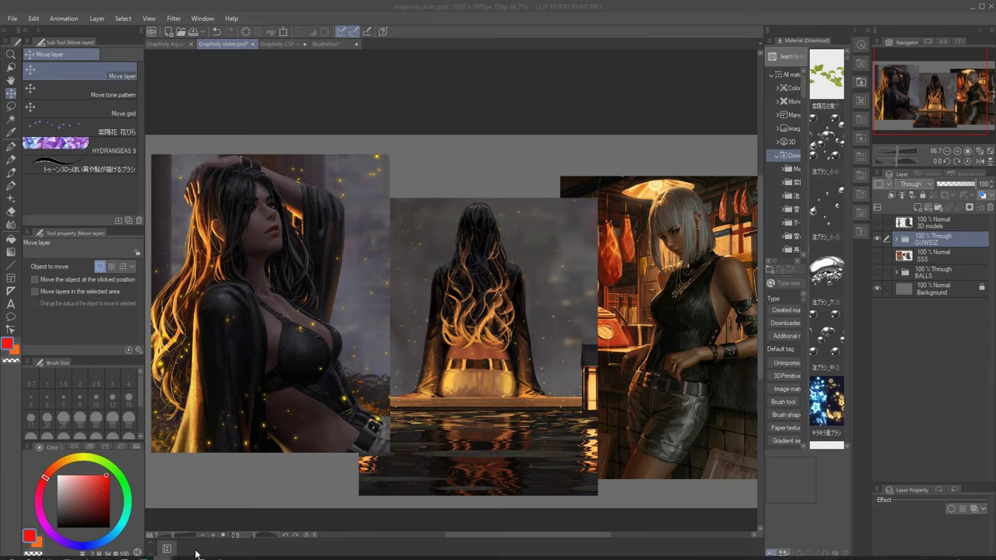
Switch to the Chrome window and open the ArtStation Two Tone Lighting Practice page.
mouse_move(165, 554)
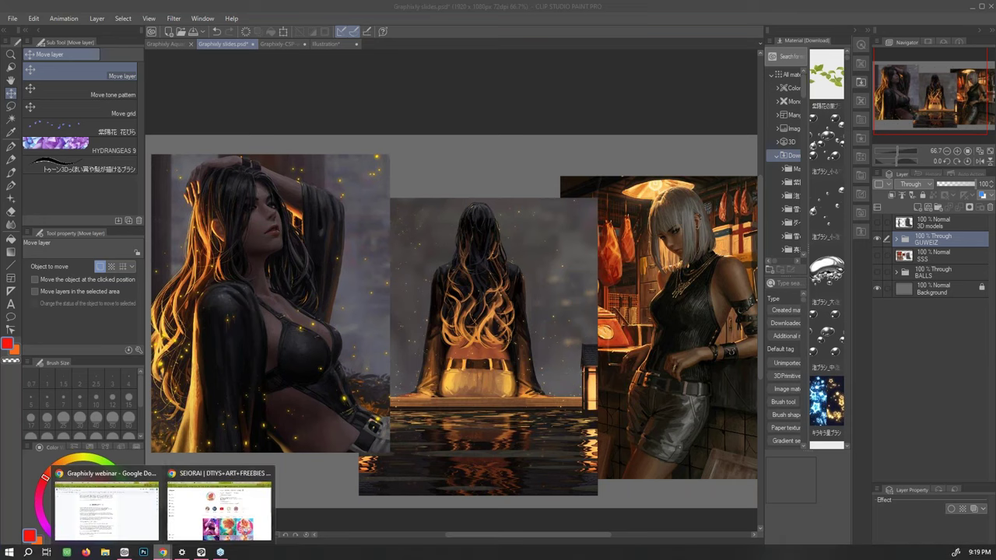
left_click(193, 520)
left_click(680, 10)
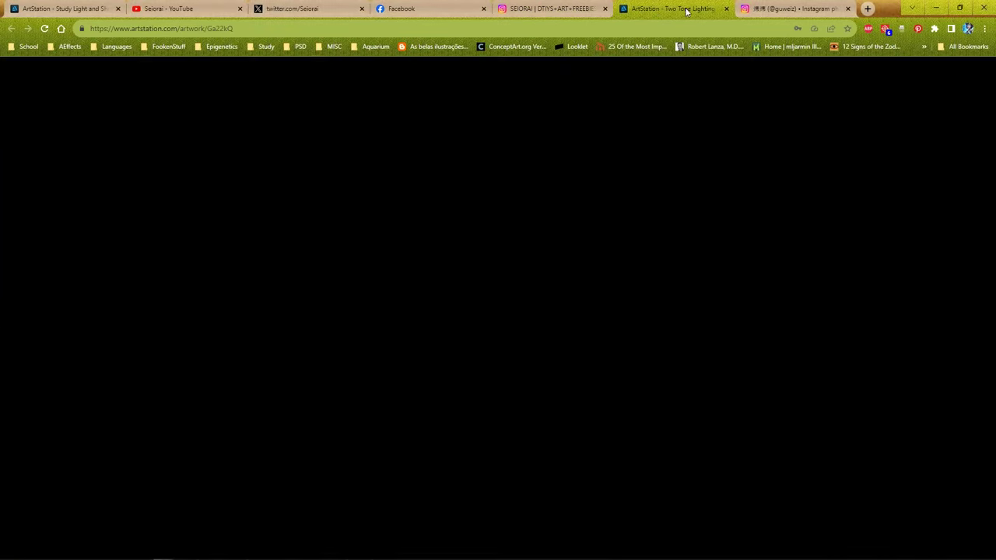
Examine how each arrow-marked light direction shapes the light and shadow on the front, three-quarter and tilted head drawings.
scroll(686, 506, "down", 1)
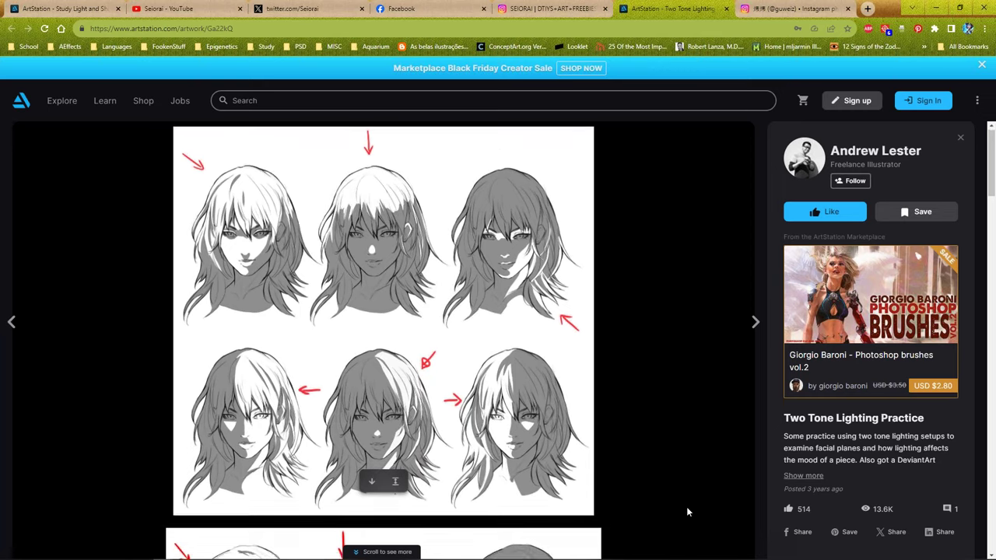
scroll(686, 507, "up", 1)
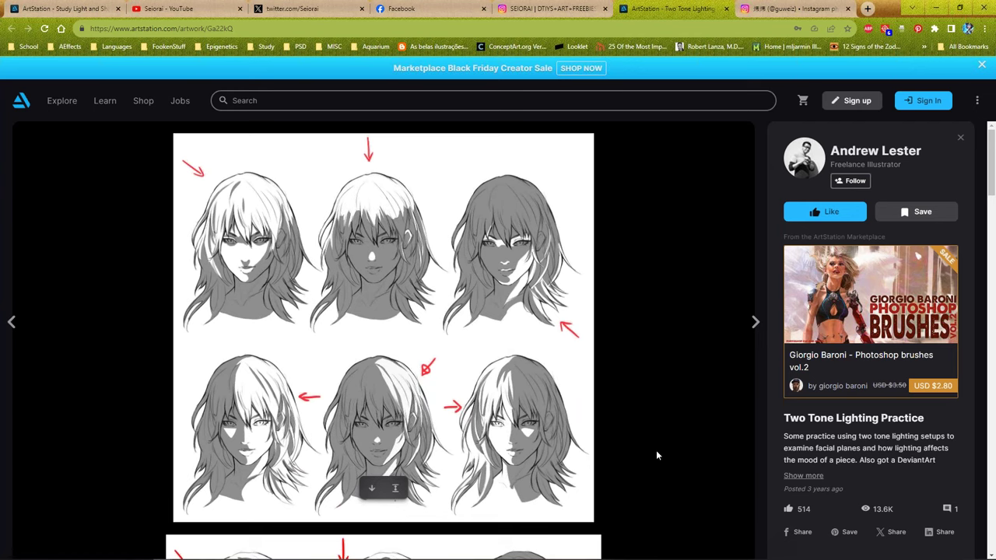
scroll(638, 460, "down", 1)
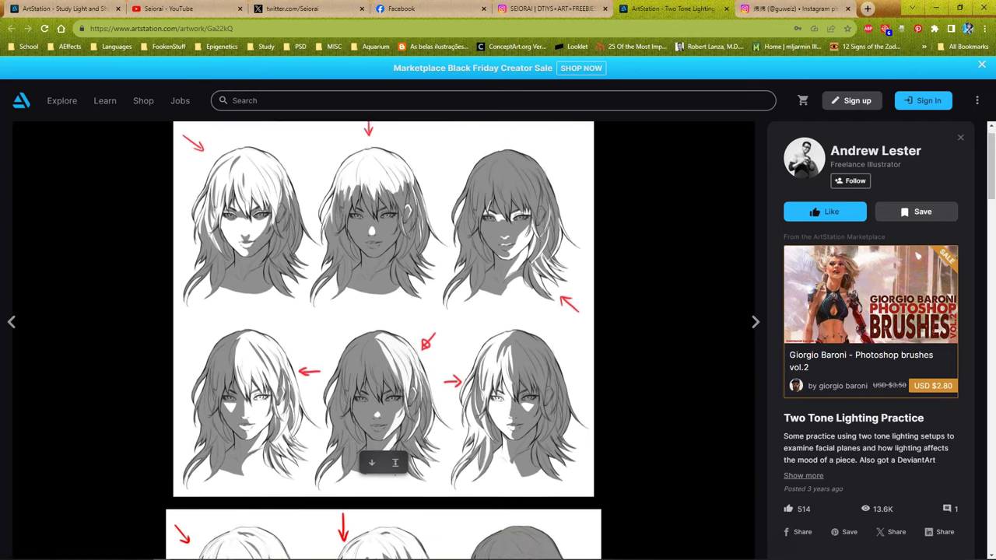
scroll(659, 506, "down", 2)
scroll(657, 355, "up", 1)
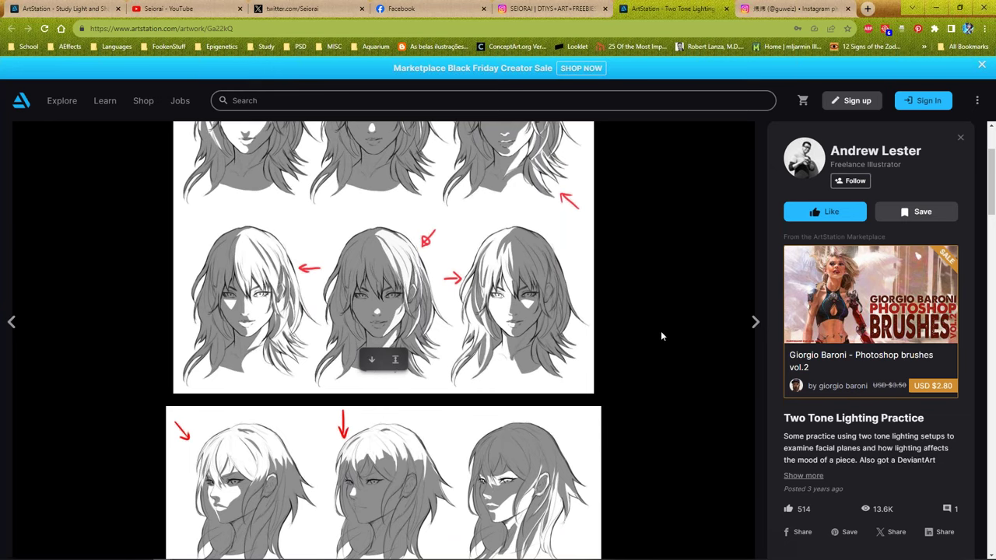
scroll(652, 430, "down", 4)
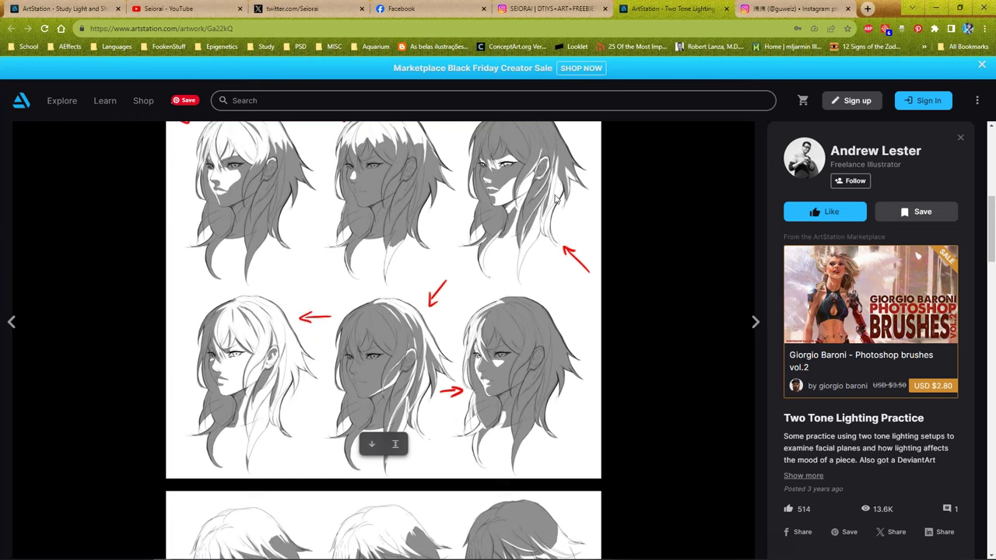
scroll(642, 247, "up", 1)
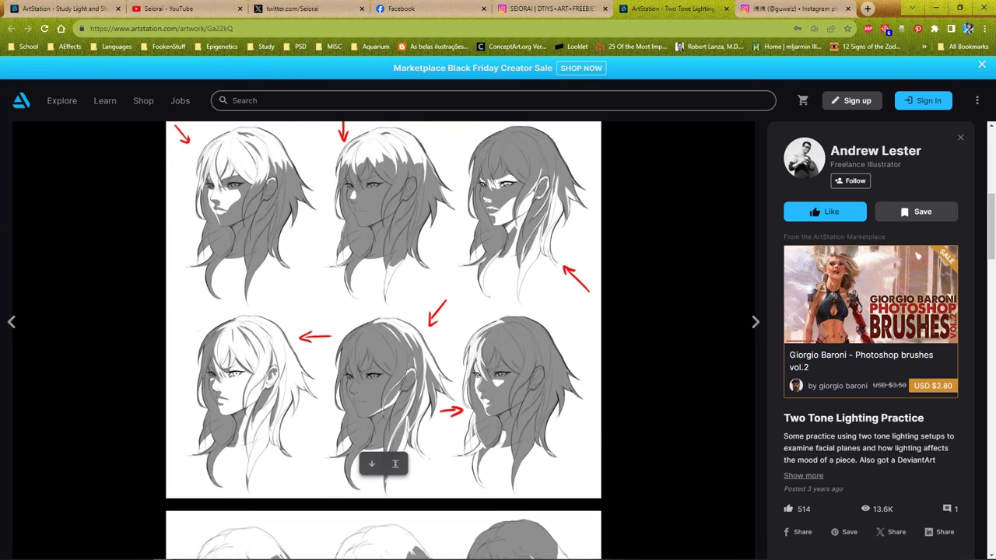
scroll(643, 240, "down", 1)
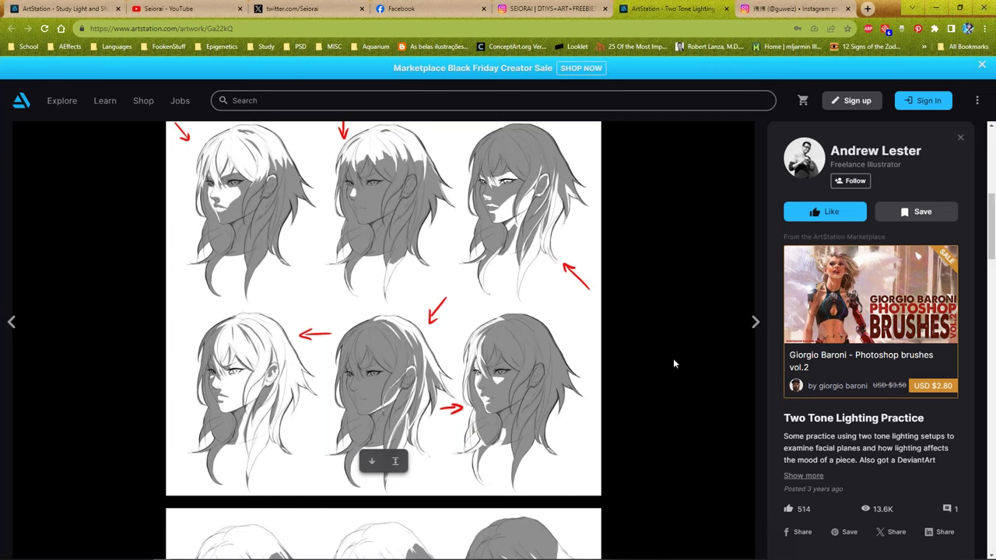
scroll(665, 398, "down", 2)
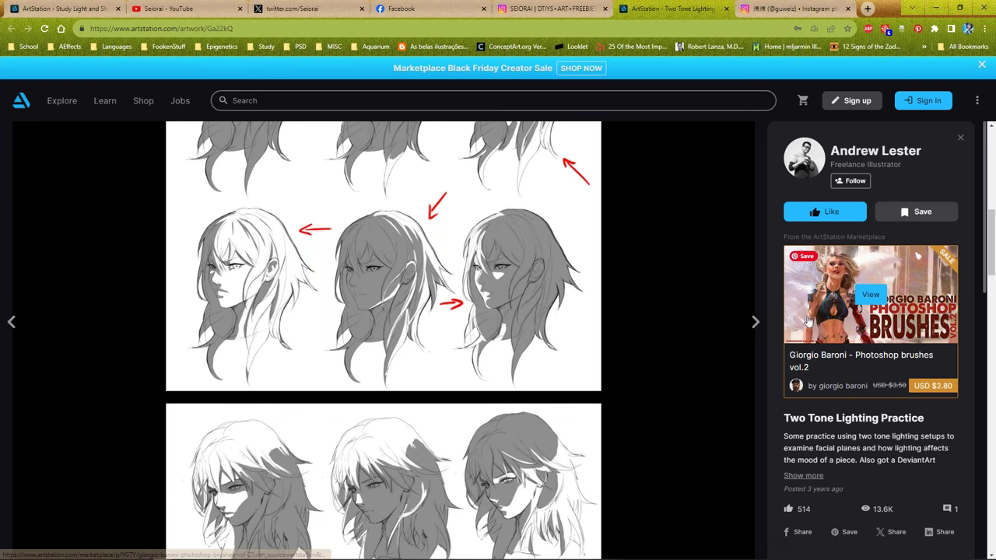
Examine how light from different directions divides light and shadow across the front, side-facing and tilted head studies on the Two Tone Lighting Practice page.
scroll(298, 312, "up", 1)
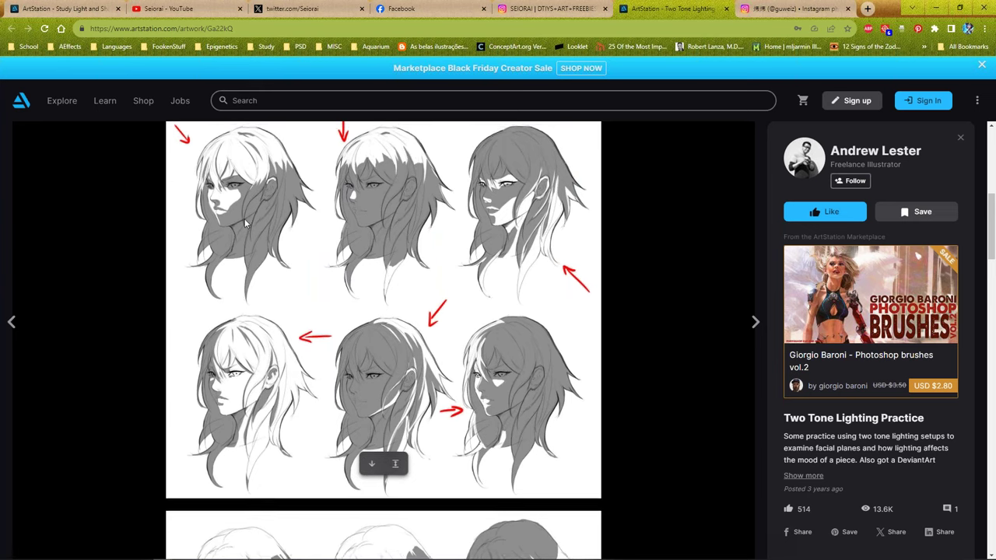
scroll(298, 342, "up", 1)
scroll(298, 350, "up", 1)
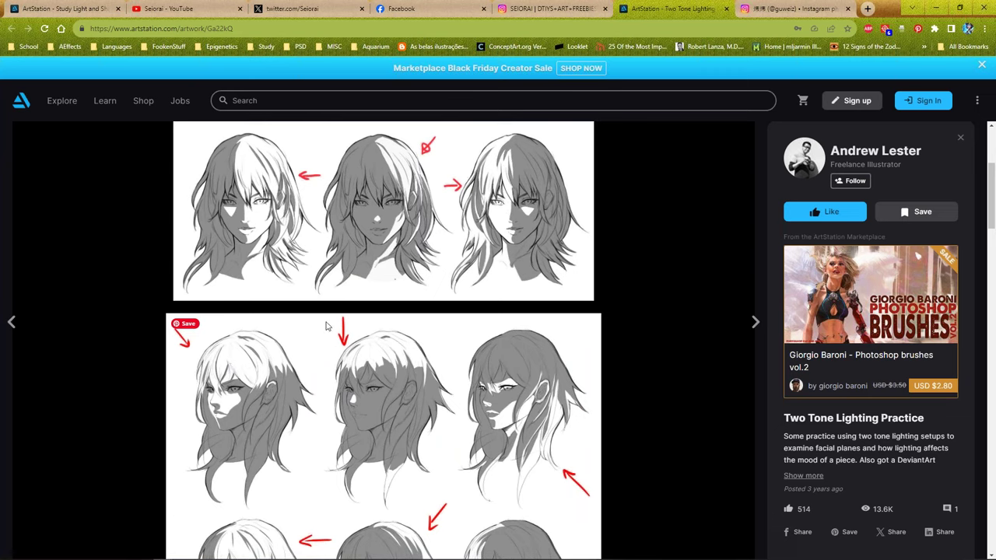
scroll(316, 332, "down", 5)
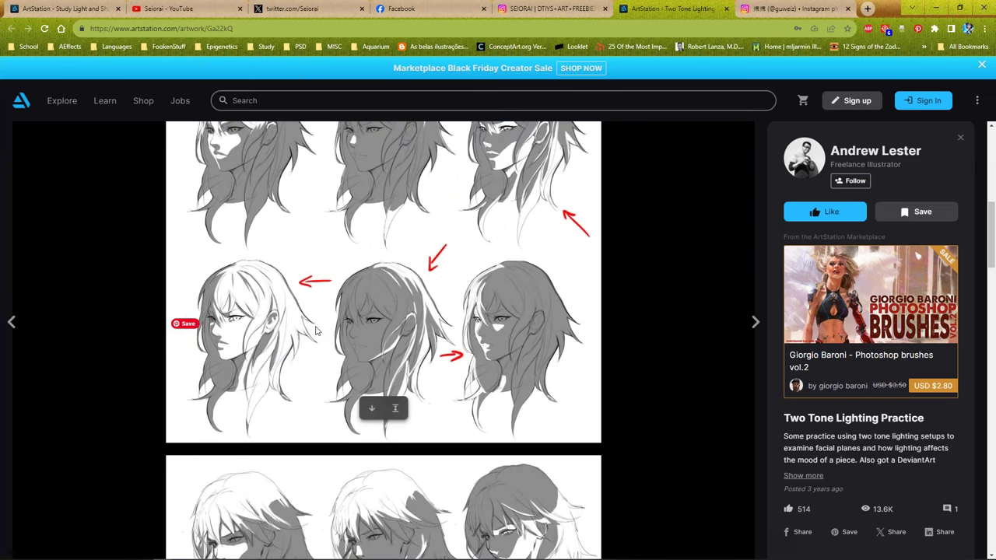
scroll(316, 331, "down", 2)
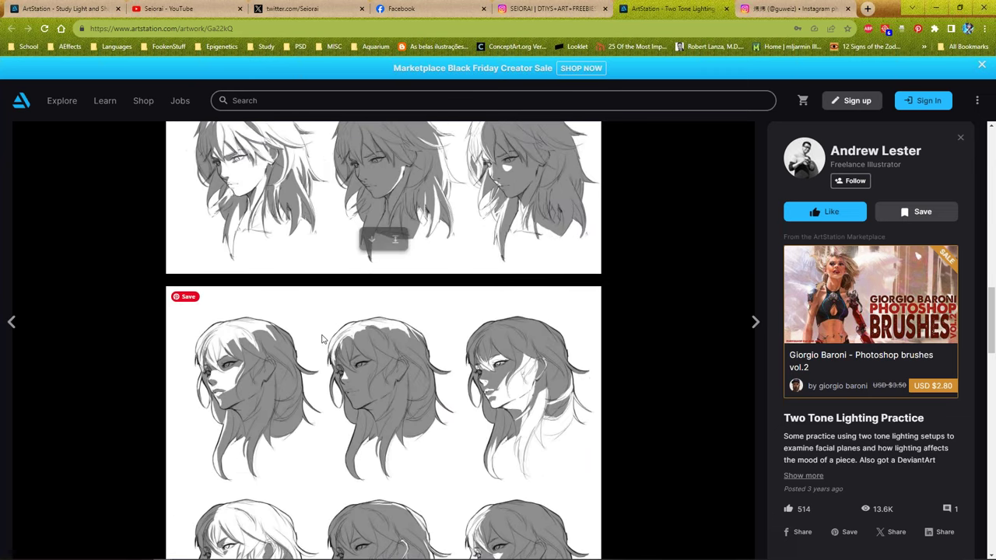
scroll(303, 272, "up", 2)
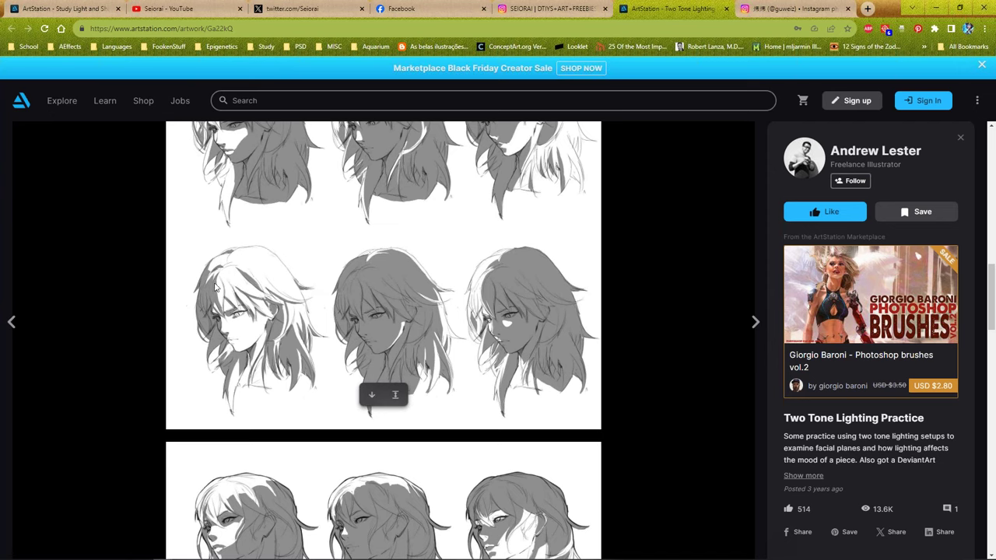
scroll(509, 305, "down", 4)
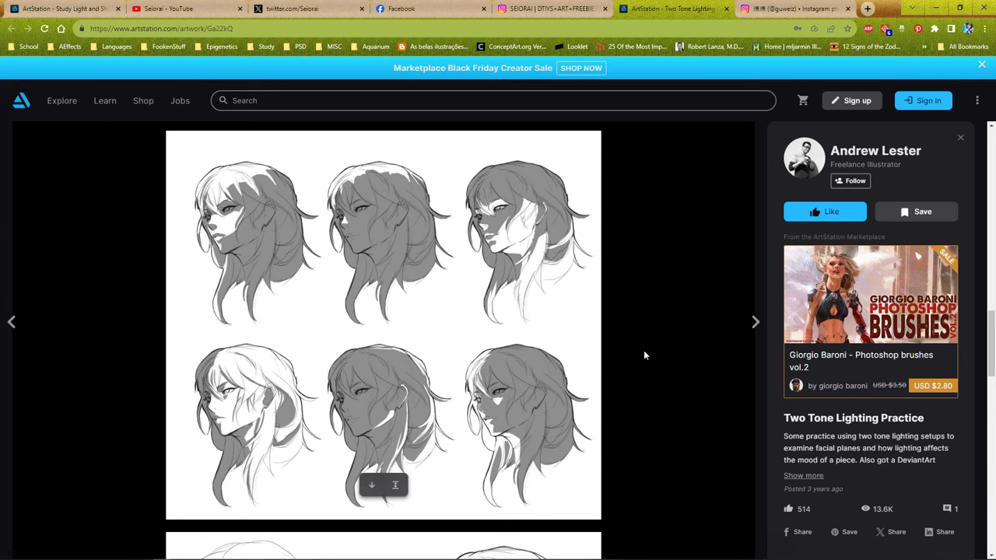
scroll(642, 366, "down", 3)
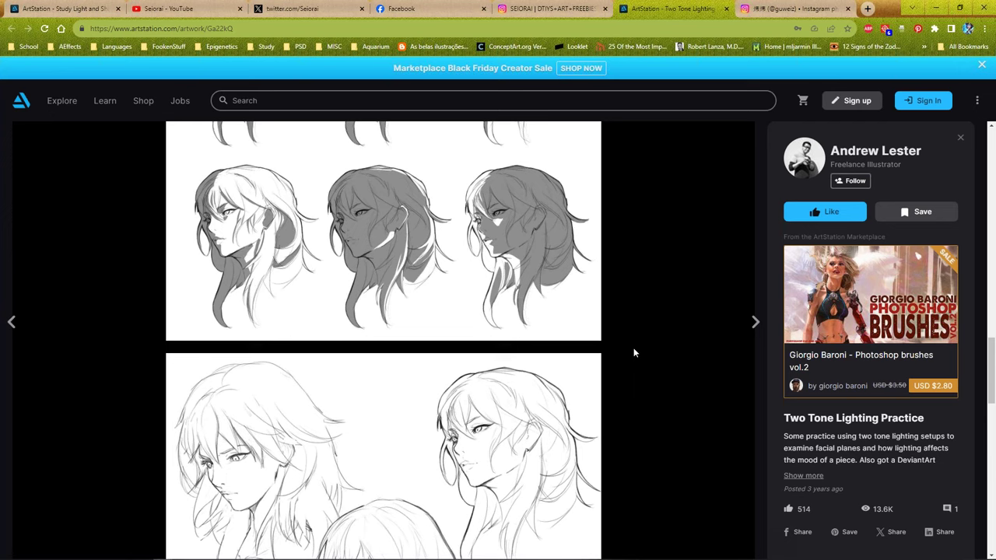
Switch to Clip Studio Paint, hide the GUWEIZ folder and select the 3D models layer.
left_click(200, 552)
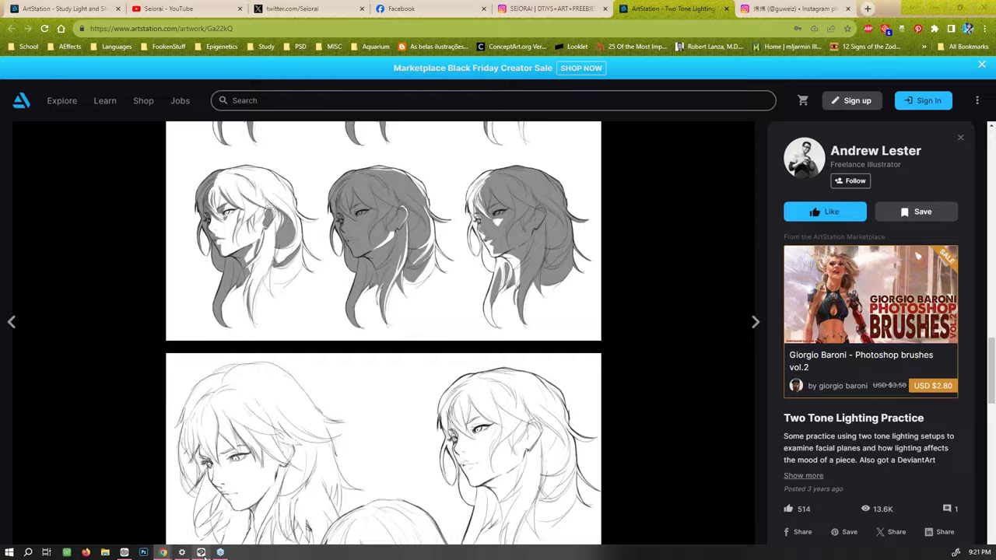
left_click(876, 238)
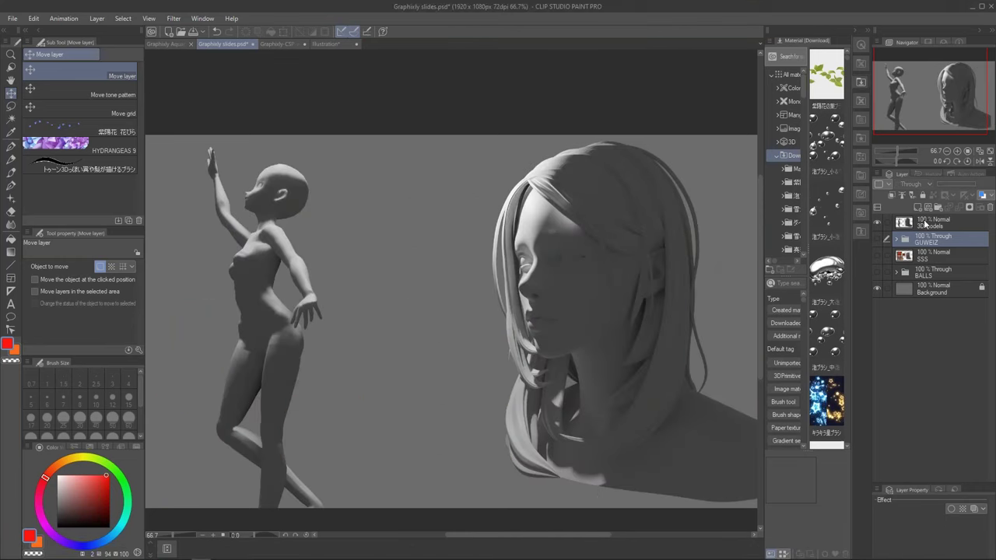
left_click(924, 224)
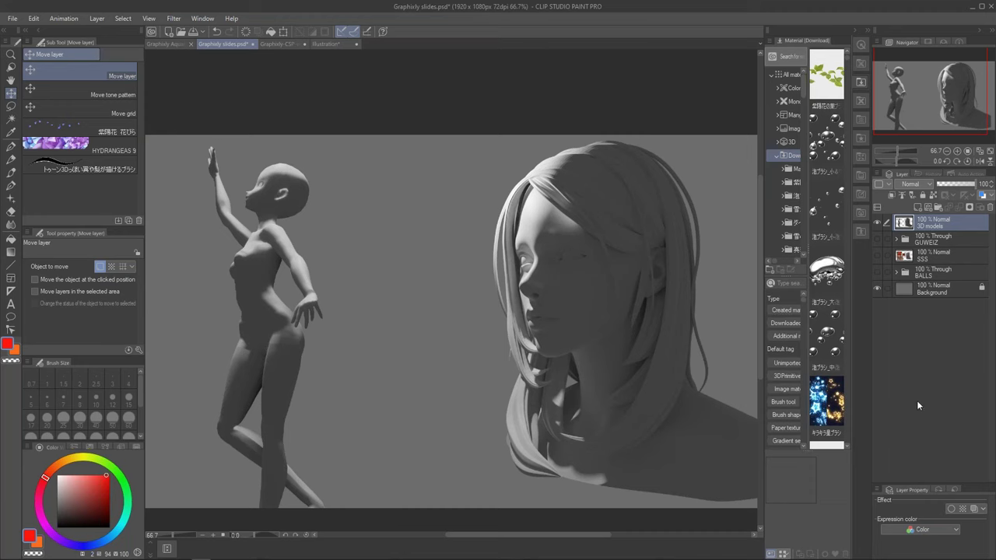
Add a new raster layer above 3D models and load that layer's outline as a selection limited to the female bust.
left_click(919, 207)
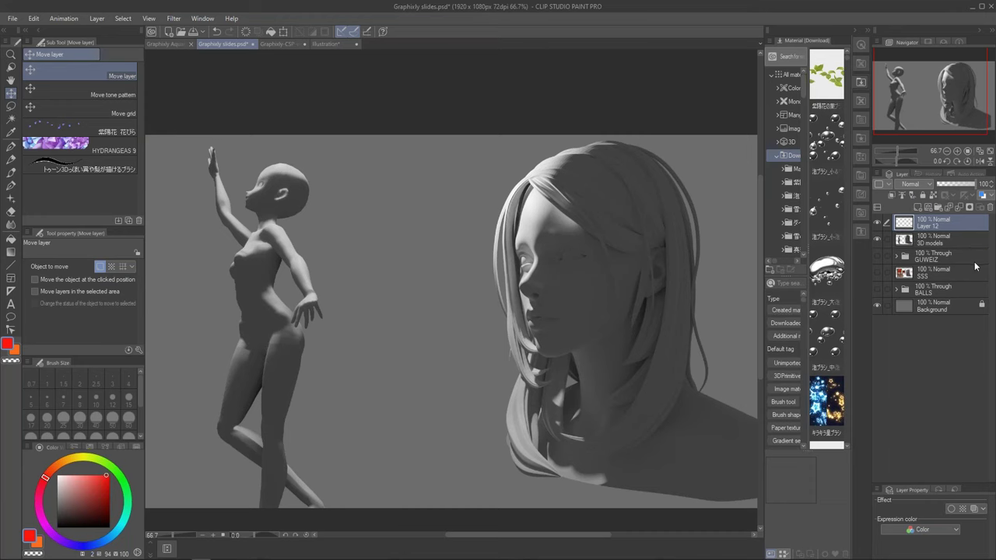
left_click(965, 153)
key("m")
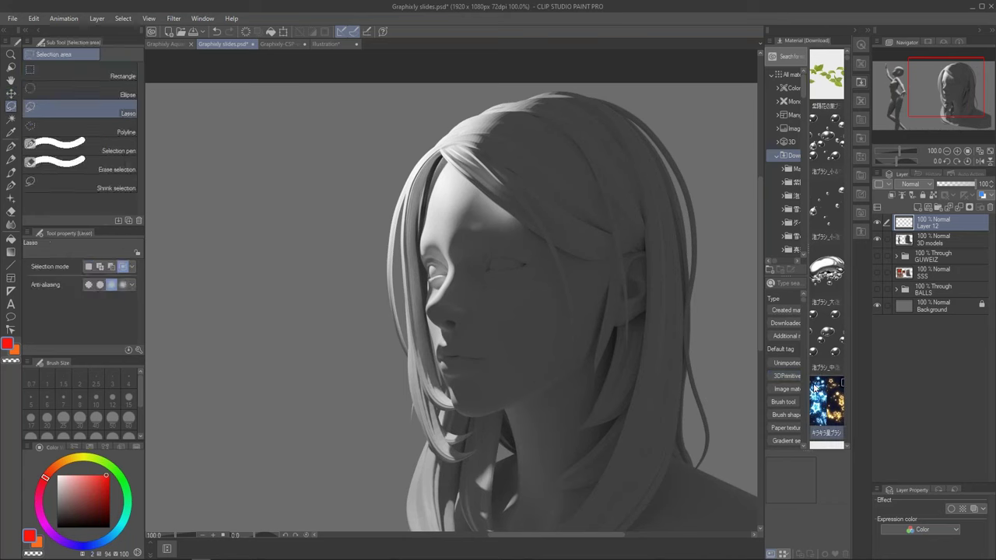
left_click(928, 239)
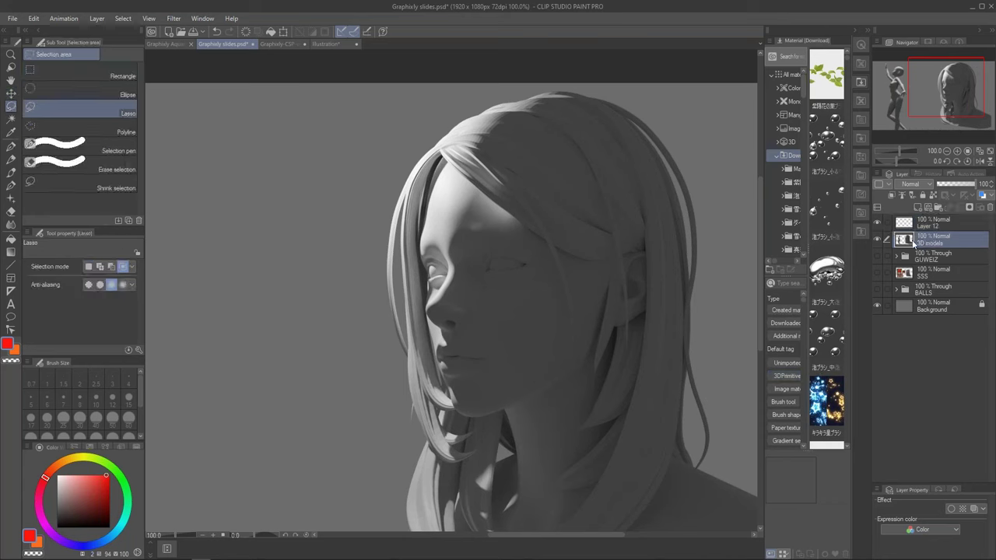
left_click(905, 241, "ctrl")
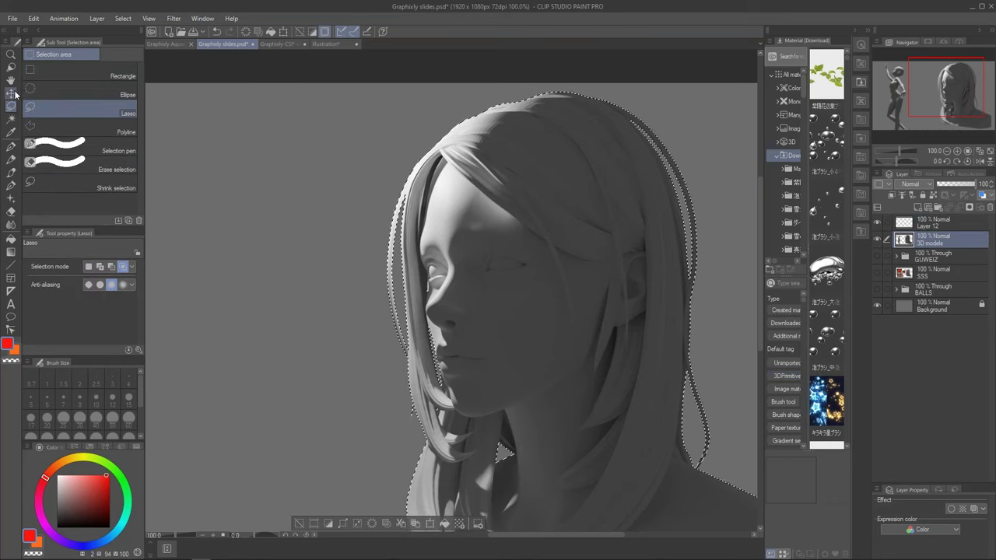
left_click(951, 151)
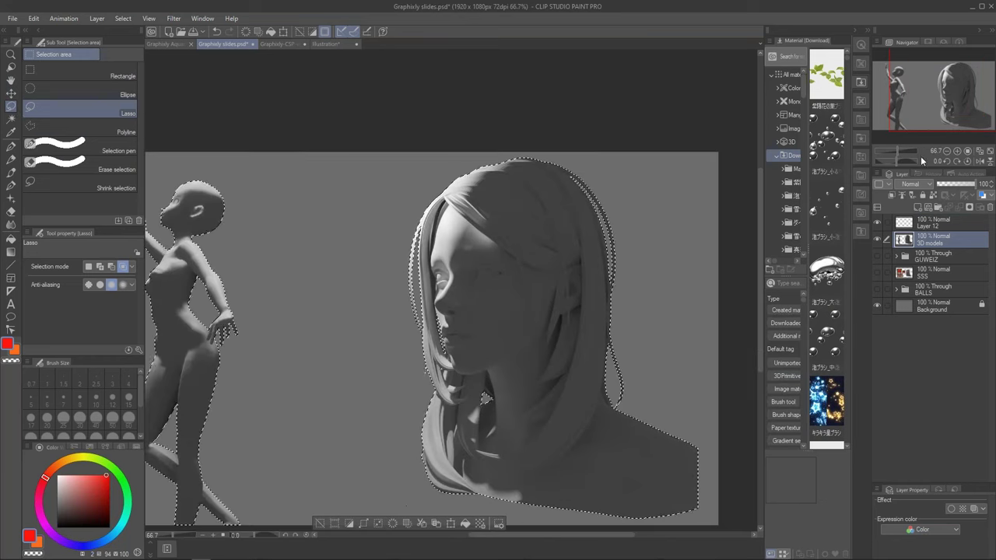
mouse_move(444, 167)
left_mouse_down()
mouse_move(389, 410)
mouse_move(745, 459)
mouse_move(500, 85)
left_mouse_up()
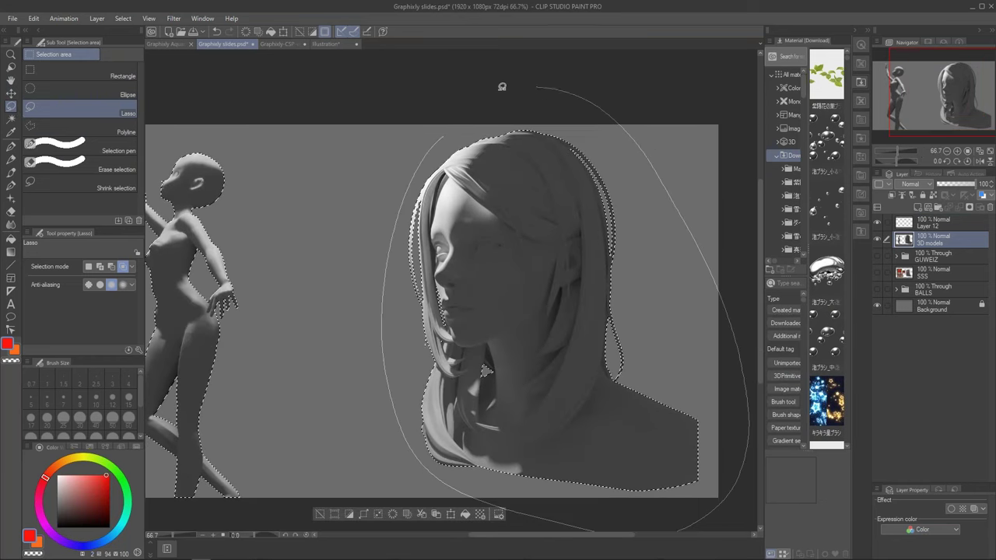
Sample the dark grey shadow colour from the bust and fill the selected silhouette with it on the new layer.
key("g")
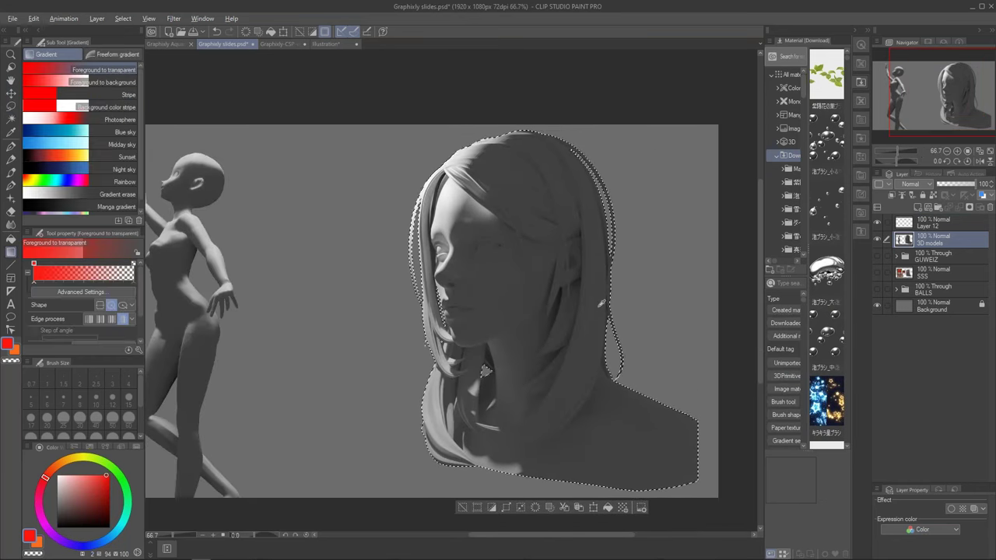
key("c")
left_click(932, 223)
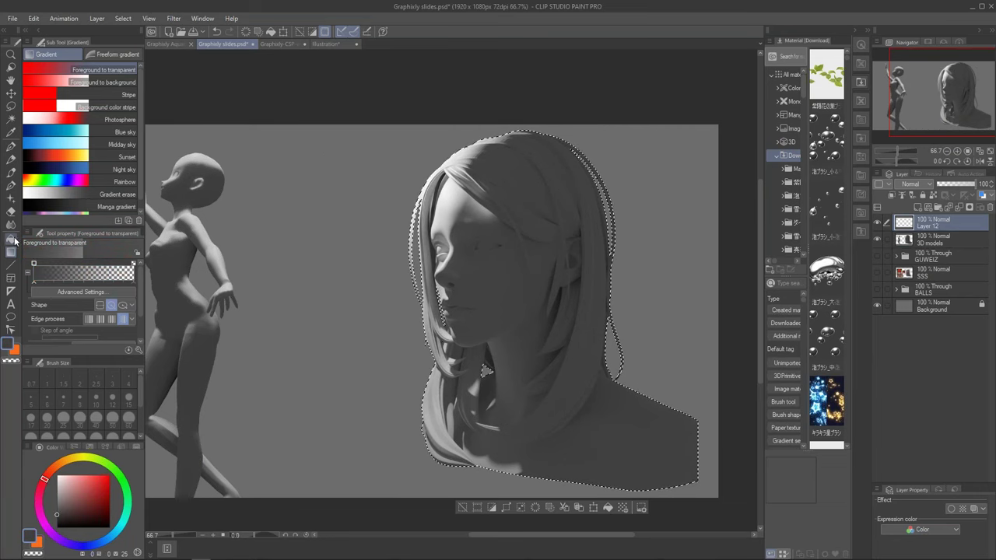
key("g")
left_click(533, 264)
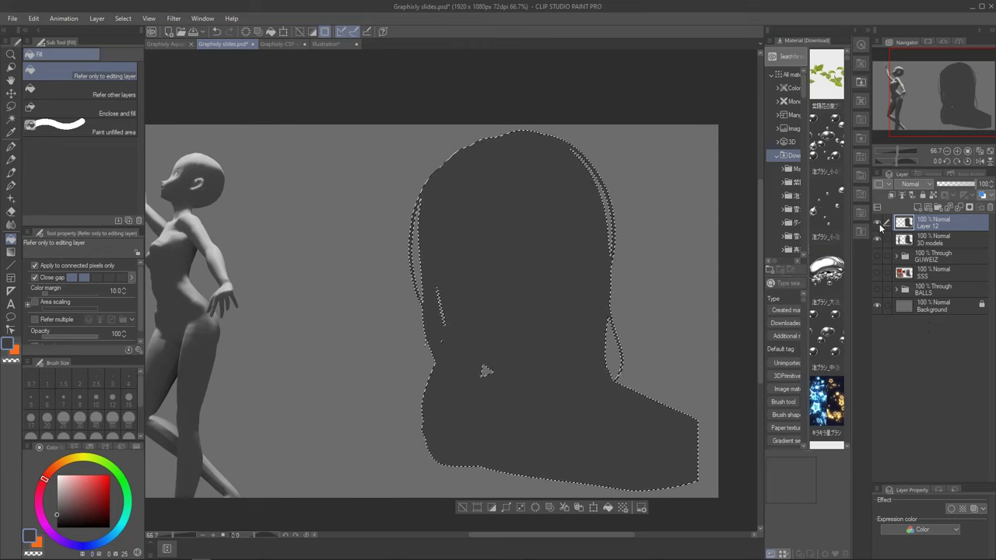
Move the 3D models layer above the silhouette layer, add another raster layer on top and clear the selection.
left_click_drag(925, 241, 926, 219)
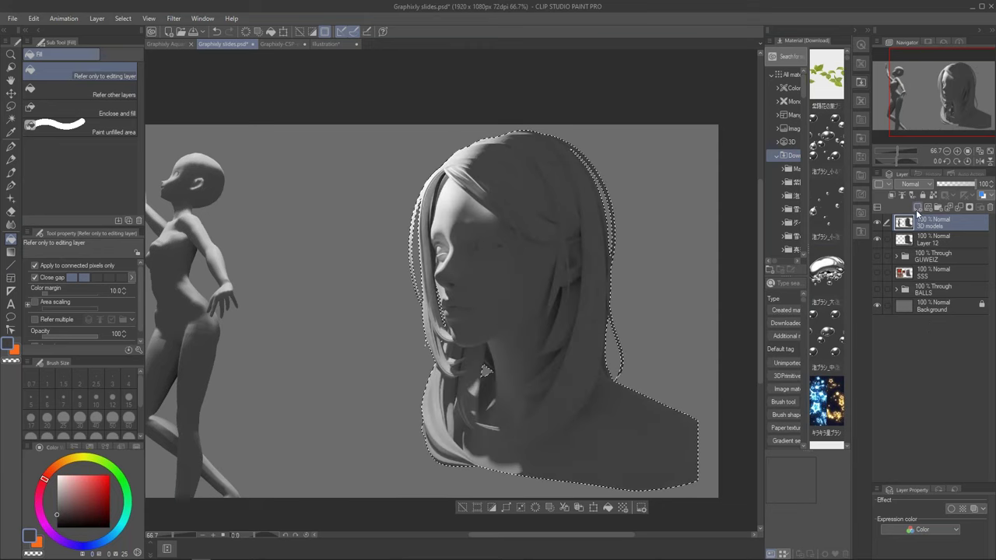
left_click(918, 207)
key("ctrl+d")
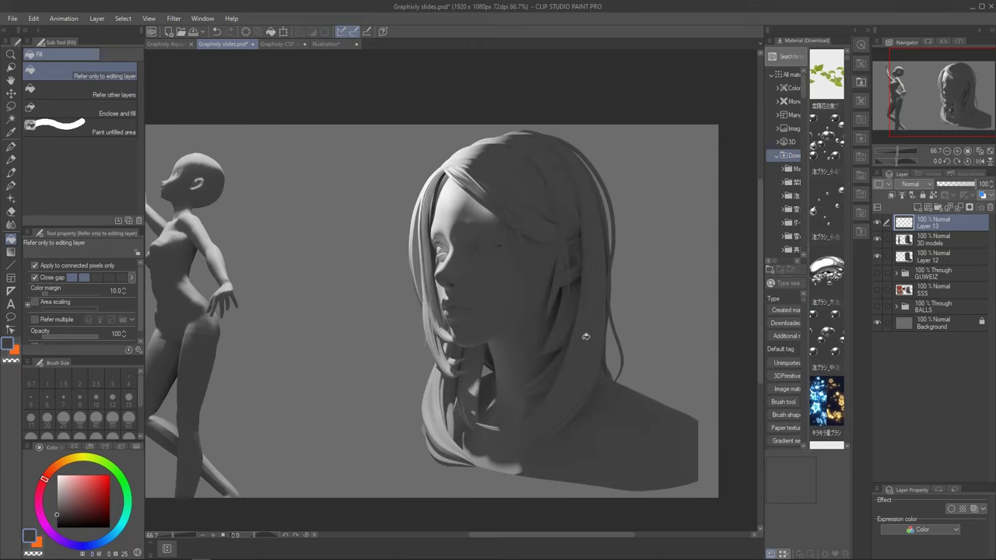
Check the flat grey silhouette with the 3D models layer temporarily hidden, and reselect the empty top layer with the Lasso tool active.
key("m")
left_click(878, 240)
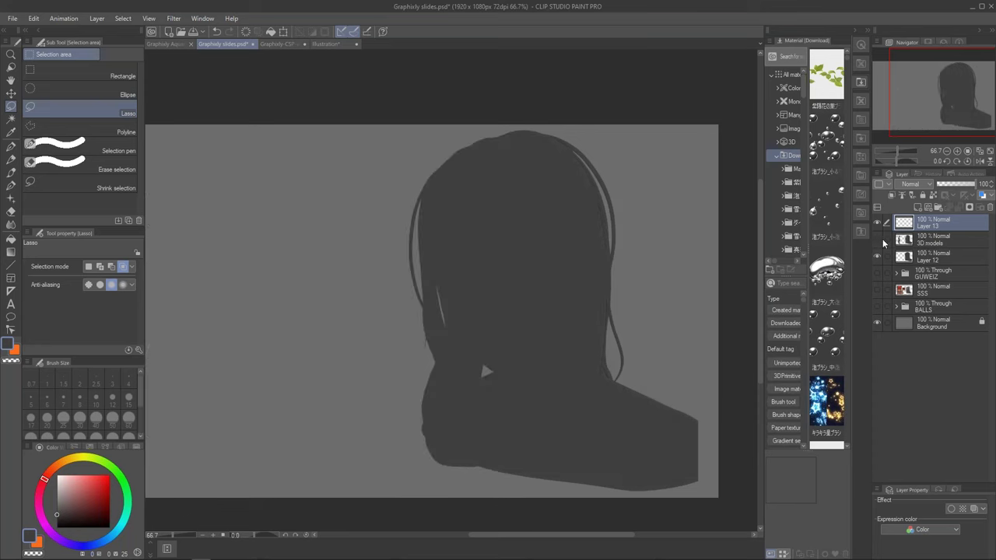
left_click(931, 259)
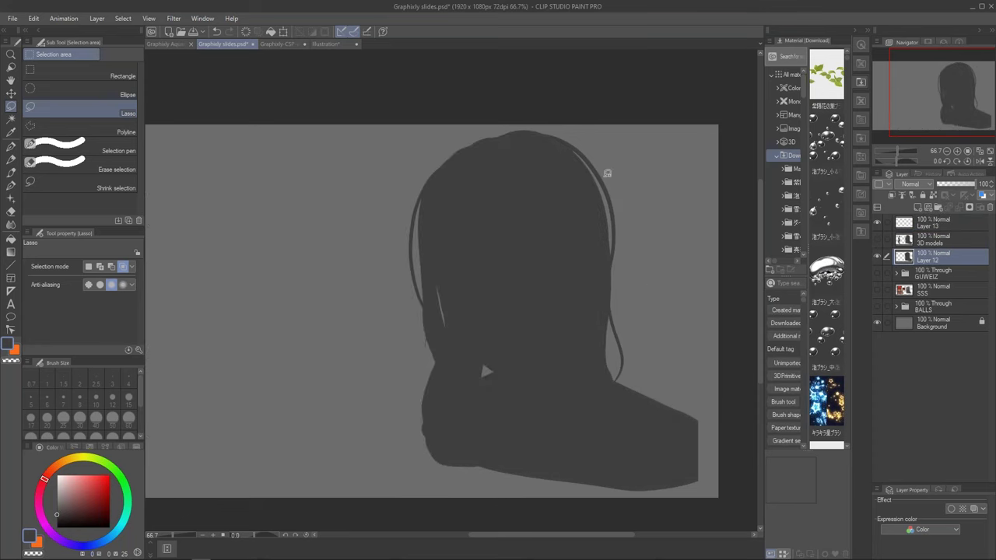
left_click(878, 240)
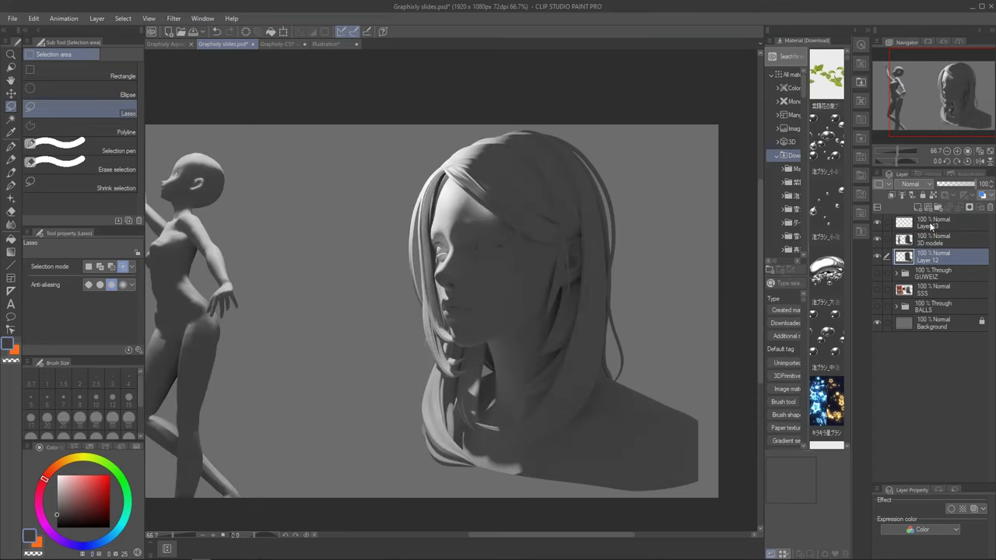
left_click(931, 224)
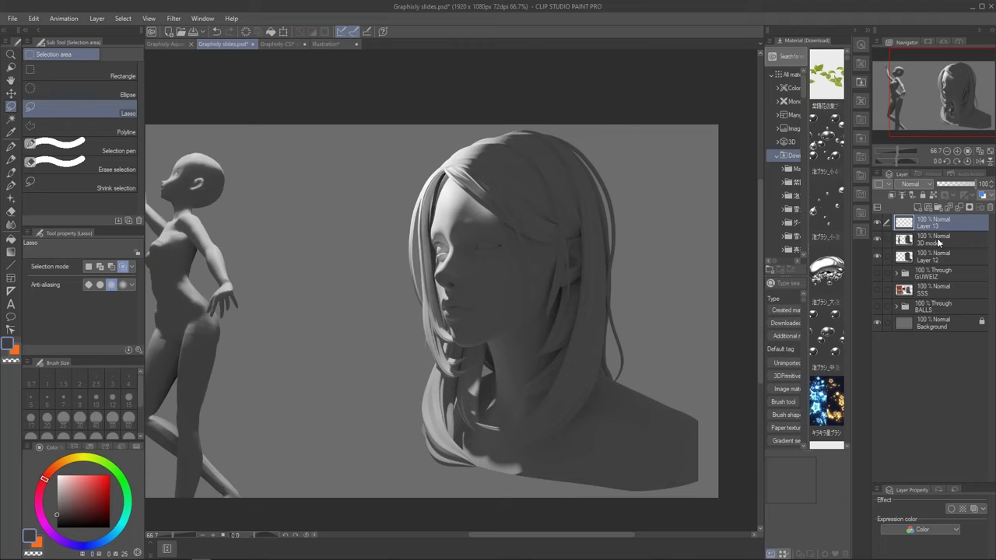
Lasso the lit area of hair on the crown and fringe of the bust, following the shadow edge.
left_click(958, 151)
left_click_drag(575, 136, 578, 182)
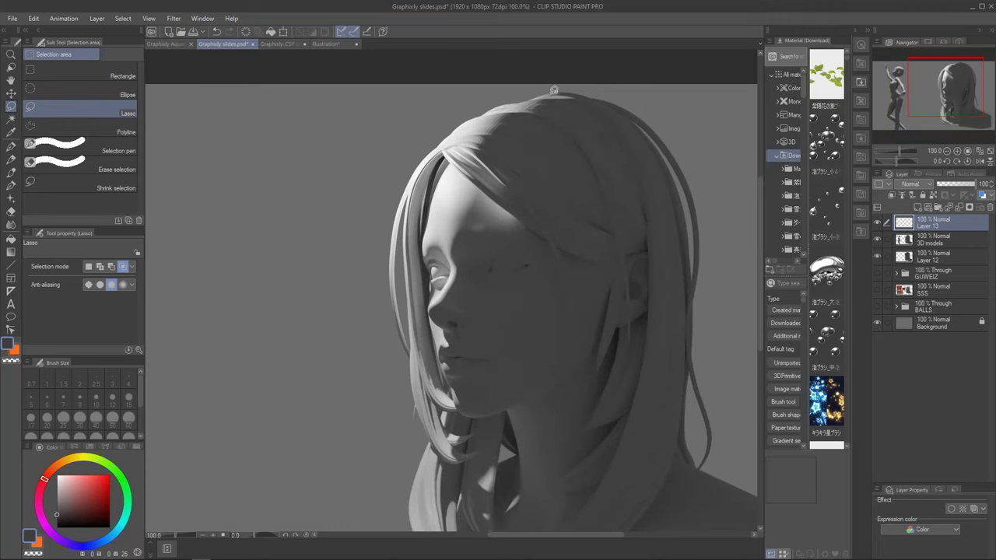
mouse_move(557, 92)
left_mouse_down()
mouse_move(583, 94)
mouse_move(549, 96)
mouse_move(485, 134)
left_mouse_up()
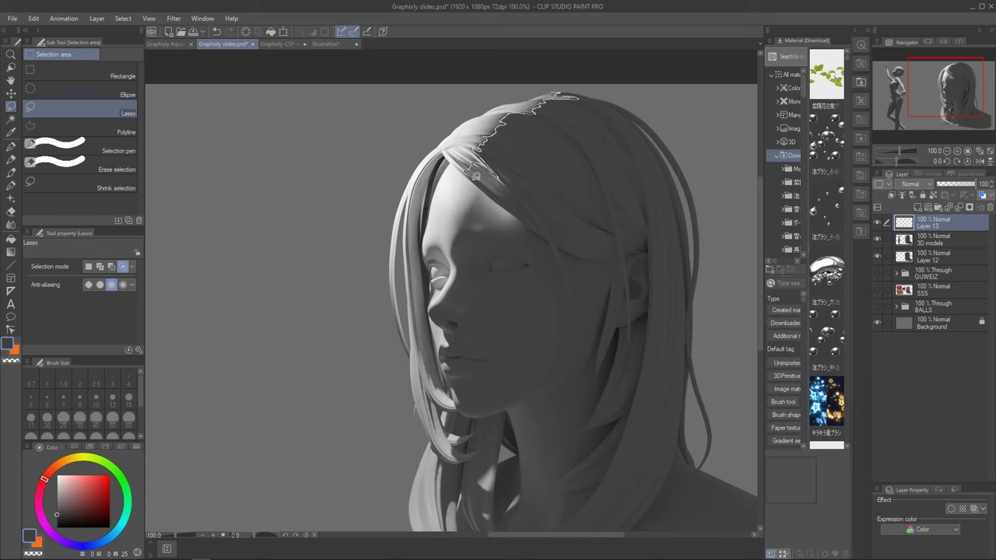
left_click_drag(505, 201, 511, 209)
left_click_drag(544, 84, 544, 85)
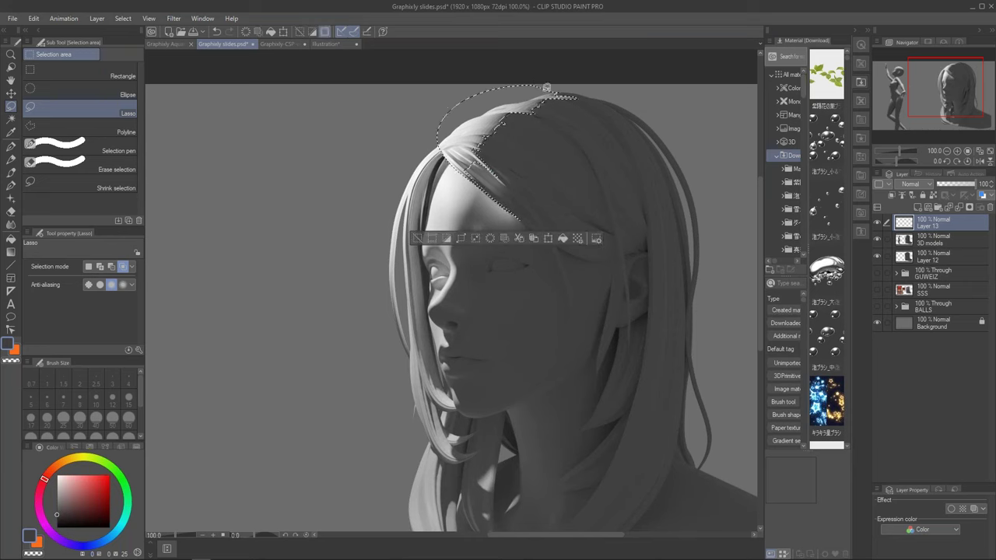
Set the lasso to add to the selection and include the lit side hair, face planes and lower hair strand.
left_click(100, 266)
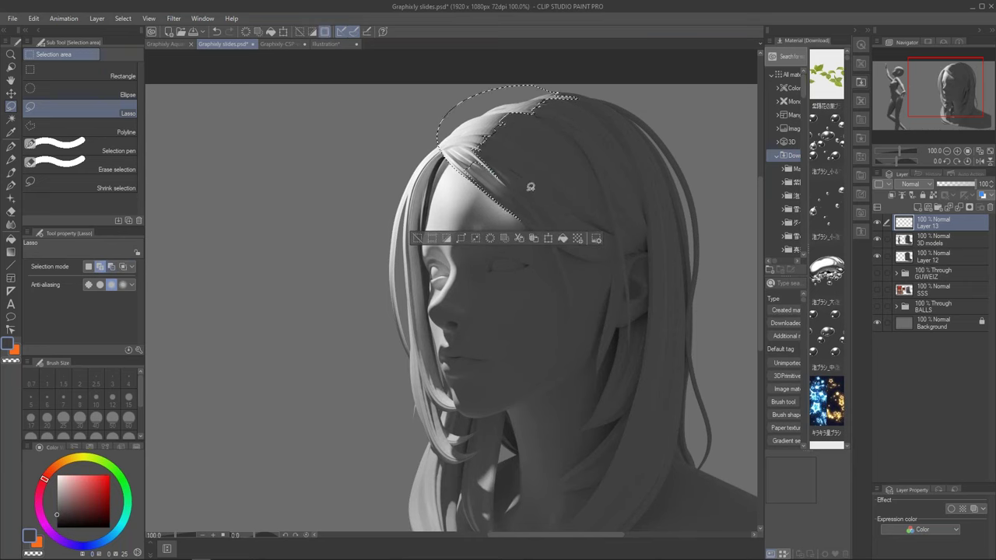
mouse_move(424, 173)
left_mouse_down()
mouse_move(412, 263)
mouse_move(434, 423)
mouse_move(418, 121)
left_mouse_up()
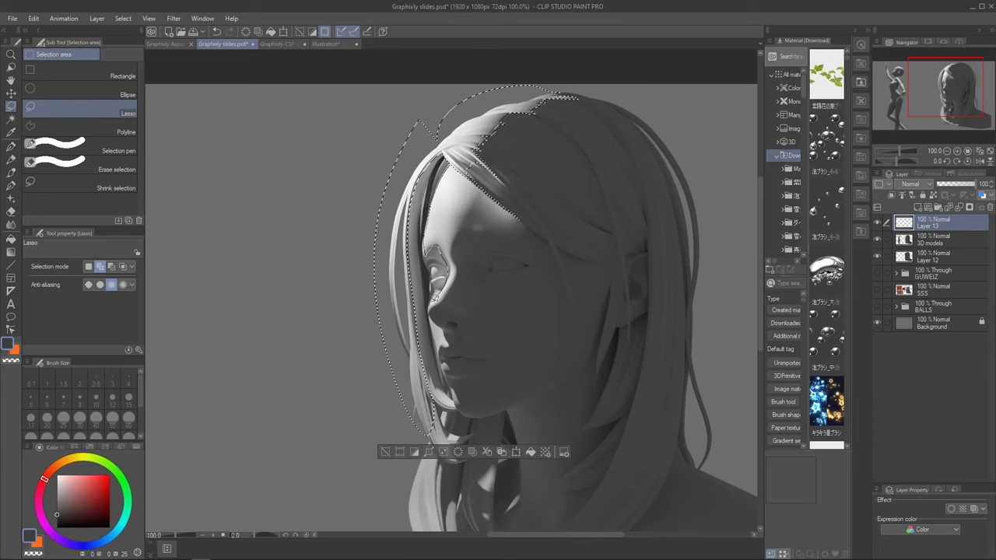
mouse_move(446, 292)
left_mouse_down()
mouse_move(463, 232)
mouse_move(496, 231)
left_mouse_up()
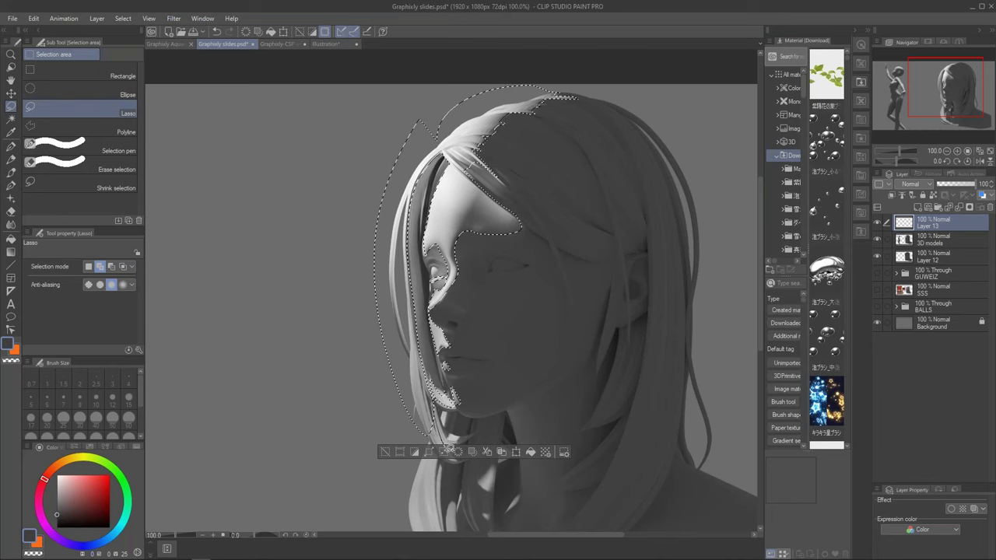
left_click_drag(456, 467, 469, 391)
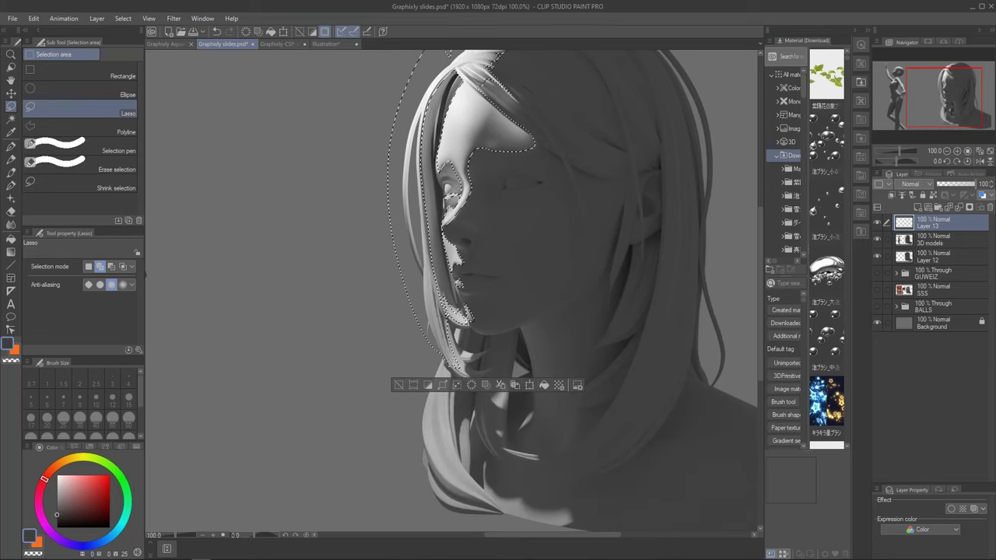
left_click_drag(458, 462, 447, 365)
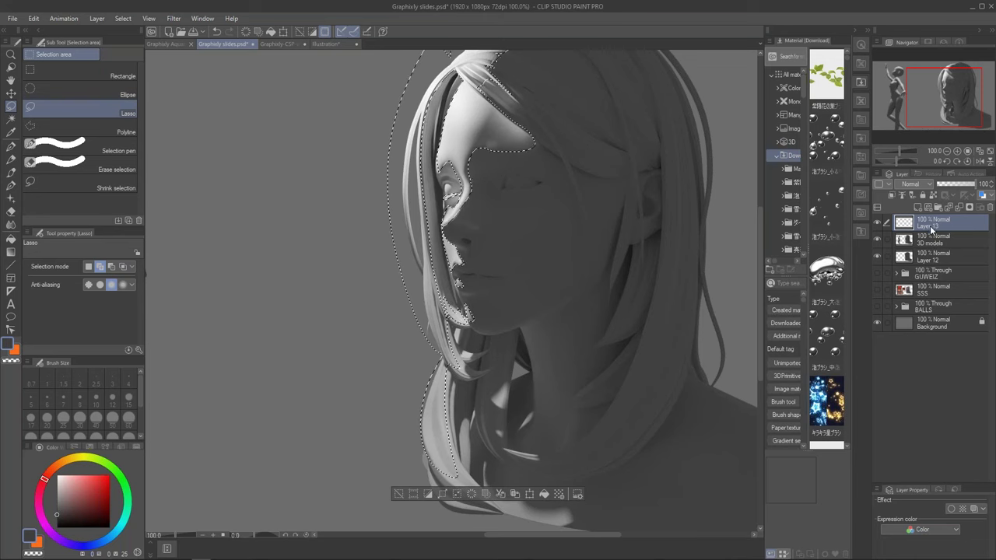
Hide the 3D models layer and fill the lit-area selection with a near-white Foreground to transparent gradient on the top raster layer.
left_click(877, 239)
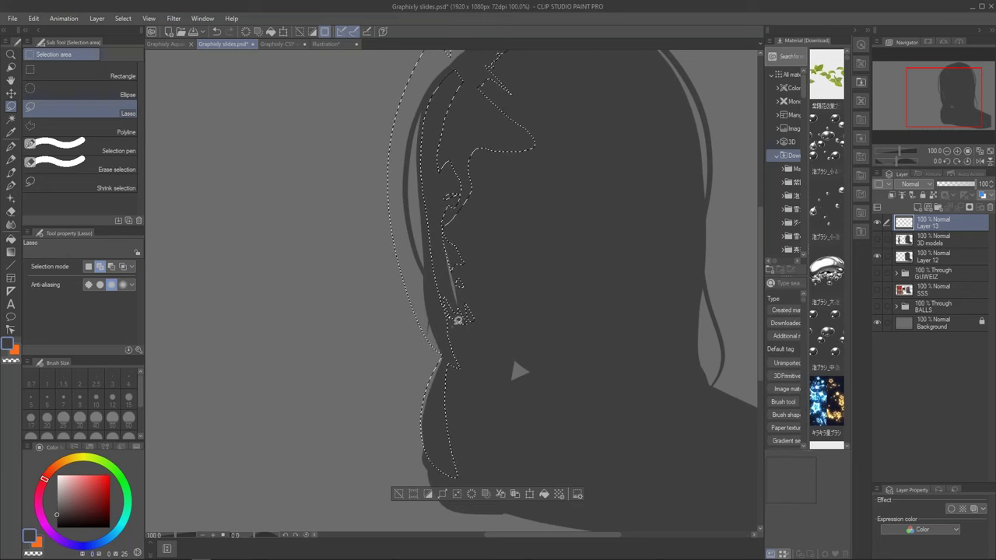
key("g")
left_click(876, 239)
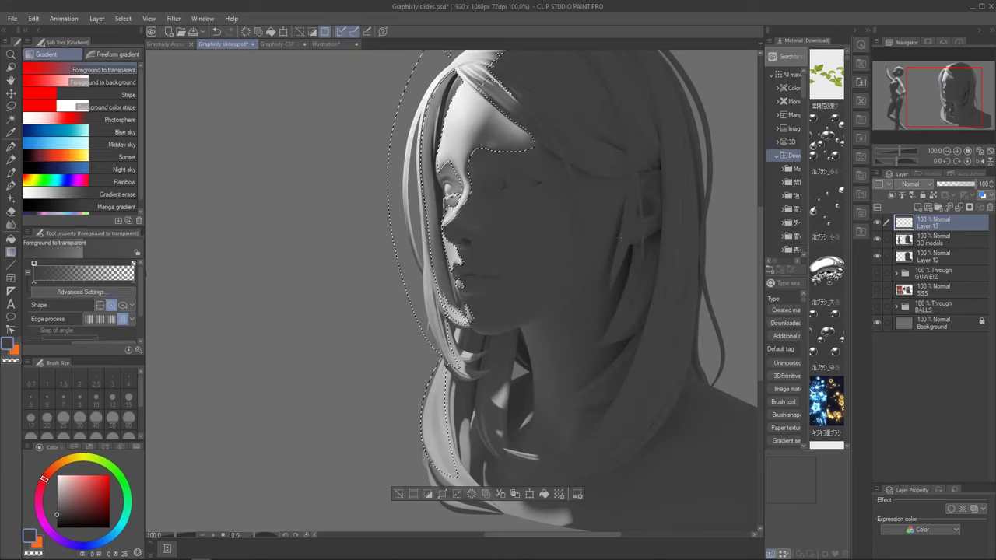
left_click(877, 240)
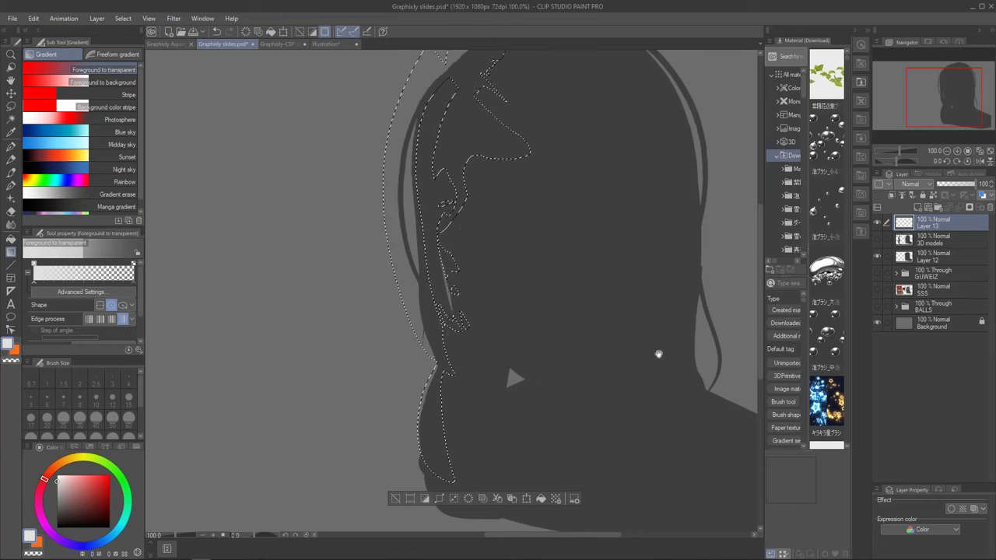
left_click_drag(658, 349, 615, 373)
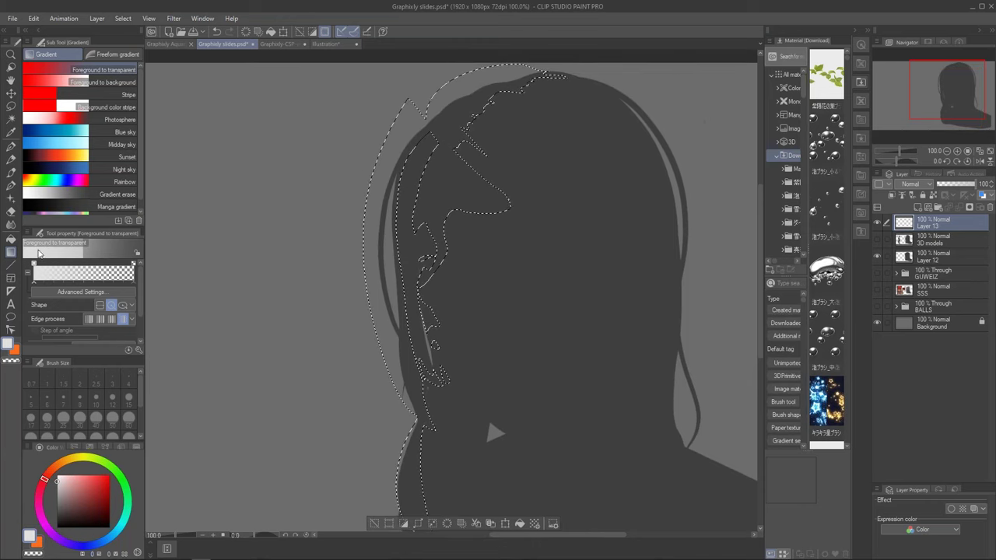
left_click_drag(335, 124, 460, 278)
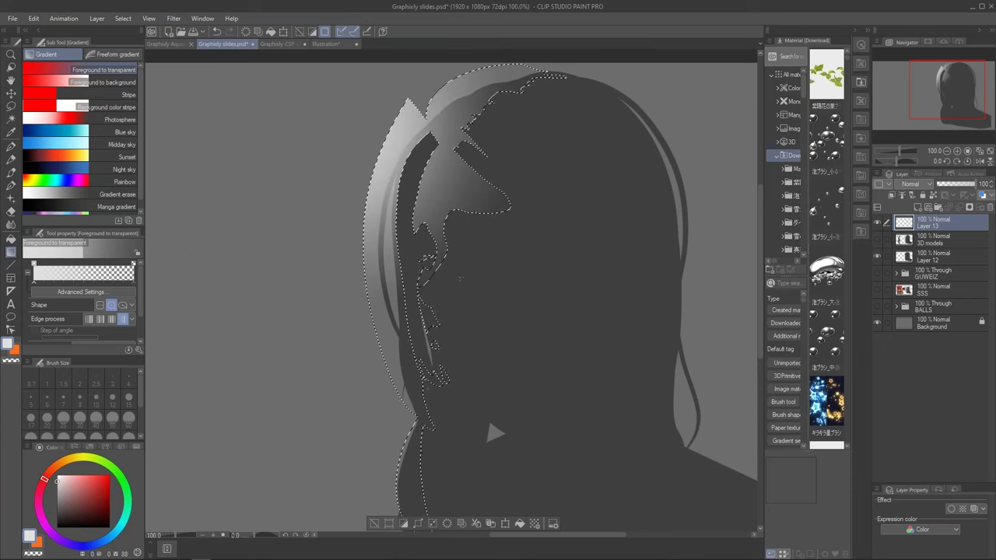
left_click_drag(375, 176, 544, 342)
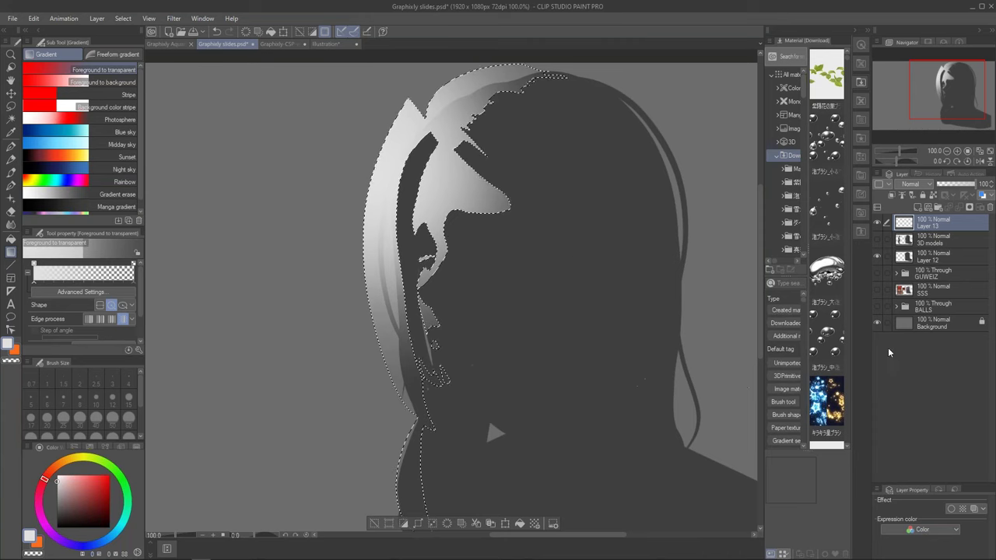
Move the light layer below the 3D models layer, clip it to the silhouette layer and clear the selection.
left_click_drag(910, 222, 942, 242)
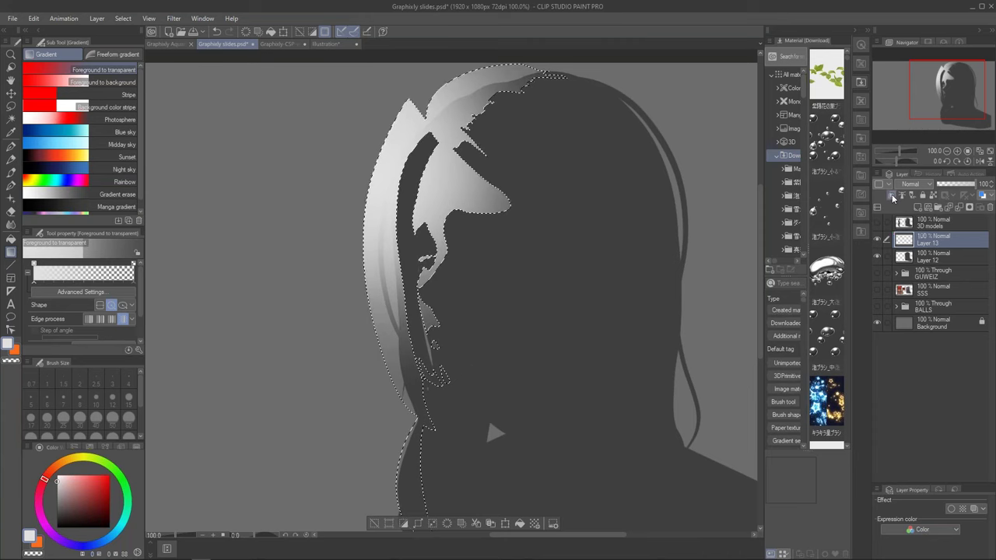
key("ctrl+d")
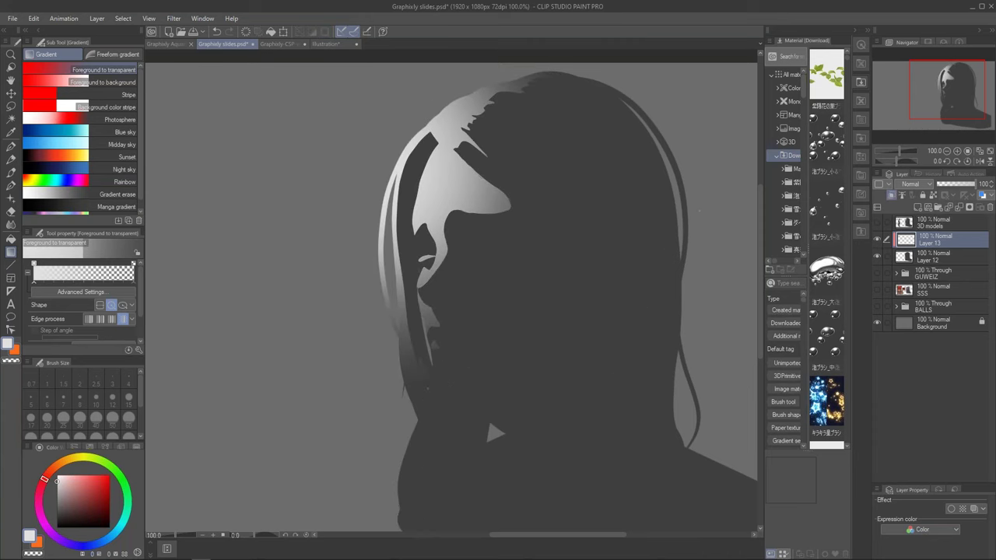
left_click(956, 151)
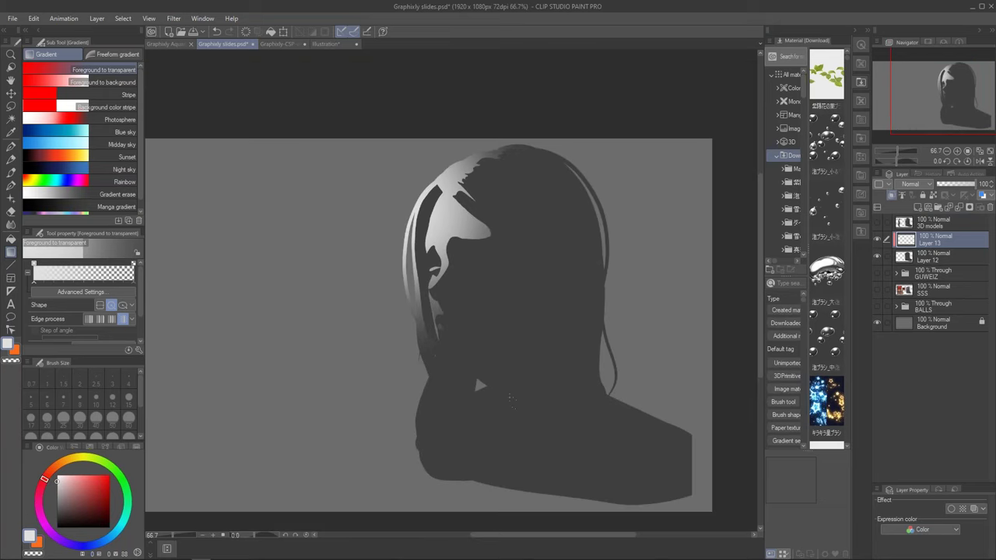
key("e")
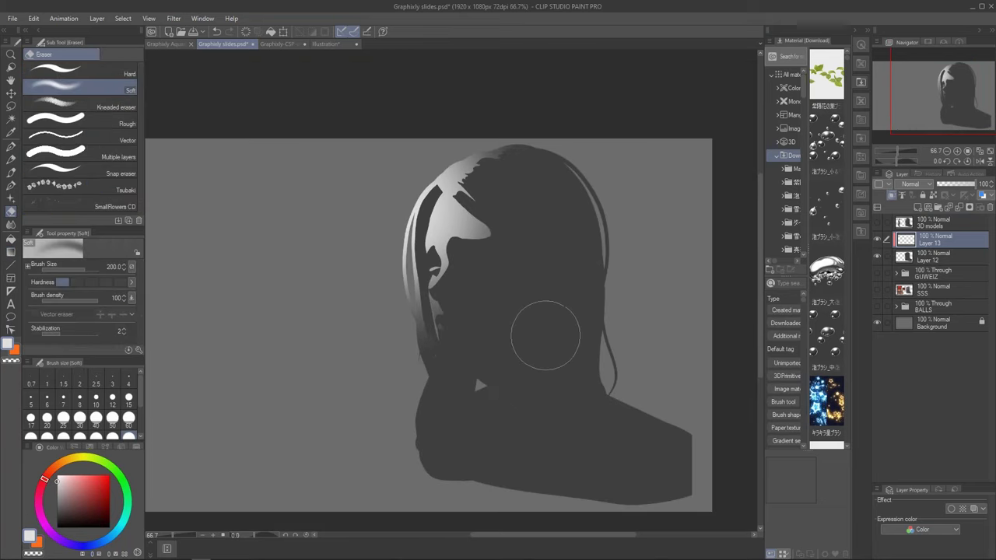
key("g")
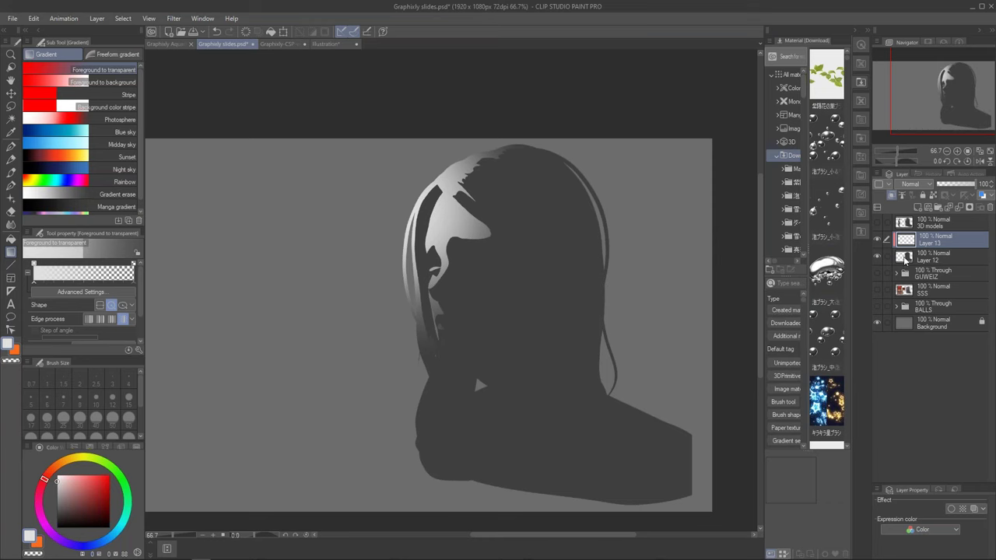
Switch to the Graphixly-CSP-webinarfile document, expand the face folder and select the skin face - flat copy layer.
left_click(281, 45)
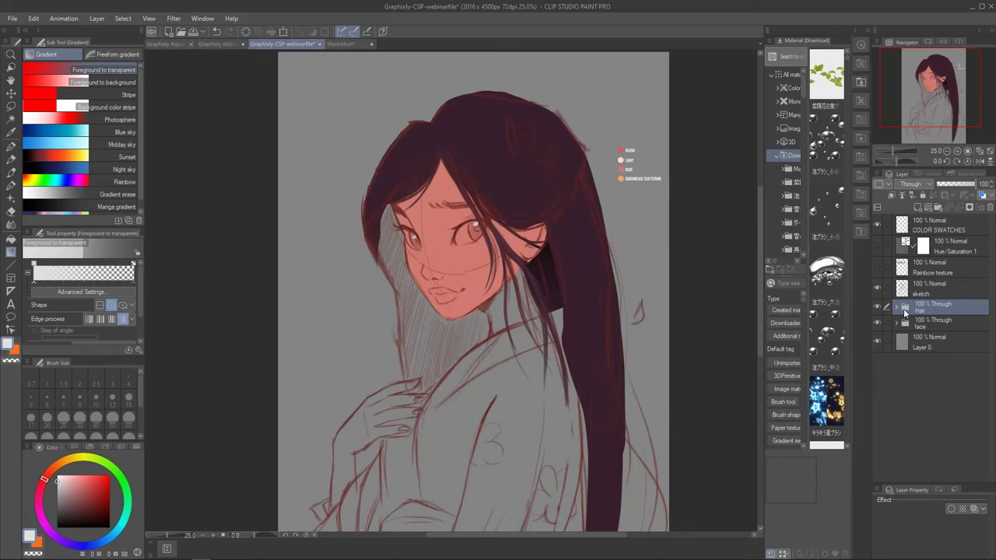
left_click(953, 324)
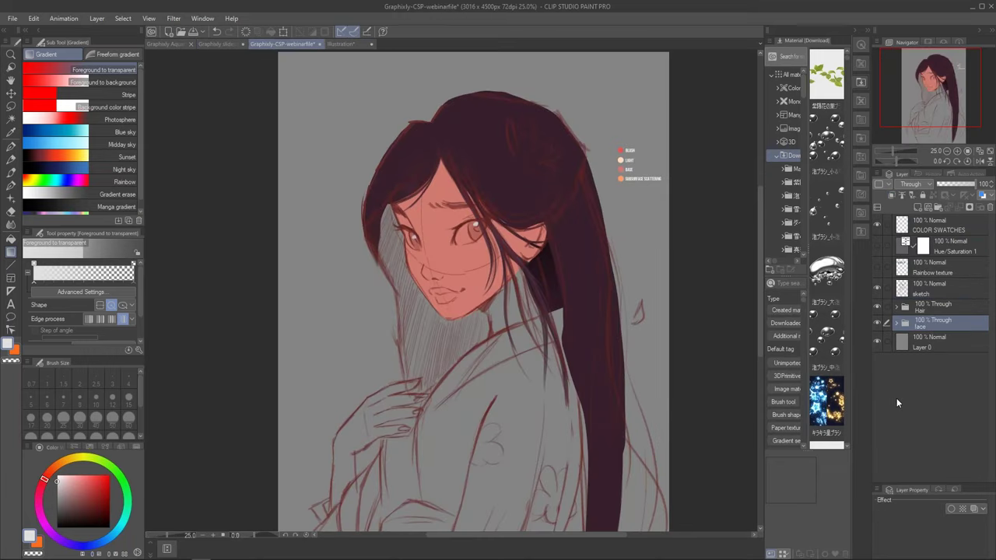
left_click(897, 322)
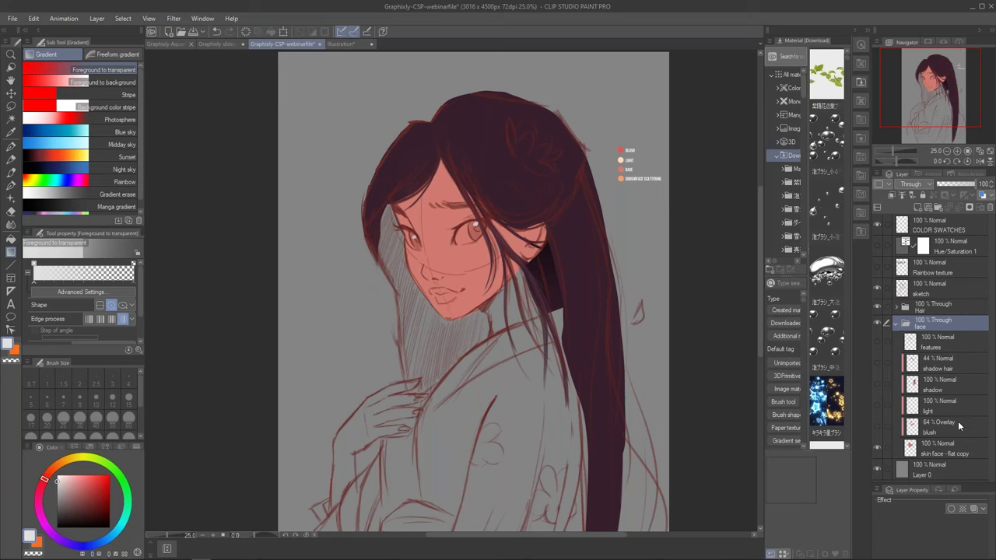
left_click(938, 449)
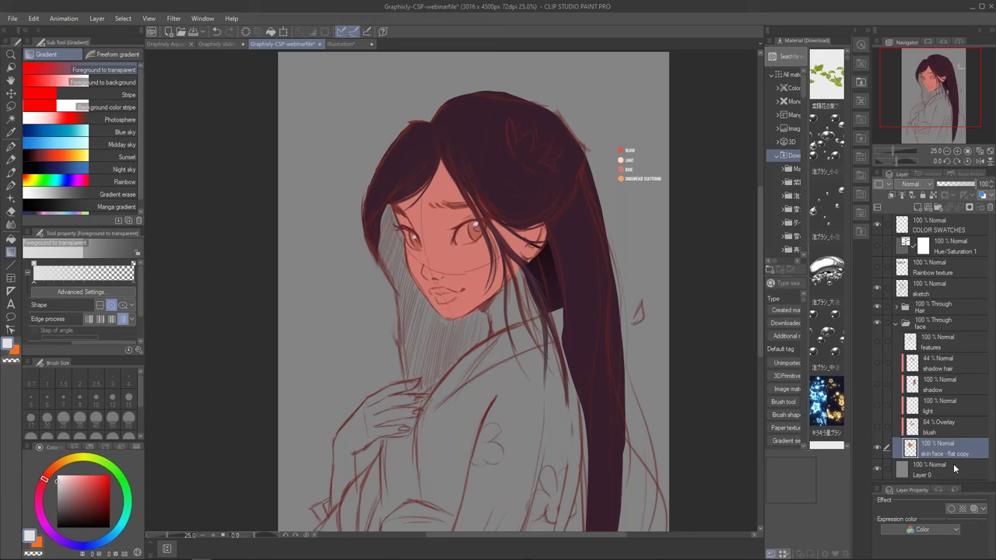
Add a raster layer, move it above the shadow hair layer in the face folder and remove its clipping.
left_click(918, 207)
key("b")
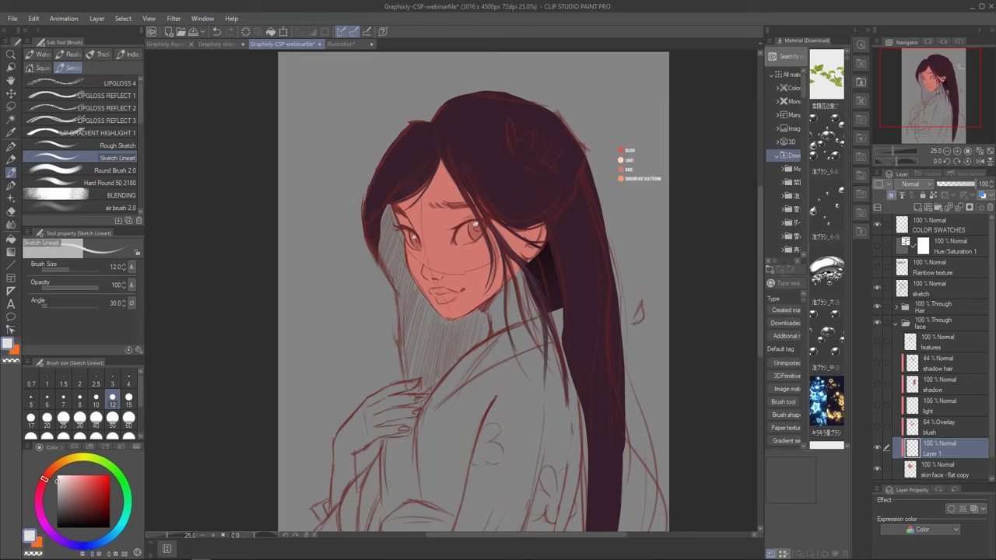
left_click_drag(939, 449, 938, 362)
right_click(936, 365)
key("Escape")
left_click(893, 195)
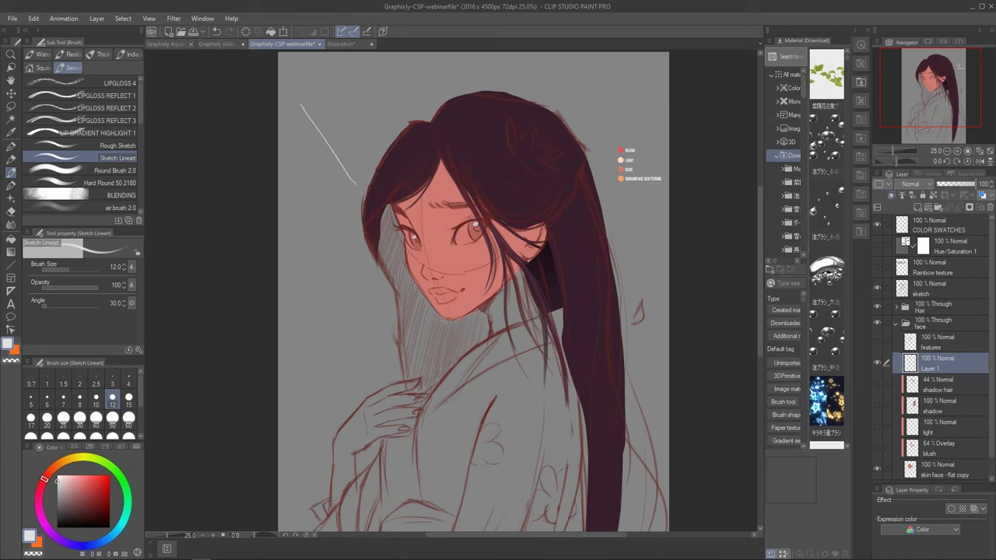
Draw two white light-direction arrows aimed down at the front hair and add a soft white gradient glow at their origin.
left_click_drag(300, 103, 354, 178)
left_click_drag(317, 130, 356, 181)
left_click_drag(352, 165, 357, 181)
left_click_drag(309, 65, 372, 150)
key("g")
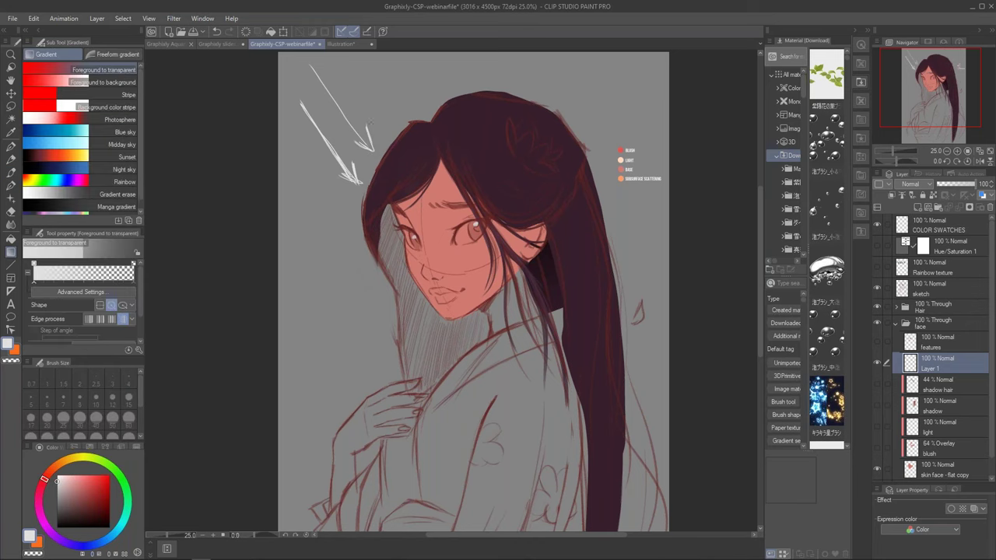
left_click_drag(297, 78, 360, 141)
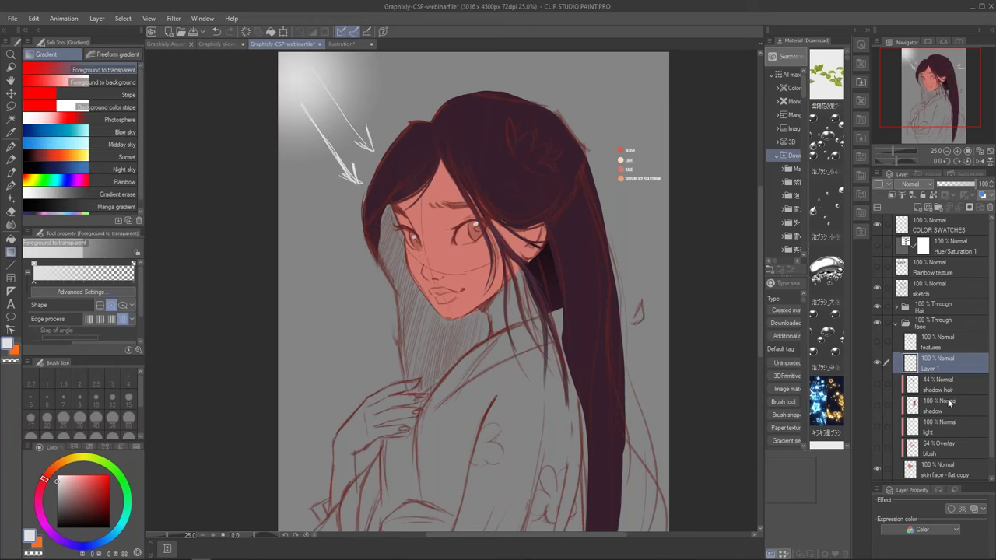
Move the arrow layer above the features layer and rename it "light".
left_click_drag(942, 365, 942, 341)
double_click(937, 346)
type("light")
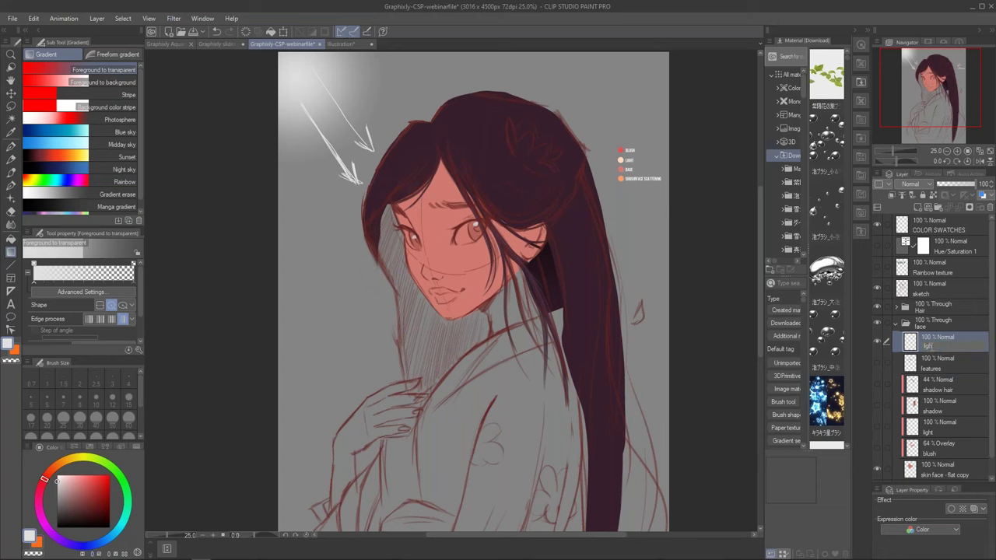
key("Return")
Add a new layer clipped to the skin face - flat copy layer.
scroll(979, 422, "down", 1)
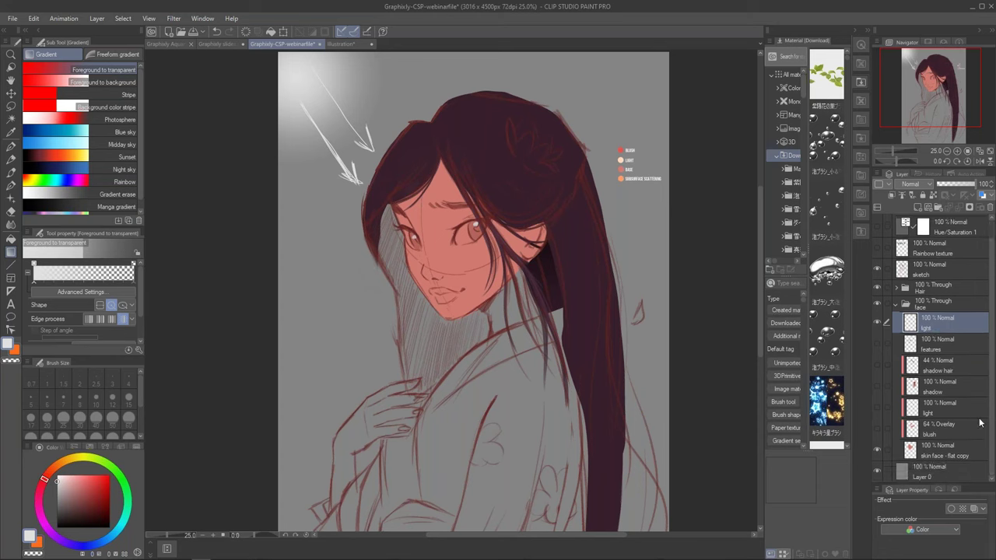
left_click(948, 451)
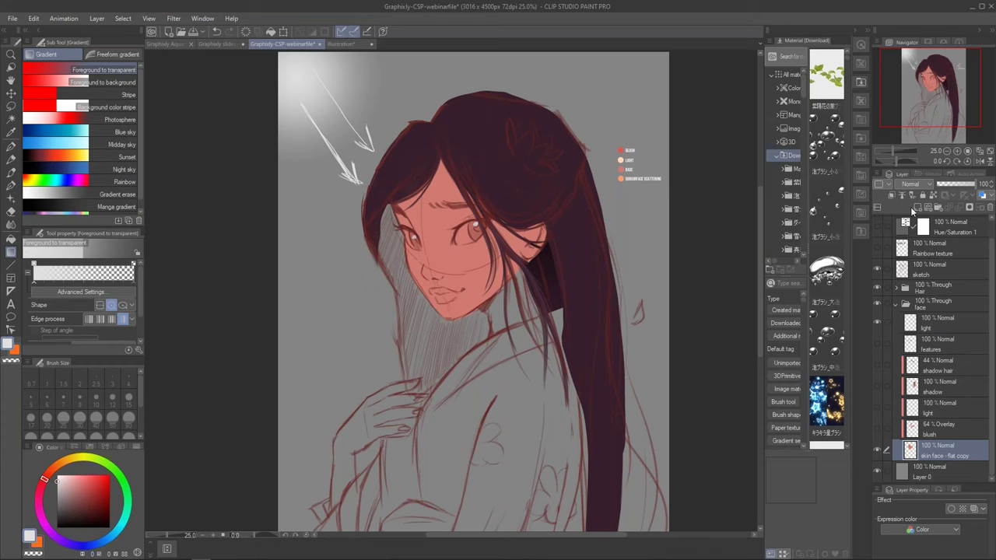
key("ctrl+shift+n")
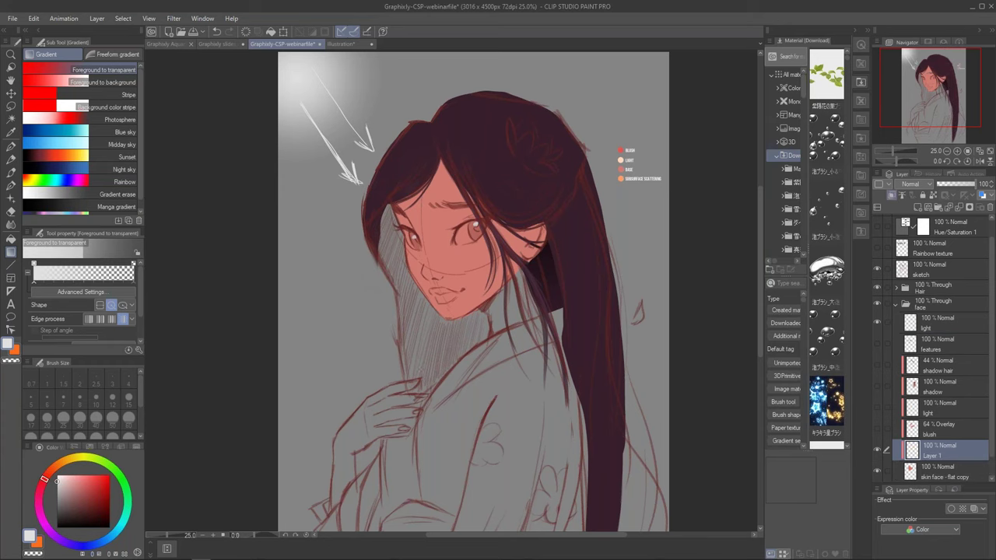
Lasso the lit edge of the face from beneath the far eye along the nose and mouth to the chin.
key("m")
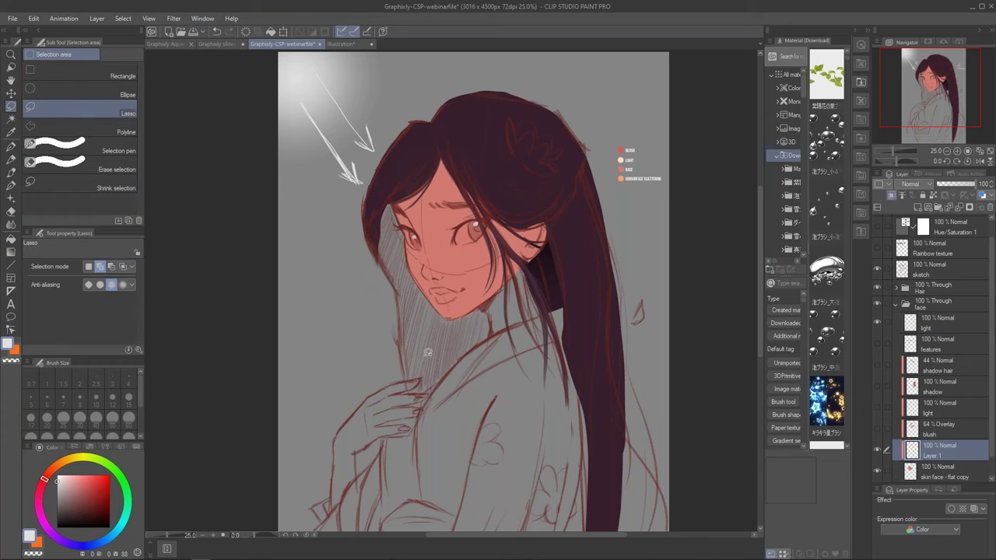
left_click(957, 152)
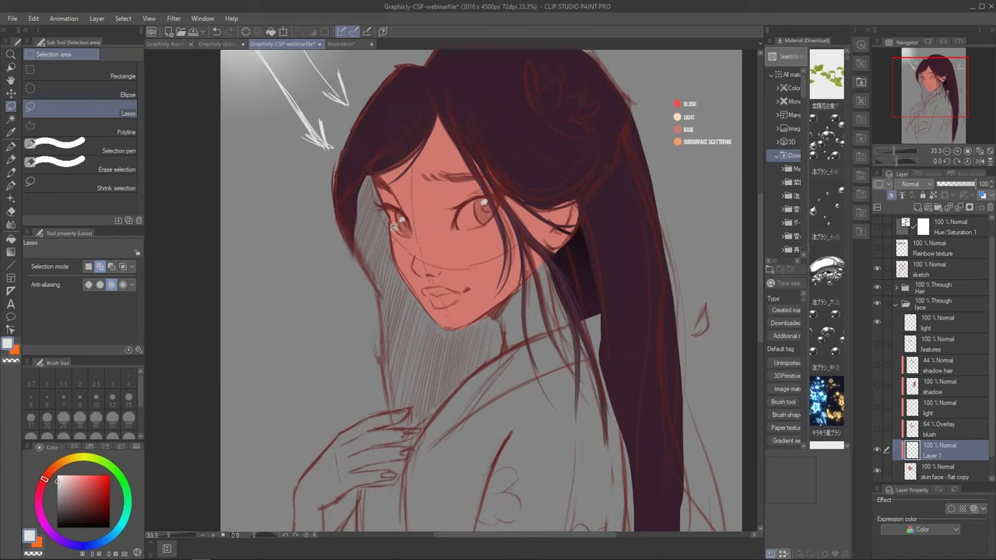
mouse_move(393, 221)
left_mouse_down()
mouse_move(422, 237)
mouse_move(416, 270)
mouse_move(430, 279)
mouse_move(424, 292)
mouse_move(441, 304)
mouse_move(439, 321)
left_mouse_up()
left_click_drag(393, 210, 391, 209)
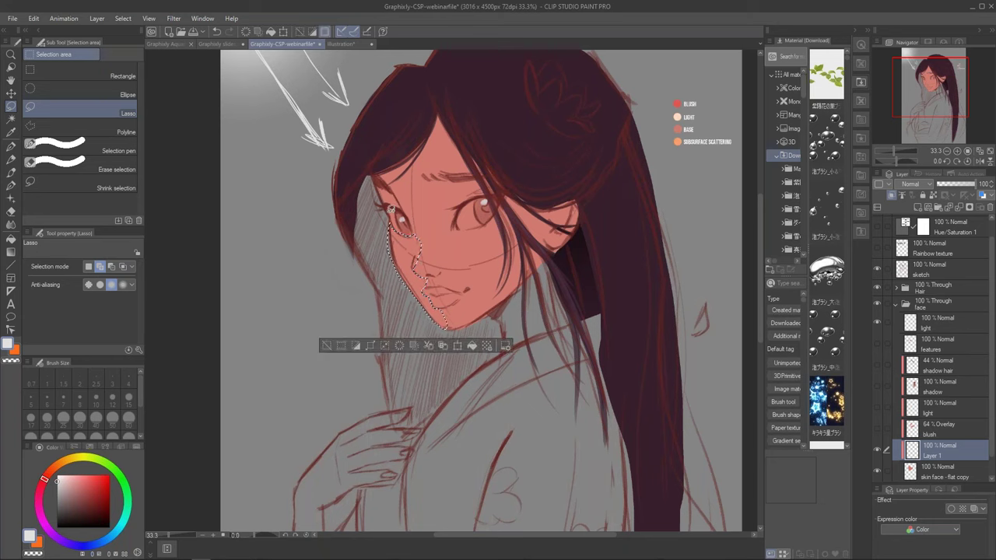
Sample the LIGHT swatch color, fill the selected face edge with a Foreground to transparent gradient and deselect.
left_click(11, 252)
left_click(678, 116, "alt")
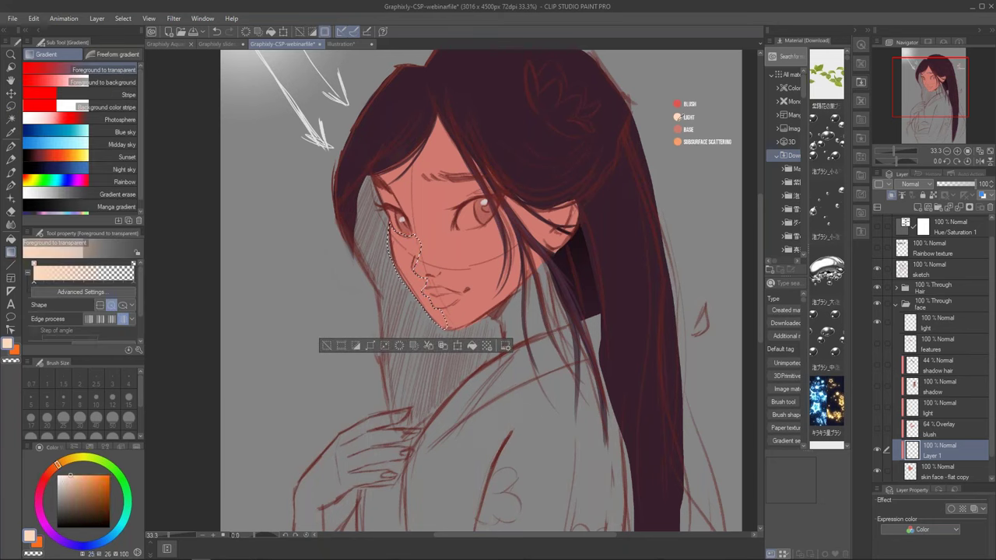
left_click_drag(370, 250, 469, 250)
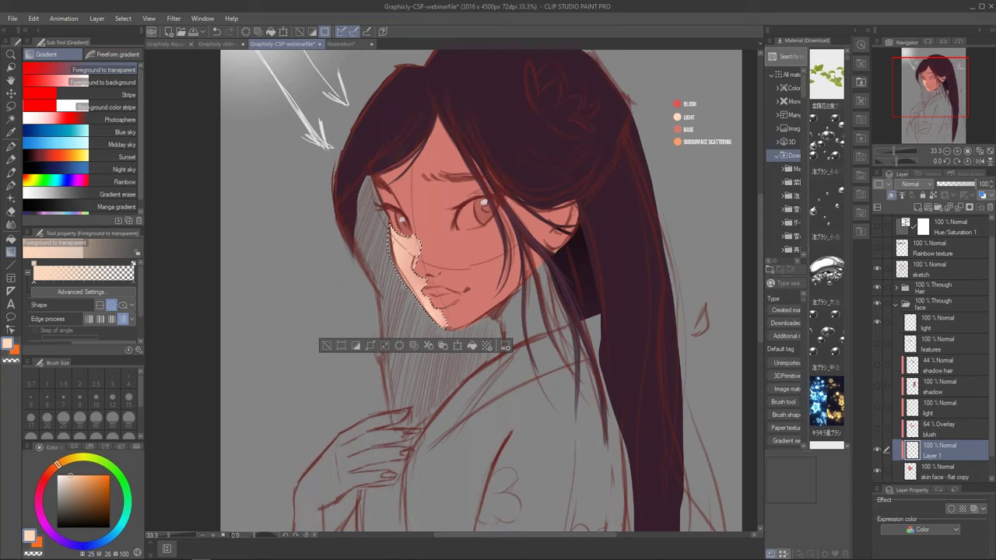
key("ctrl+d")
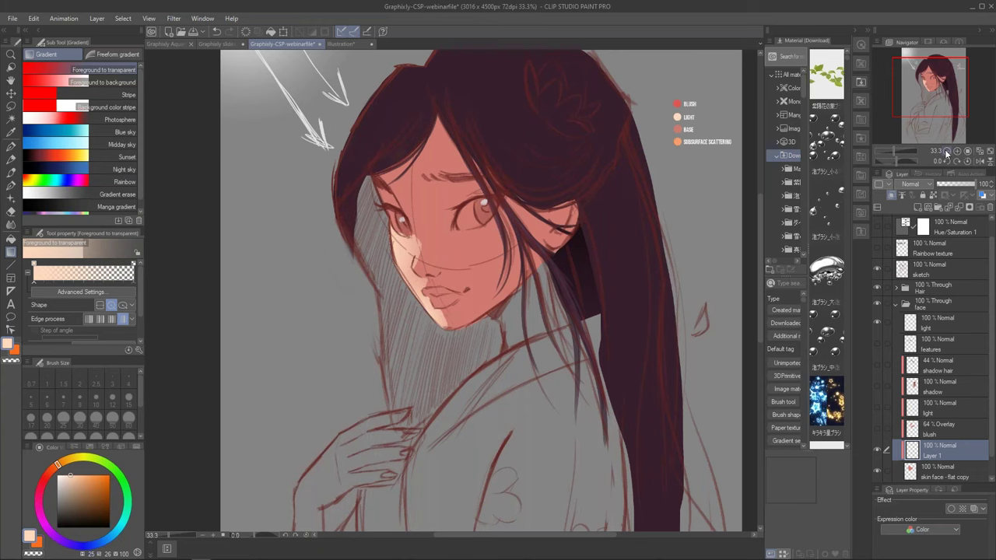
Compare the face with and without the new light shape, then check the shape's selection outline and clear it.
left_click(947, 151)
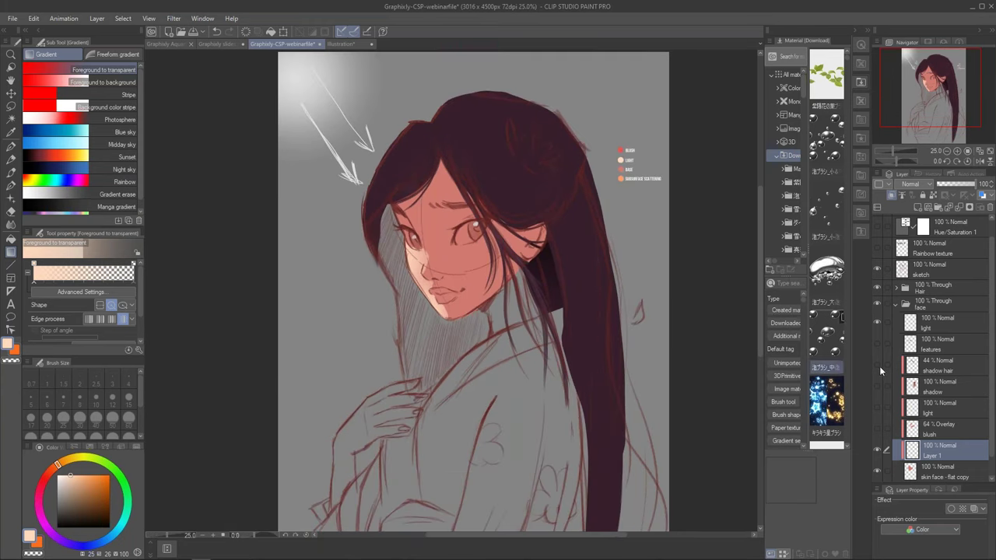
left_click(877, 449)
left_click(876, 449)
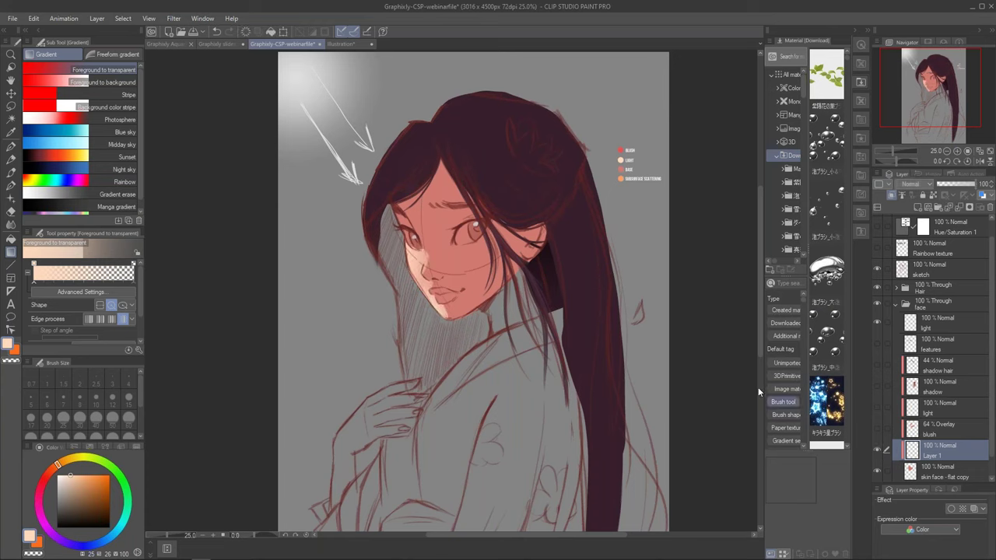
left_click(420, 282)
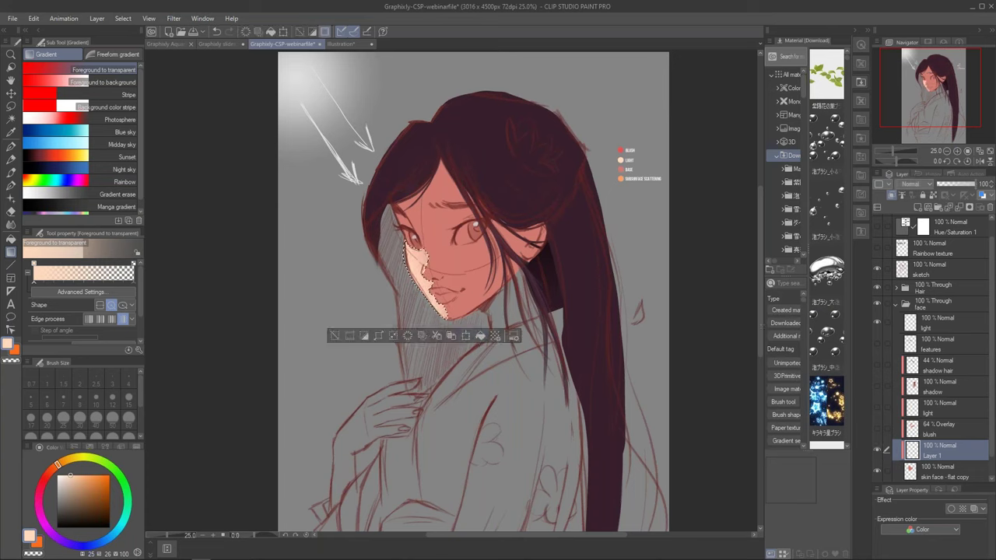
key("ctrl+d")
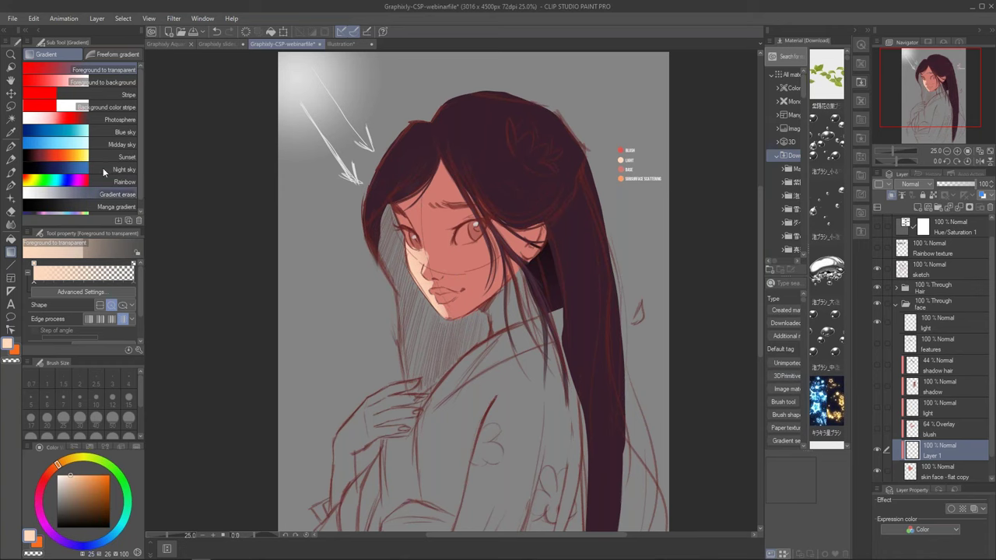
Turn on the visibility of the features layer in the face folder.
left_click(11, 224)
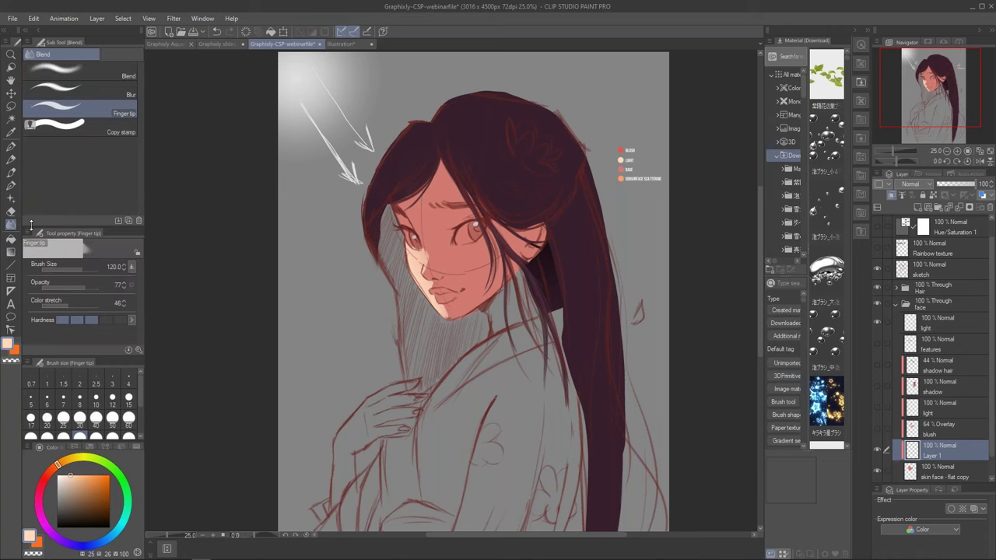
left_click(957, 151)
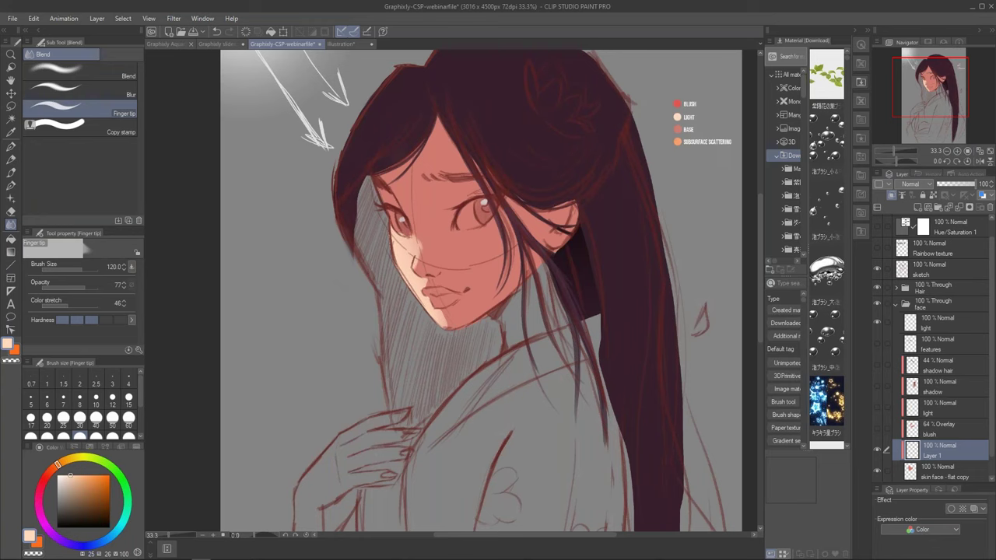
left_click(954, 344)
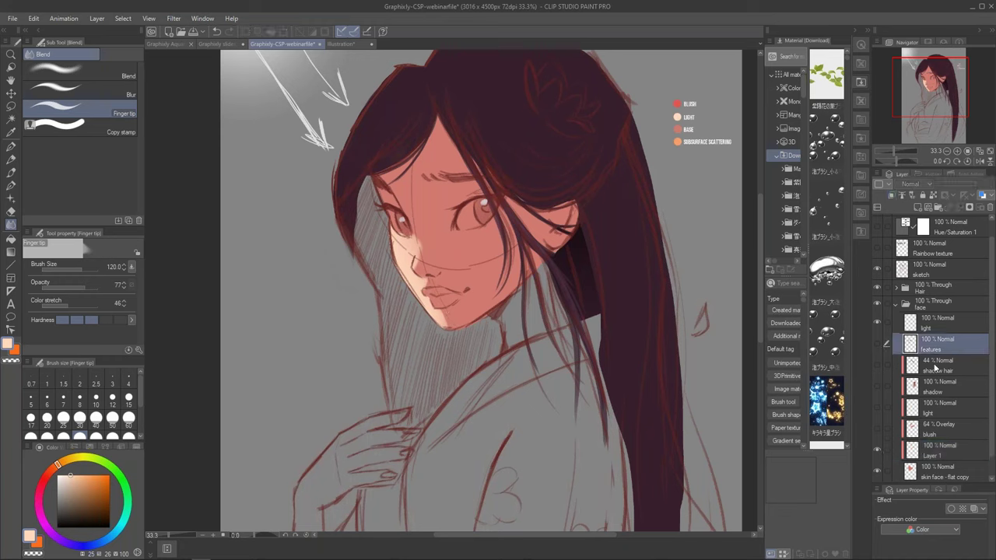
left_click(878, 344)
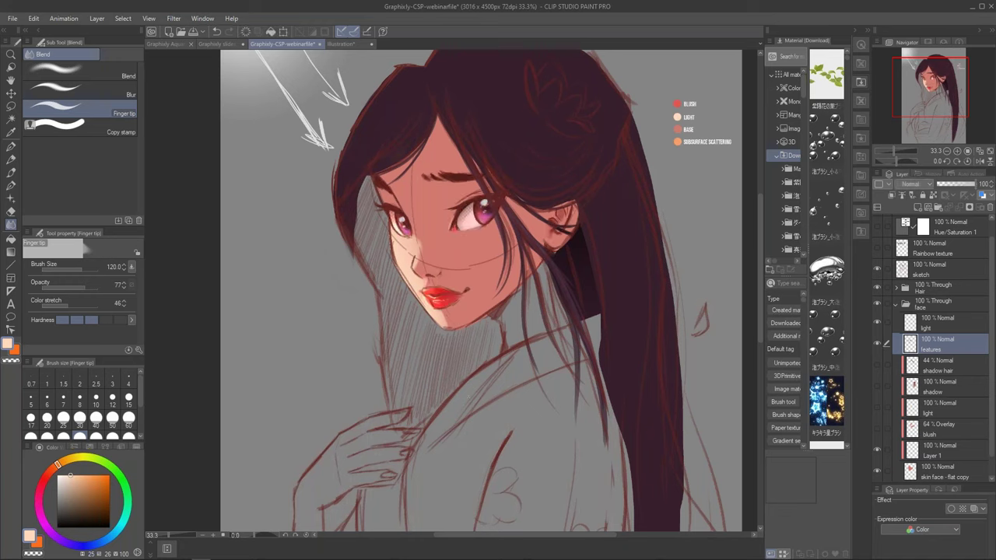
scroll(991, 386, "down", 1)
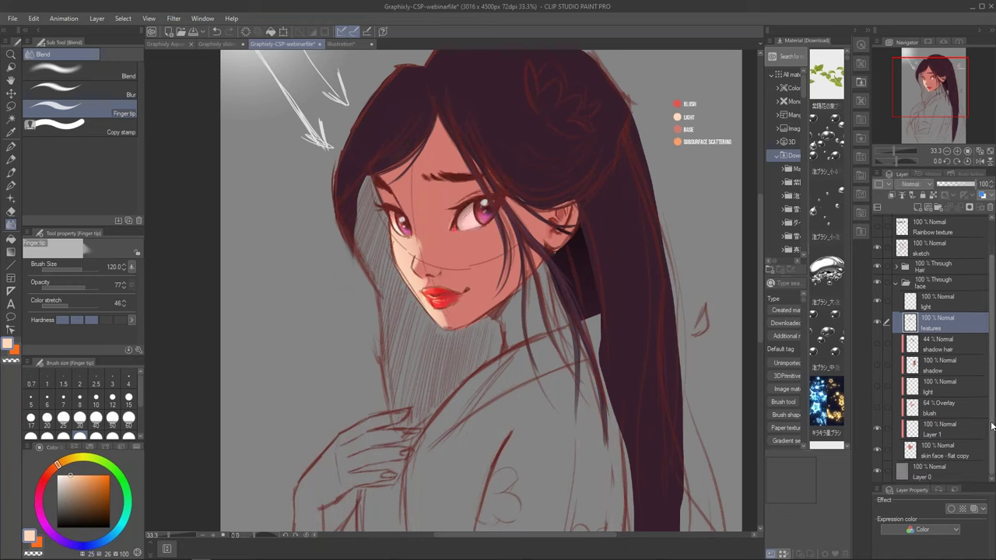
left_click(947, 152)
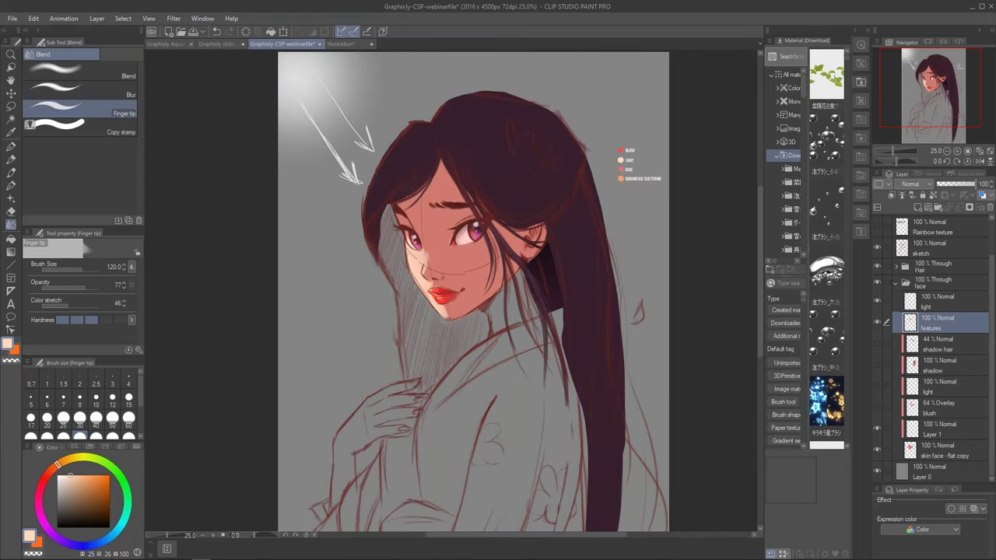
Add a new clipped layer above Layer 1 and choose the air brush 2.0 brush.
left_click(963, 436)
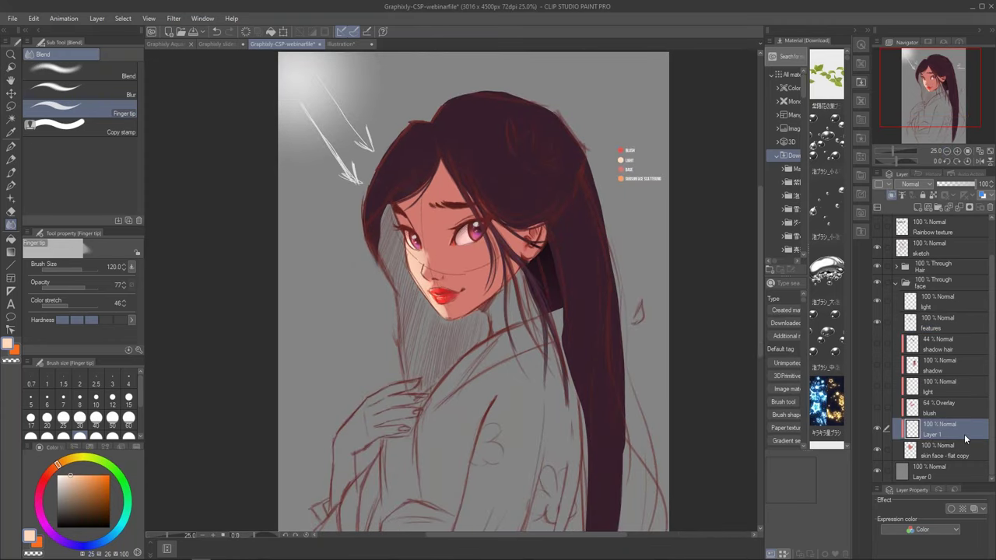
left_click(918, 205)
key("b")
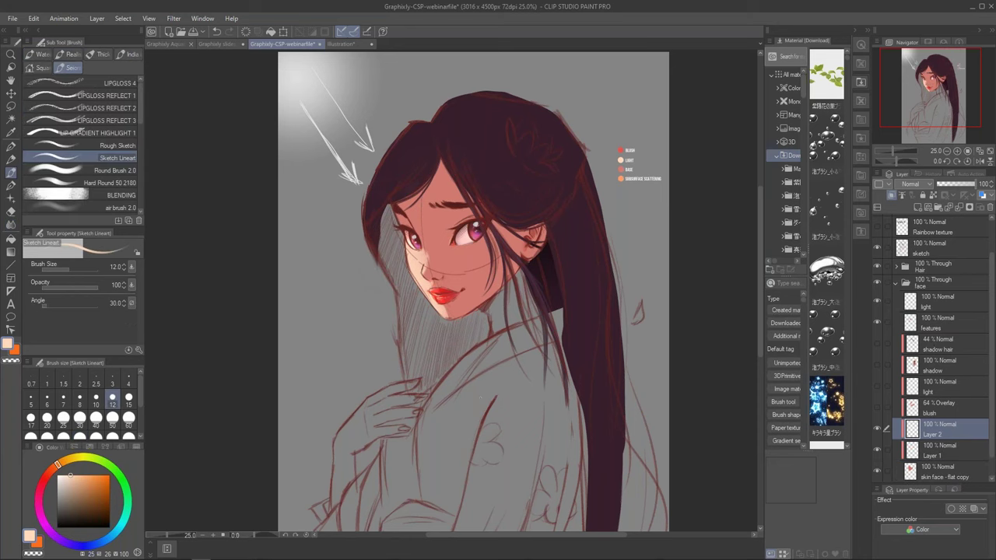
scroll(140, 116, "down", 2)
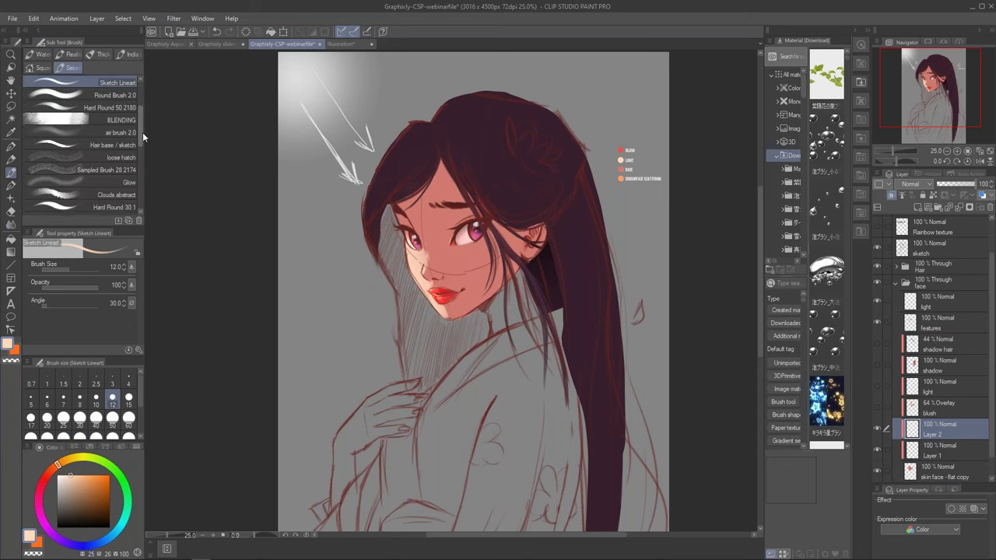
scroll(141, 118, "down", 4)
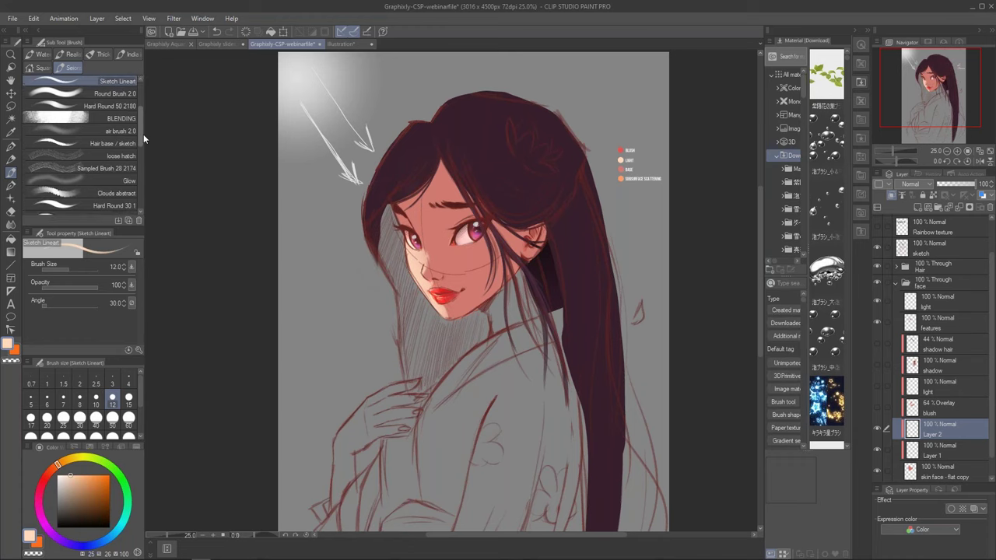
left_click(132, 129)
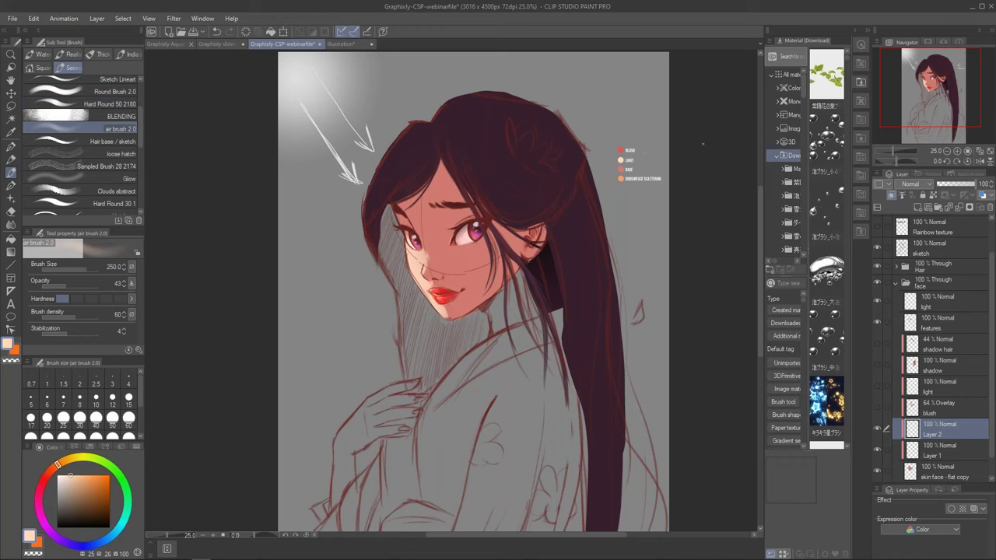
Sample the BLUSH swatch color and airbrush a soft blush across the cheeks and nose, adjusting the brush size up to 300.
left_click(957, 151)
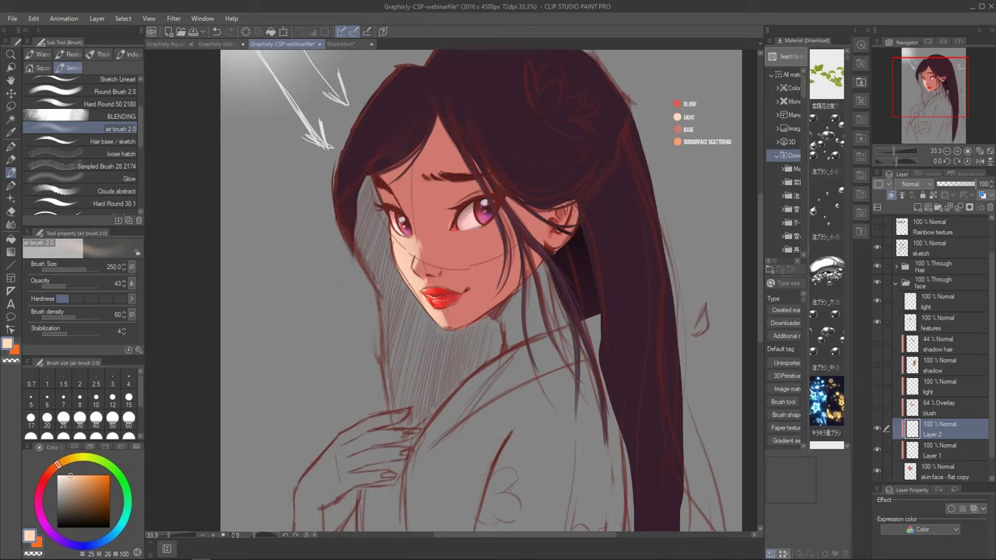
left_click(676, 103, "alt")
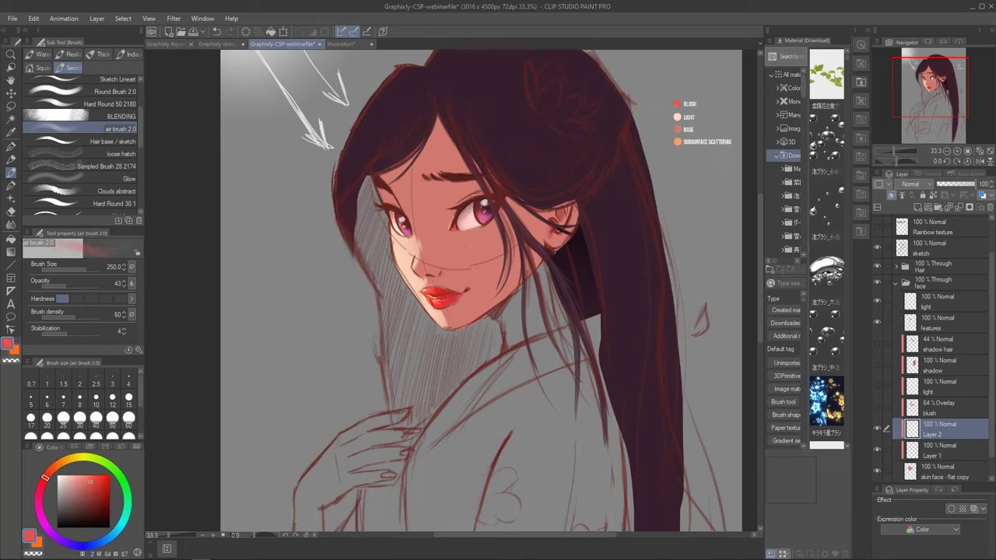
key("bracketleft")
key("bracketleft")
key("bracketleft")
key("bracketleft")
key("bracketright")
key("bracketright")
left_click_drag(438, 237, 416, 244)
key("bracketright")
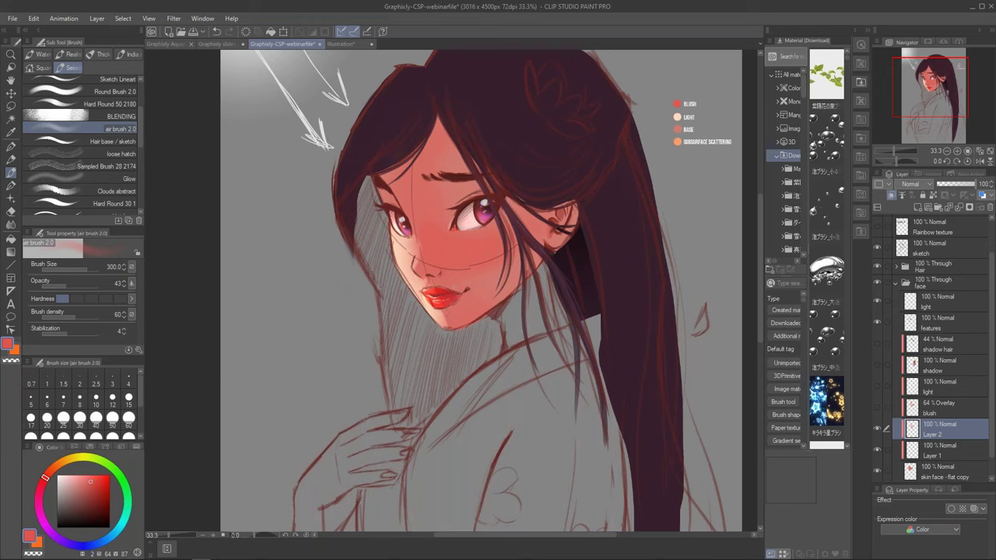
Compare the new blush with the existing Overlay blush layer, then add a new clipped layer above Layer 2.
left_click(952, 411)
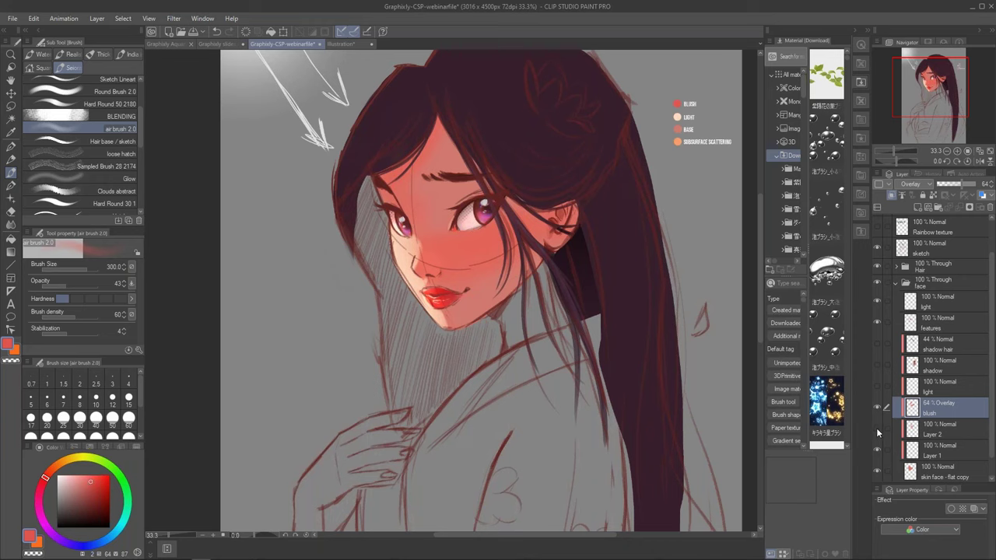
left_click(946, 434)
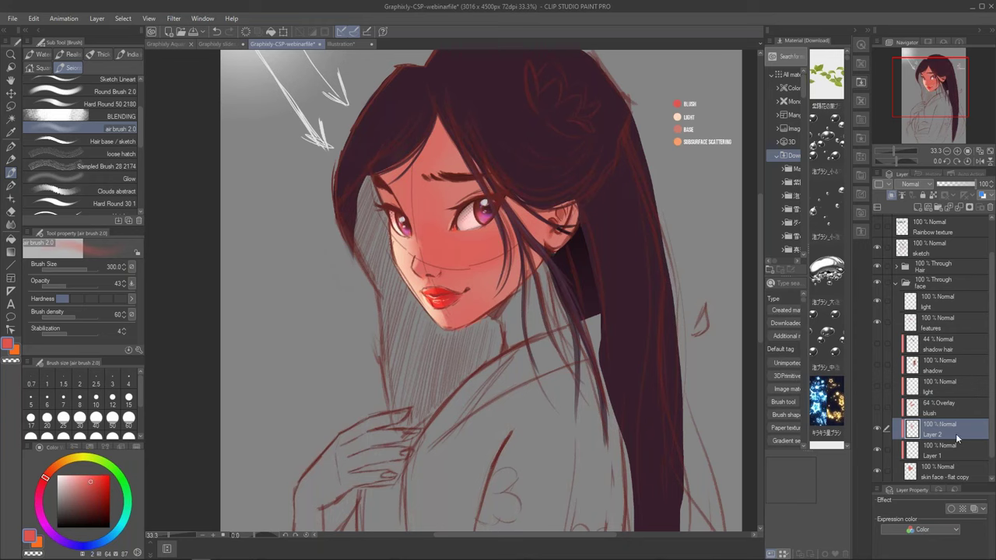
left_click(917, 208)
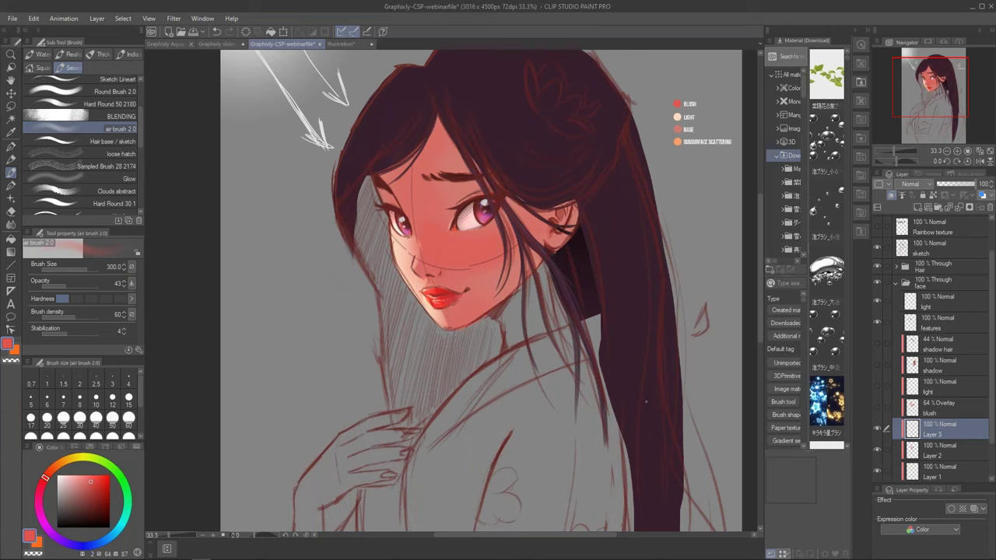
Lasso the hair's cast-shadow shapes along both sides of the forehead, beside the loose strands and over the ear.
left_click(11, 106)
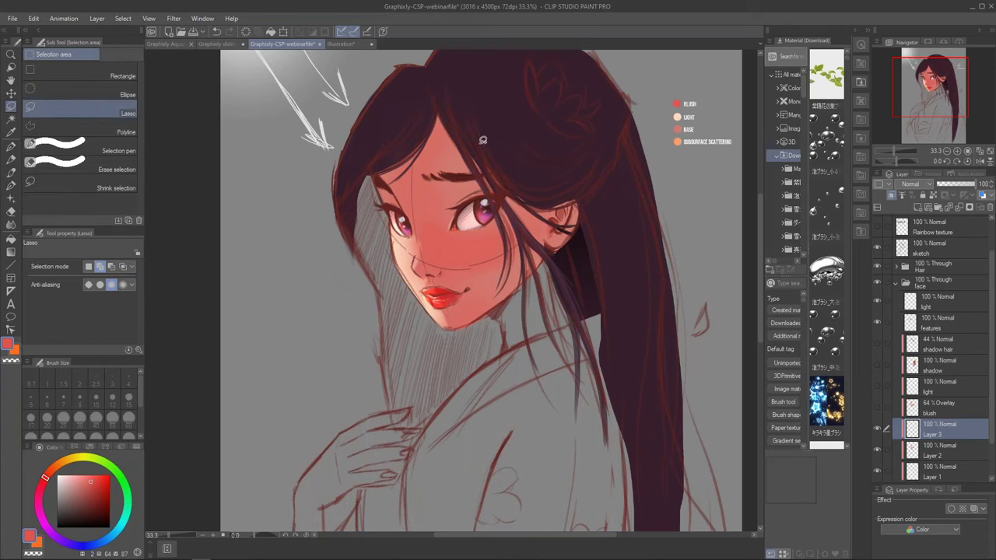
mouse_move(438, 119)
left_mouse_down()
mouse_move(397, 181)
mouse_move(437, 108)
mouse_move(421, 146)
mouse_move(374, 178)
mouse_move(424, 113)
left_mouse_up()
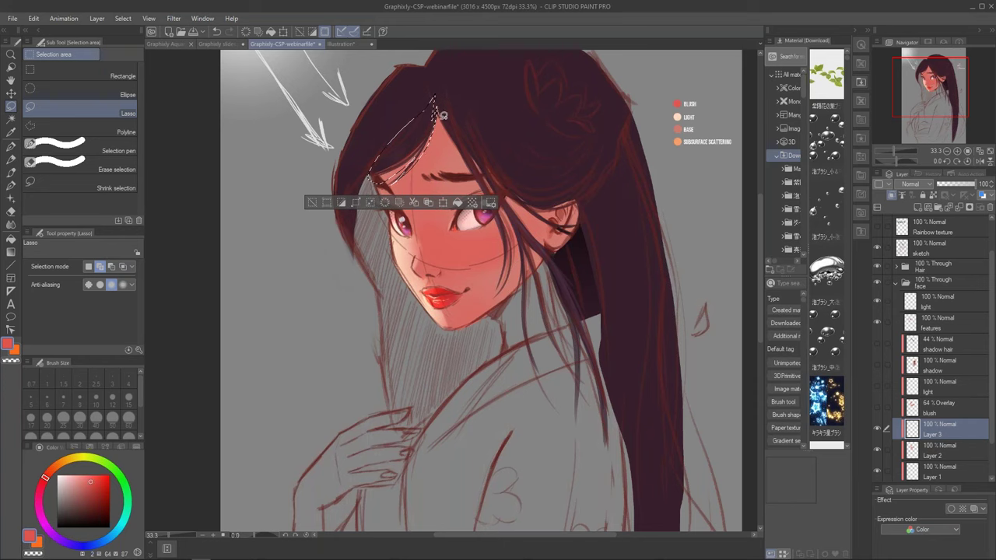
mouse_move(463, 163)
left_mouse_down()
mouse_move(502, 241)
mouse_move(499, 278)
mouse_move(508, 244)
mouse_move(486, 173)
mouse_move(429, 72)
left_mouse_up()
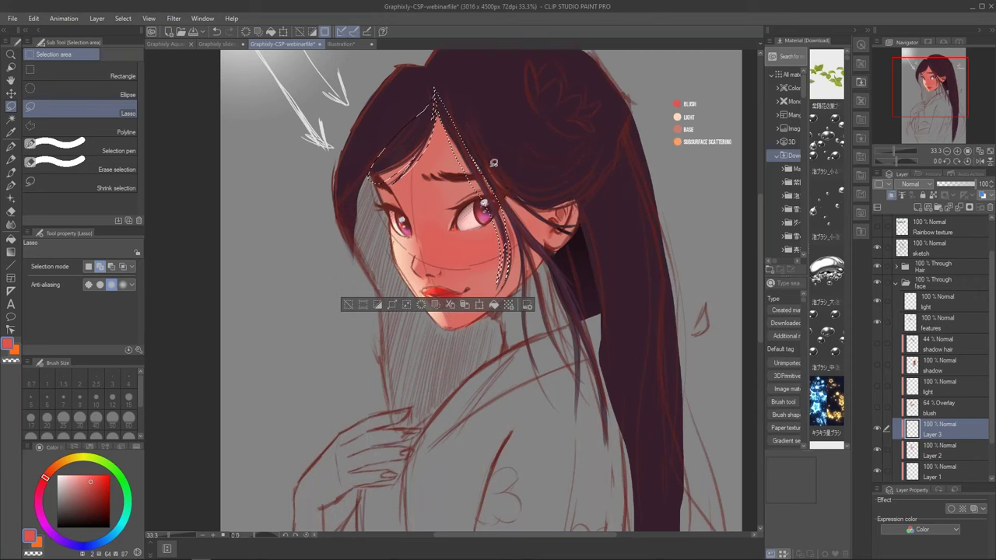
left_click_drag(506, 191, 427, 72)
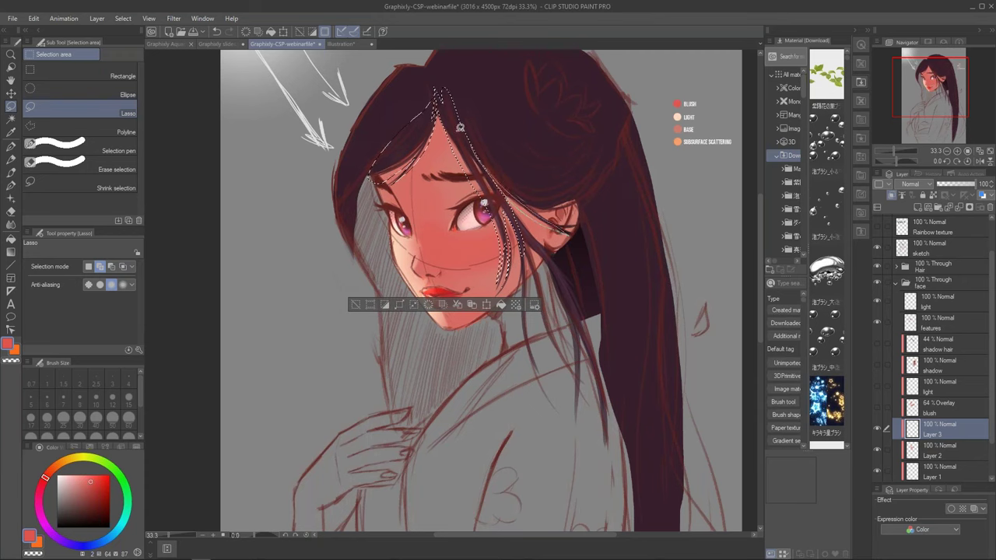
left_click_drag(460, 126, 516, 189)
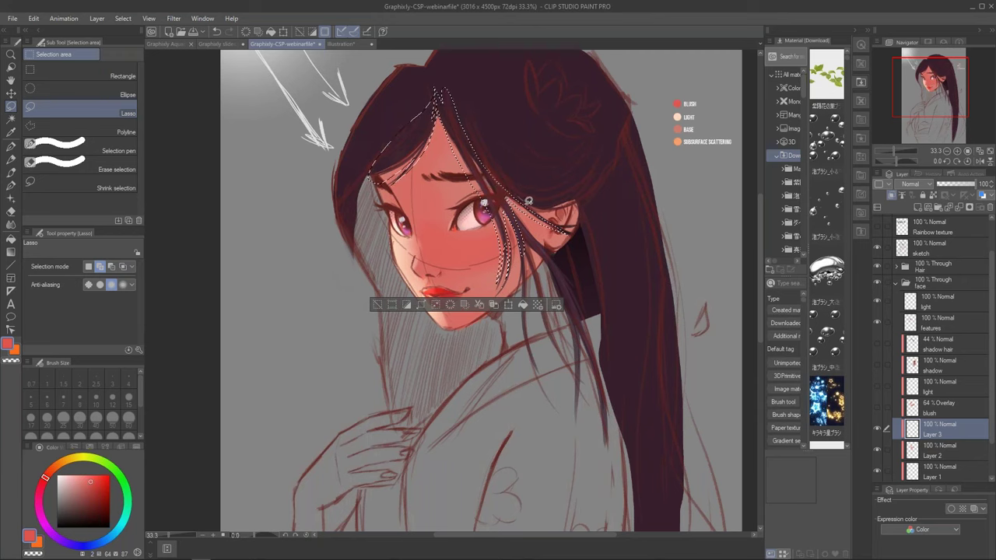
left_click_drag(589, 183, 573, 179)
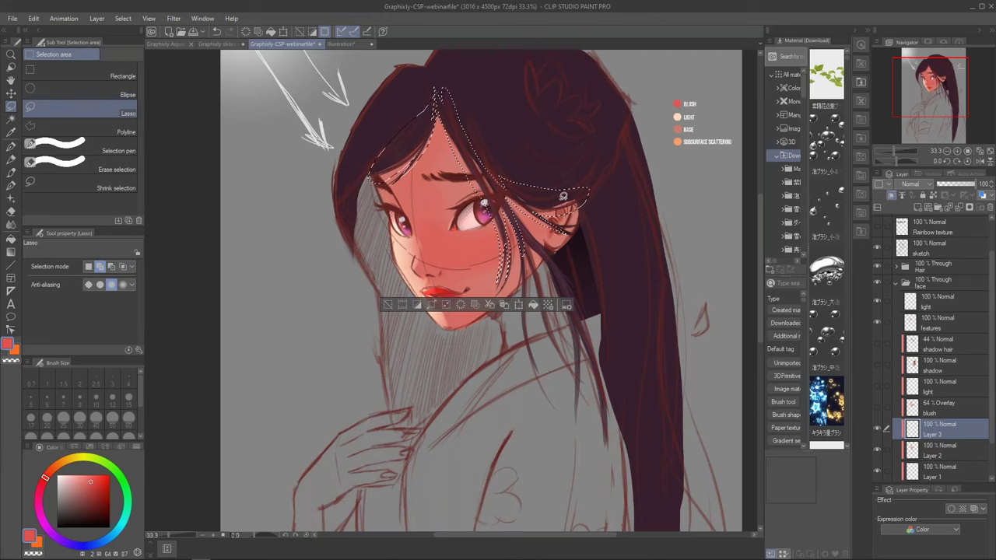
left_click_drag(523, 279, 510, 212)
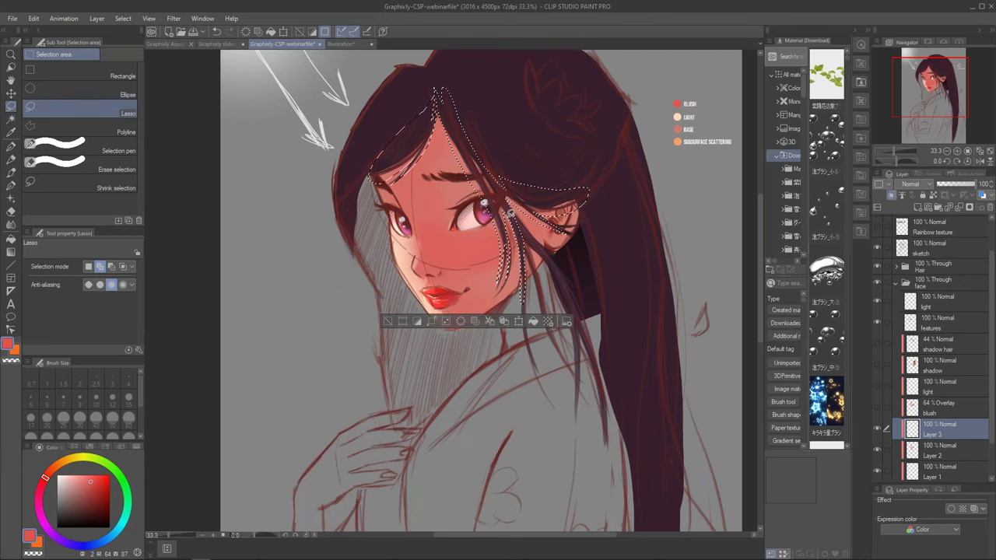
left_click_drag(519, 298, 521, 235)
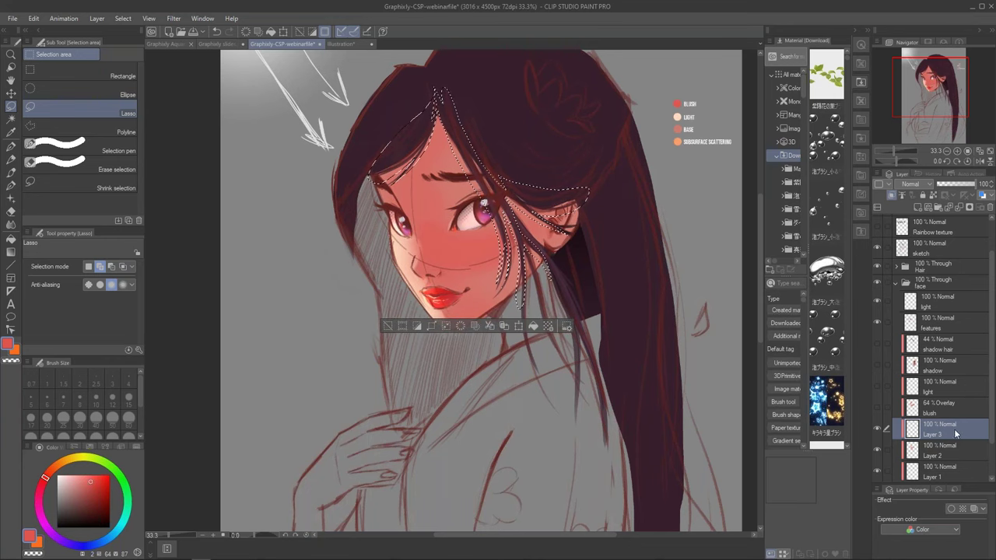
Set Layer 3 to Multiply, airbrush the BASE swatch color into the selected hair shadows at brush size 500, and deselect.
key("g")
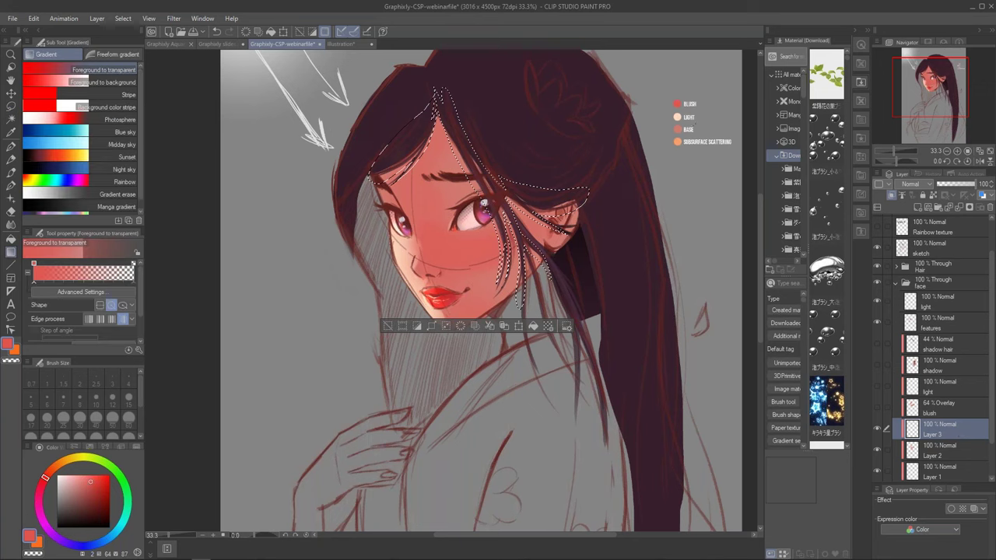
left_click(678, 129, "alt")
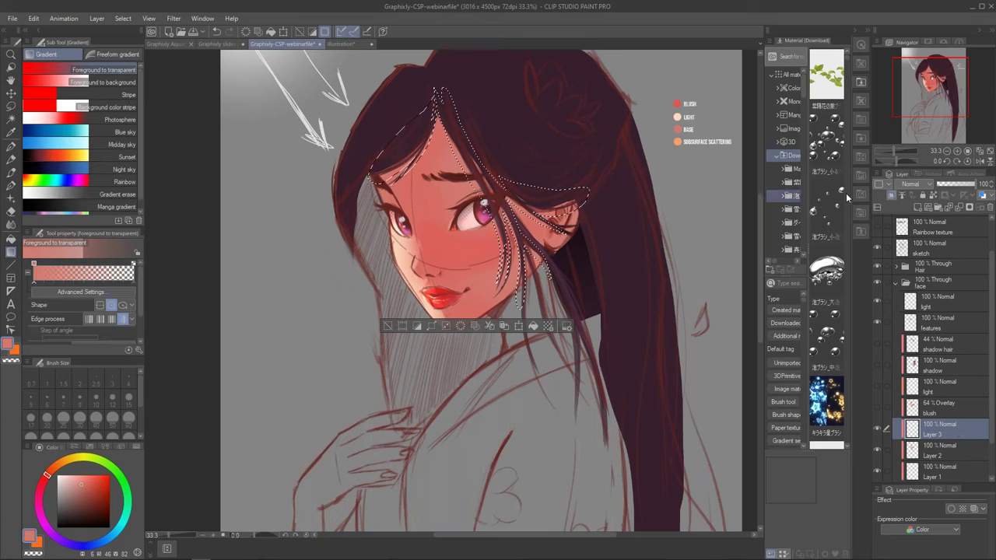
left_click(918, 184)
left_click(912, 215)
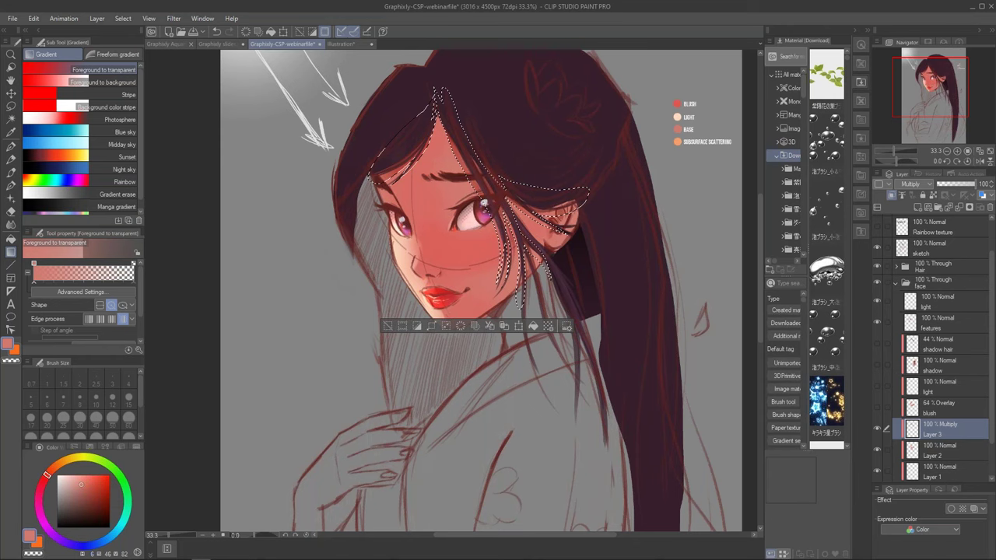
key("b")
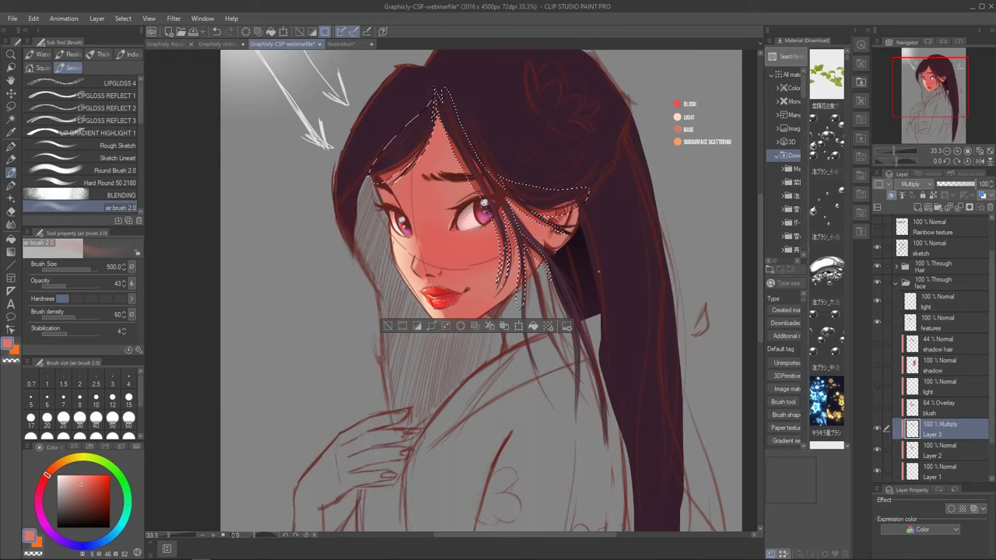
key("ctrl+d")
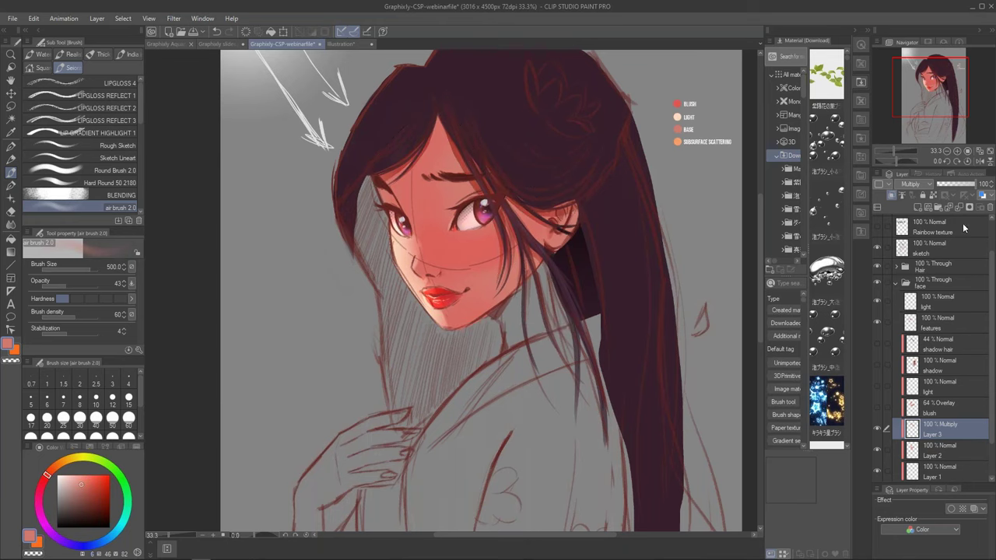
Lower Layer 3's opacity to 67% and rename the layer "Hair shadow".
left_click(966, 187)
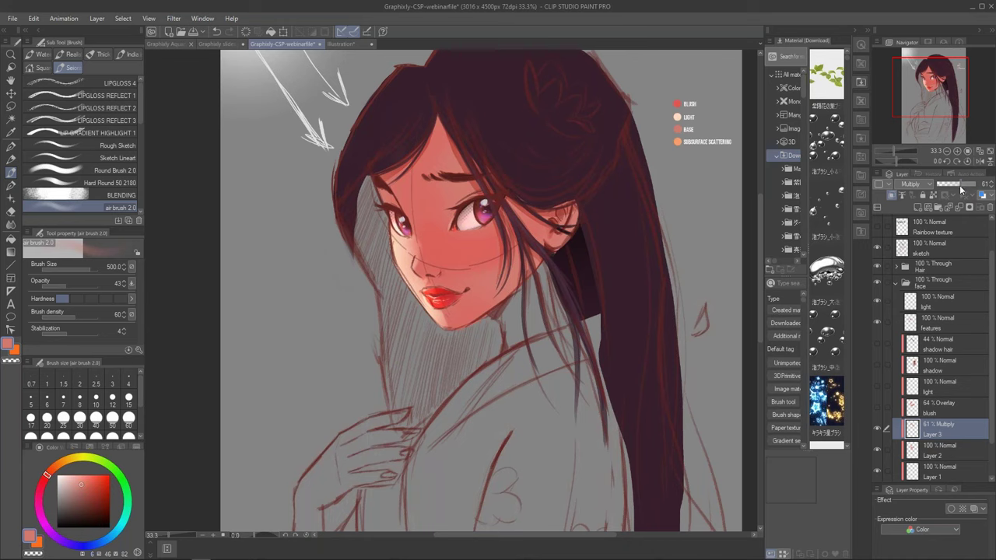
mouse_move(967, 187)
left_mouse_down()
mouse_move(978, 190)
mouse_move(967, 188)
left_mouse_up()
double_click(937, 433)
type("Hair shadow")
key("Return")
Rename Layer 2 as "Blush".
double_click(939, 456)
type("Bkg")
type("sh")
key("Return")
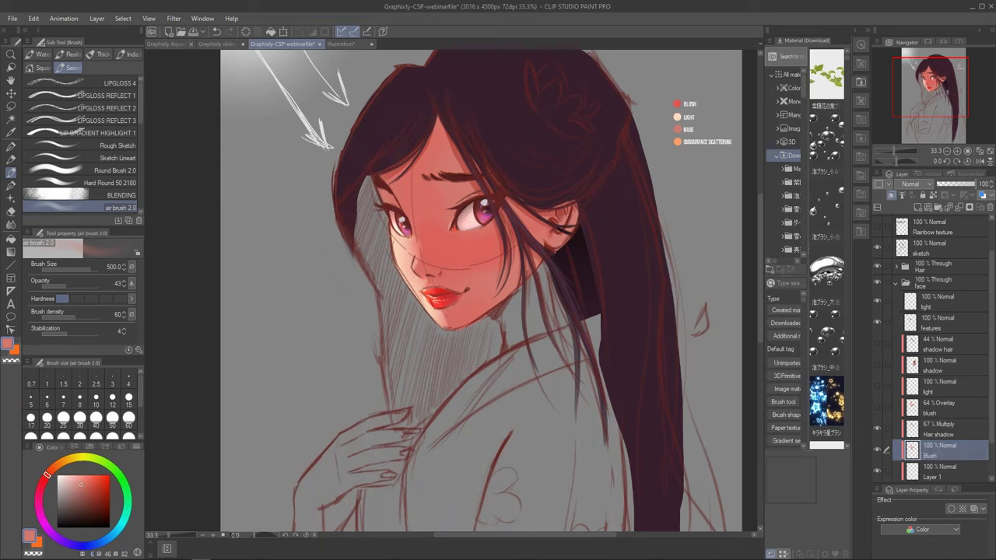
Add a new clipped layer above Hair shadow and activate the Foreground to transparent gradient.
left_click(945, 433)
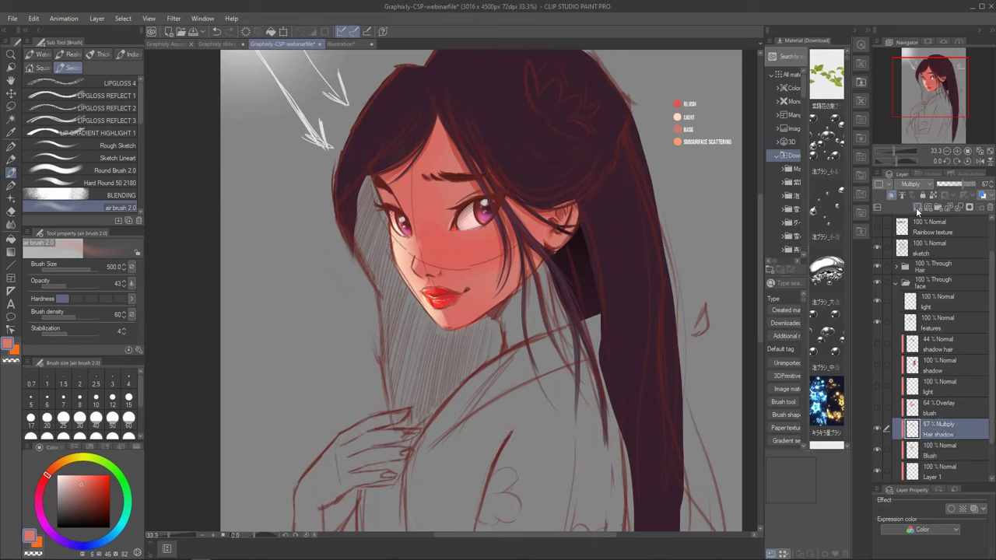
left_click(916, 205)
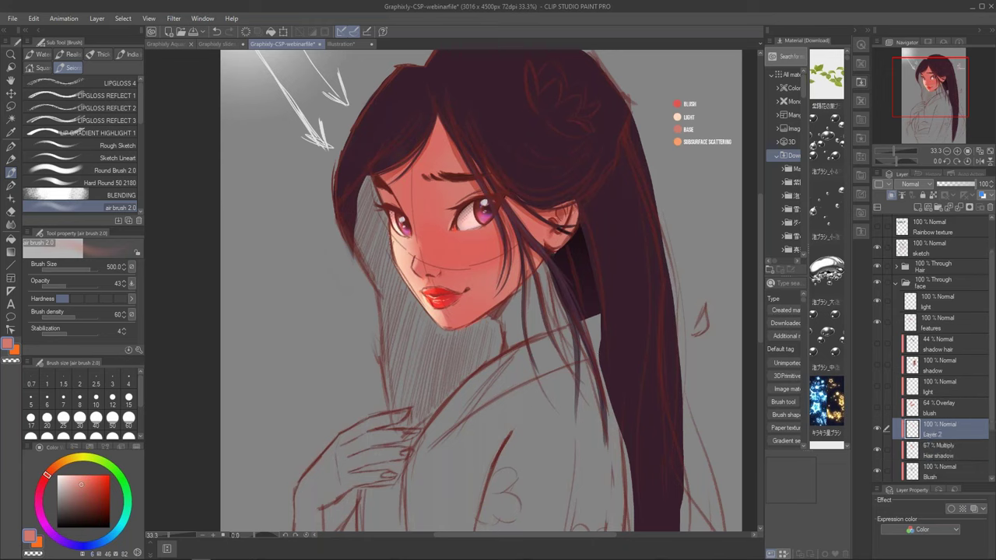
key("g")
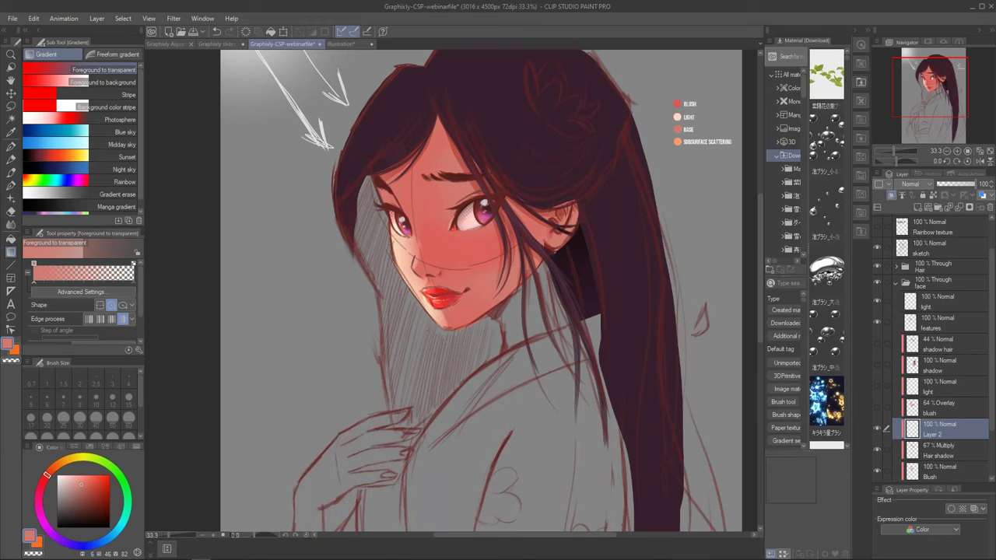
Set the clipped Layer 2 above Hair shadow to the Multiply blending mode.
key("b")
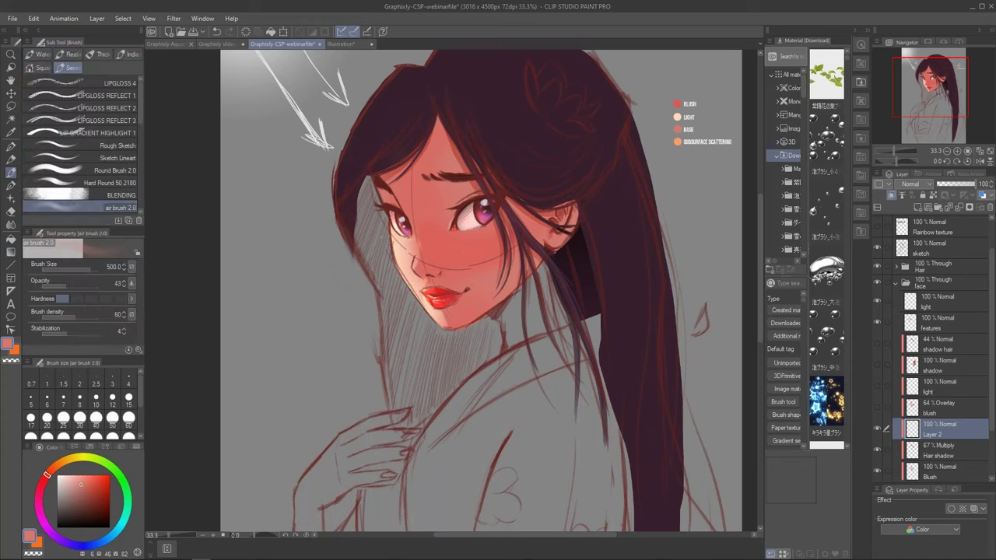
left_click_drag(406, 96, 433, 167)
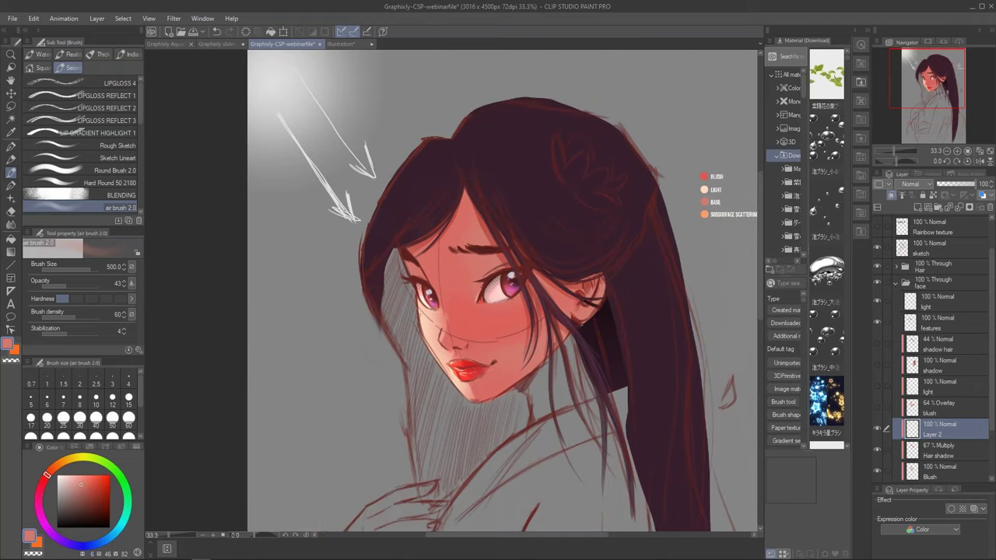
left_click_drag(433, 166, 380, 115)
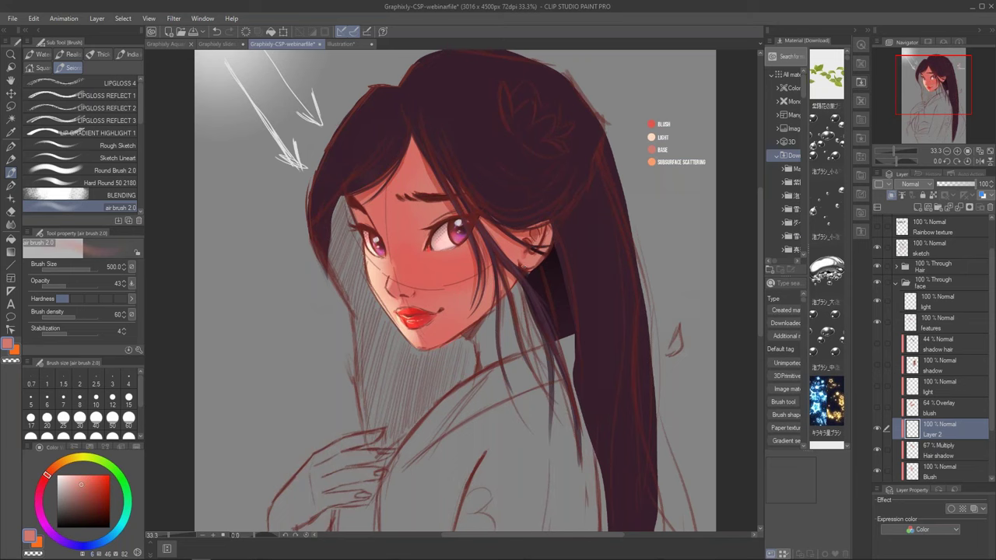
key("b")
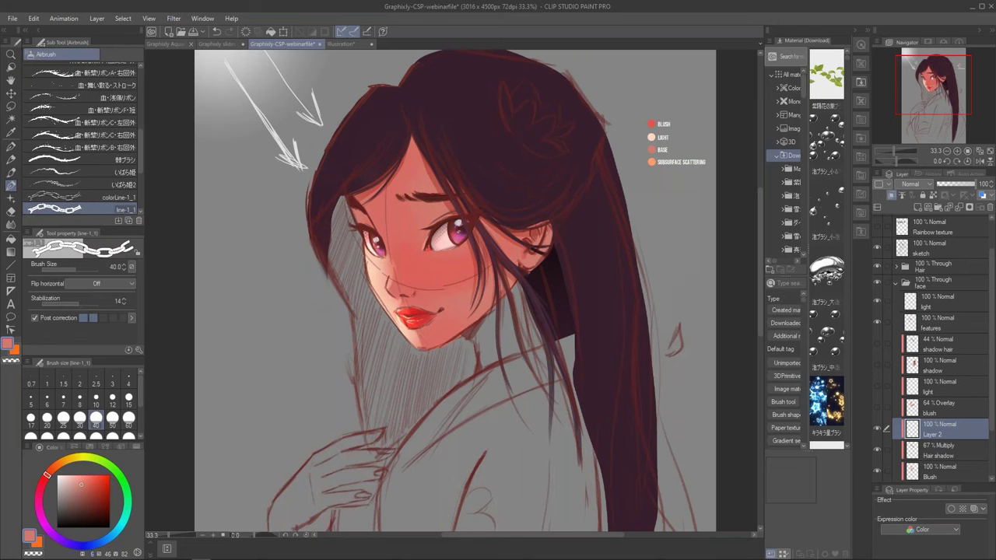
left_click(919, 185)
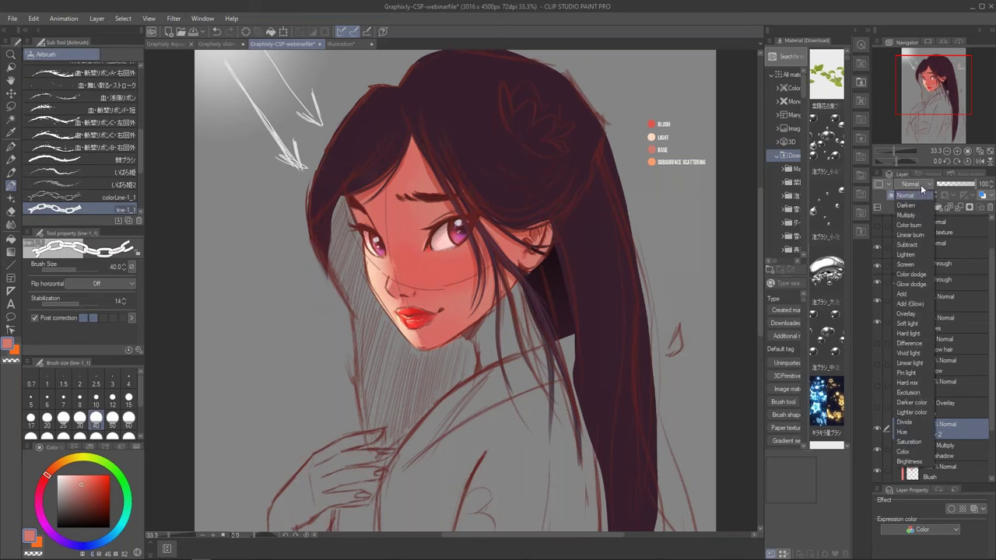
left_click(912, 215)
Airbrush soft shading on Layer 2 over the ear, cheek, forehead and jaw with air brush 2.0 at size 800.
key("b")
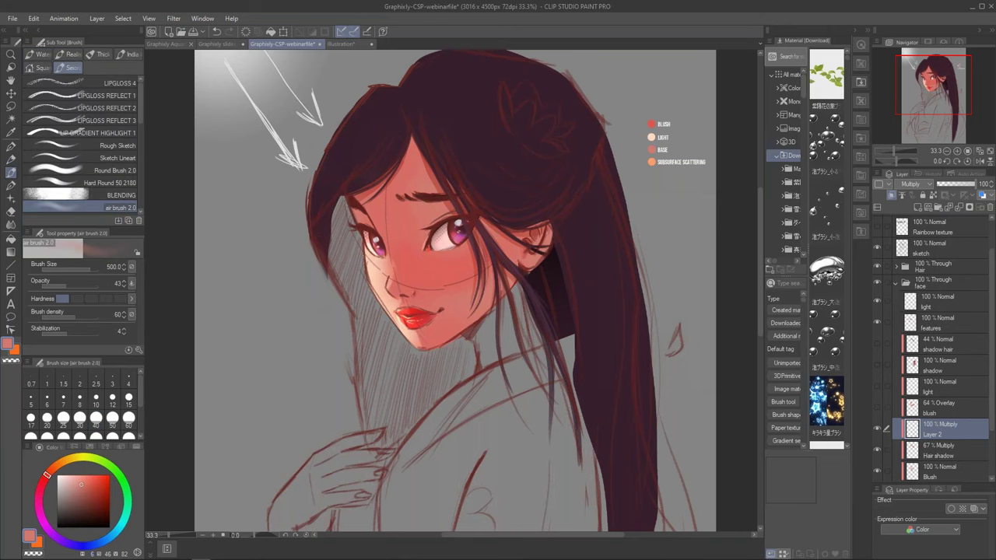
key("bracketright")
key("bracketright")
key("bracketright")
key("bracketright")
left_click_drag(527, 214, 522, 226)
left_click_drag(535, 266, 512, 308)
left_click_drag(452, 161, 479, 187)
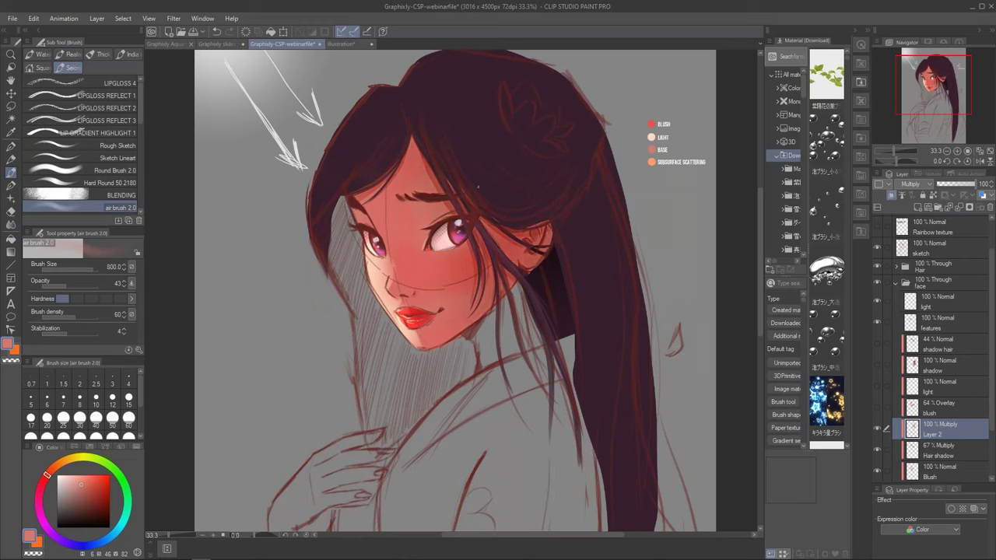
left_click_drag(412, 342, 465, 315)
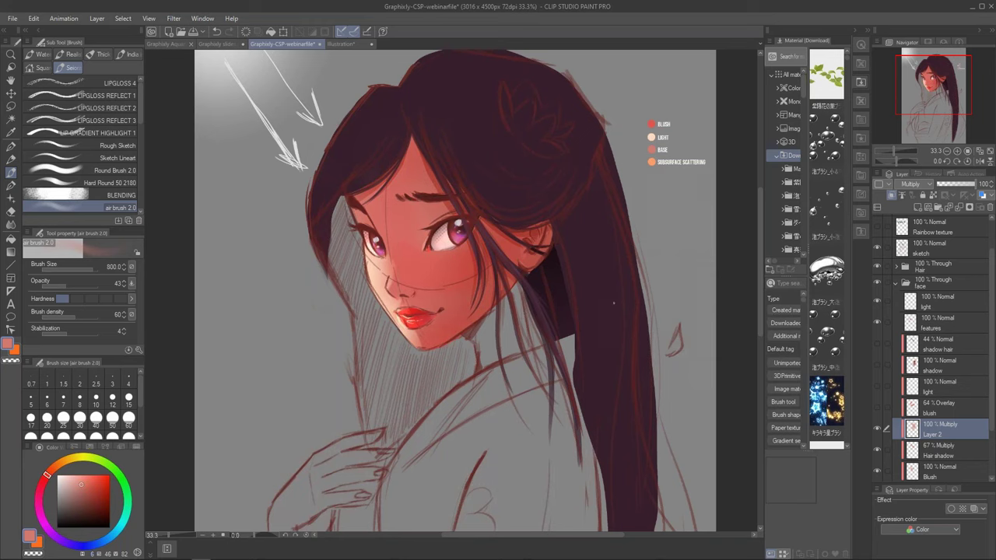
Lower Layer 2's opacity to 68% and check the whole illustration zoomed out.
left_click_drag(972, 185, 963, 185)
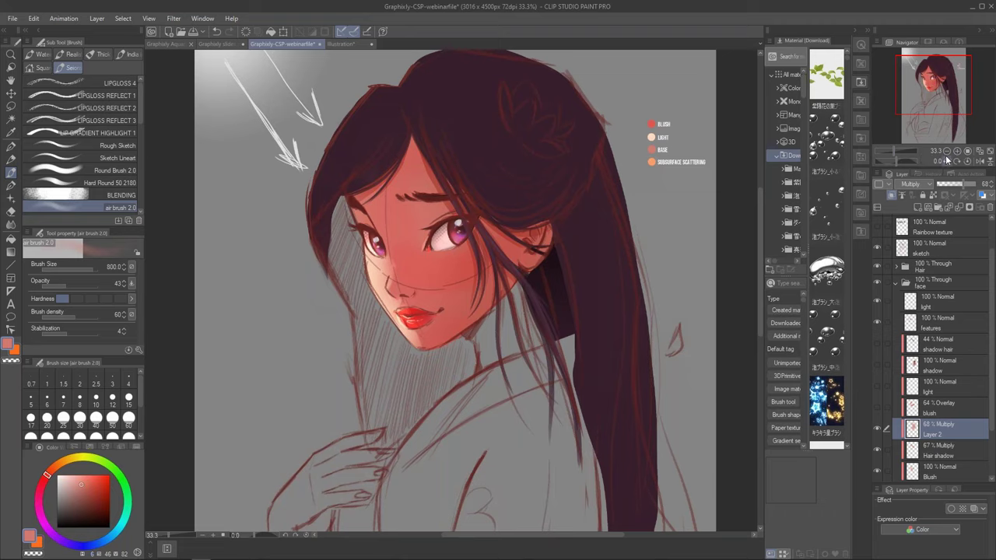
left_click(946, 152)
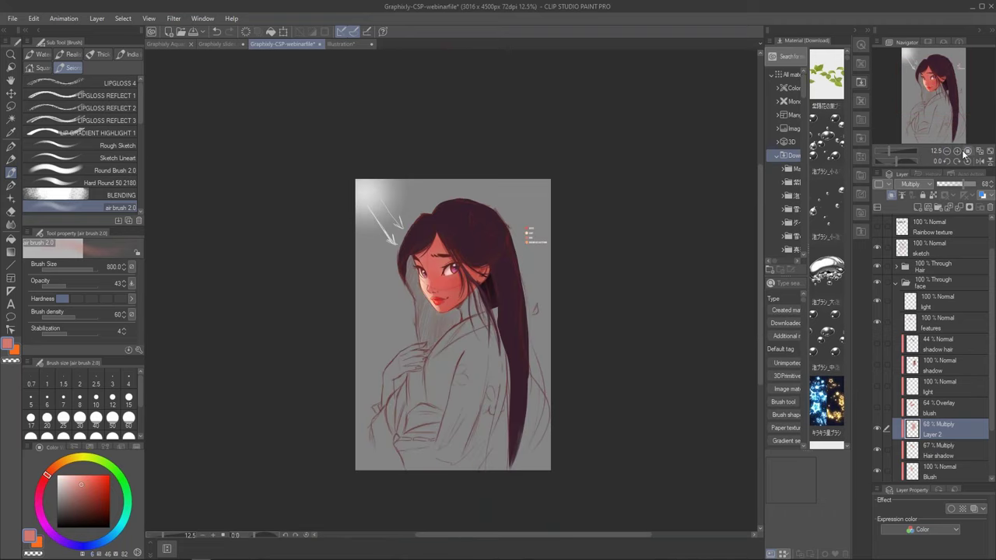
left_click(959, 153)
Show the Overlay blush layer in the face folder and lower its opacity to 48%.
left_click(936, 475)
left_click(947, 409)
left_click(941, 450)
left_click(939, 402)
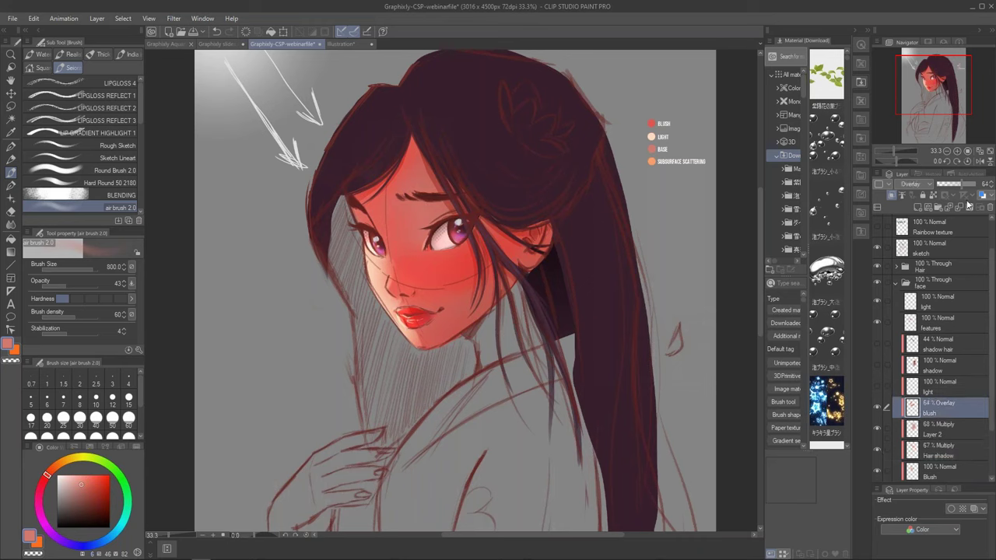
left_click(938, 430)
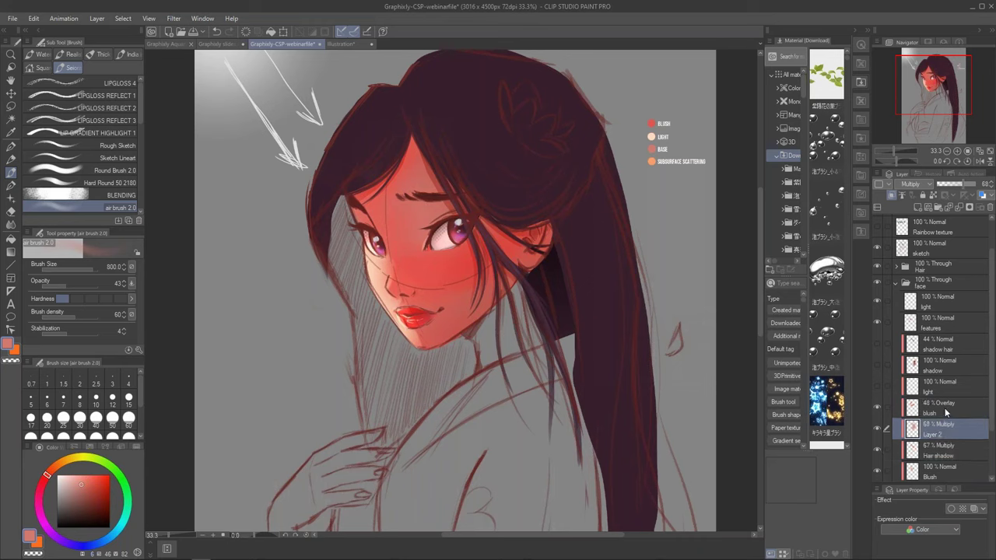
Show the clipped light layer above blush at 53% opacity and reduce the blush layer's opacity to 40%.
left_click(933, 387)
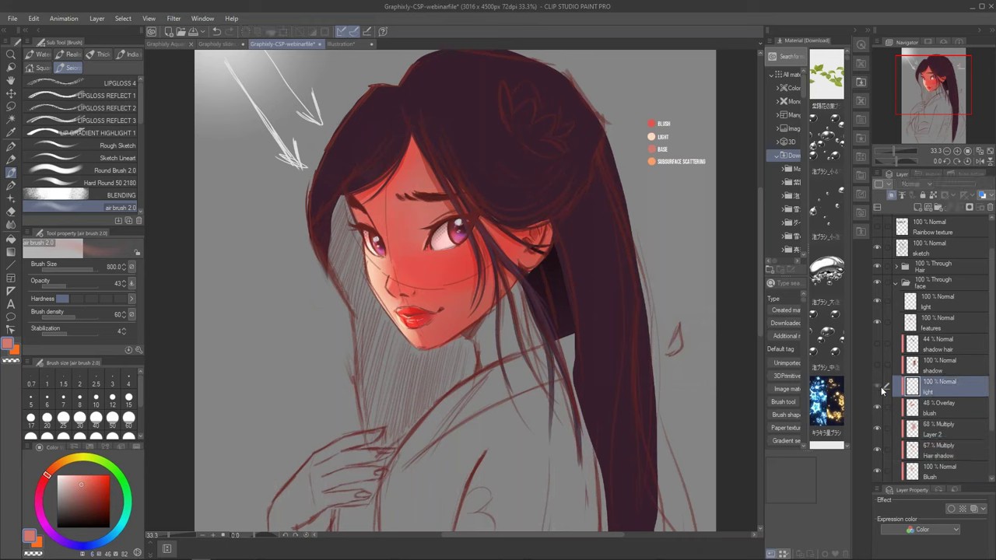
left_click(944, 413)
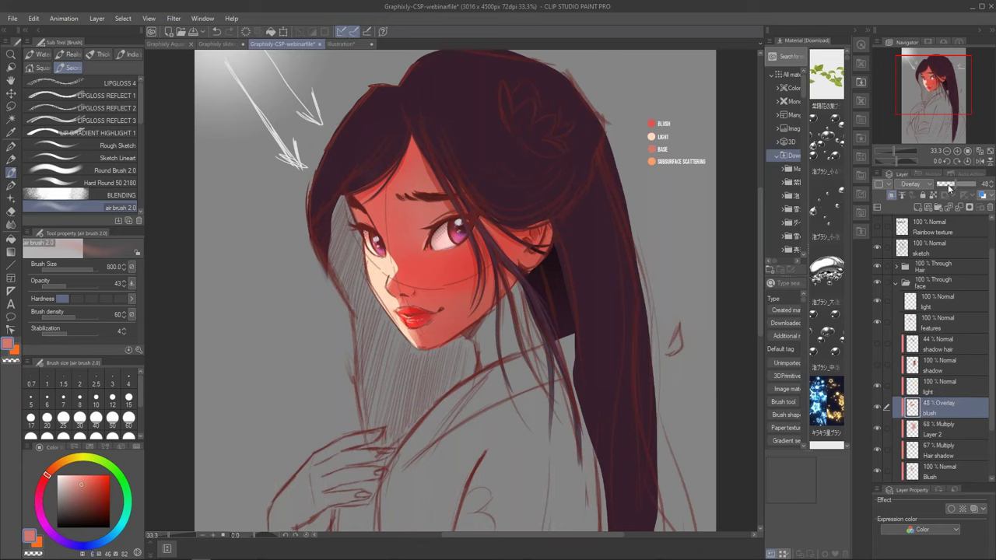
left_click(936, 387)
left_click_drag(952, 184, 958, 187)
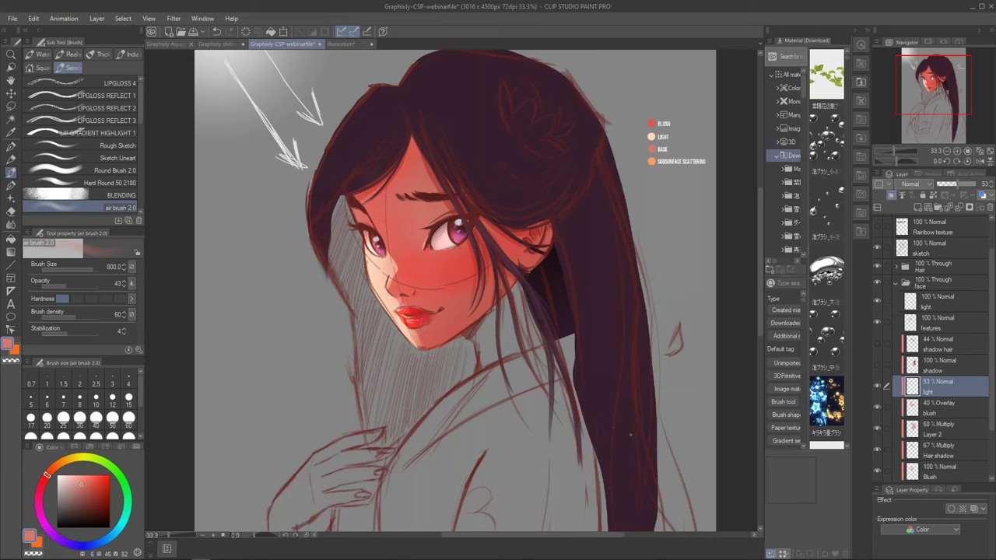
Collapse the face folder and hide the sketch layer.
key("k")
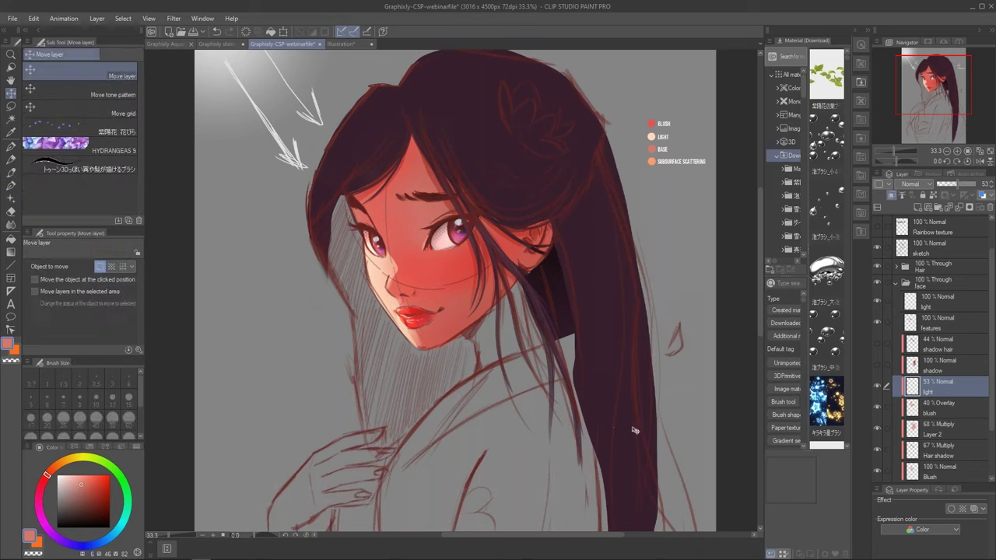
left_click(896, 283)
key("ctrl+minus")
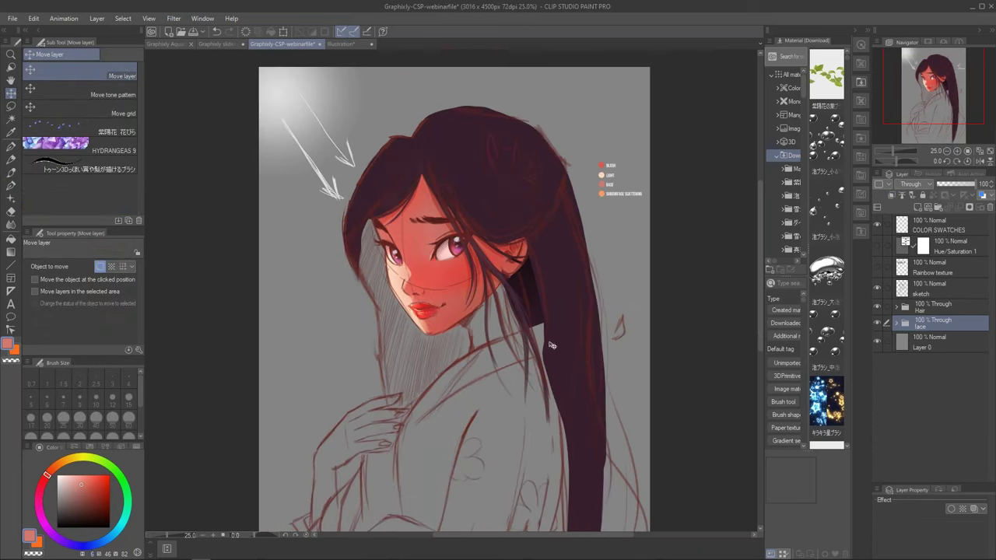
left_click(928, 289)
left_click(878, 287)
left_click(877, 289)
left_click(878, 289)
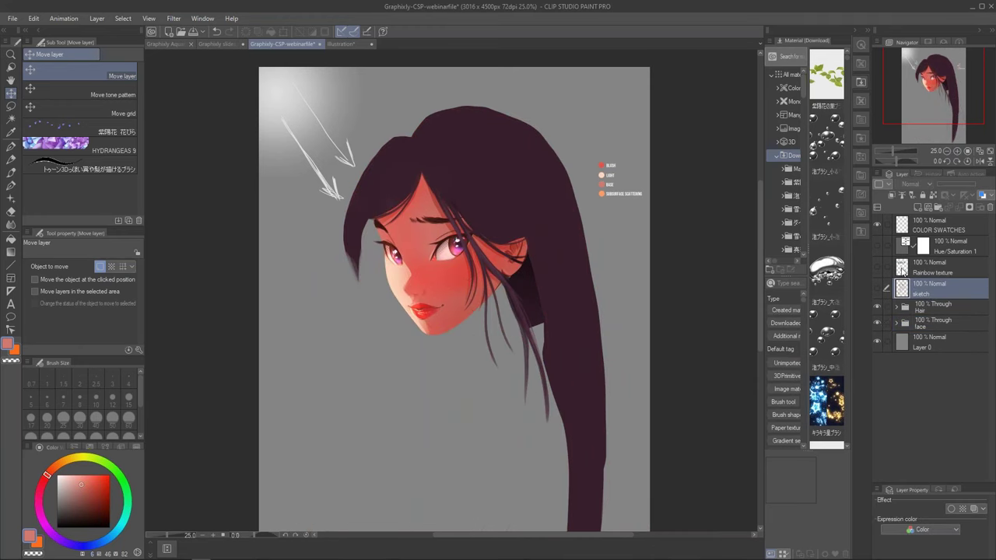
left_click(956, 151)
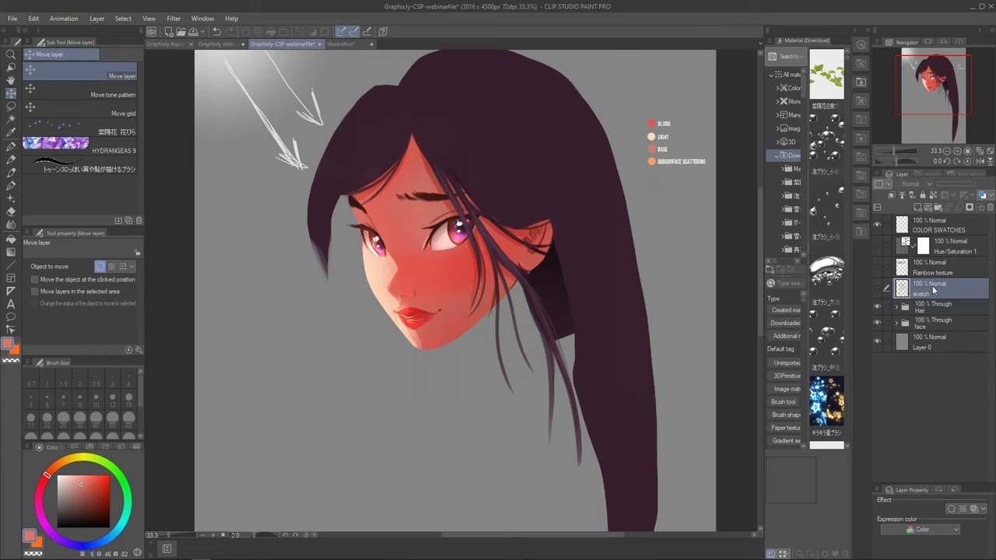
Expand the Hair folder and preview its light, texture, shadow and strands layers, hiding them again.
left_click(931, 310)
left_click(896, 308)
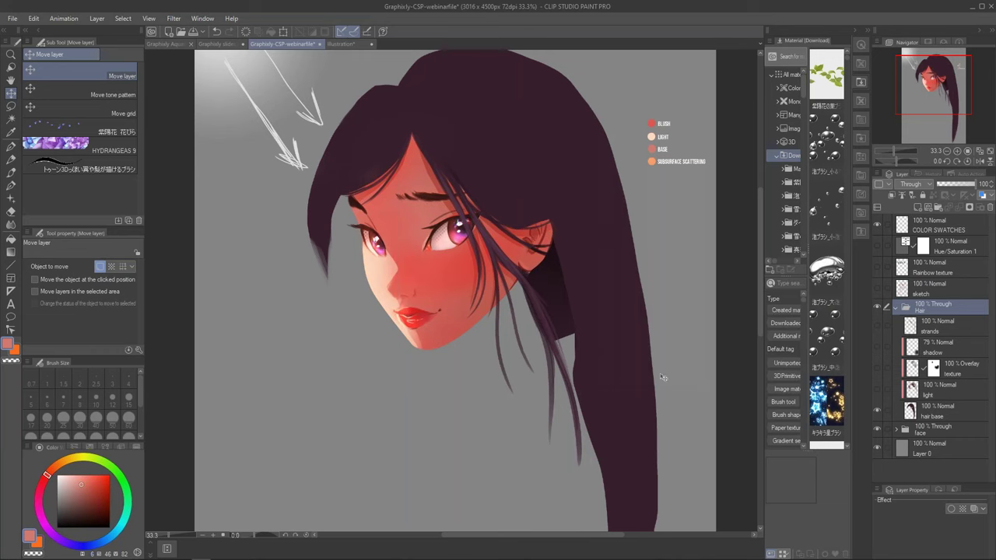
left_click(937, 410)
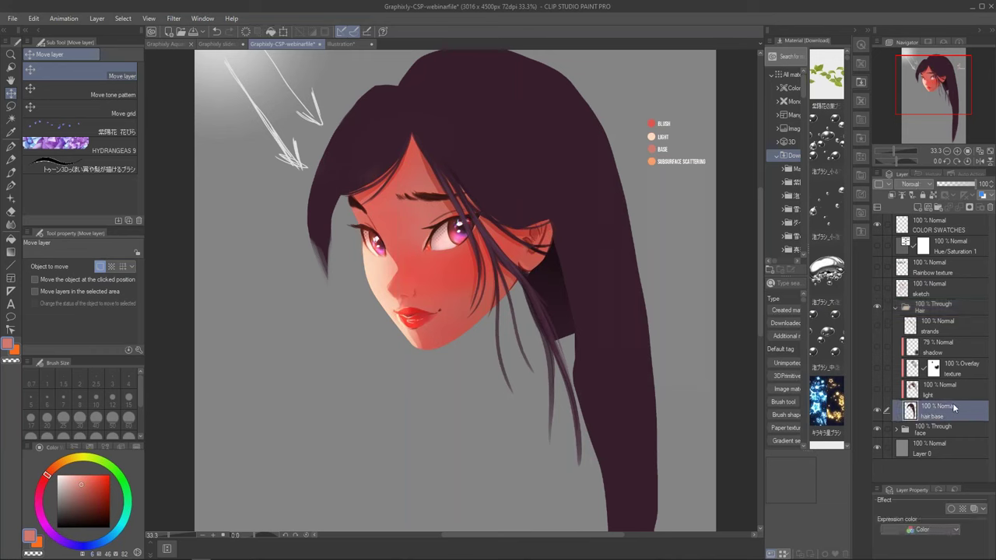
left_click(946, 393)
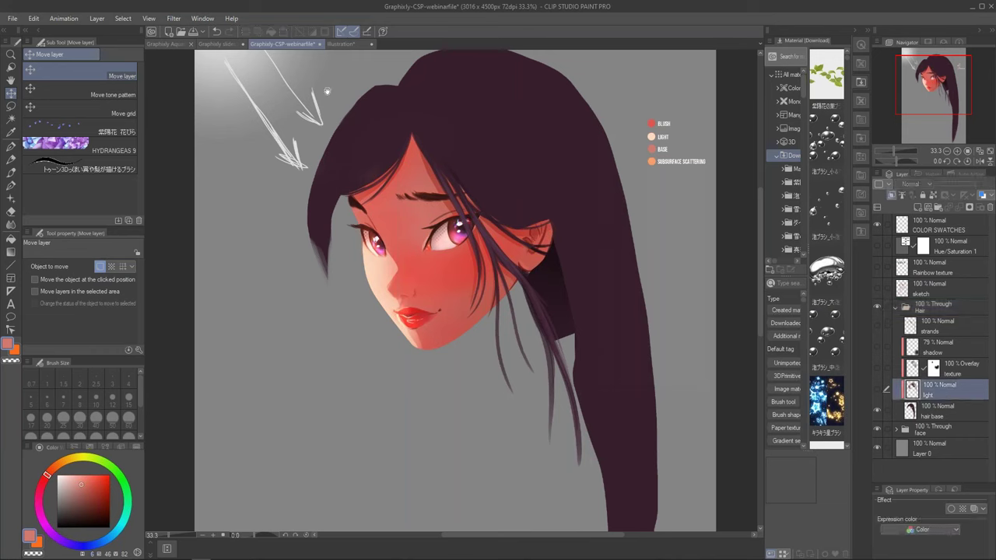
left_click_drag(300, 94, 382, 163)
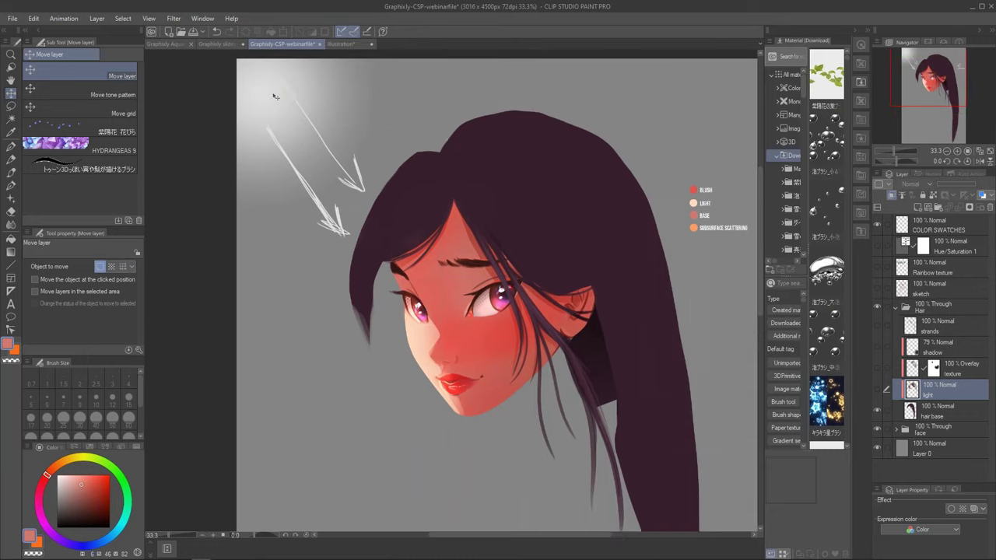
left_click(879, 390)
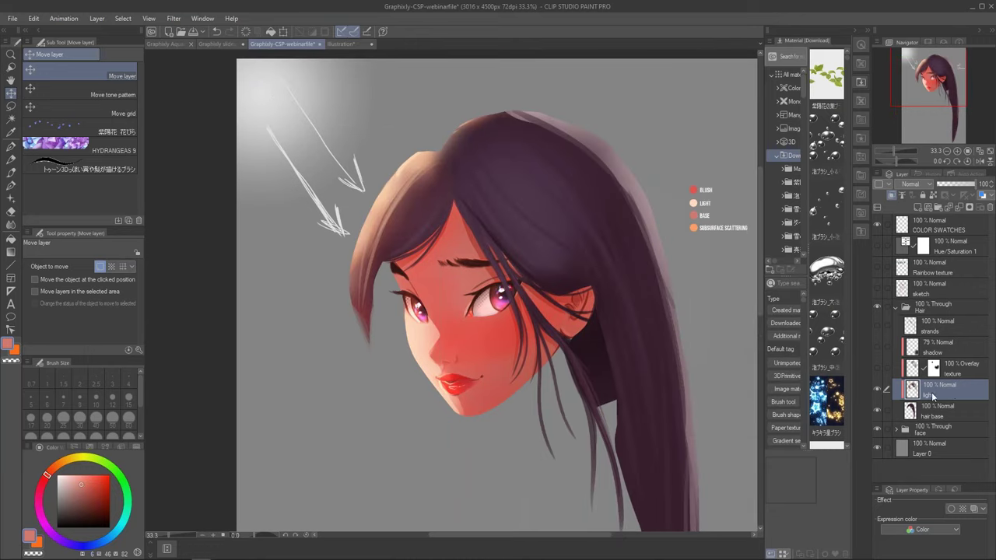
left_click(880, 355)
left_click(878, 330)
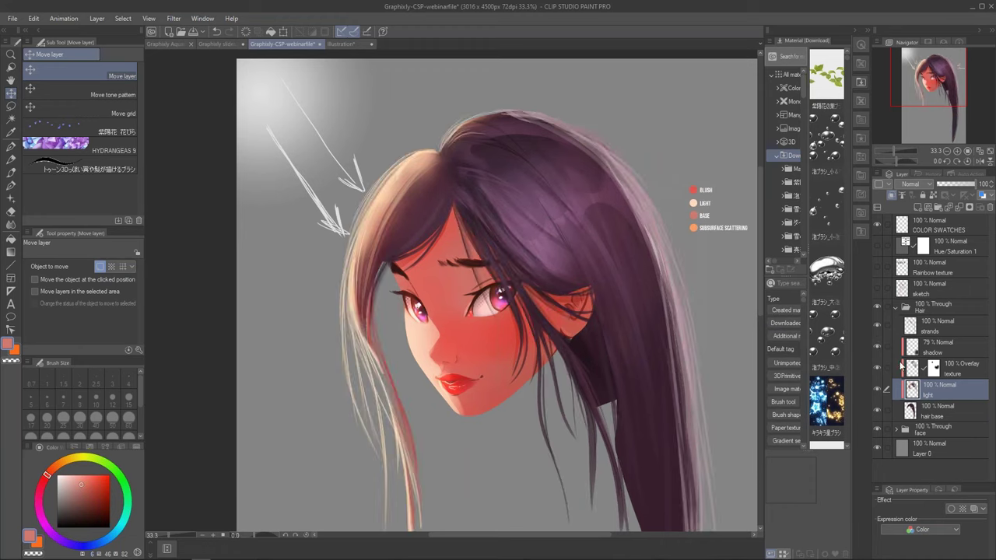
left_click_drag(878, 340, 877, 389)
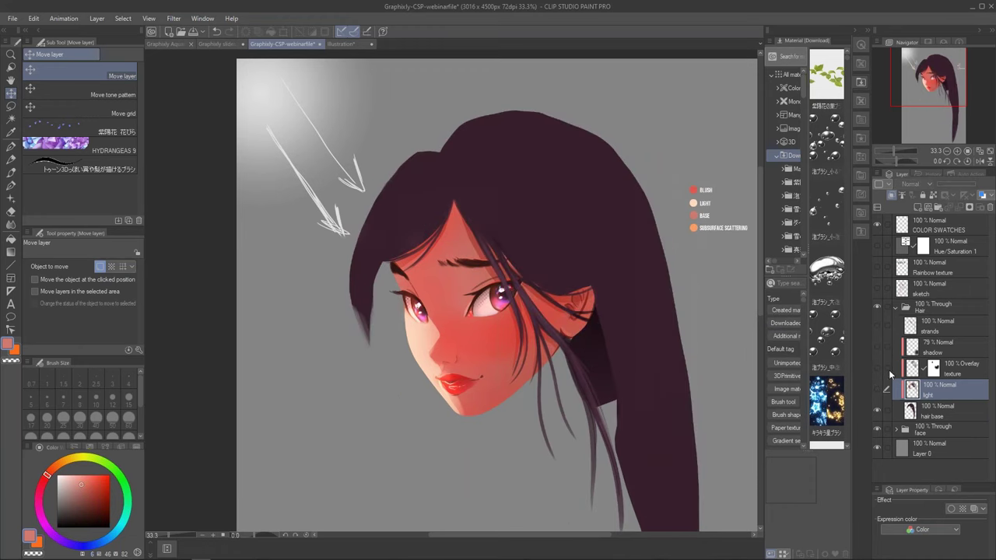
Add a new clipped layer directly above hair base and name it "light".
left_click(946, 413)
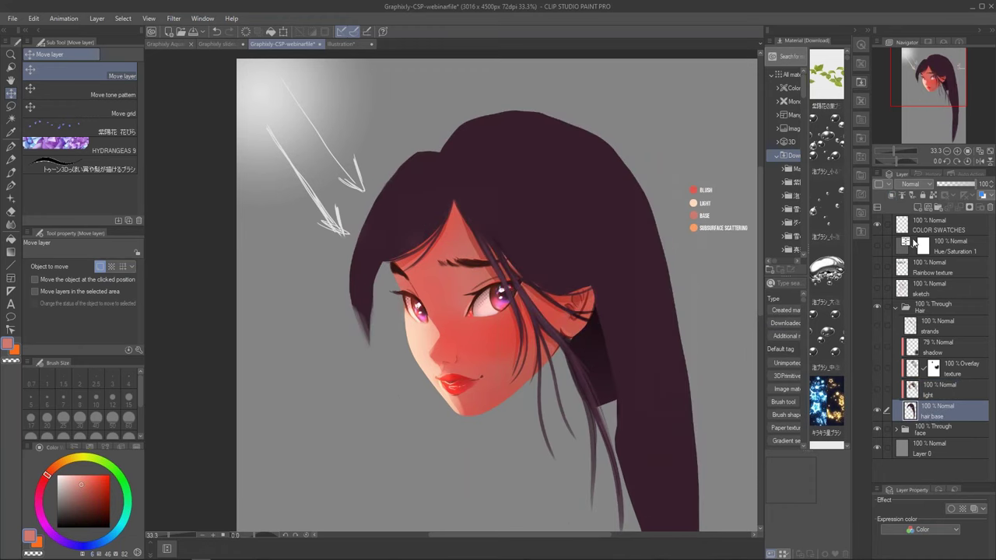
left_click(918, 208)
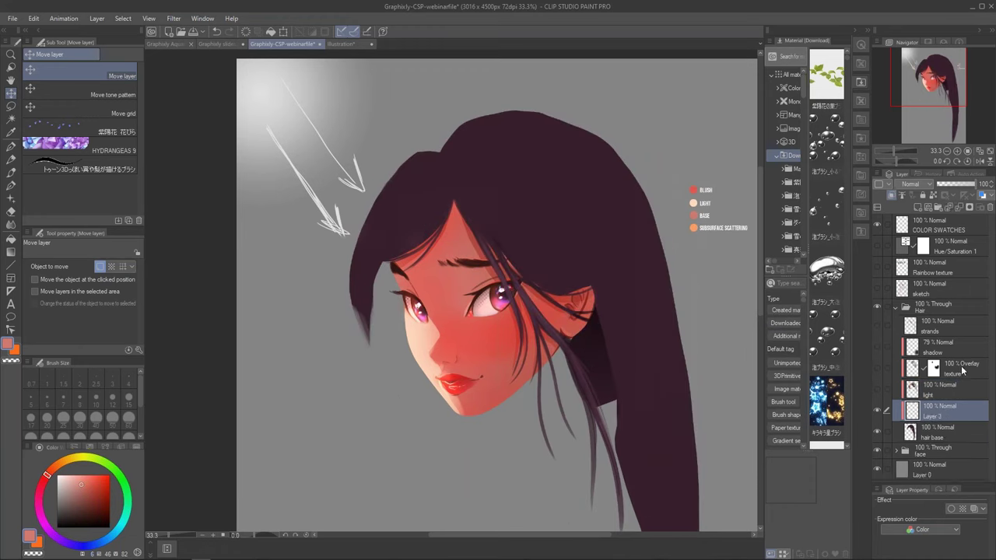
double_click(934, 417)
type("lig")
key("Return")
Lasso the hair's light-facing outer edge along the front section and crown, using the existing light layer as reference, and activate air brush 2.0.
key("m")
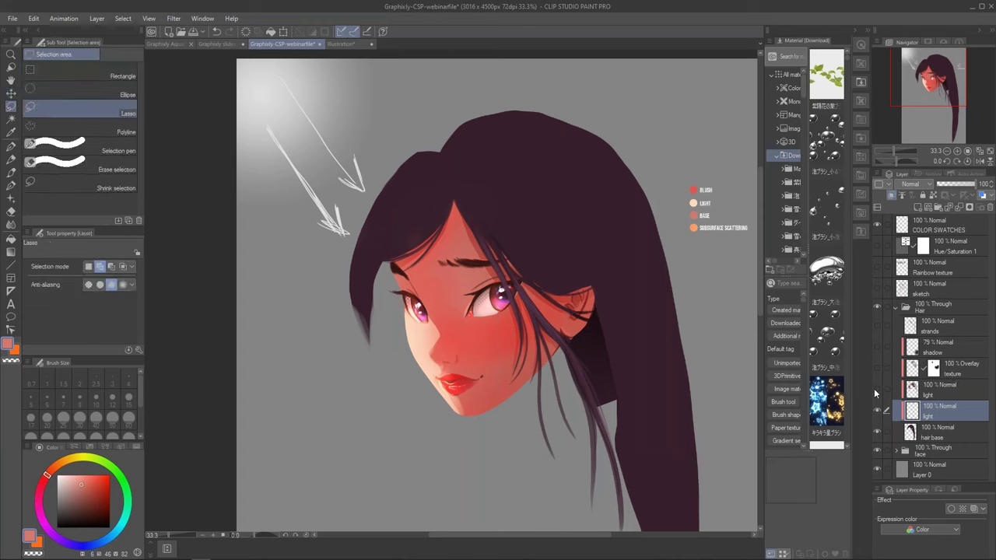
left_click(876, 390)
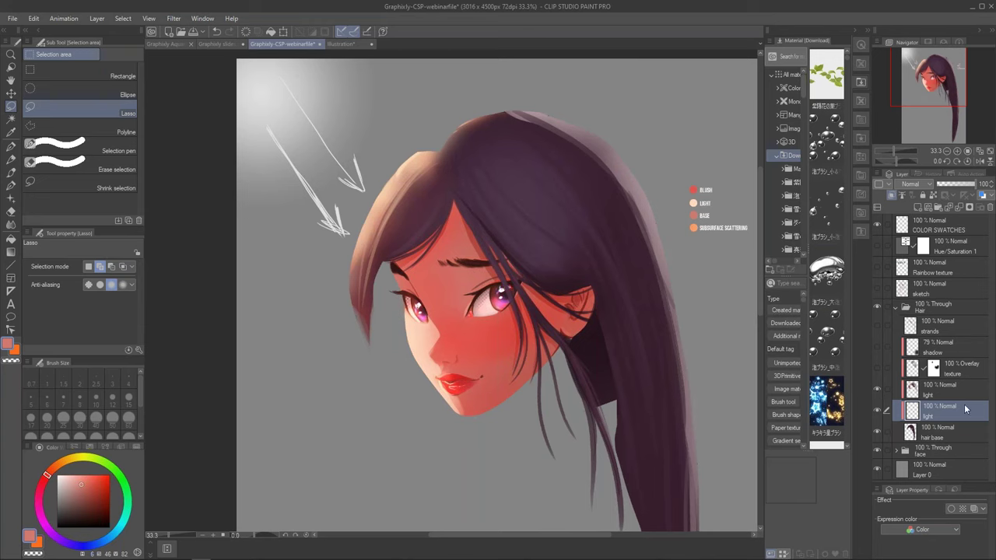
left_click(876, 389)
mouse_move(438, 155)
left_mouse_down()
mouse_move(379, 228)
mouse_move(360, 302)
left_mouse_up()
left_click_drag(336, 234, 420, 115)
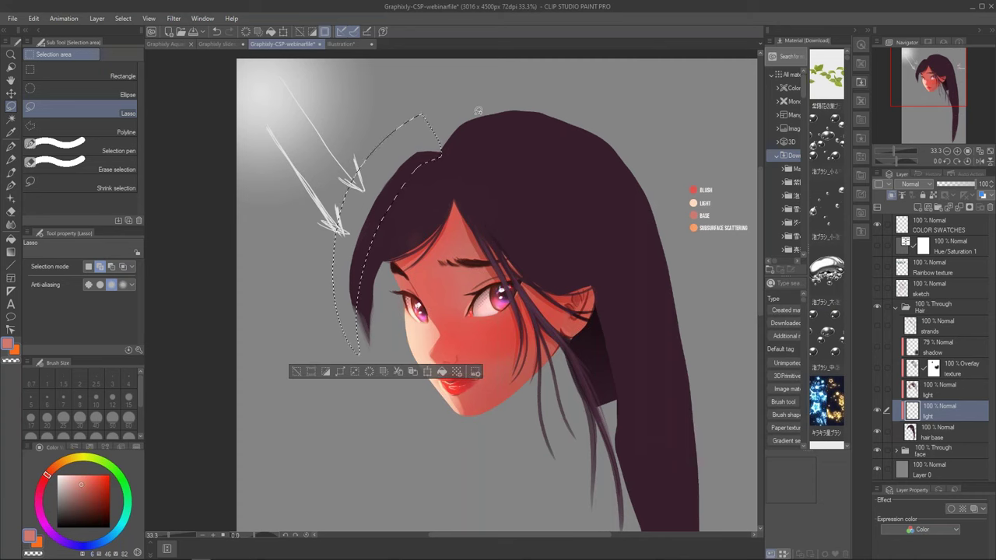
left_click_drag(445, 147, 490, 78)
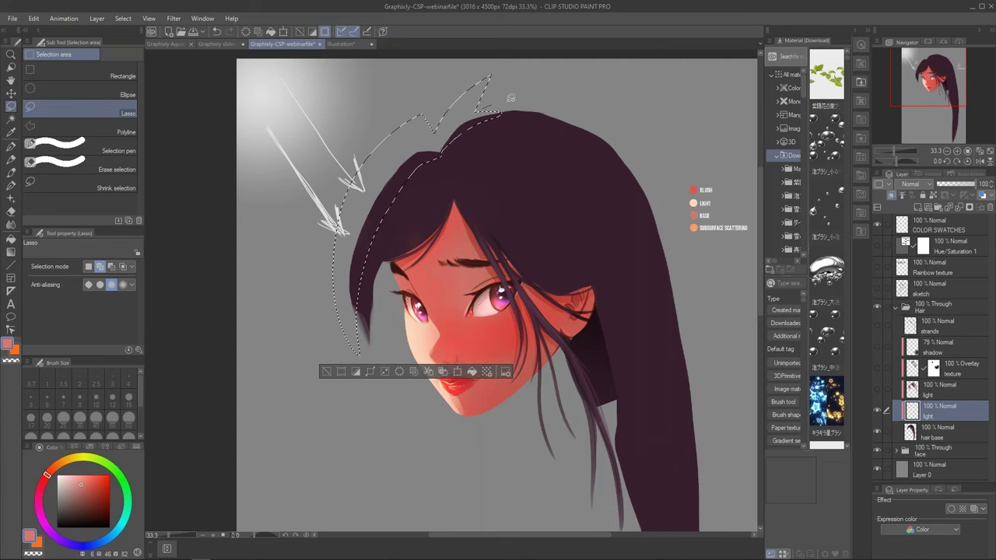
left_click_drag(502, 118, 484, 111)
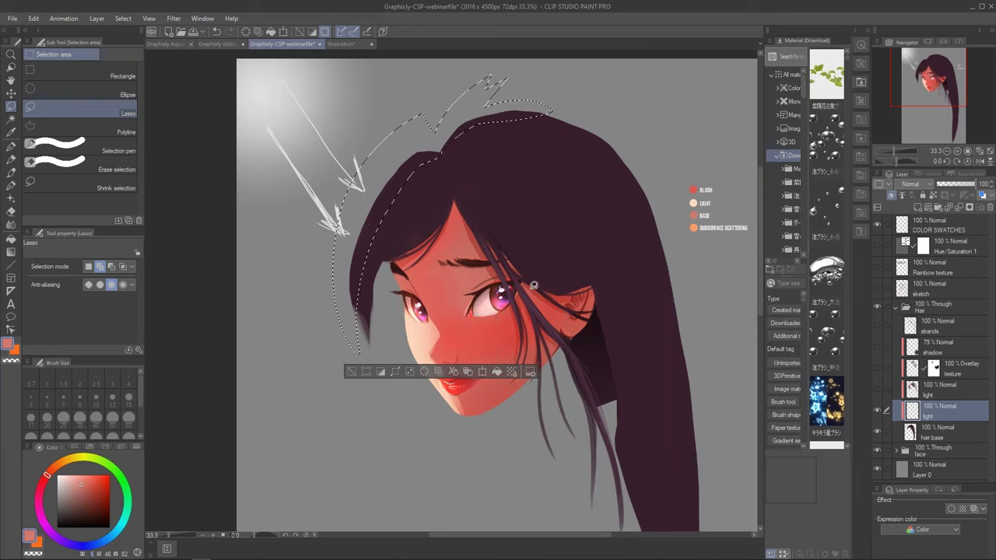
key("b")
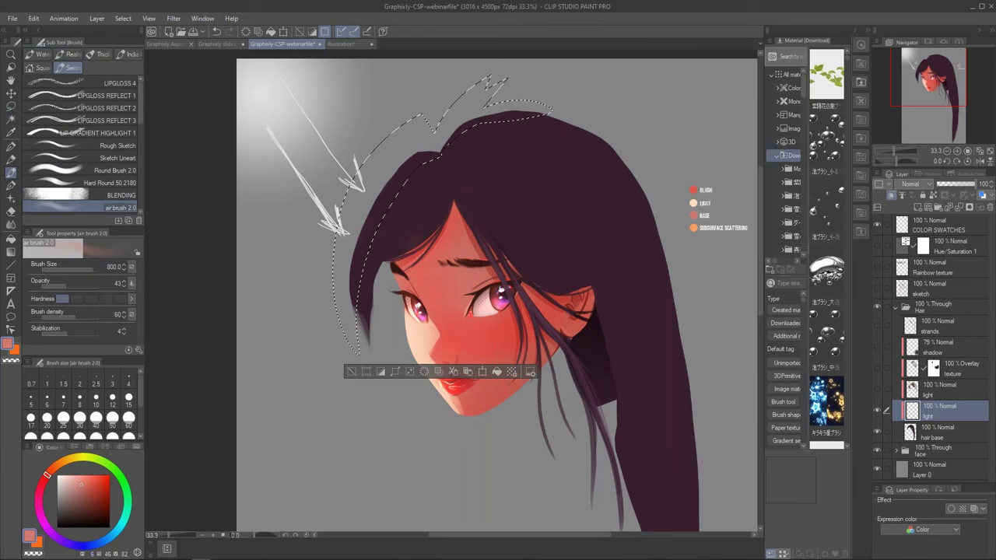
Airbrush the light swatch color along the selected outer edge of the hair at brush size 800, and clear the selection.
left_click(693, 203, "alt")
left_click_drag(382, 203, 436, 152)
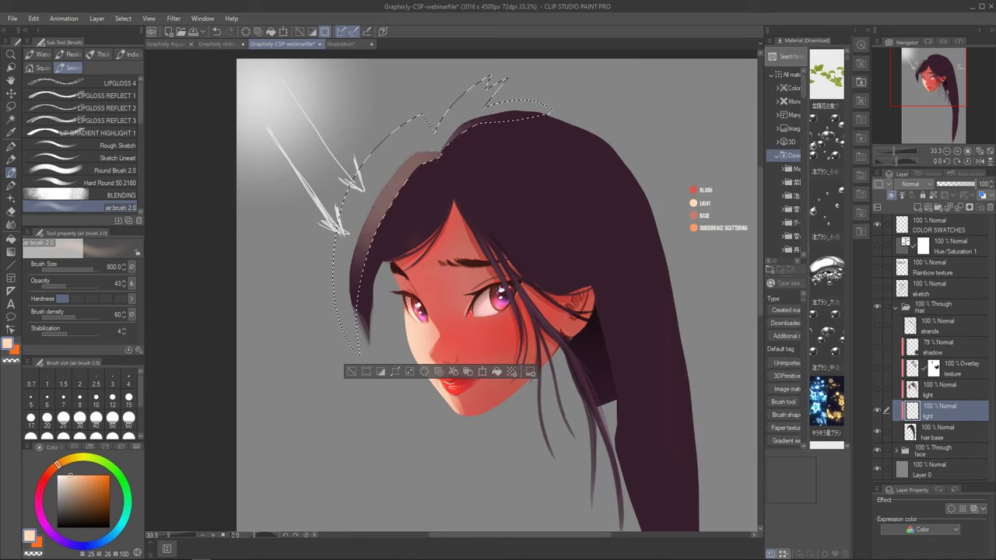
left_click_drag(356, 319, 393, 191)
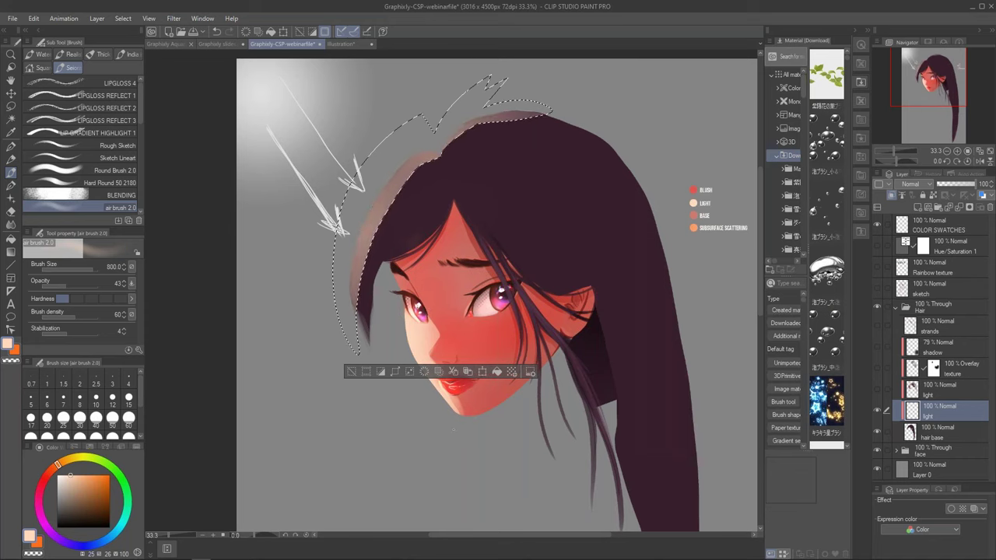
left_click_drag(389, 178, 380, 144)
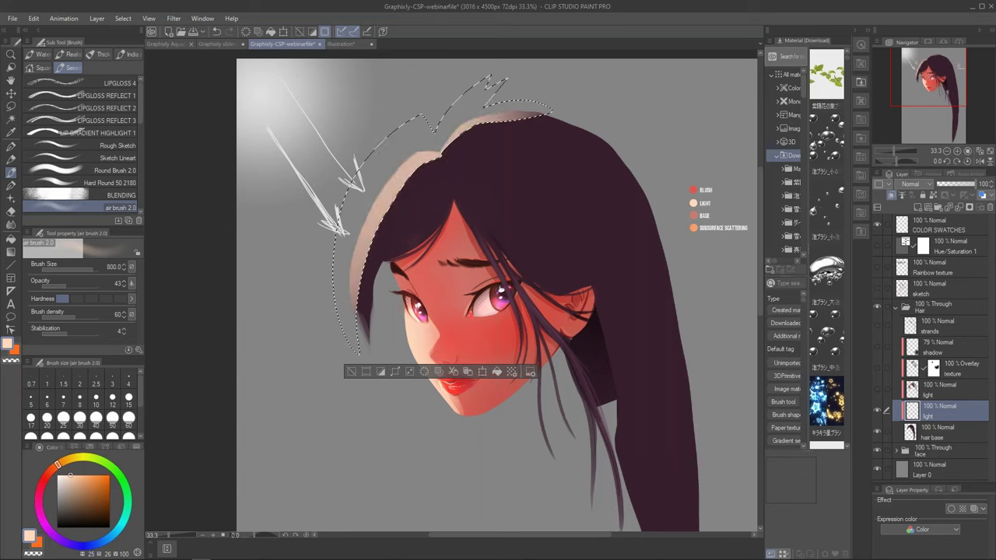
key("ctrl+d")
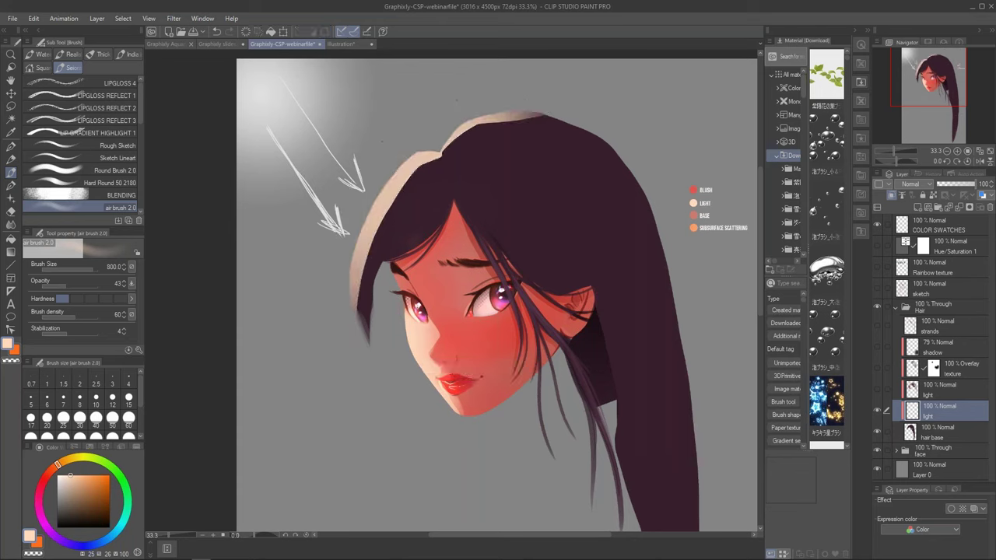
Soften the inner edge of the painted hair light with the Finger tip blending brush at size 400.
left_click(12, 224)
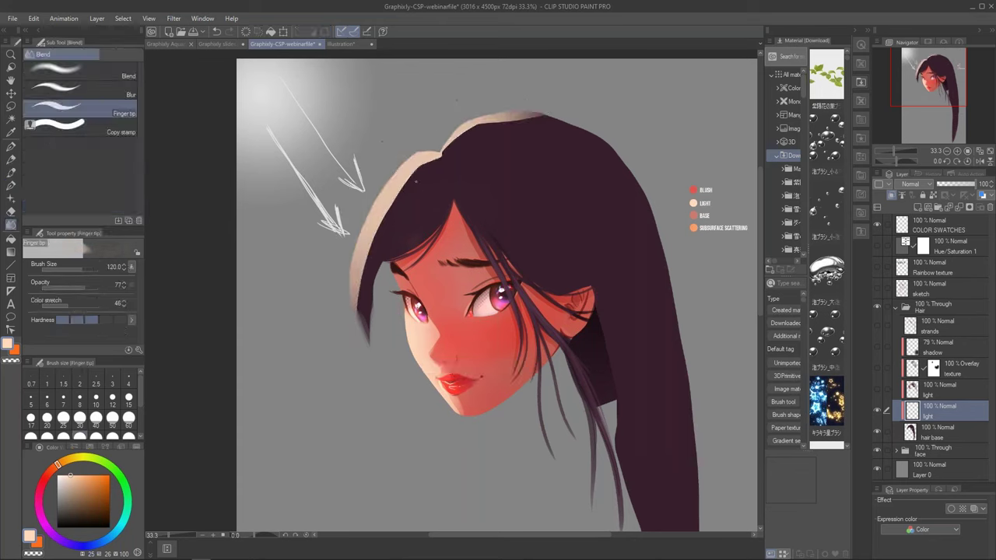
left_click_drag(393, 194, 408, 175)
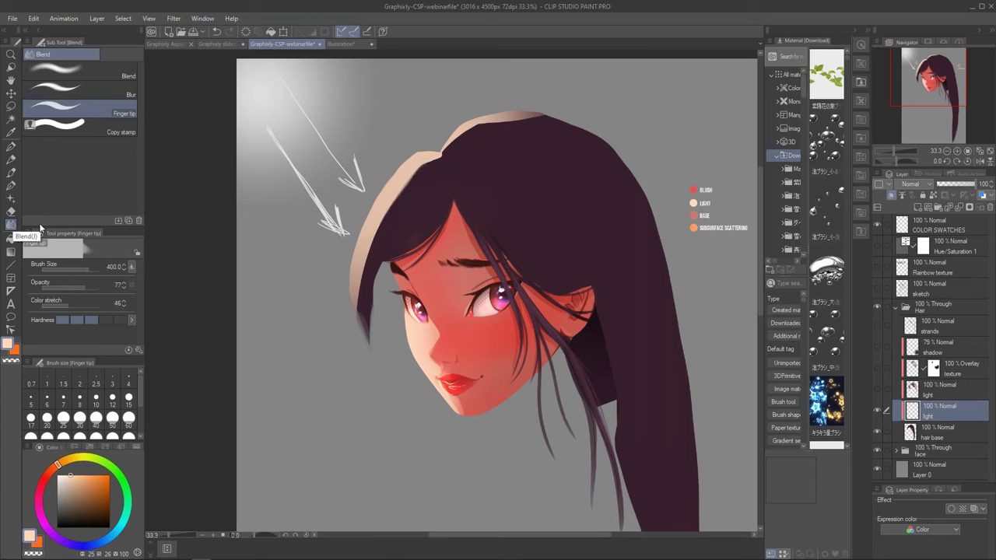
mouse_move(408, 177)
left_mouse_down()
mouse_move(374, 232)
mouse_move(363, 343)
mouse_move(360, 319)
left_mouse_up()
mouse_move(447, 152)
left_mouse_down()
mouse_move(478, 126)
mouse_move(539, 119)
mouse_move(569, 234)
left_mouse_up()
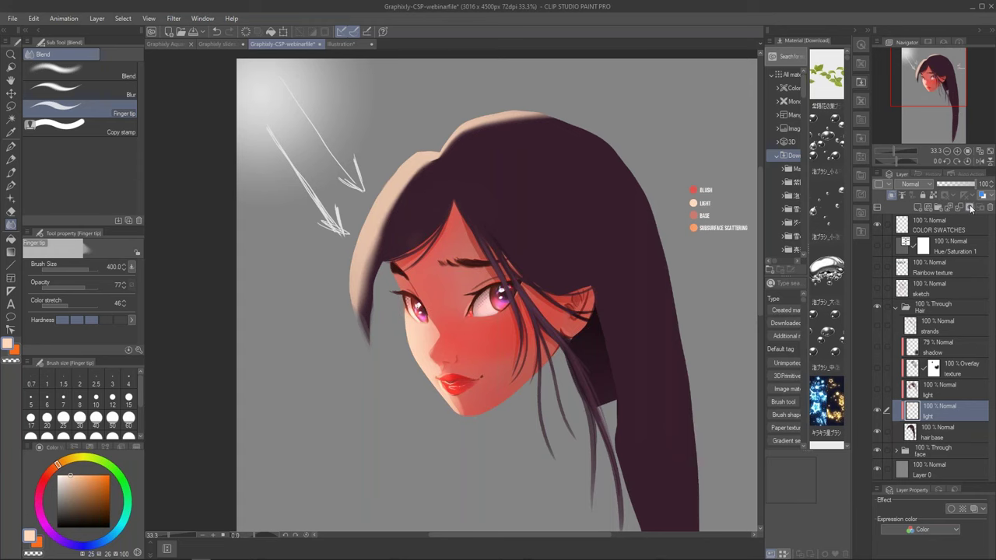
Set the lower light layer to Add (Glow) blending at 79% opacity.
mouse_move(974, 184)
left_mouse_down()
mouse_move(958, 184)
mouse_move(967, 189)
left_mouse_up()
left_click(922, 184)
left_click(911, 303)
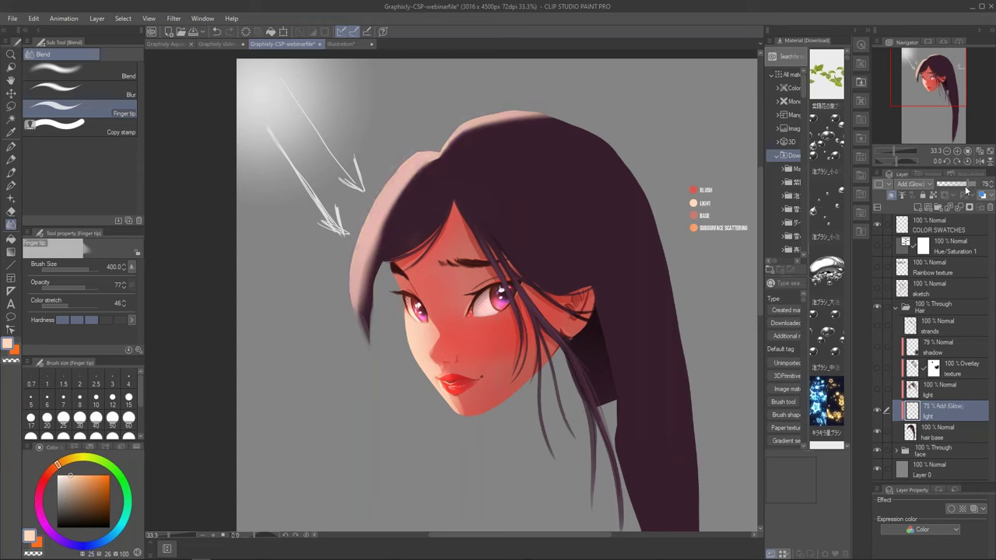
Show the upper light layer in the Hair folder and make it the active layer.
left_click(877, 389)
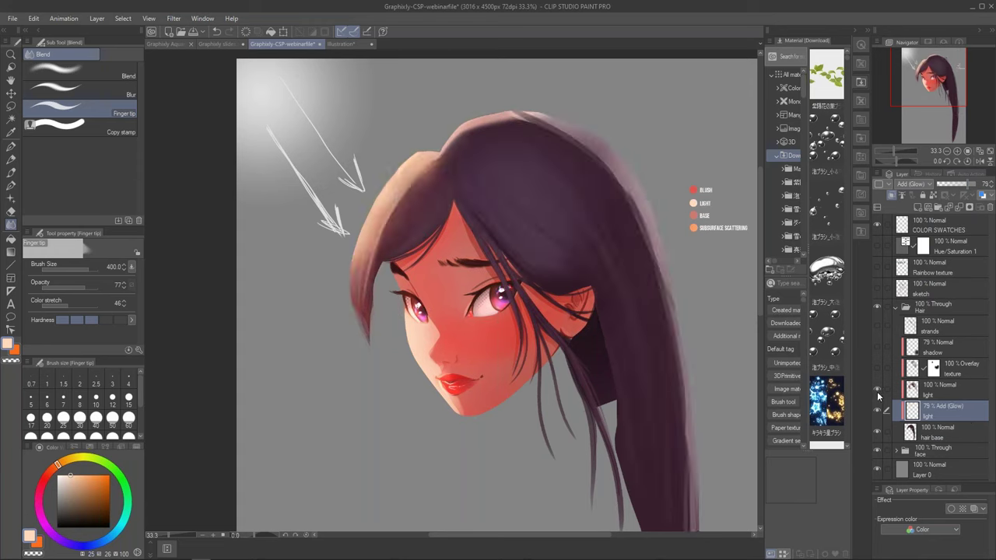
left_click(941, 393, "ctrl")
left_click(963, 396)
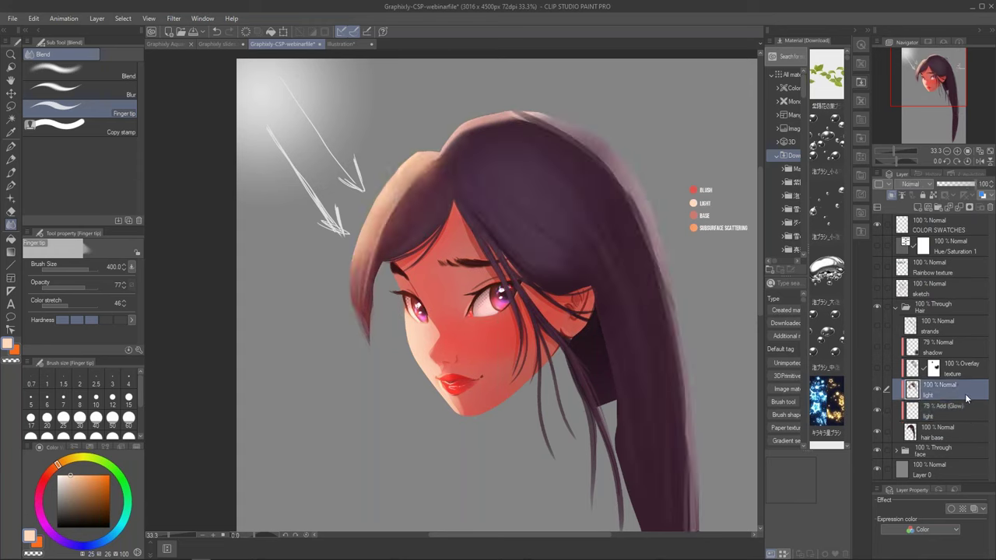
left_click(956, 411, "ctrl")
right_click(956, 411)
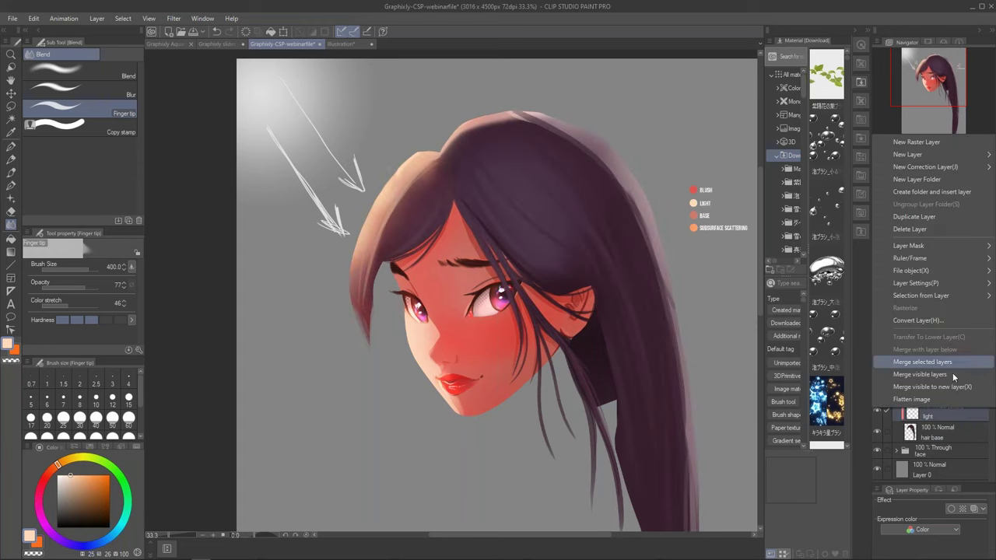
left_click(949, 417)
left_click(955, 410)
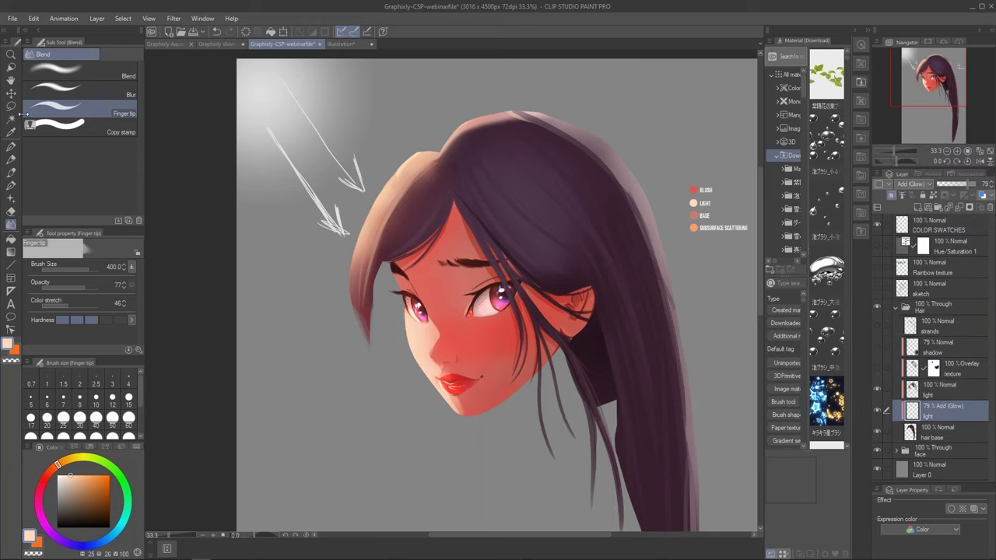
left_click(937, 393)
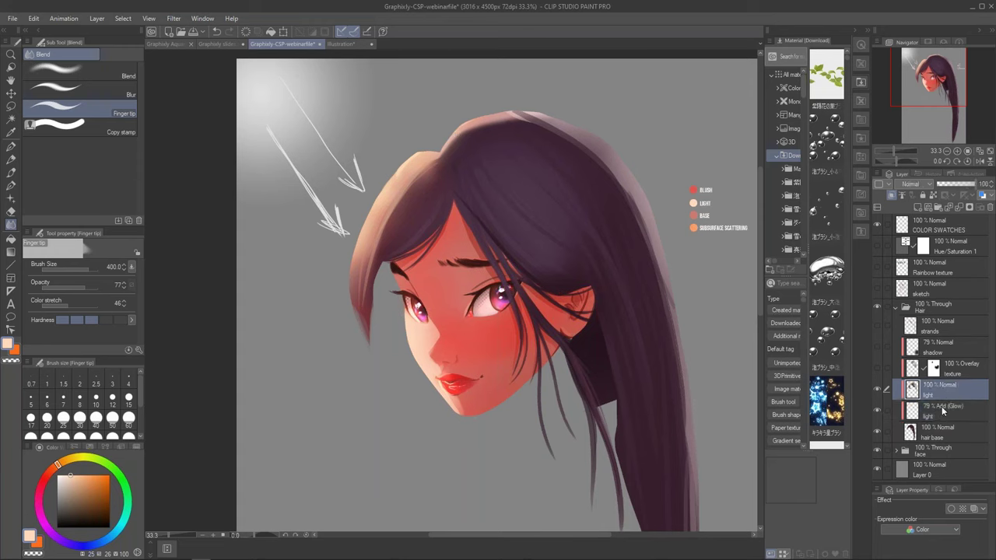
left_click(941, 415)
Show the Overlay texture layer and the shadow layer of the hair.
left_click(964, 372)
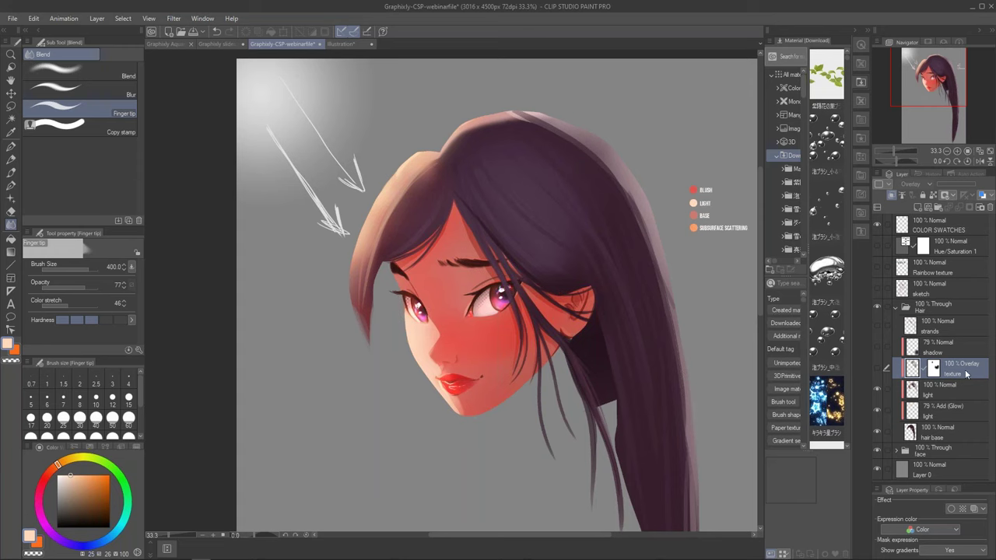
left_click(877, 369)
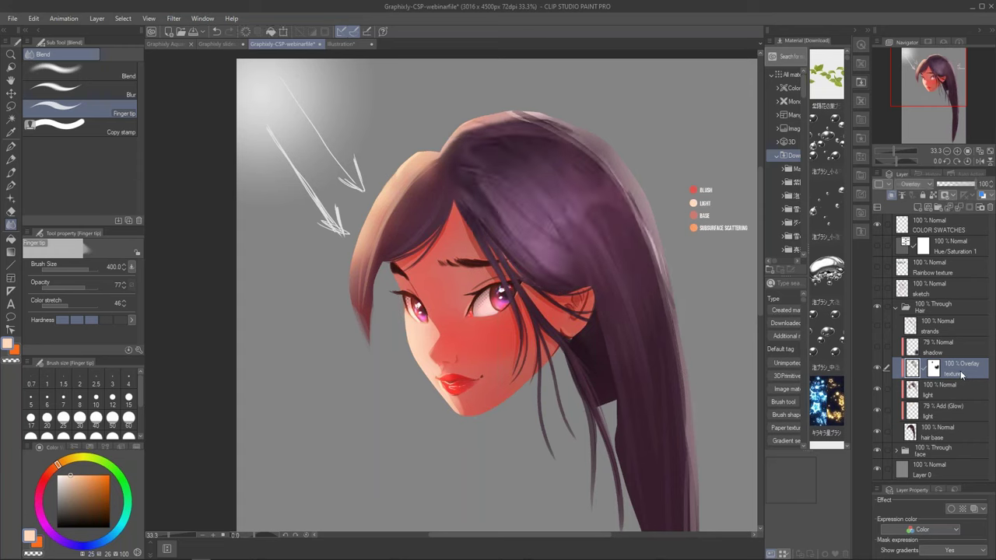
key("k")
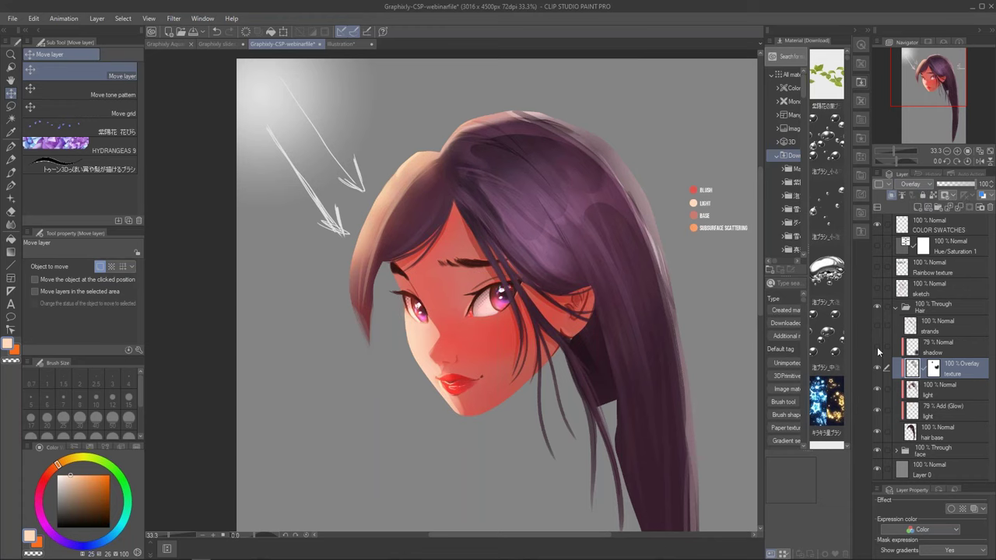
left_click(950, 352)
Preview the strands layer briefly, and add a new raster layer directly above the shadow layer in the Hair folder.
mouse_move(933, 89)
left_mouse_down()
mouse_move(930, 104)
mouse_move(922, 96)
left_mouse_up()
left_click(929, 327)
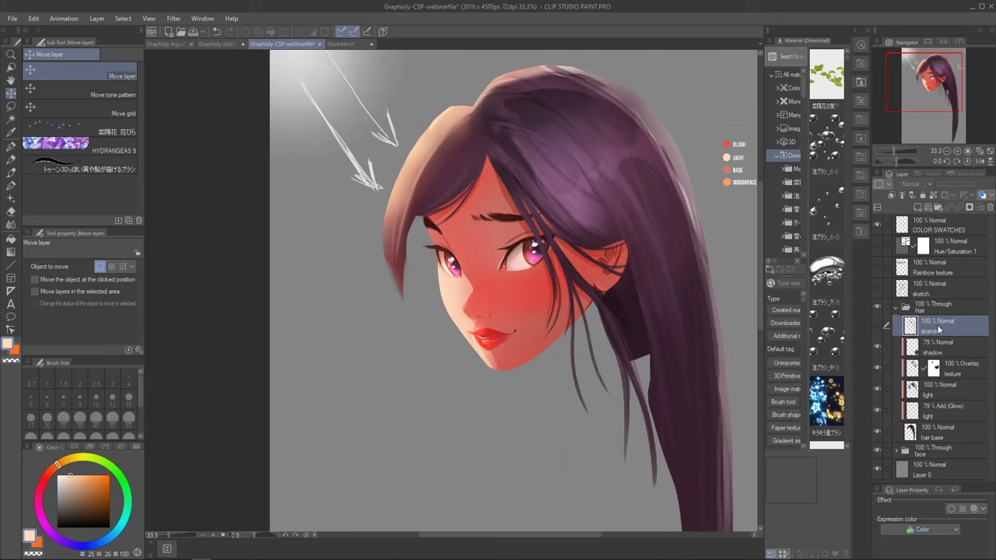
left_click(878, 328)
left_click(877, 332)
left_click(950, 350)
left_click(917, 208)
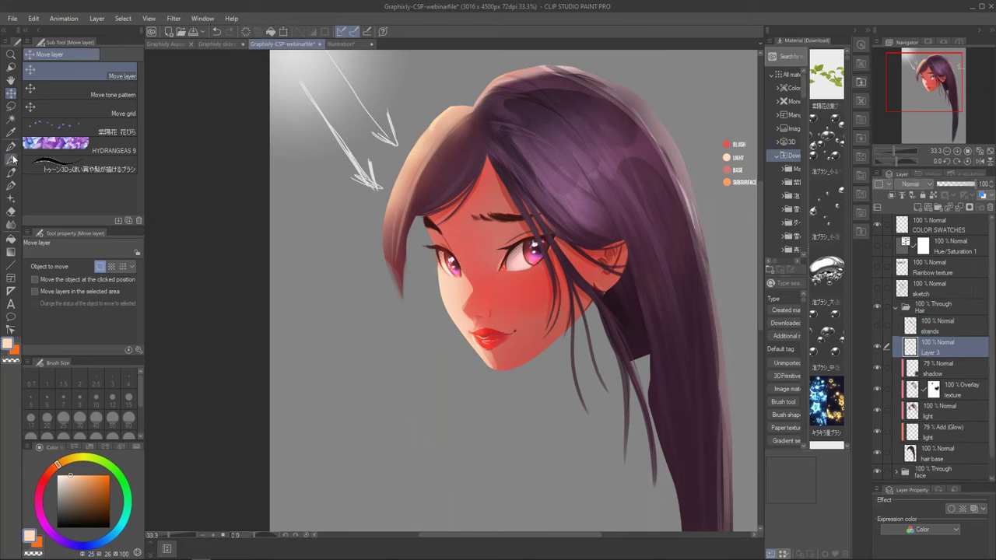
Paint loose strands beside the front lock with the Sketch Lineart brush at size 12, using a light orange sampled from the hair.
left_click(11, 172)
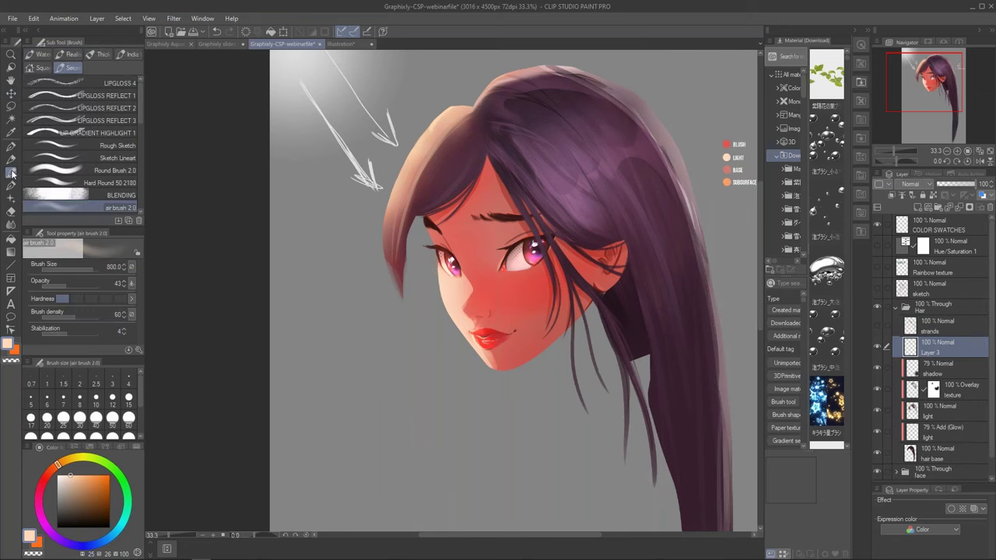
left_click(123, 158)
left_click(433, 135, "alt")
left_click_drag(436, 115, 365, 283)
mouse_move(388, 212)
left_mouse_down()
mouse_move(376, 261)
mouse_move(414, 359)
left_mouse_up()
mouse_move(395, 207)
left_mouse_down()
mouse_move(387, 293)
mouse_move(401, 354)
left_mouse_up()
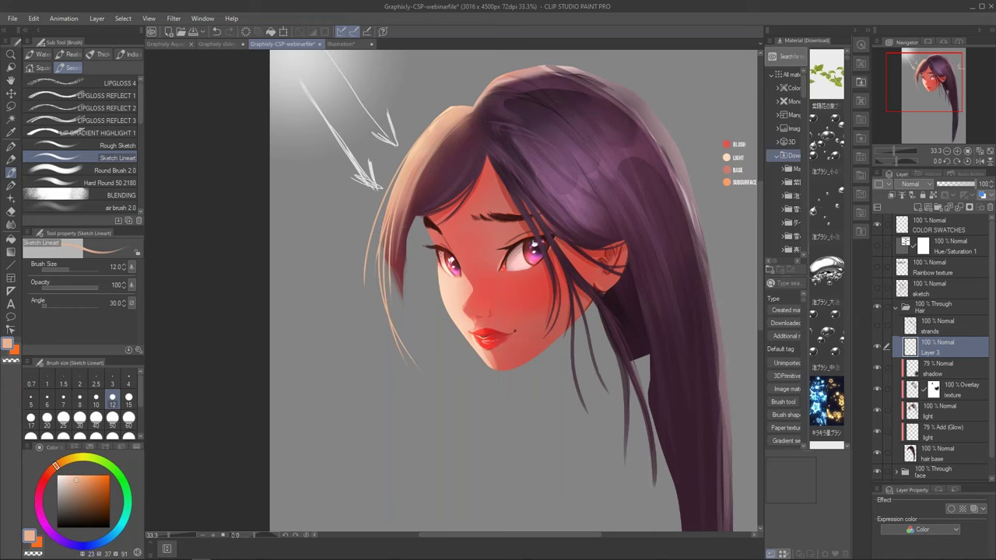
left_click_drag(399, 164, 378, 327)
Reduce the Sketch Lineart brush to size 4 and add a finer strand beside the front lock.
key("bracketleft")
key("bracketleft")
key("bracketleft")
key("bracketleft")
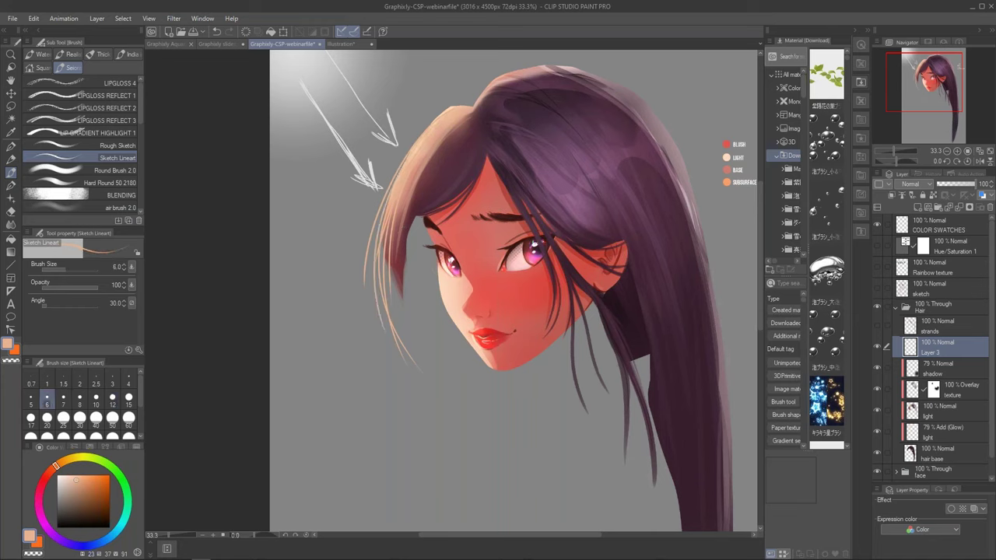
key("bracketleft")
key("bracketleft")
left_click_drag(391, 232, 386, 289)
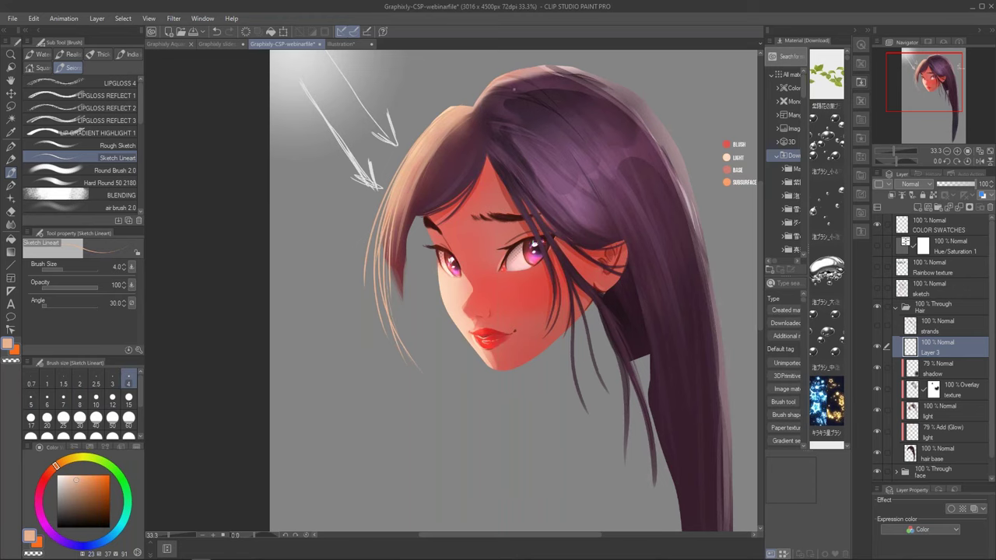
Show the finished strands layer, hide the new Layer 3, and make the strands layer active.
left_click(946, 152)
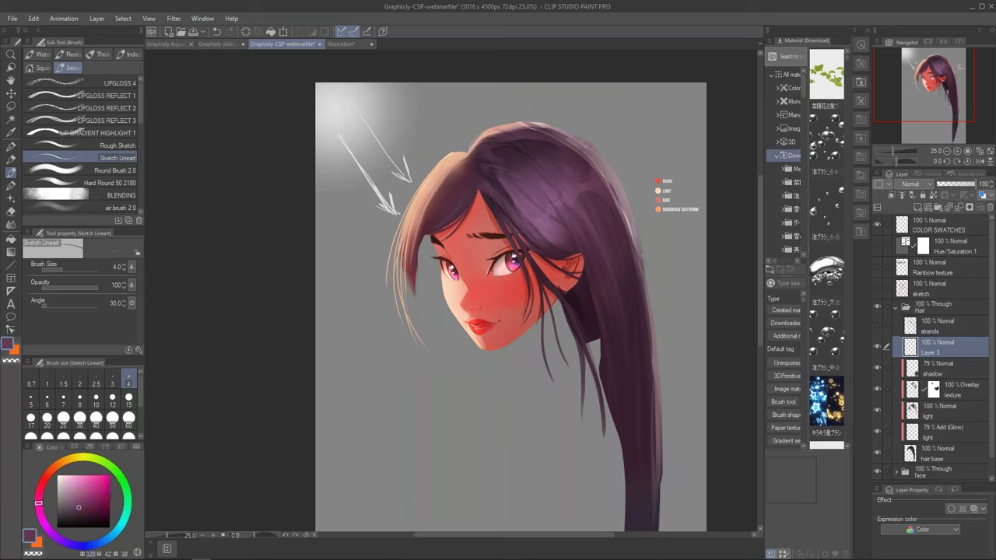
left_click(877, 325)
left_click(496, 199, "alt")
left_click(496, 200, "alt")
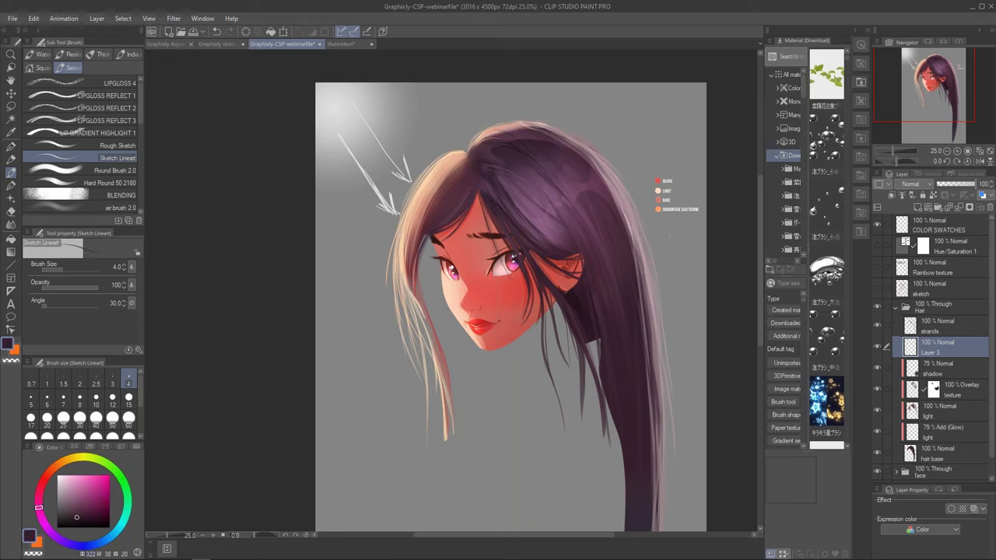
left_click(877, 352)
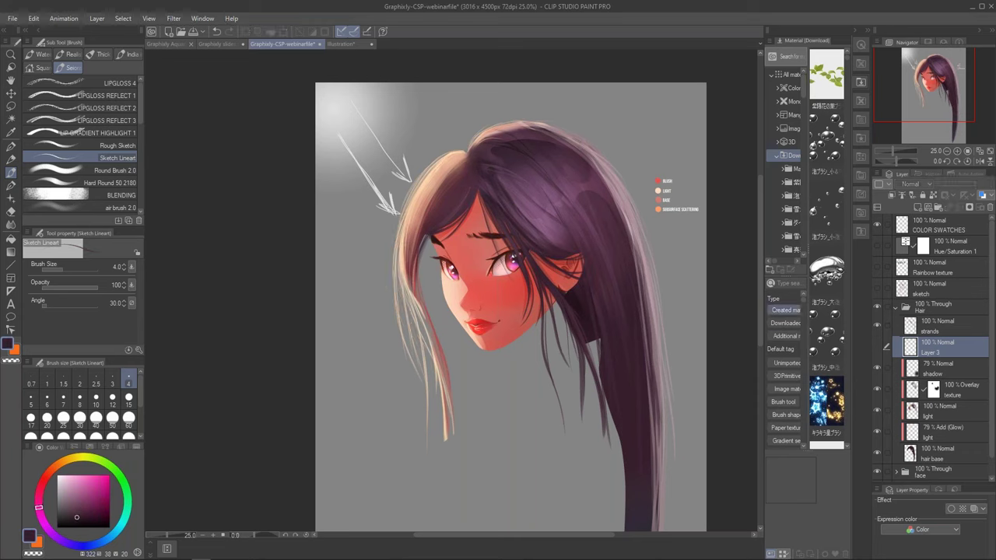
key("alt+bracketright")
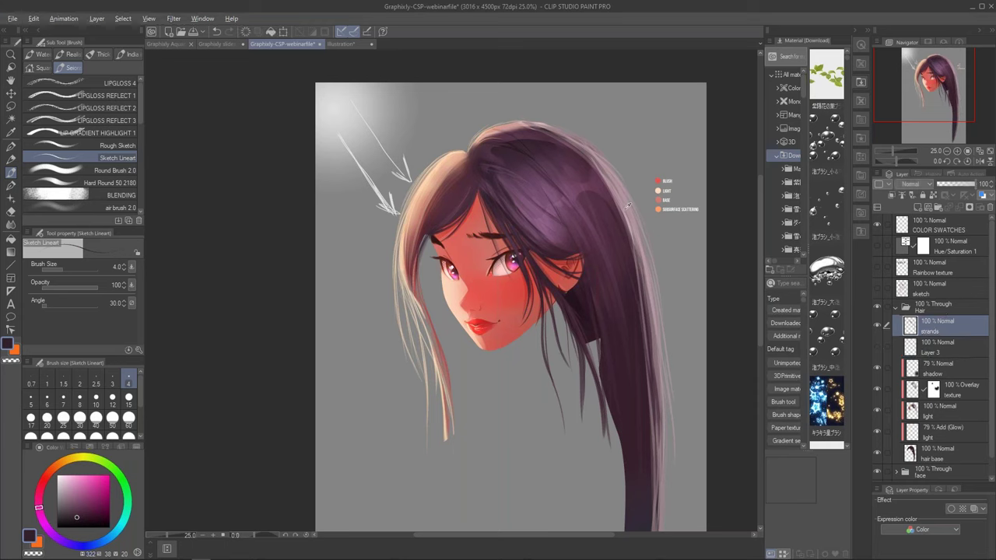
Sample colors from the hair's back edge and parting, and choose the Hair base / sketch brush.
left_click(628, 204, "alt")
left_click(620, 190, "alt")
left_click(480, 189, "alt")
left_click(487, 185, "alt")
left_click_drag(139, 119, 143, 144)
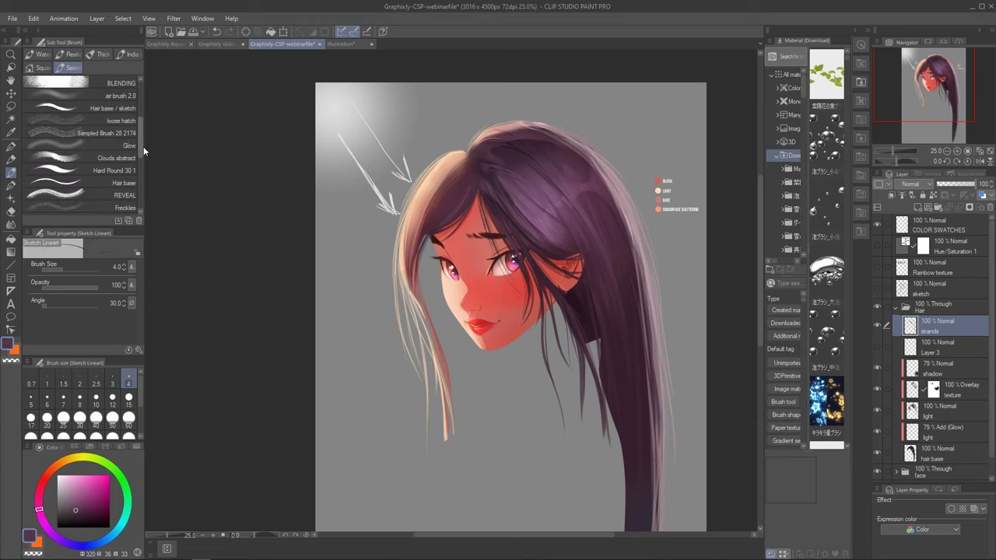
left_click(133, 113)
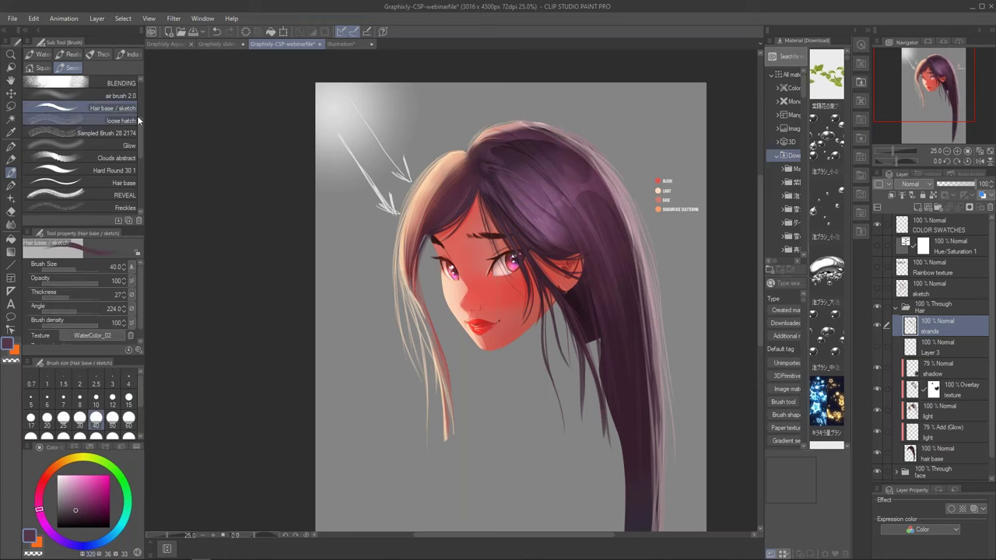
Paint a loose strand beside the front lock at brush size 20, using a light peach sampled from the lit hair edge.
left_click(957, 151)
left_click(397, 179, "alt")
mouse_move(396, 179)
left_mouse_down()
mouse_move(385, 204)
mouse_move(401, 432)
left_mouse_up()
key("ctrl+z")
key("bracketleft")
key("bracketleft")
key("bracketleft")
key("bracketleft")
key("bracketleft")
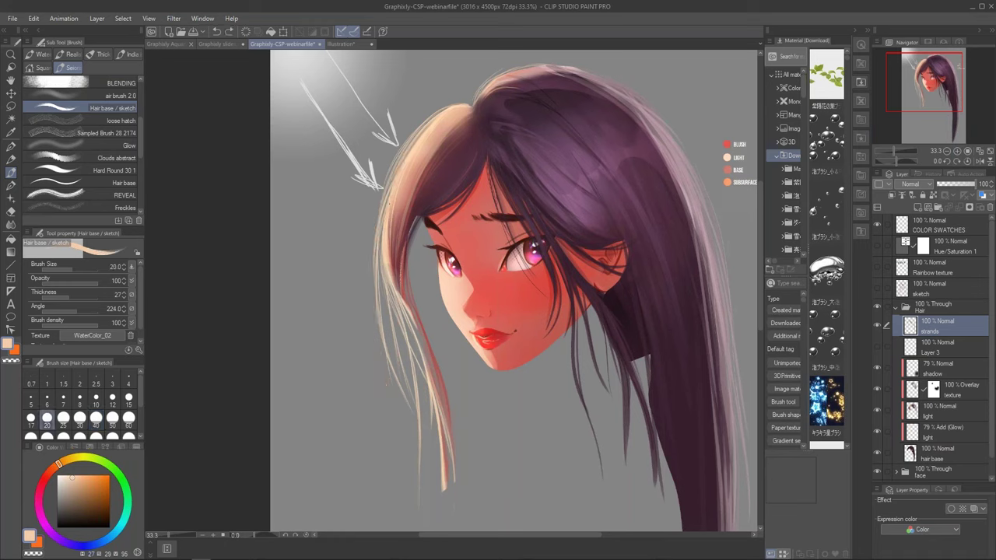
mouse_move(398, 152)
left_mouse_down()
mouse_move(378, 246)
mouse_move(374, 342)
left_mouse_up()
Reduce the Hair base / sketch brush to size 10 and paint thinner long strands along the front lock.
key("bracketleft")
key("bracketleft")
left_click_drag(381, 218, 410, 426)
left_click_drag(395, 257, 445, 445)
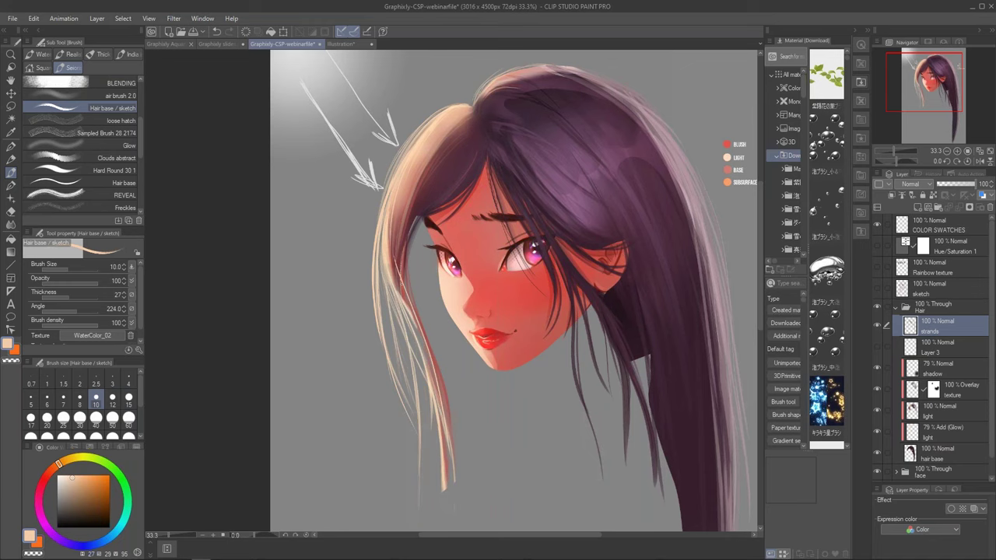
key("ctrl+z")
left_click_drag(413, 315, 446, 420)
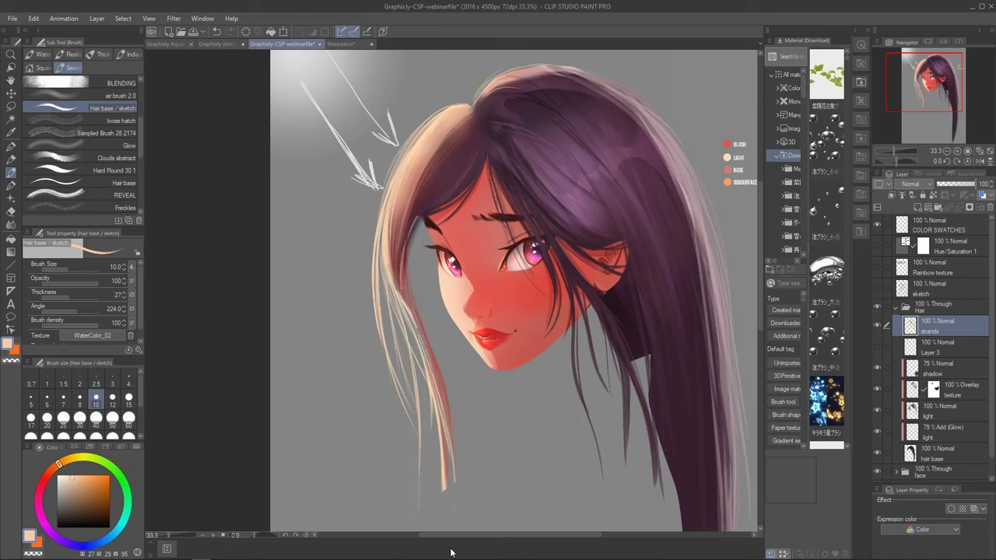
Collapse the Hair layer folder and make the folder active with the Move layer tool.
left_click(899, 307)
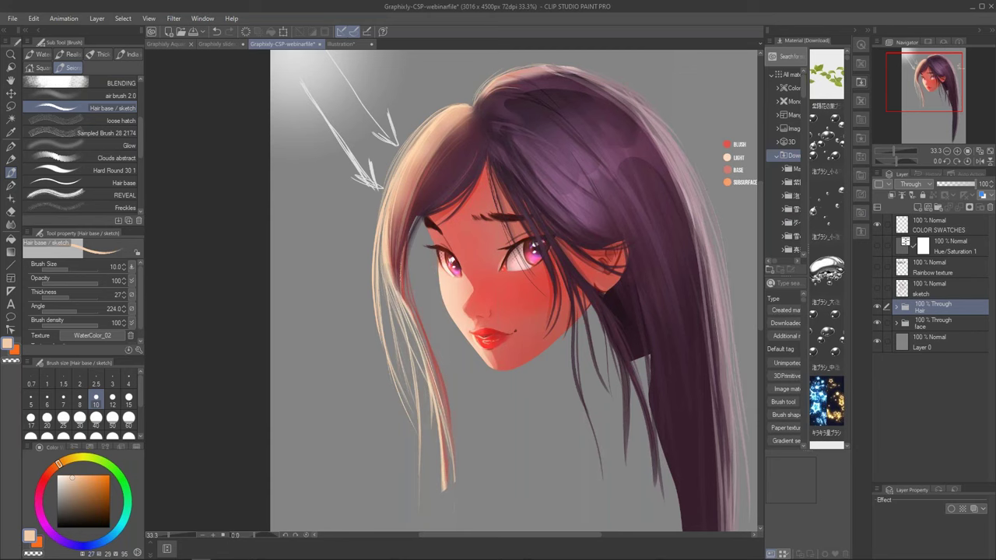
key("k")
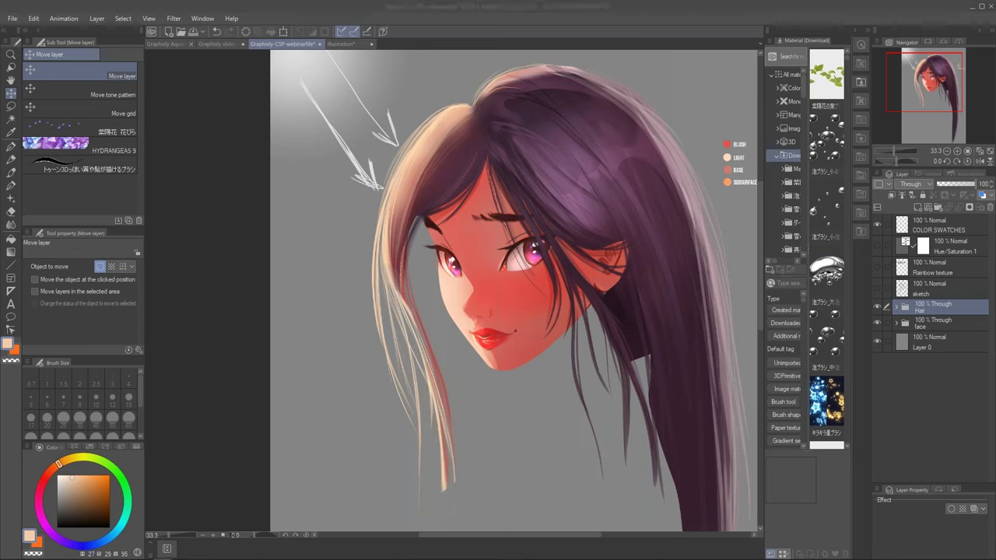
left_click(478, 405)
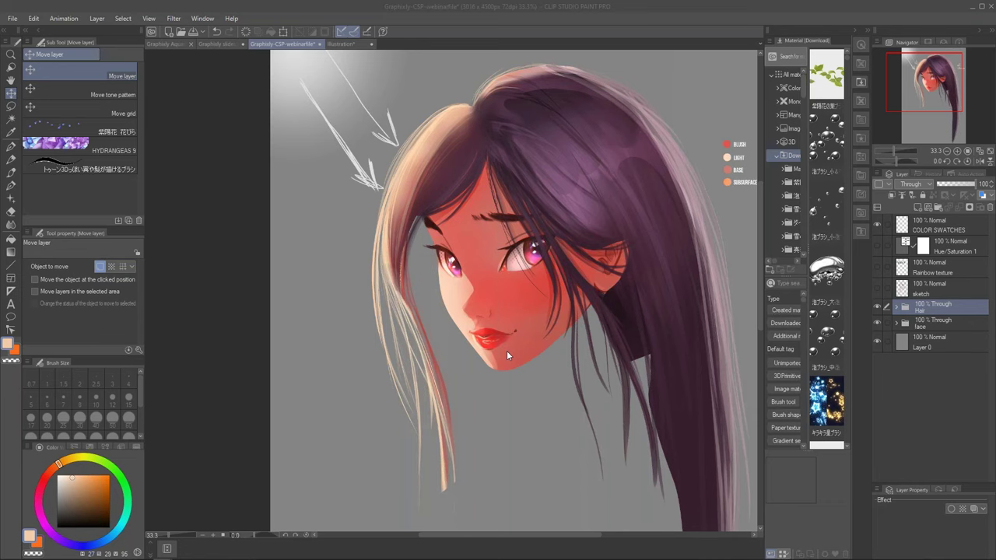
left_click(947, 308)
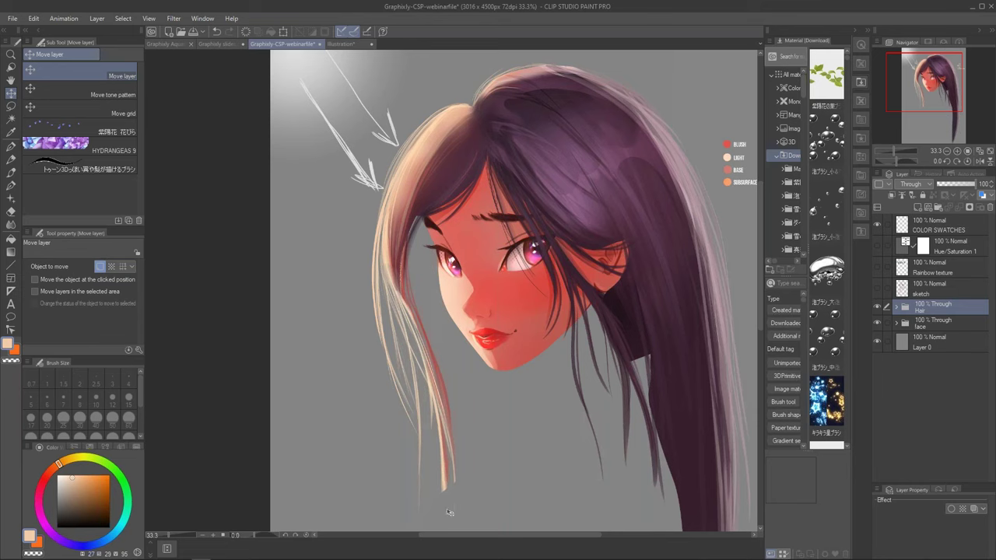
Duplicate the Hair and face folders together and merge the two copies into a single layer above the originals.
left_click(944, 325, "ctrl")
left_click(918, 208)
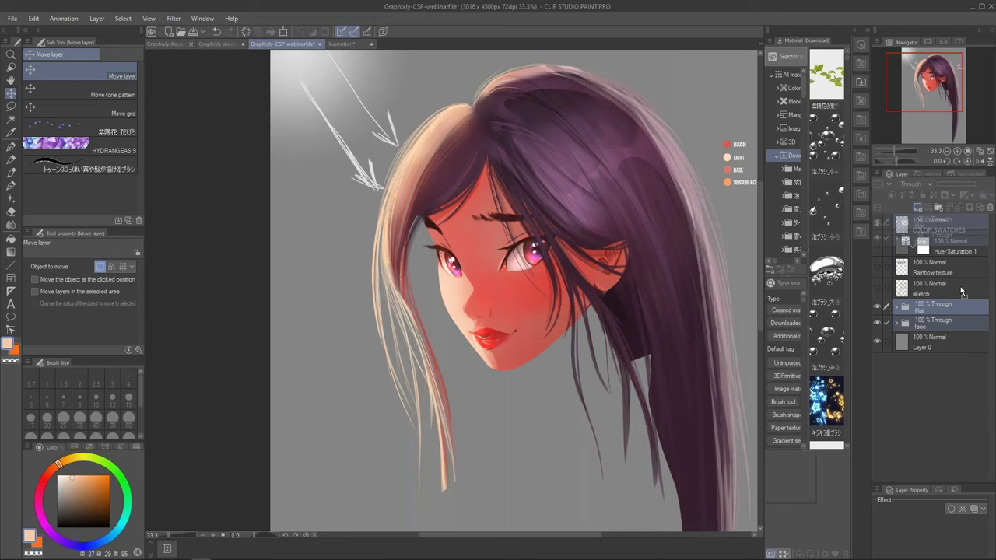
left_click_drag(945, 340, 952, 315)
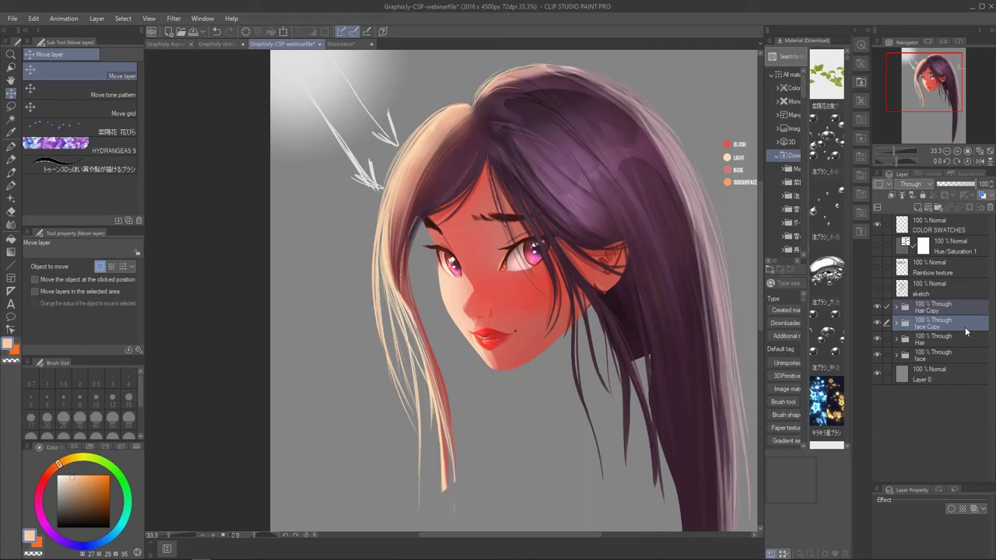
right_click(964, 326)
left_click(949, 281)
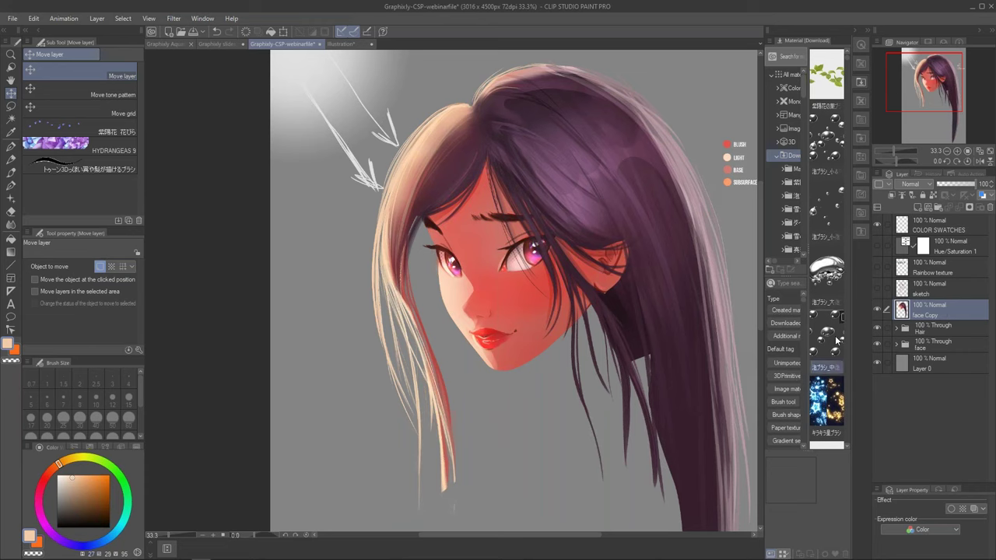
Add a Tone Curve correction layer above the merged face Copy layer, keeping the RGB channel selected.
right_click(957, 309)
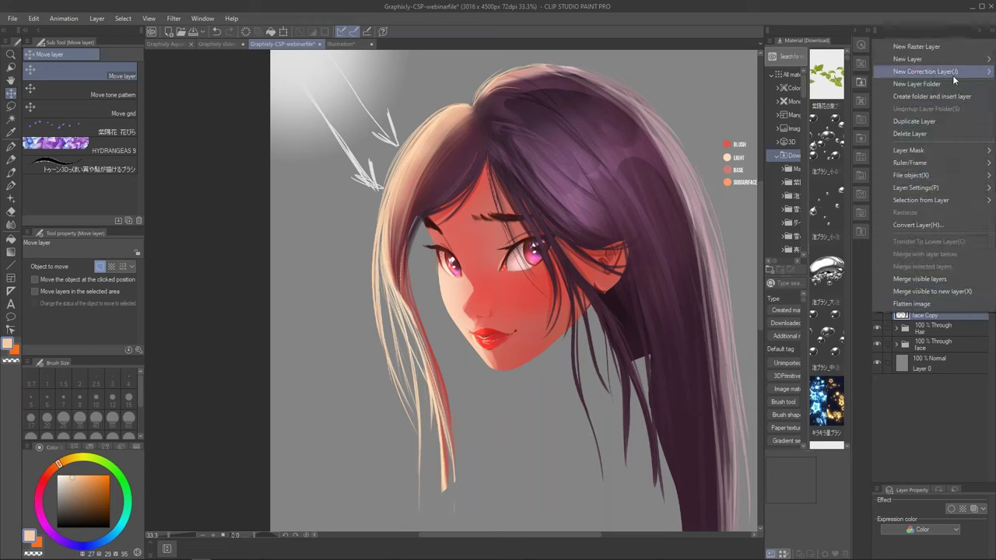
mouse_move(958, 73)
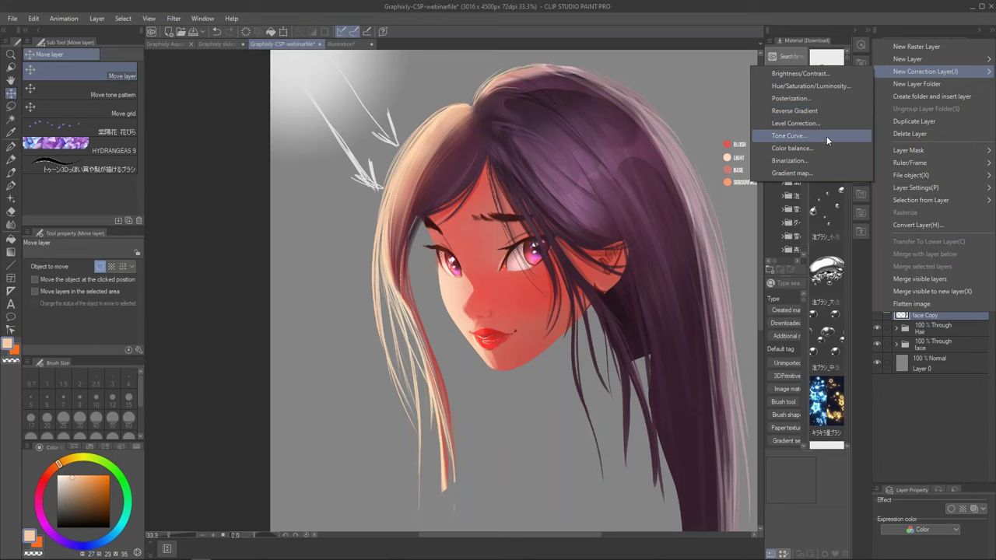
left_click(826, 136)
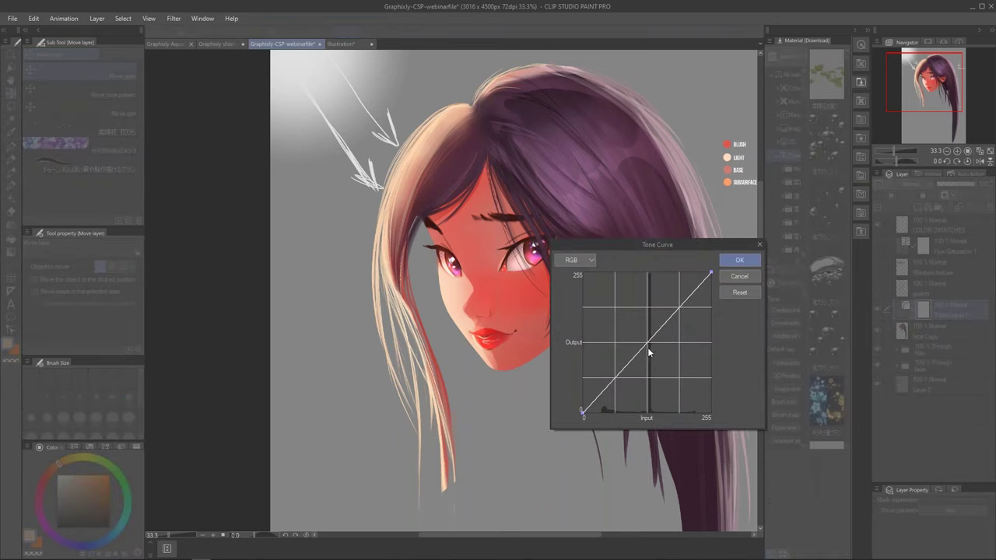
left_click(589, 263)
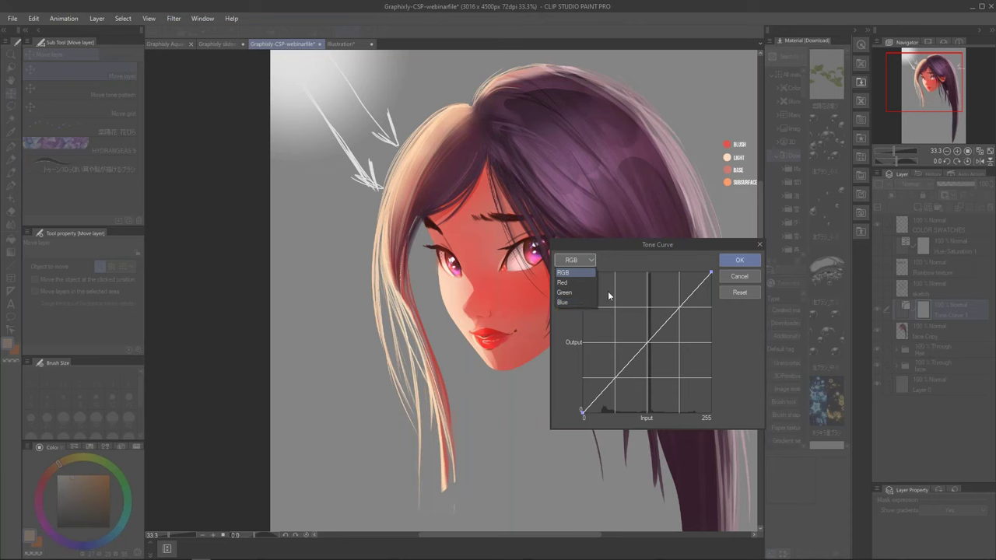
left_click(583, 273)
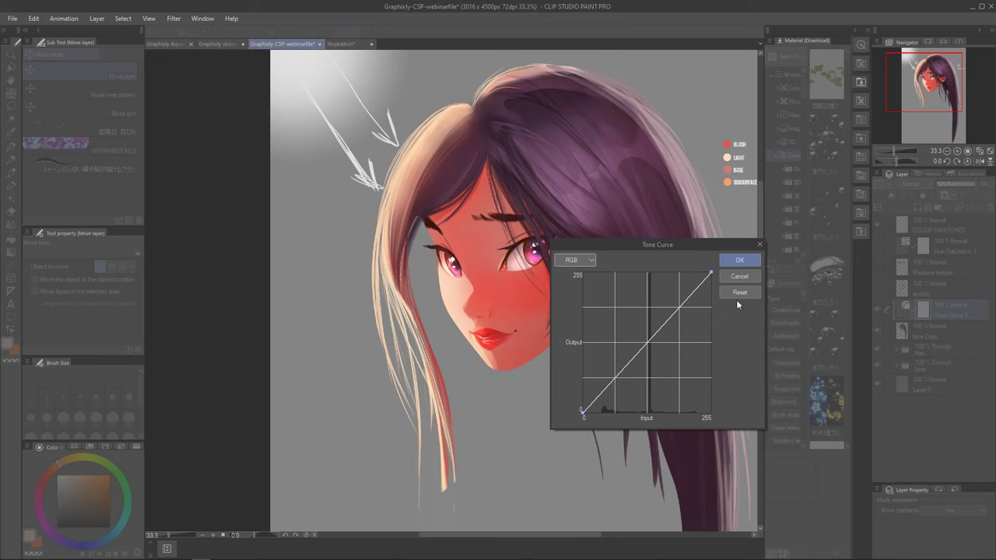
Add alternating high and low points along the highlight end of the RGB tone curve.
mouse_move(710, 273)
left_mouse_down()
mouse_move(710, 372)
mouse_move(711, 273)
left_mouse_up()
mouse_move(582, 410)
left_mouse_down()
mouse_move(578, 288)
mouse_move(582, 339)
mouse_move(565, 404)
mouse_move(582, 414)
left_mouse_up()
left_click(698, 285)
mouse_move(698, 289)
left_mouse_down()
mouse_move(696, 387)
mouse_move(694, 284)
mouse_move(691, 293)
left_mouse_up()
mouse_move(690, 293)
left_mouse_down()
mouse_move(693, 312)
mouse_move(685, 289)
left_mouse_up()
left_click_drag(659, 336, 673, 327)
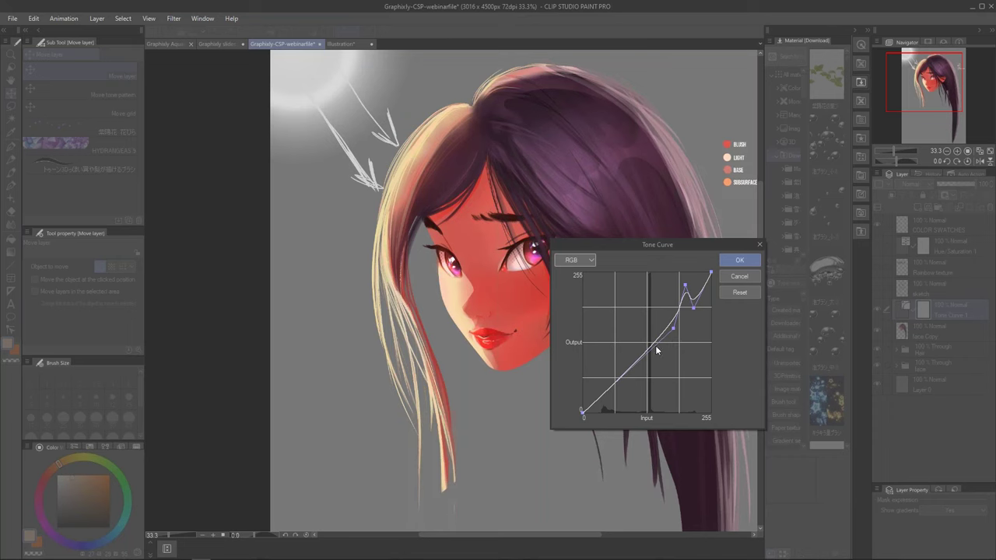
Continue the alternating peaks and dips through the midtones and shadows of the RGB curve, and apply it.
left_click_drag(665, 340, 655, 288)
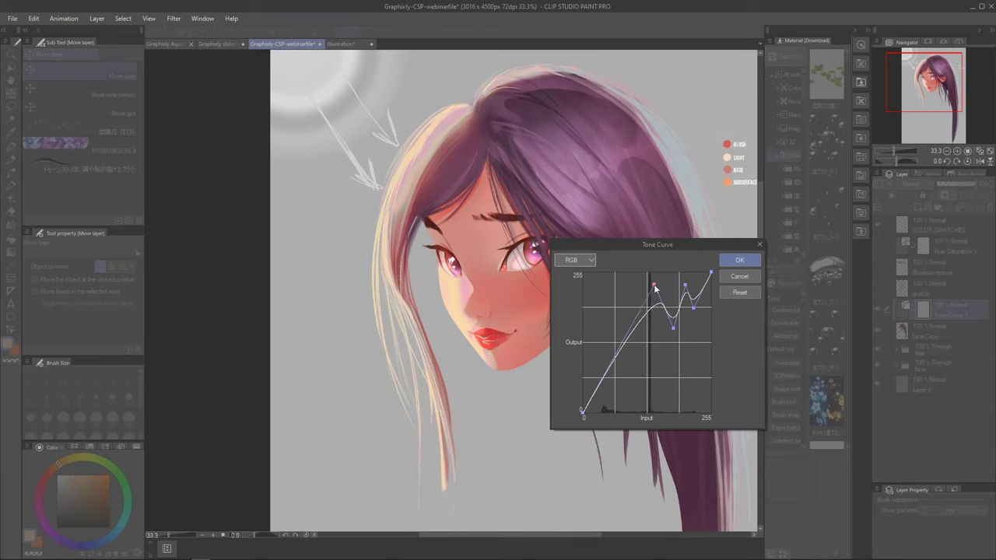
left_click_drag(633, 331, 619, 301)
mouse_move(605, 354)
left_mouse_down()
mouse_move(616, 373)
mouse_move(586, 355)
left_mouse_up()
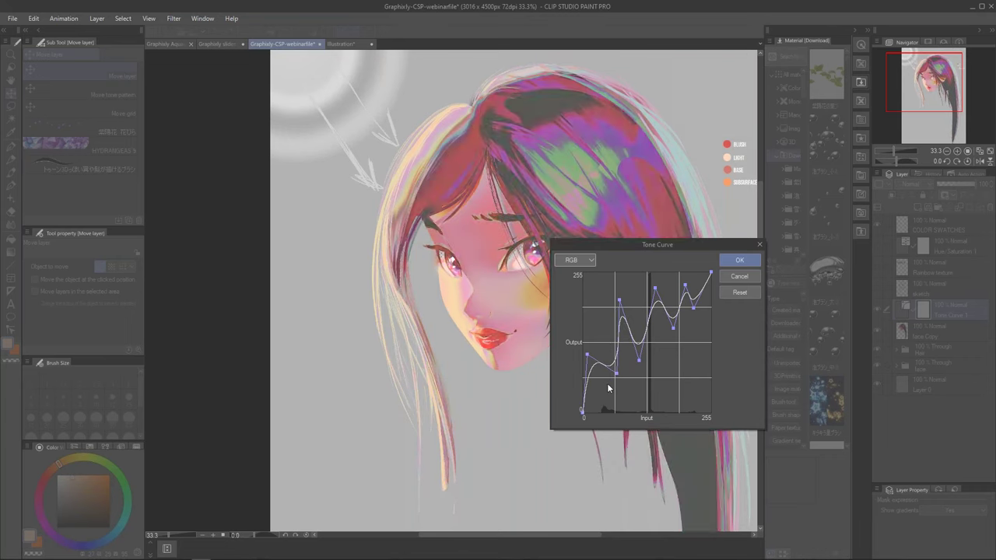
left_click(593, 263)
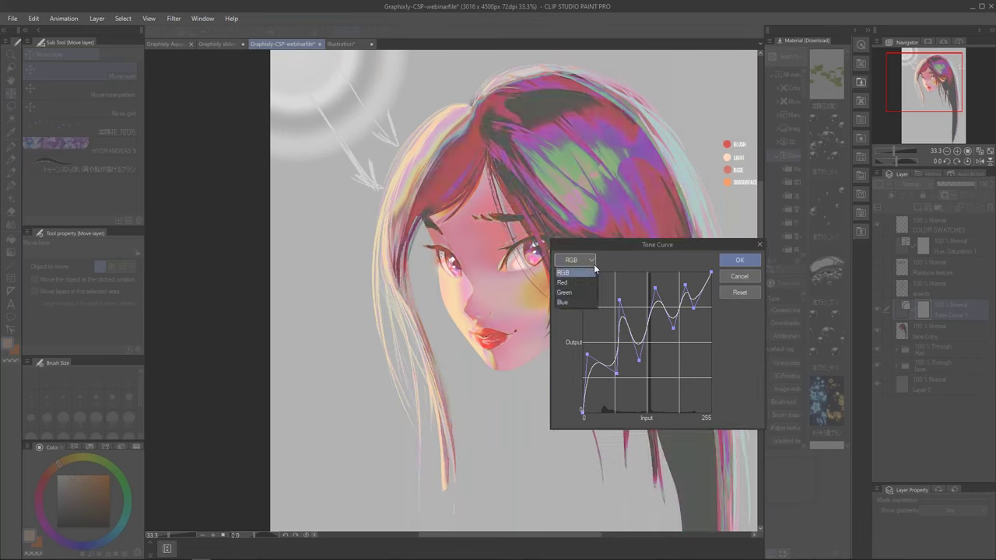
left_click(592, 263)
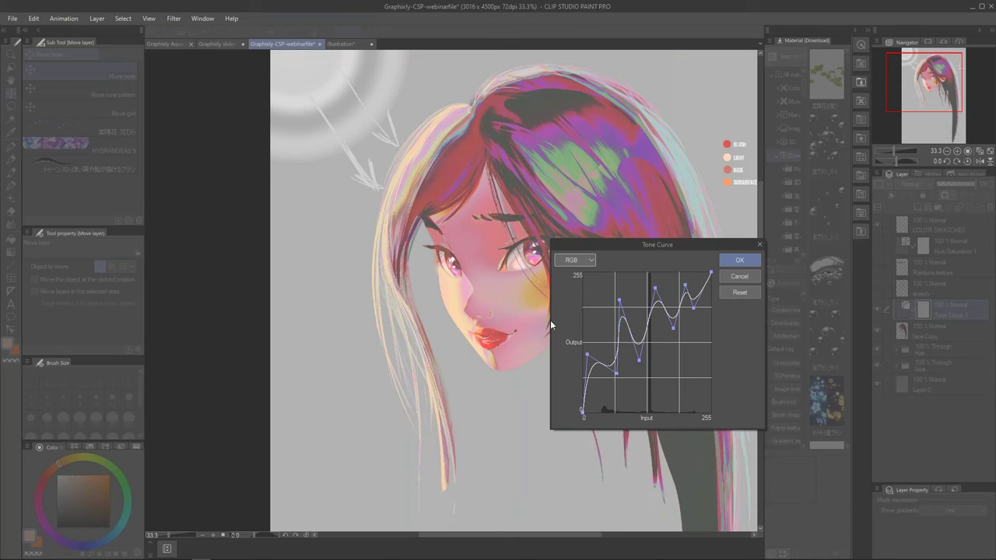
left_click_drag(704, 246, 706, 227)
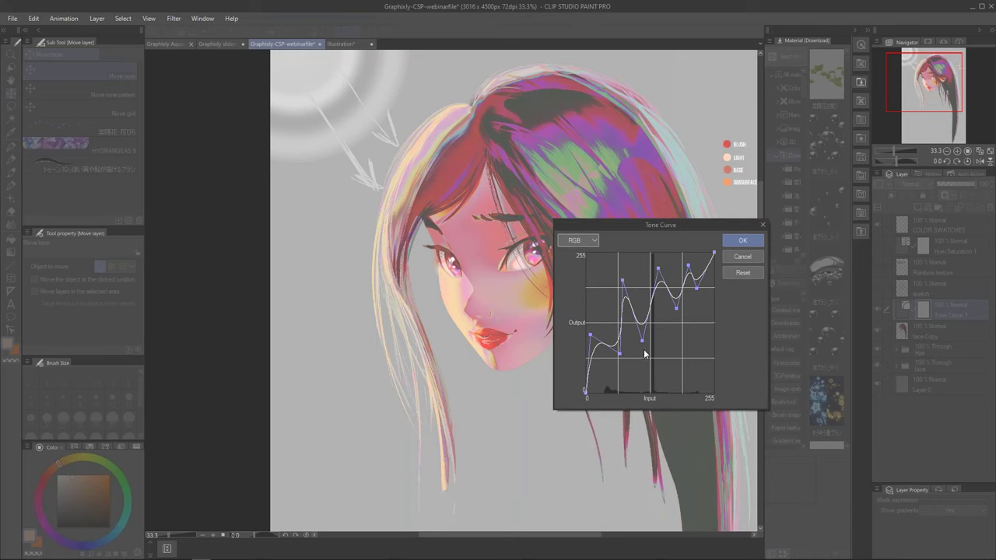
left_click(742, 241)
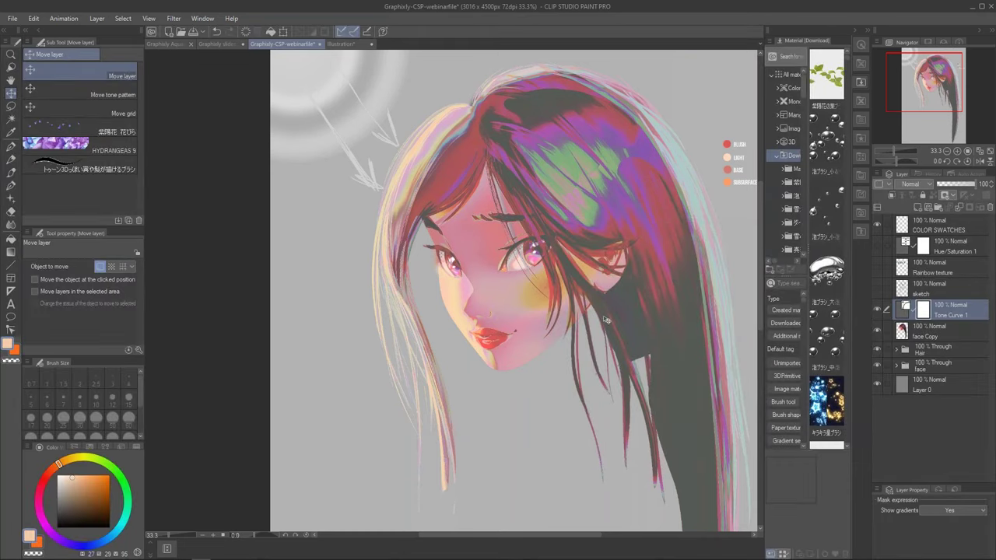
Try the Soft light and Color blending modes on the Tone Curve layer, and set it to Hue.
left_click(911, 184)
left_click(916, 324)
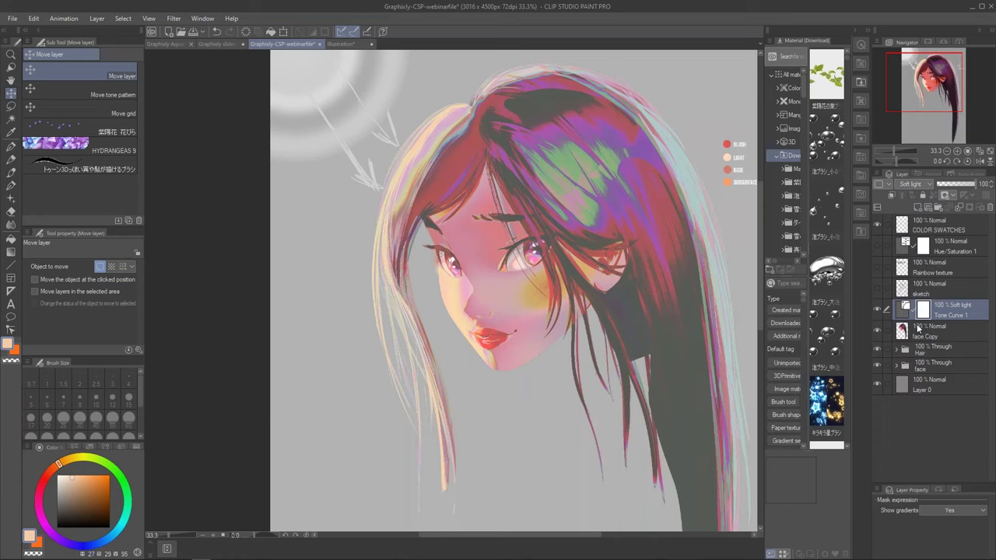
left_click(911, 184)
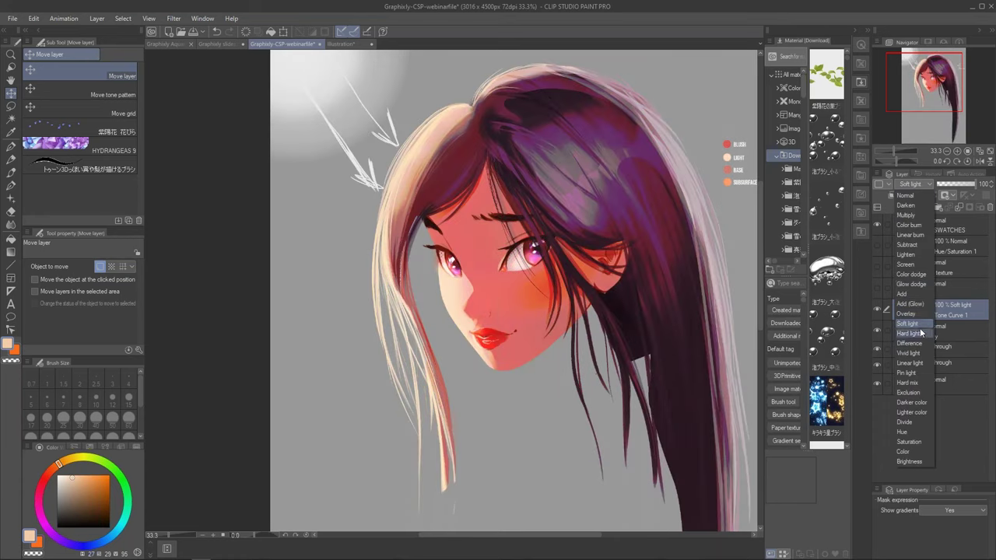
left_click(910, 452)
left_click(910, 185)
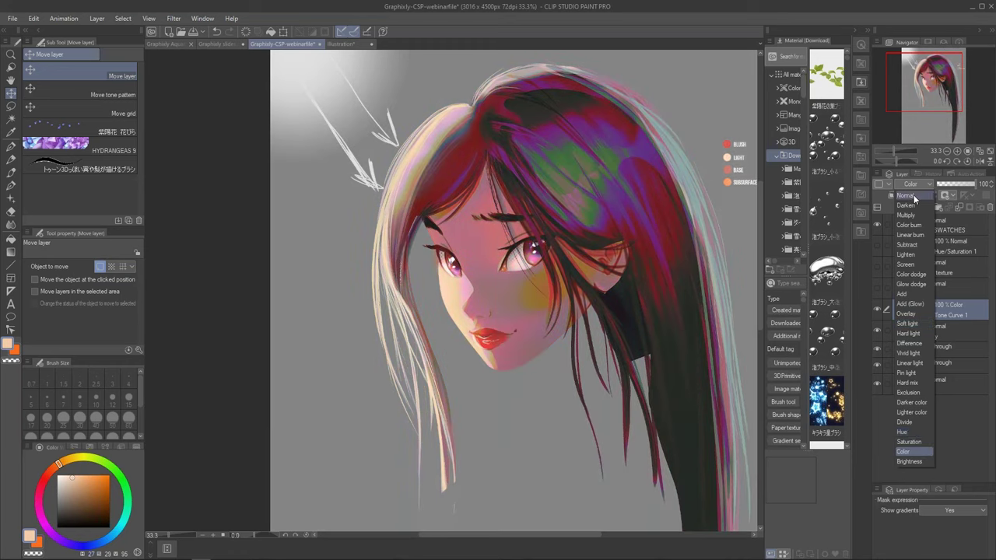
left_click(904, 433)
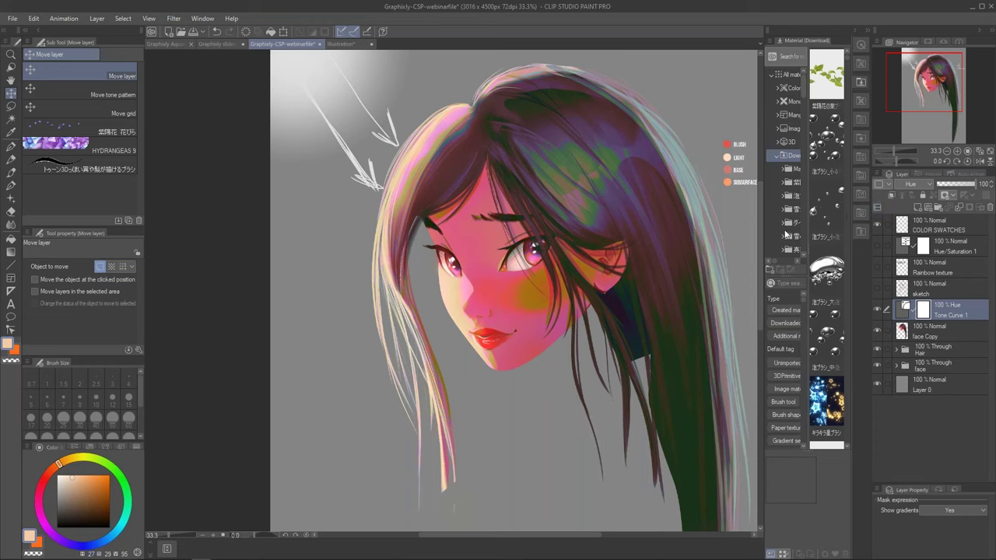
Lower the Hue tone curve layer to 45% opacity and erase its effect from the face with the Soft eraser at size 200.
left_click_drag(966, 188, 955, 187)
key("e")
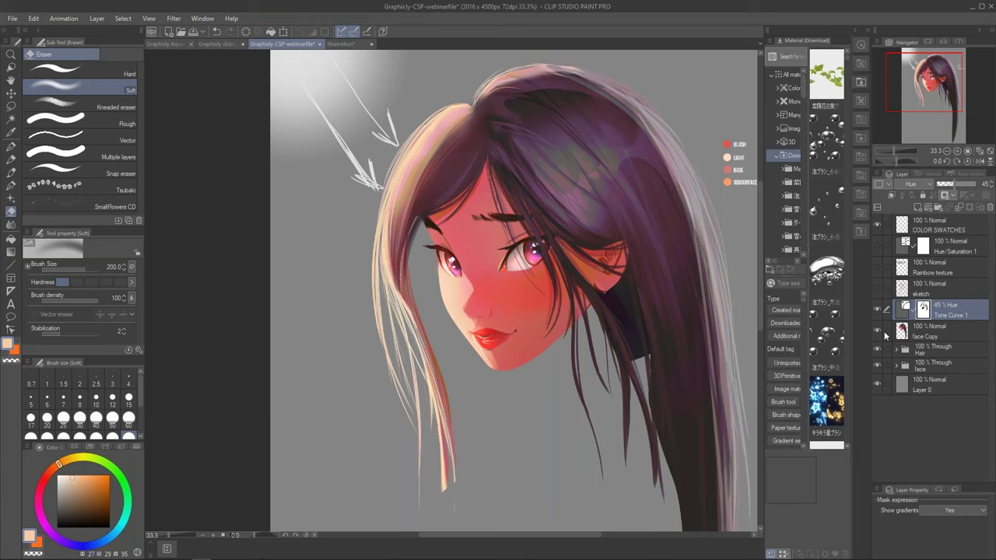
left_click(877, 310)
Add a second Tone Curve correction layer and shape its RGB curve into alternating peaks and dips from highlights to shadows.
right_click(952, 314)
mouse_move(938, 70)
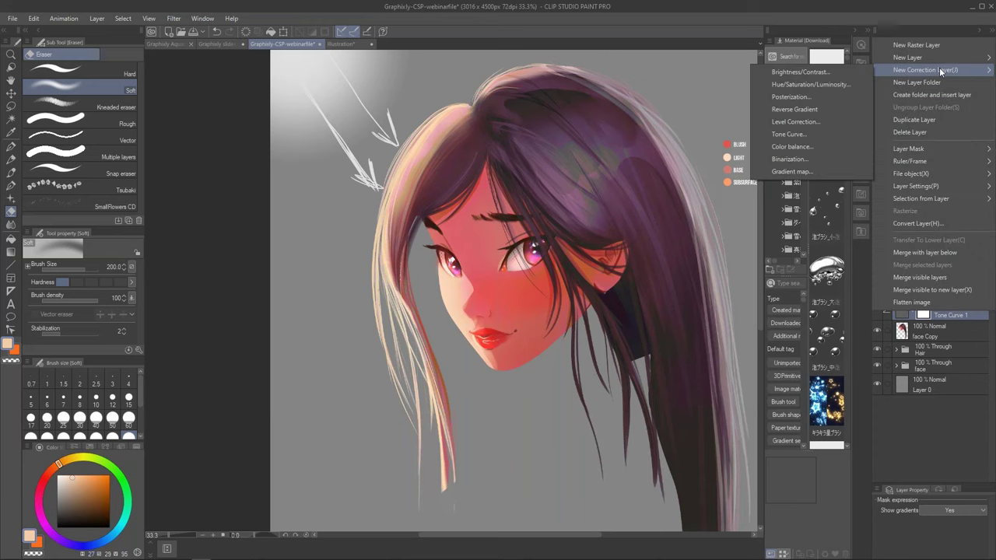
left_click(802, 134)
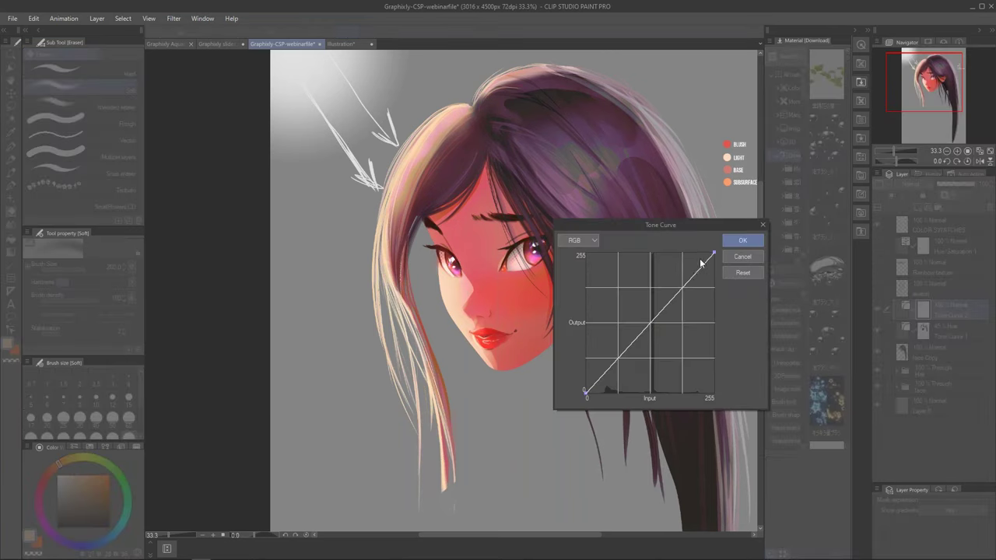
left_click_drag(707, 275, 687, 314)
left_click(658, 253)
left_click(658, 330)
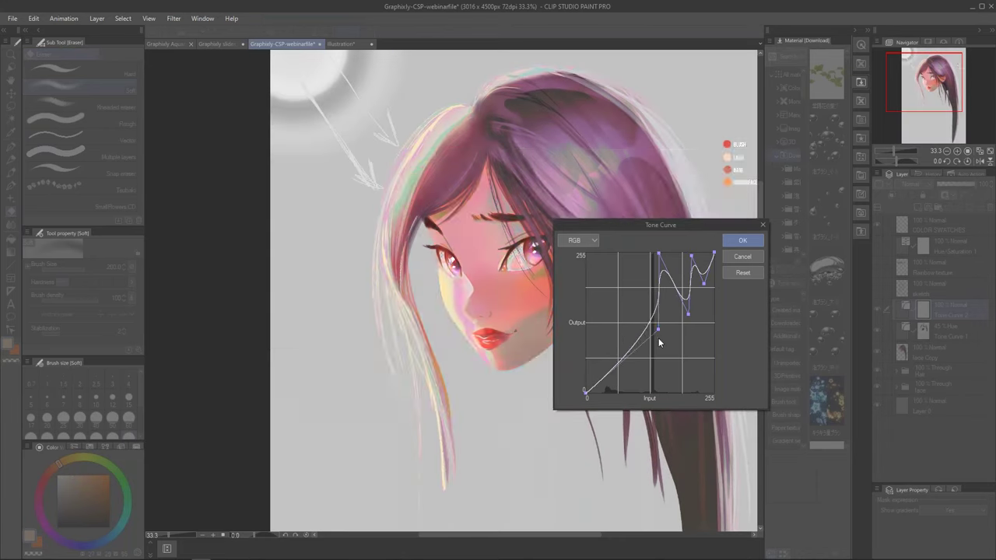
left_click_drag(611, 368, 610, 258)
left_click_drag(588, 362, 587, 328)
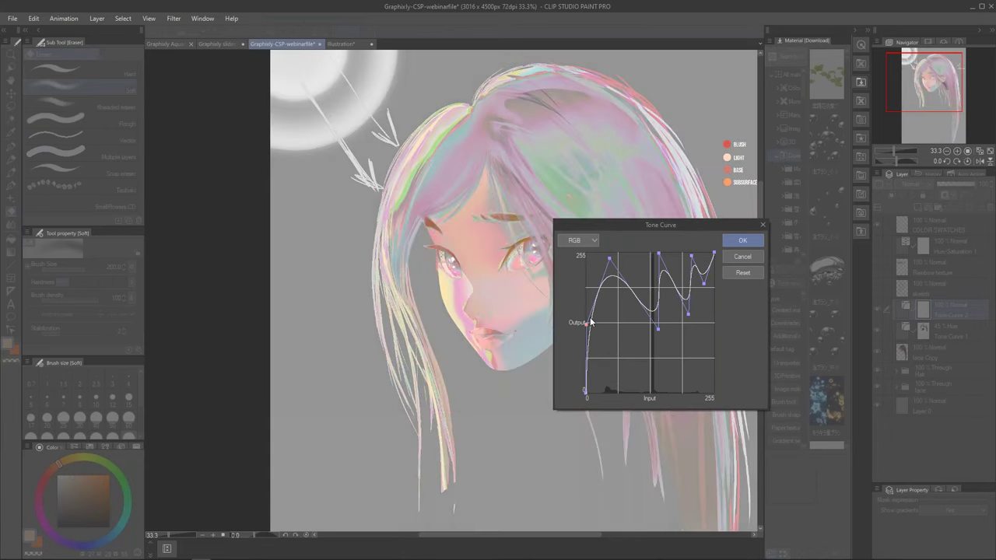
left_click(608, 343)
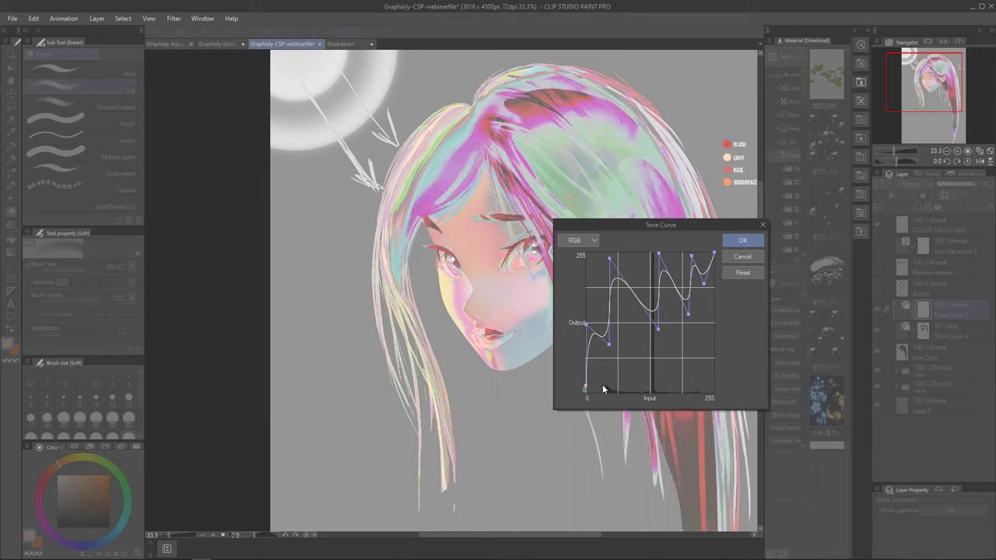
Shift the shadow and midtone peaks, deepen the midtone and highlight dips of the second RGB curve, and apply it.
mouse_move(588, 327)
left_mouse_down()
mouse_move(599, 326)
mouse_move(594, 311)
left_mouse_up()
left_click_drag(610, 258, 627, 262)
left_click_drag(658, 329, 657, 381)
left_click_drag(658, 254, 669, 276)
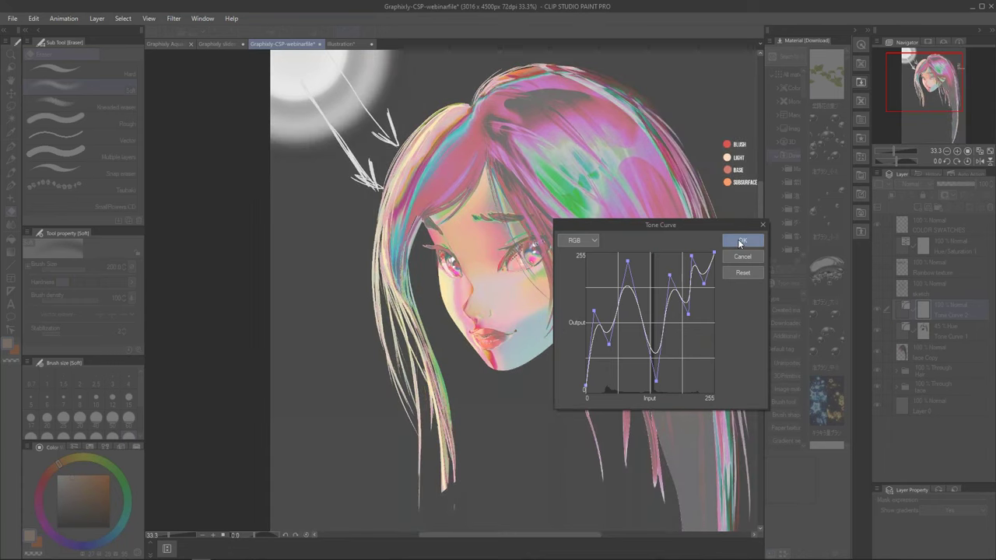
left_click_drag(687, 314, 689, 355)
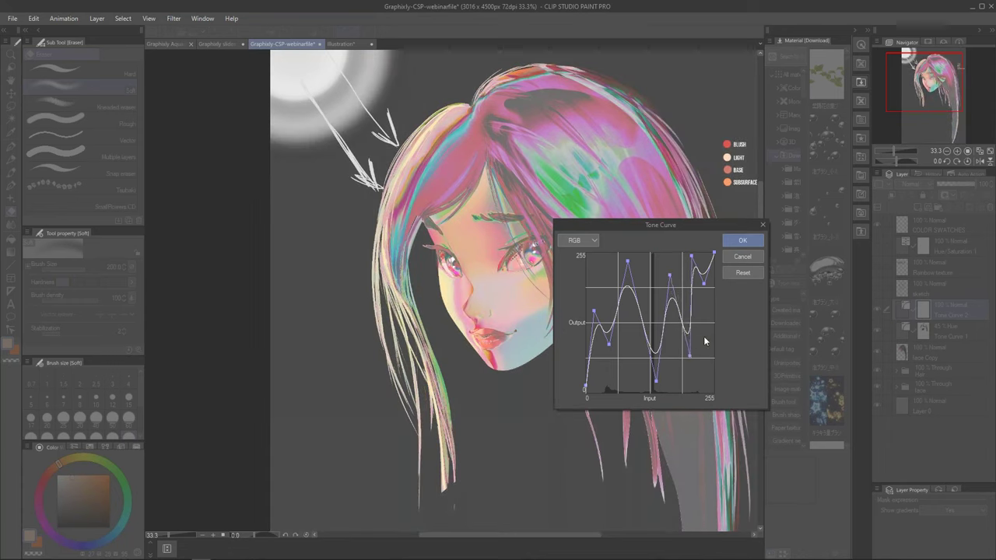
left_click(741, 241)
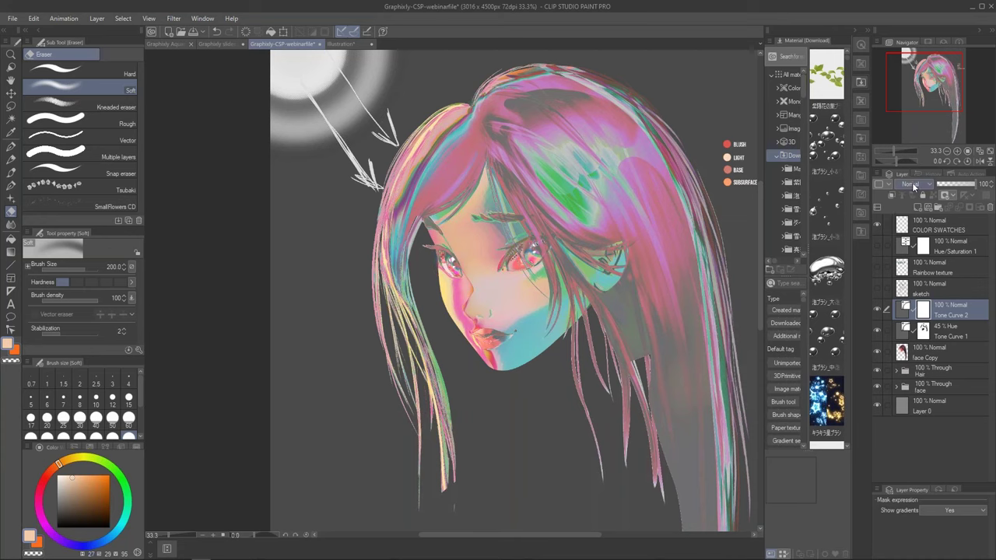
Try Hue, Color, Color dodge and Glow dodge blending on the second Tone Curve layer, and set it to Pin light.
left_click(915, 186)
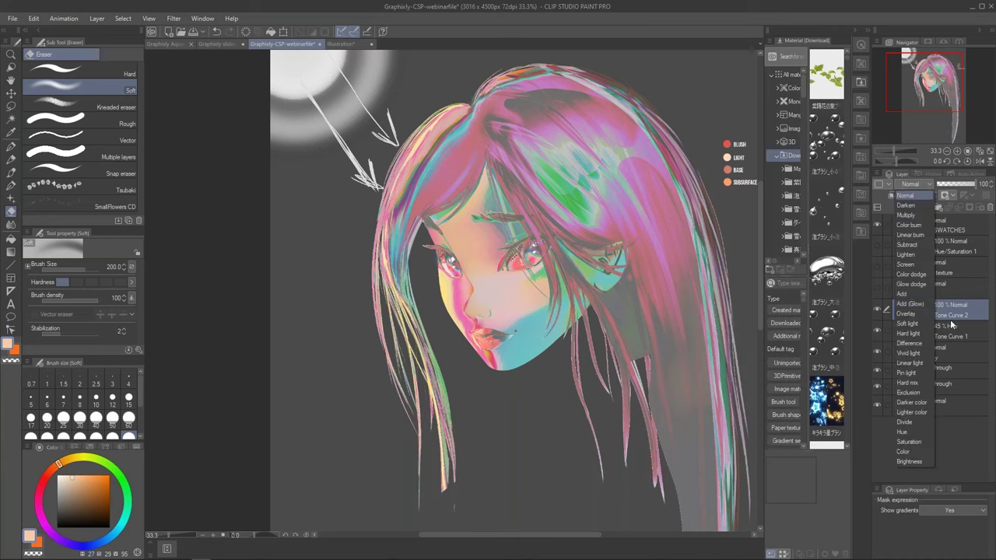
left_click(907, 434)
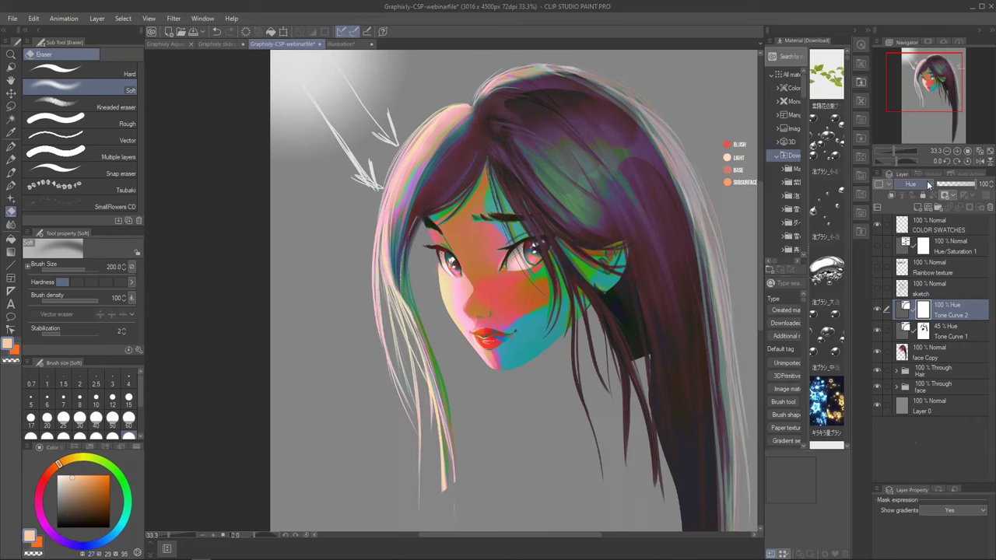
left_click(925, 185)
left_click(912, 458)
left_click(922, 187)
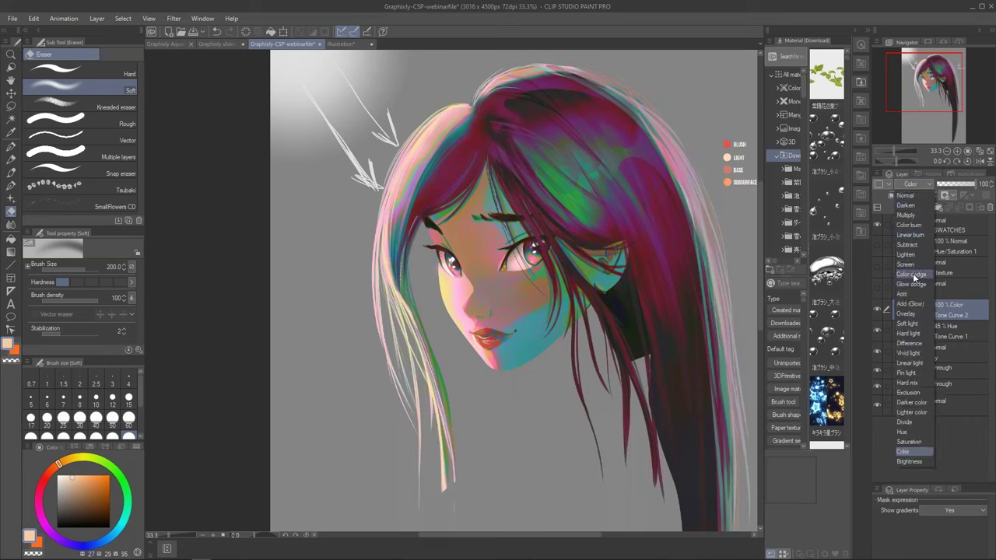
left_click(914, 276)
left_click(918, 186)
left_click(914, 284)
left_click(917, 184)
left_click(908, 372)
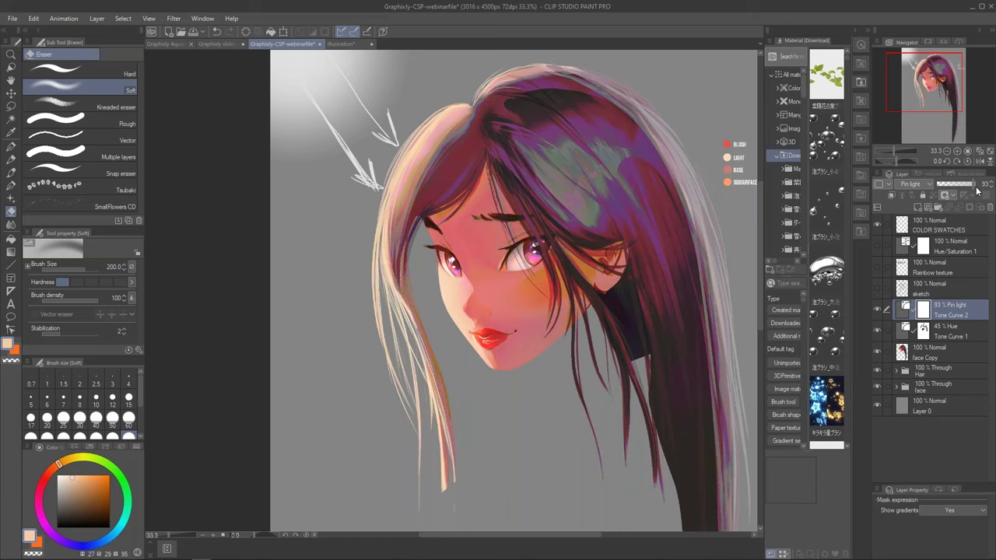
Reopen the Pin light layer's tone curve, reposition its points into lower waves across shadows, midtones and highlights, and apply the change.
double_click(903, 311)
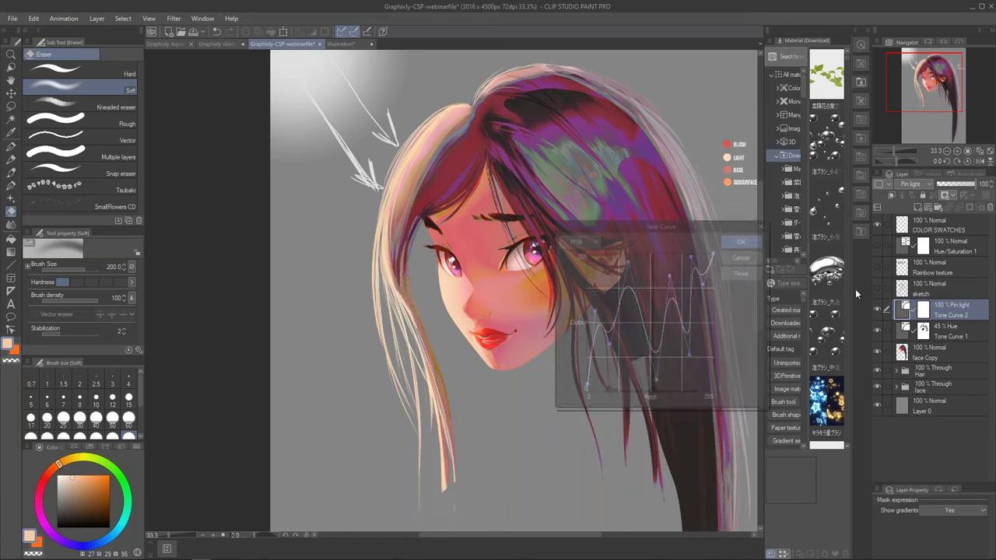
mouse_move(594, 311)
left_mouse_down()
mouse_move(604, 364)
mouse_move(605, 301)
left_mouse_up()
left_click_drag(627, 261, 652, 307)
left_click_drag(630, 364, 695, 309)
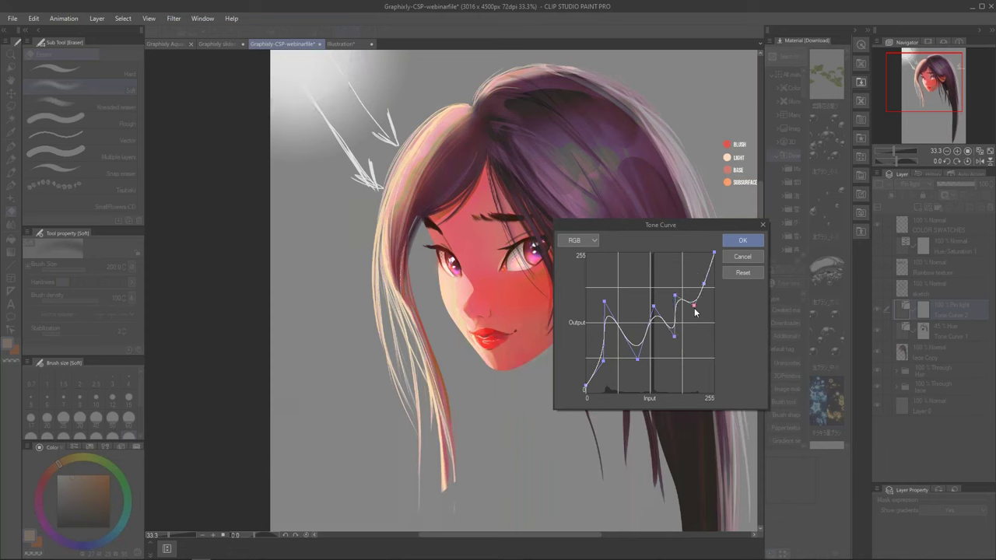
left_click(742, 240)
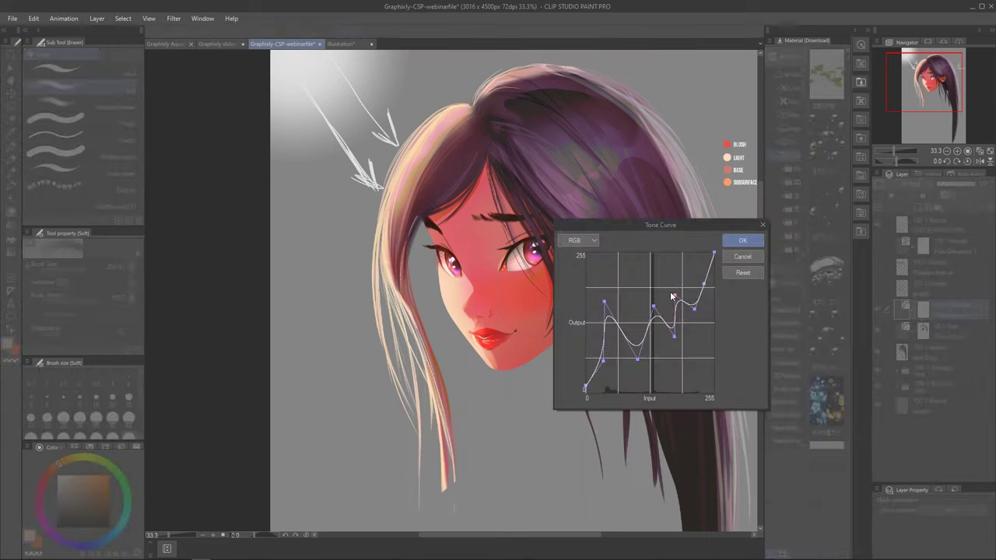
Raise the midtone points of the Pin light layer's tone curve, apply it, and brush its mask along the front hair strand with the Soft eraser.
left_click_drag(677, 294, 655, 307)
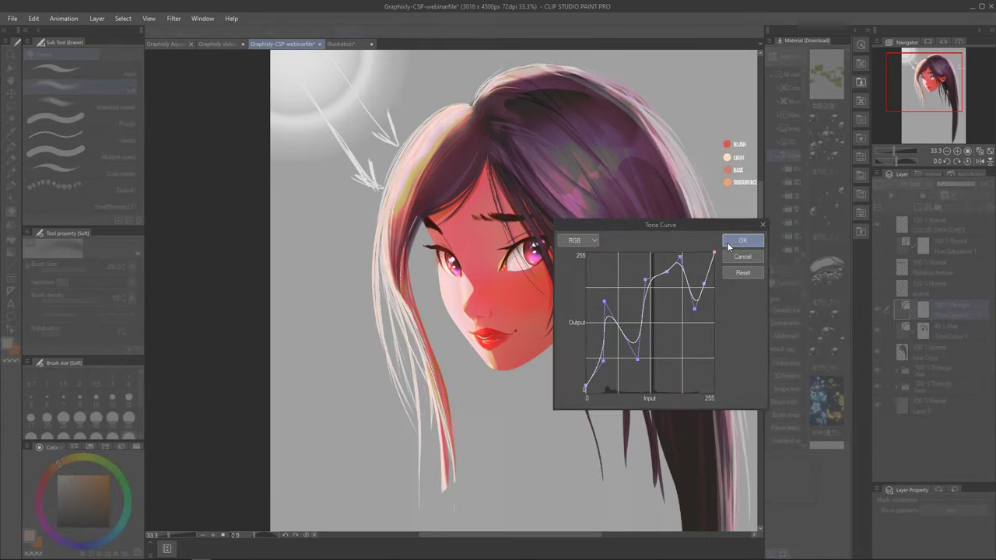
left_click(741, 240)
left_click(923, 309)
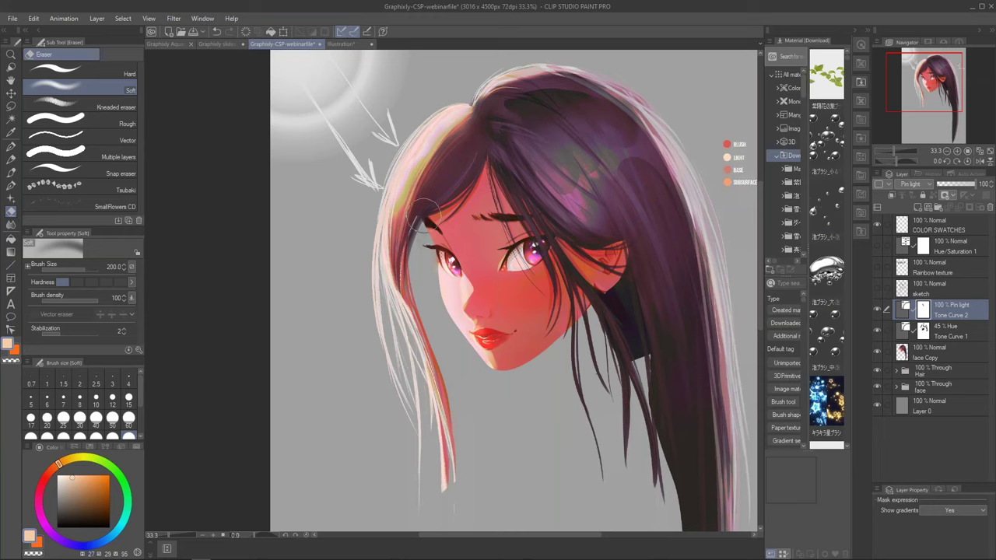
left_click_drag(440, 397, 462, 457)
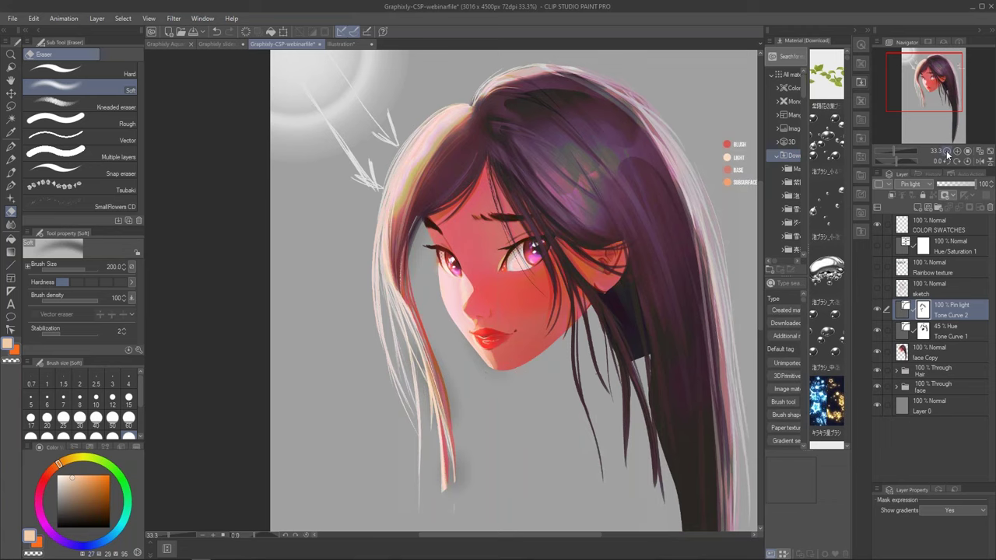
Compare the portrait with and without the Tone Curve 1 and Tone Curve 2 correction layers.
left_click(946, 151)
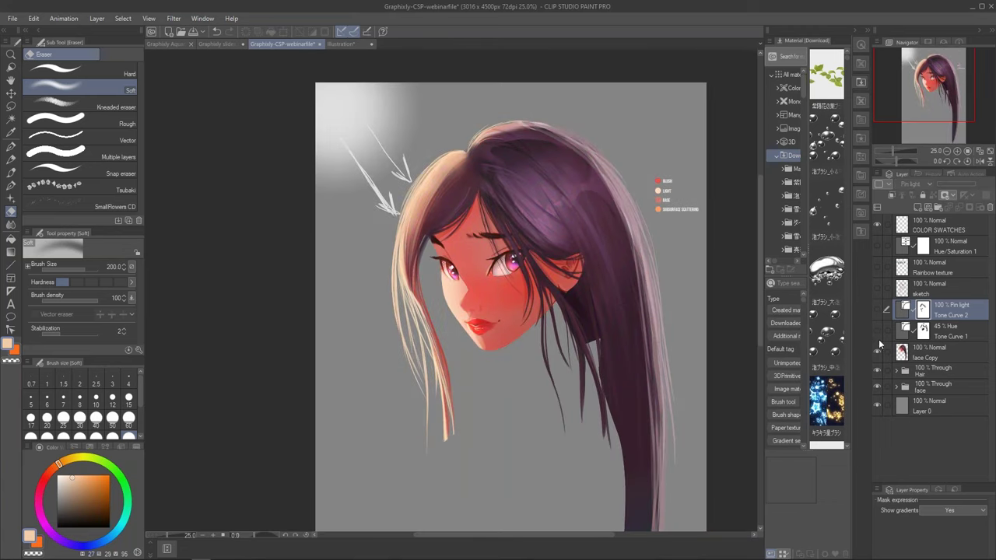
left_click_drag(876, 332, 882, 316)
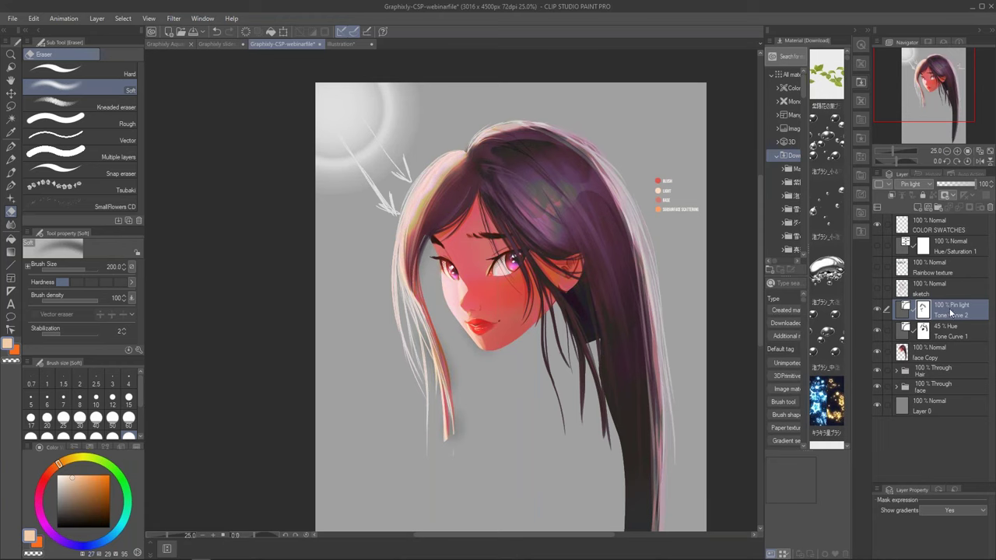
left_click_drag(923, 106, 919, 108)
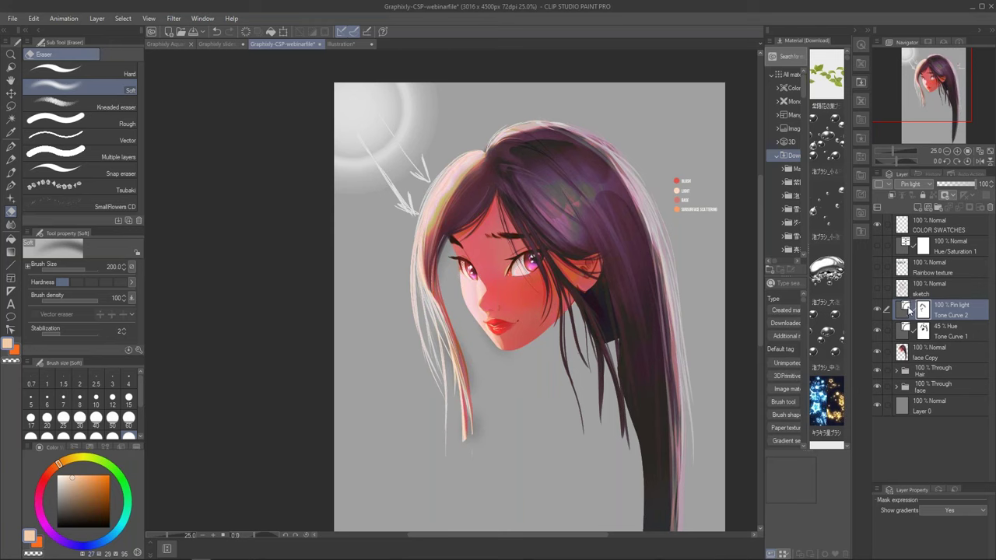
left_click(948, 336)
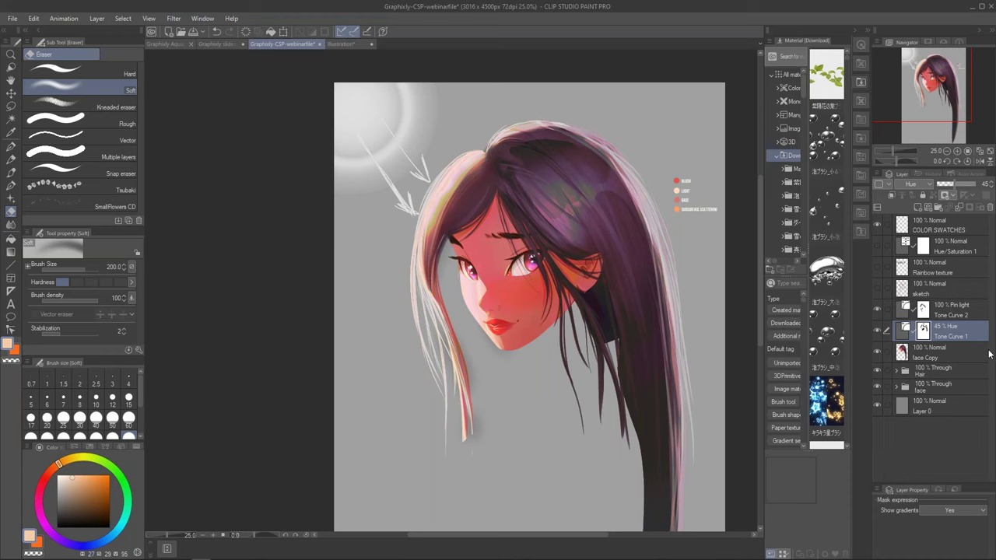
left_click(887, 309)
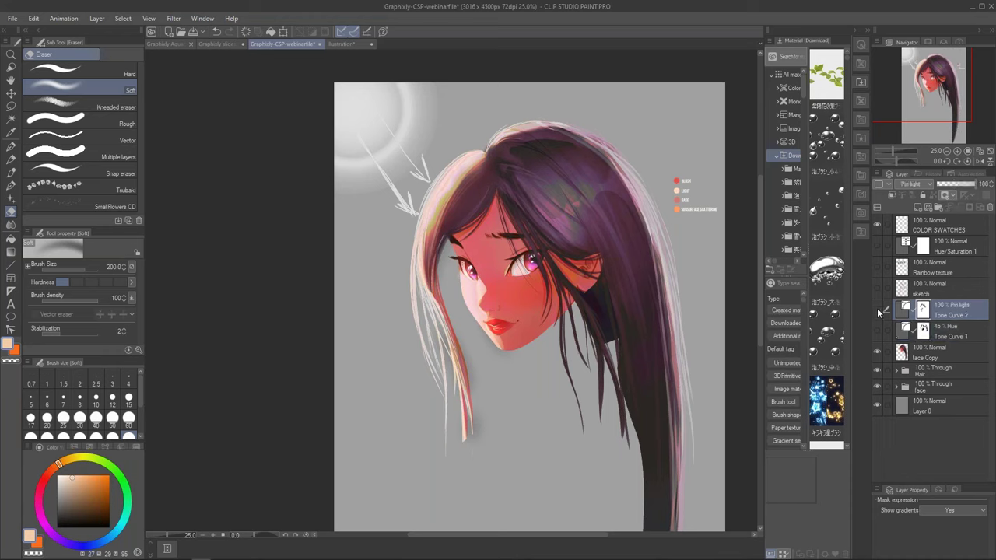
left_click(876, 309)
left_click(936, 351)
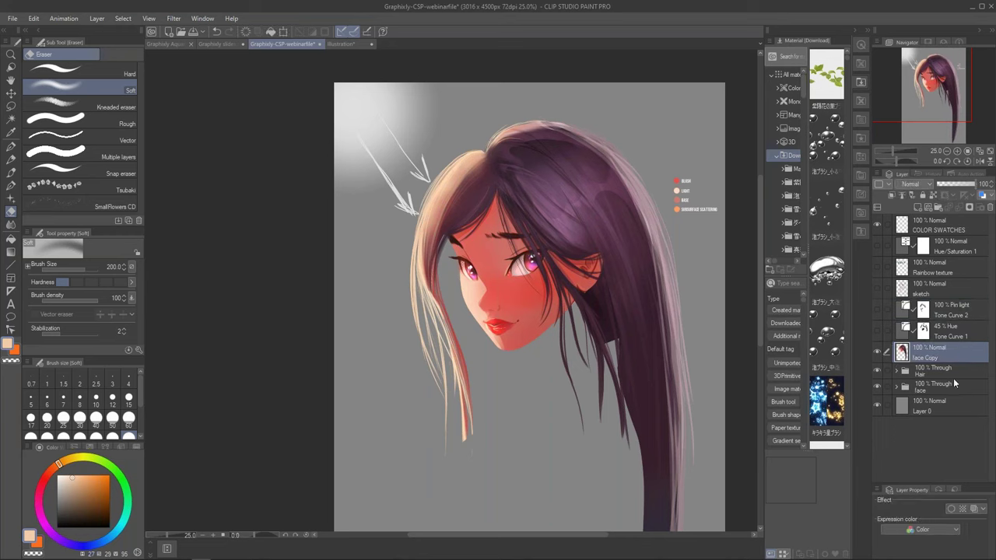
left_click(877, 330)
left_click(877, 309)
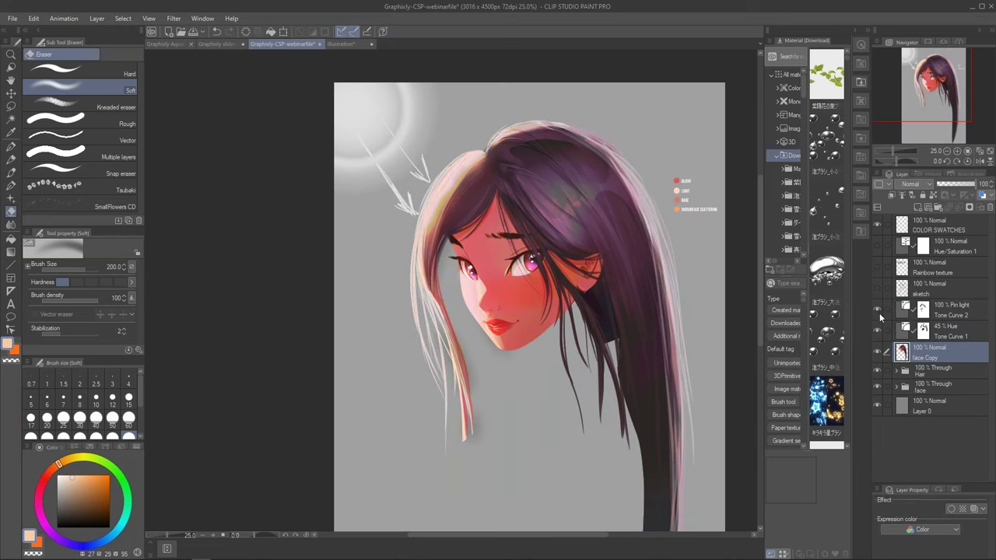
left_click(944, 333)
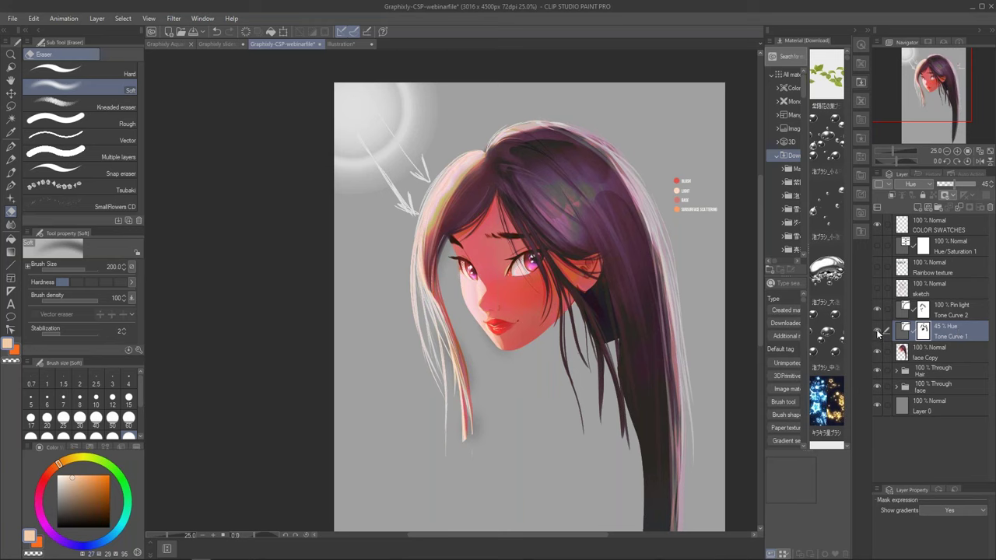
left_click(948, 312)
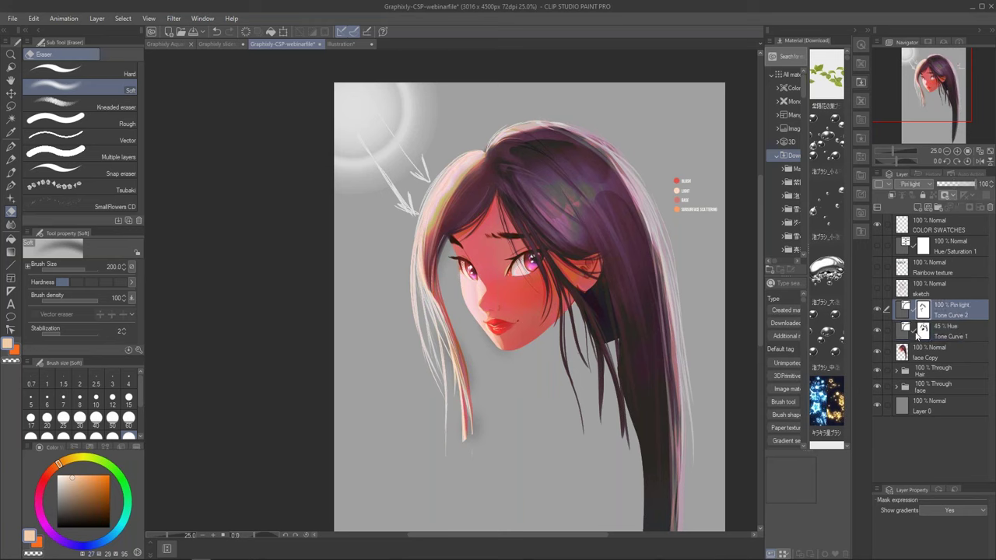
Hide both Tone Curve layers and the Hair and face folders, with the face Copy layer visible and selected.
left_click(877, 312)
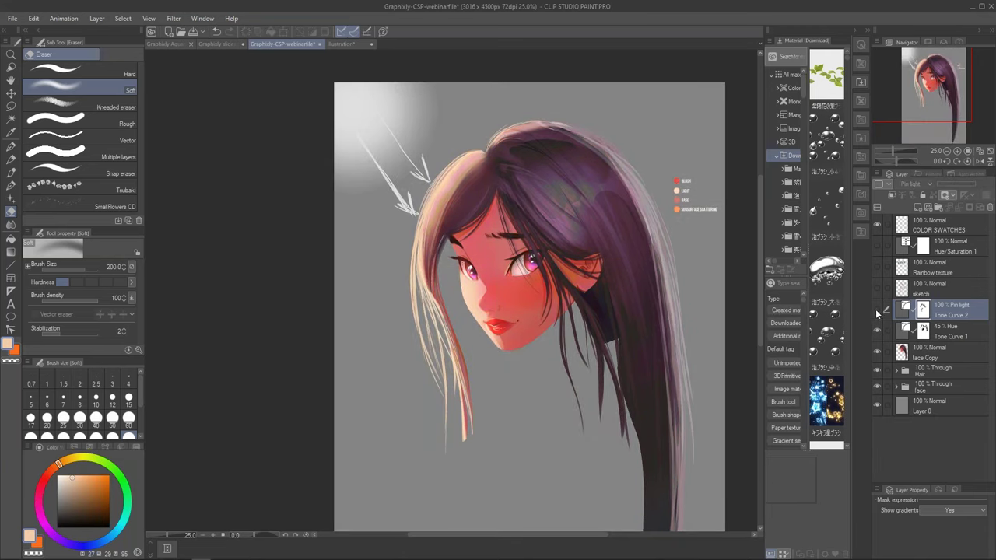
left_click(876, 311)
left_click_drag(877, 311, 877, 332)
left_click(926, 351)
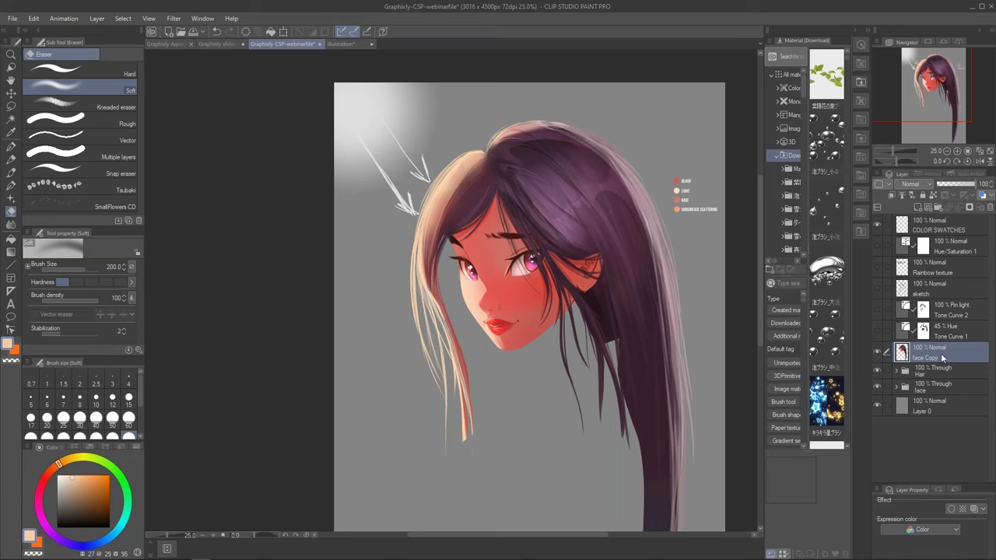
left_click(877, 353)
left_click(877, 354)
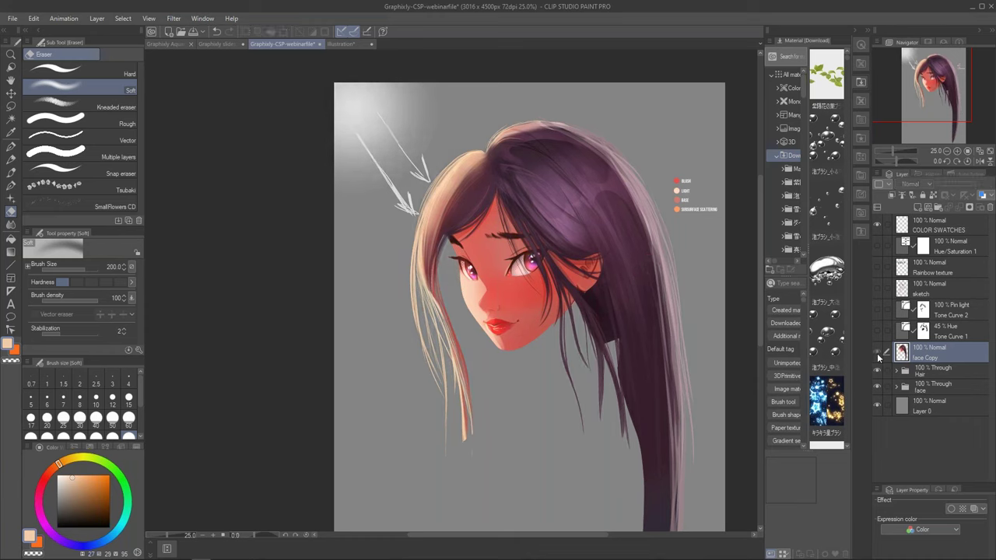
left_click(877, 371)
left_click(877, 387)
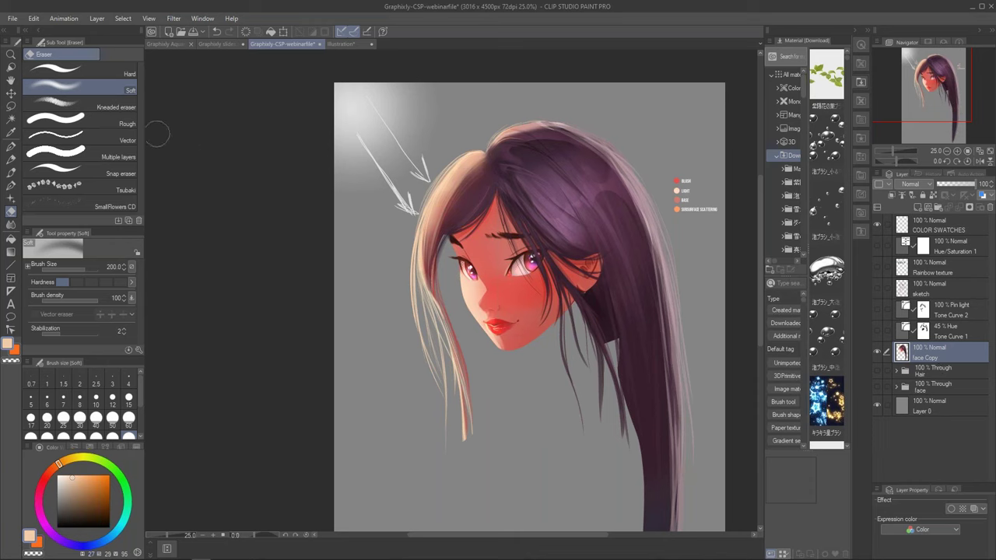
Choose the Glow brush and check its blending mode options, keeping Add (Glow).
left_click(11, 171)
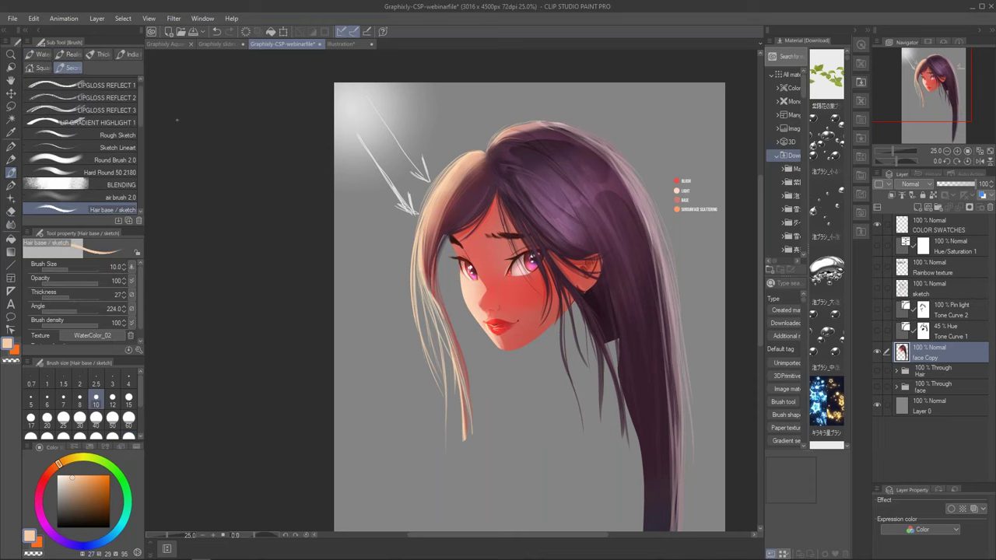
left_click_drag(139, 90, 142, 116)
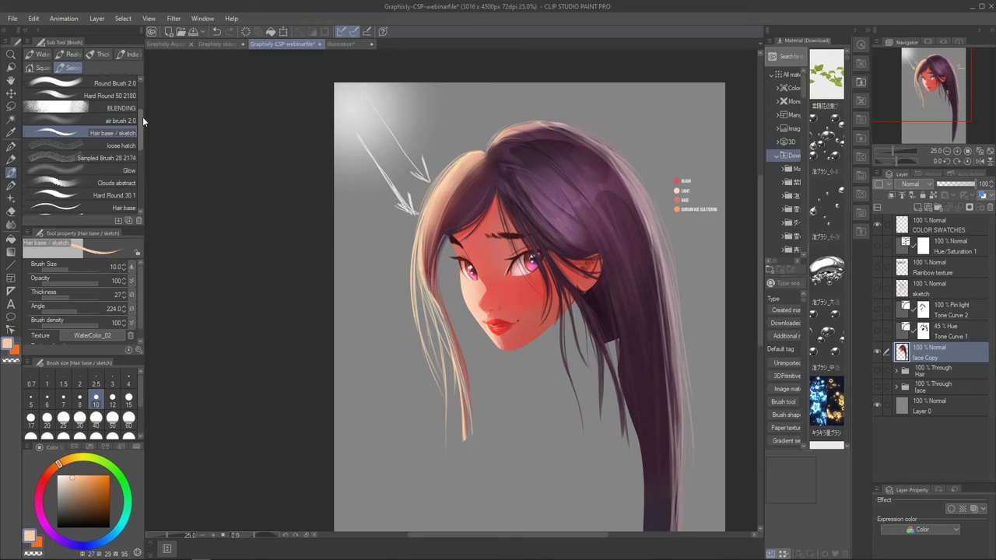
left_click(134, 171)
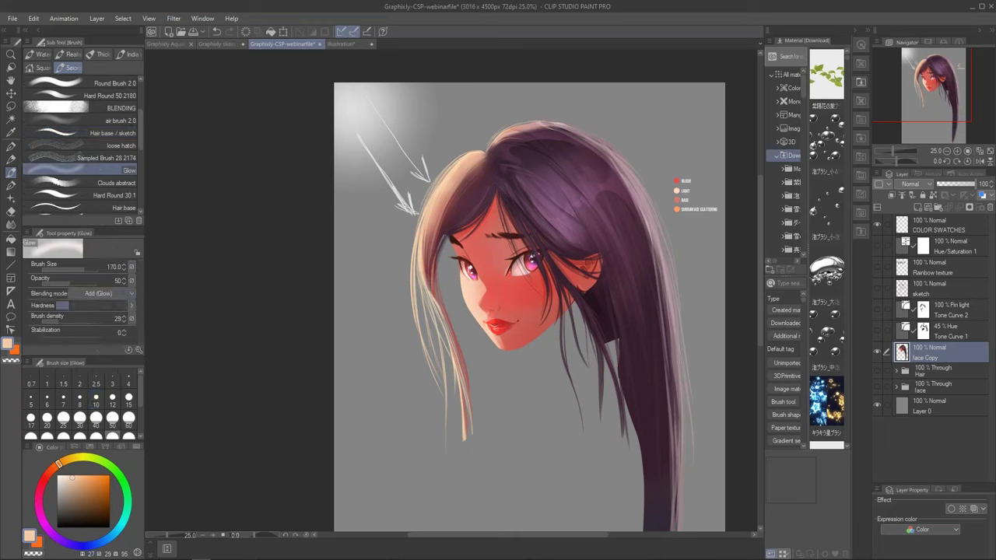
left_click(133, 295)
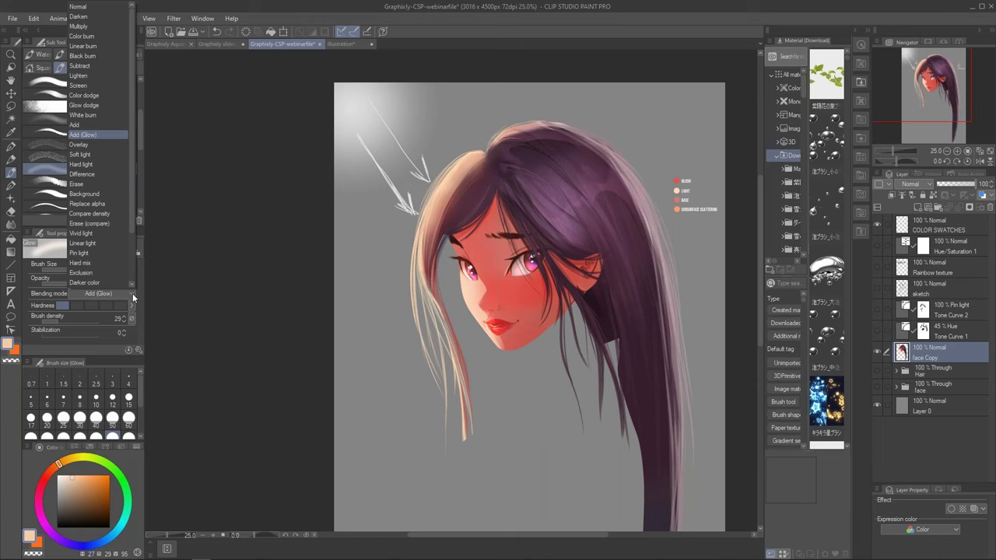
left_click(133, 297)
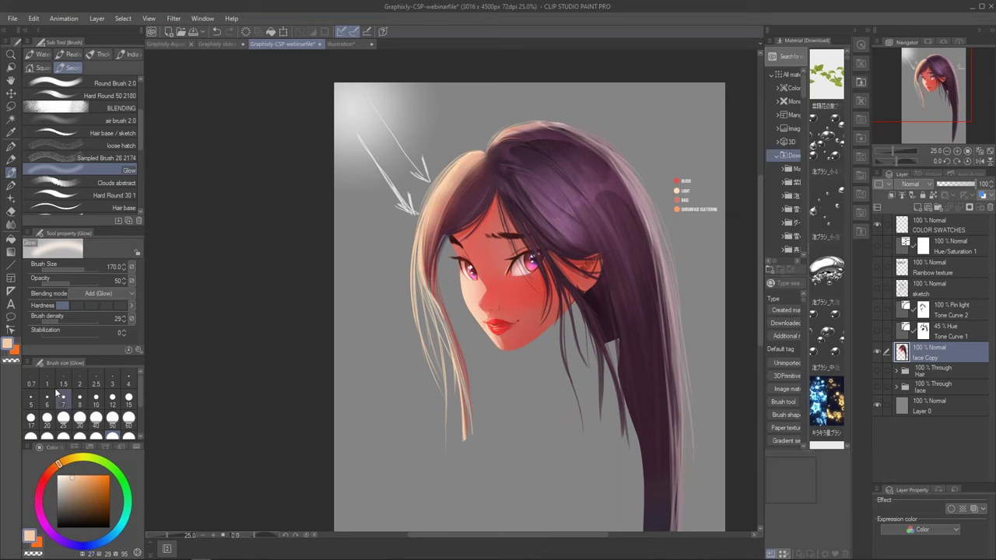
Set the painting color to a saturated orange with hue 21, saturation 83 and value 97, and the Glow brush size to 300.
left_click(17, 351)
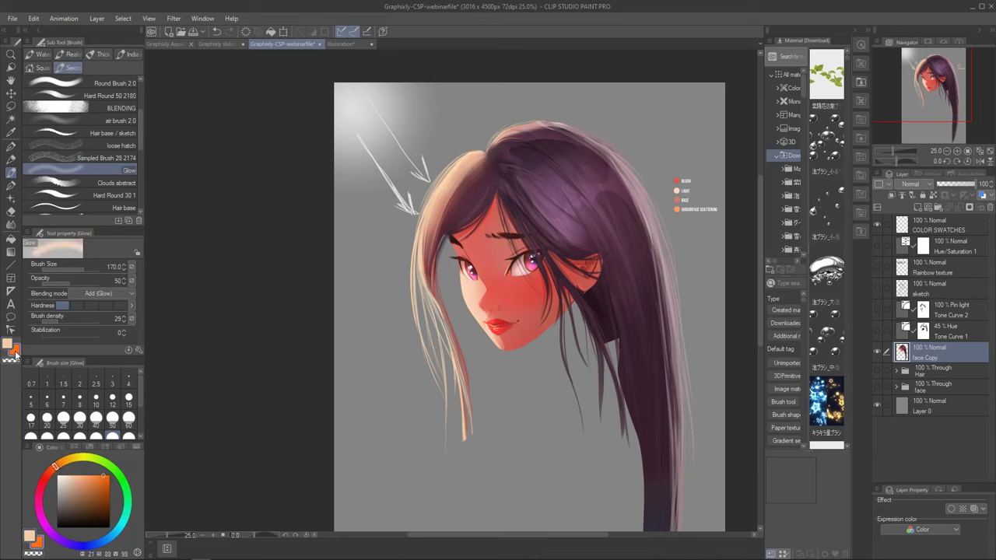
left_click(17, 352)
double_click(17, 352)
left_click_drag(480, 234, 473, 235)
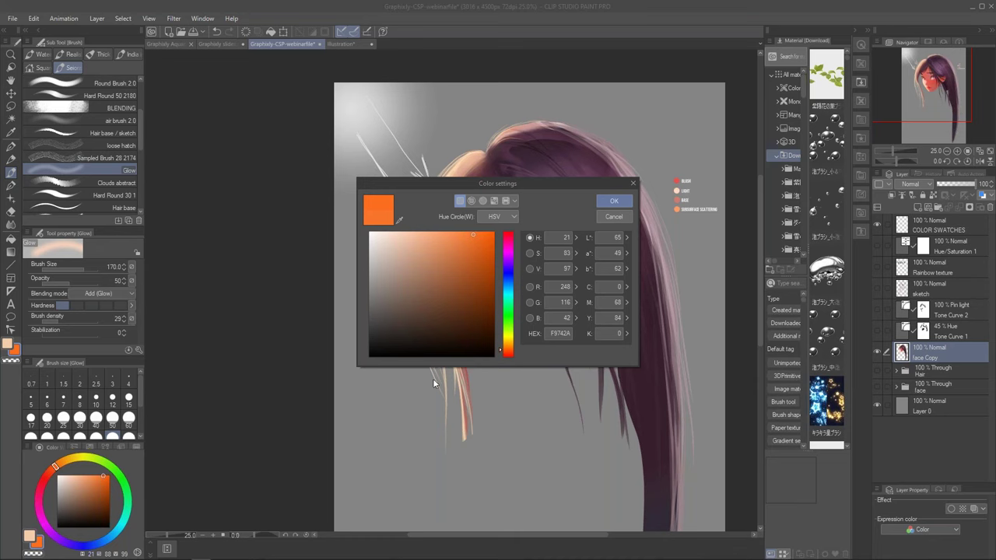
mouse_move(587, 181)
left_mouse_down()
mouse_move(582, 241)
mouse_move(574, 196)
left_mouse_up()
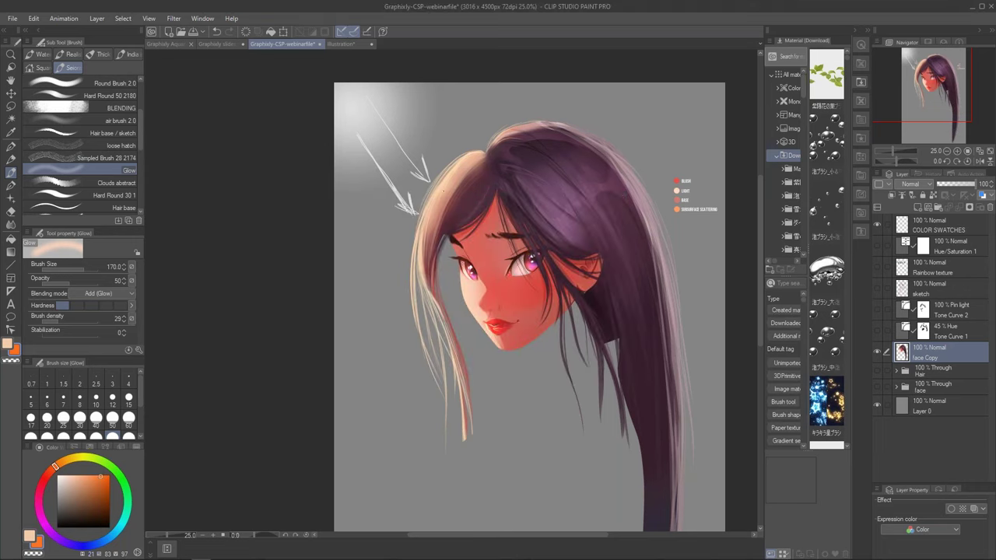
left_click(129, 435)
Try an orange glow stroke down the lit side of the face with the Glow brush, and undo it.
key("ctrl+plus")
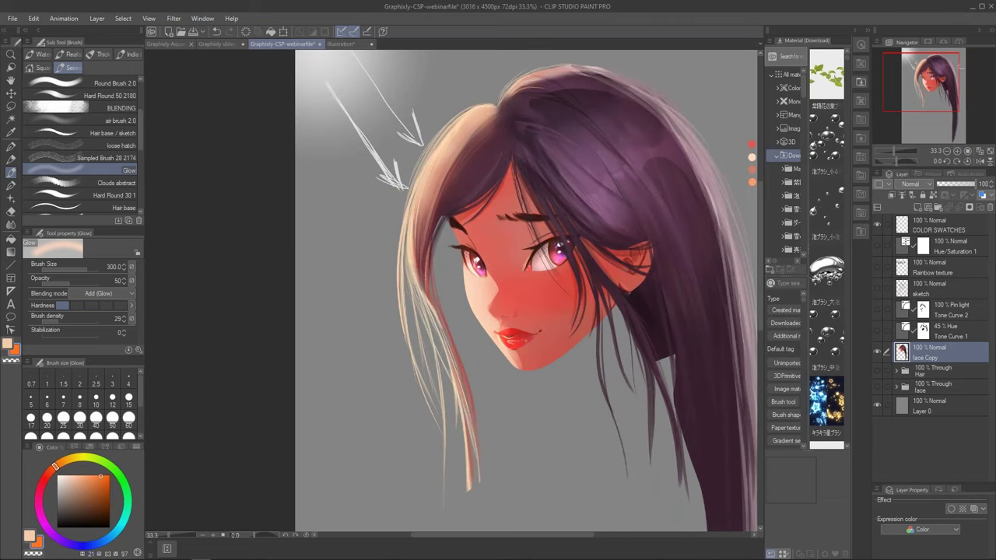
left_click_drag(471, 274, 498, 331)
key("ctrl+z")
key("ctrl+z")
Lower the Glow brush's opacity to 25 and paint a soft orange glow along the lit side of the face, comparing before and after.
left_click_drag(87, 280, 57, 281)
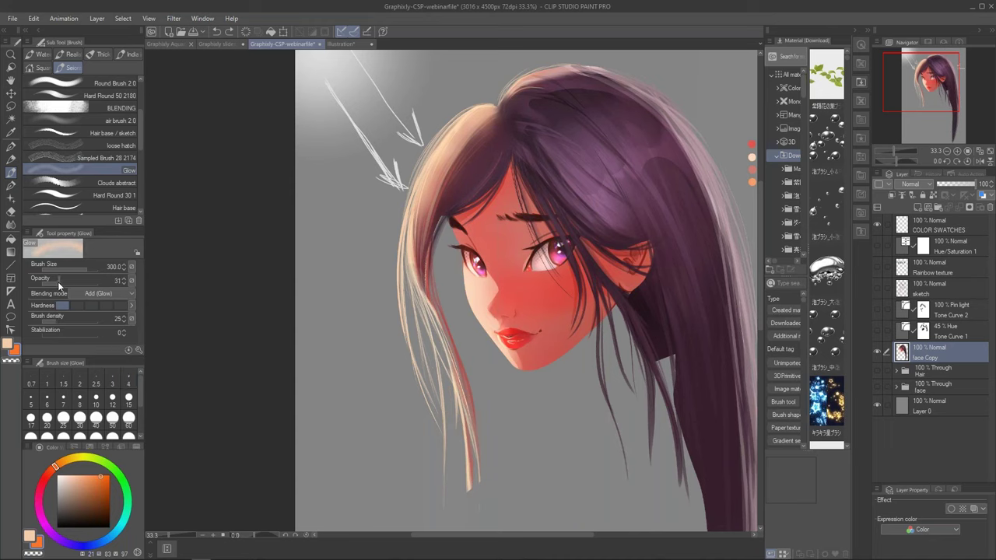
left_click_drag(471, 260, 517, 362)
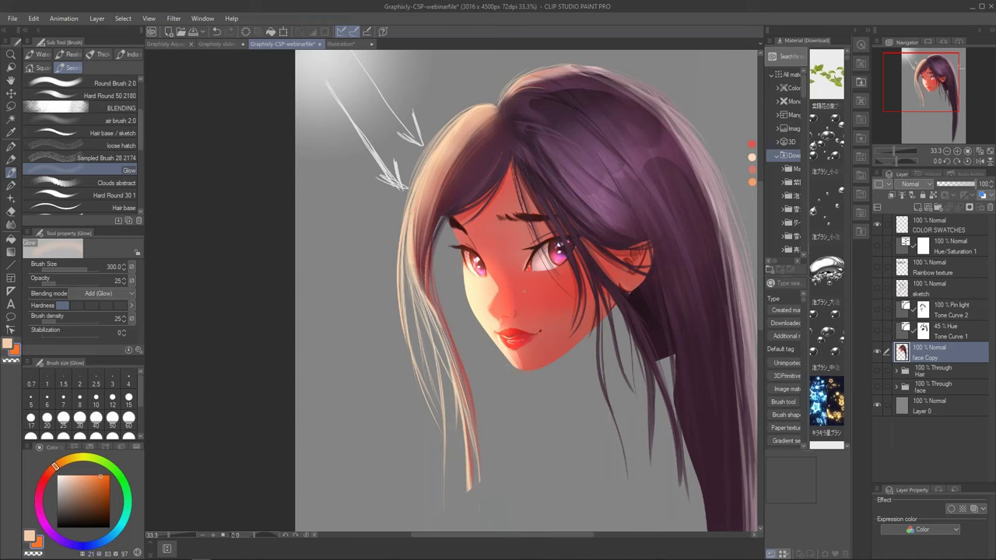
key("ctrl+z")
left_click_drag(468, 255, 529, 367)
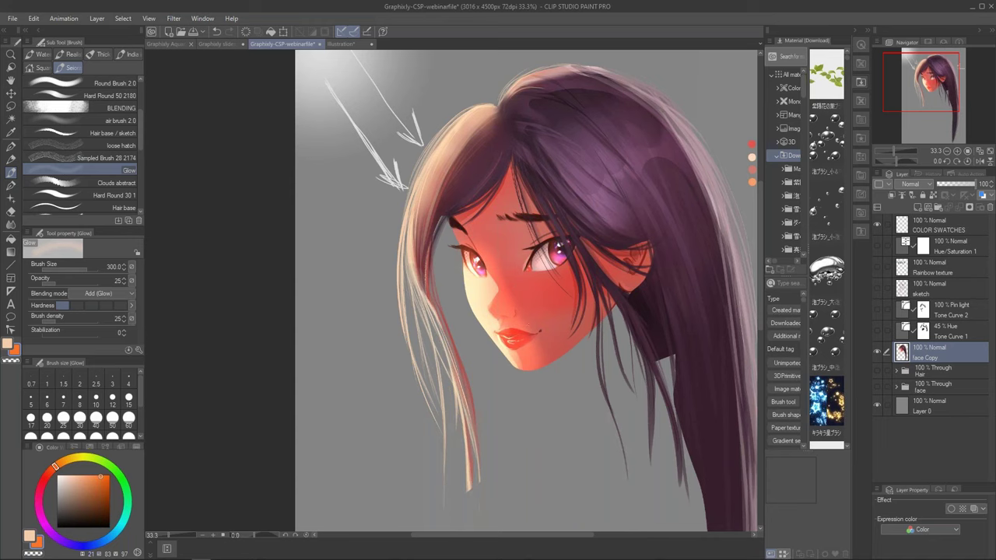
key("ctrl+z")
key("ctrl+y")
key("ctrl+z")
key("ctrl+y")
key("ctrl+z")
key("ctrl+y")
key("ctrl+z")
Reduce the Glow brush to size 80 and undo the last glow stroke.
key("asciicircum")
key("bracketleft")
key("bracketleft")
key("bracketleft")
key("bracketleft")
key("bracketleft")
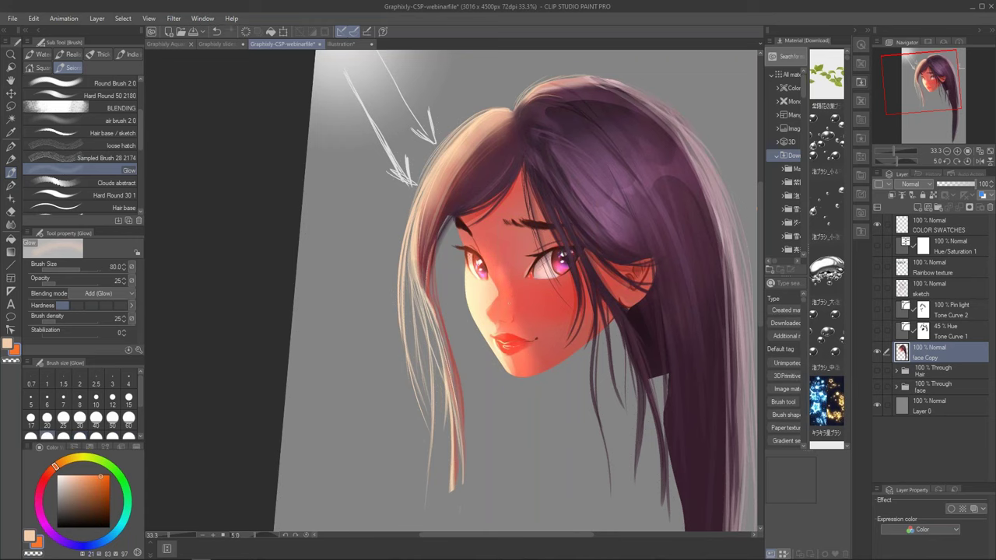
key("ctrl+z")
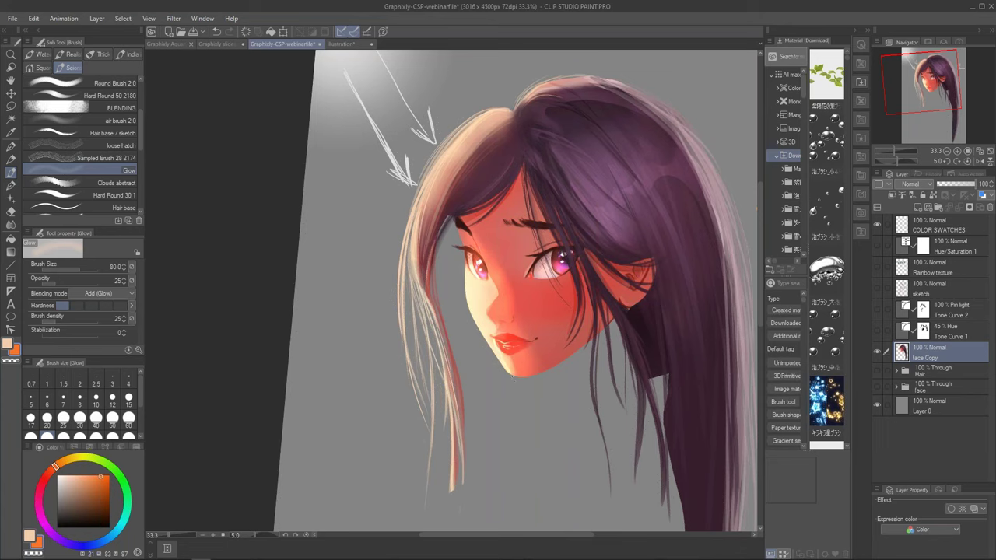
Try a broad orange glow at brush size 500 over the crown and front hair, and undo the hair strokes.
left_click_drag(733, 311, 716, 382)
mouse_move(468, 243)
left_mouse_down()
mouse_move(417, 249)
mouse_move(498, 160)
mouse_move(536, 144)
mouse_move(467, 191)
mouse_move(516, 146)
mouse_move(591, 144)
left_mouse_up()
key("bracketleft")
key("bracketleft")
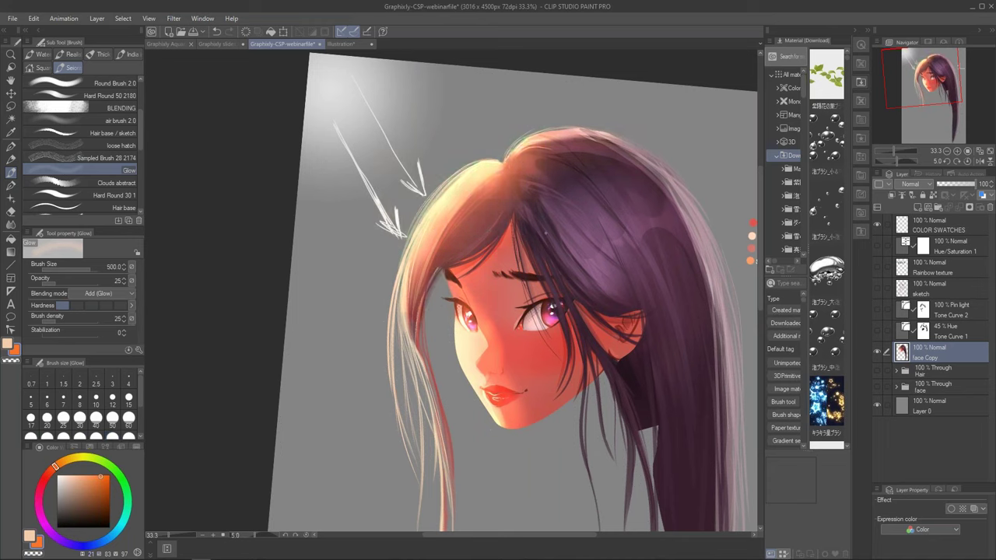
left_click_drag(645, 411, 711, 331)
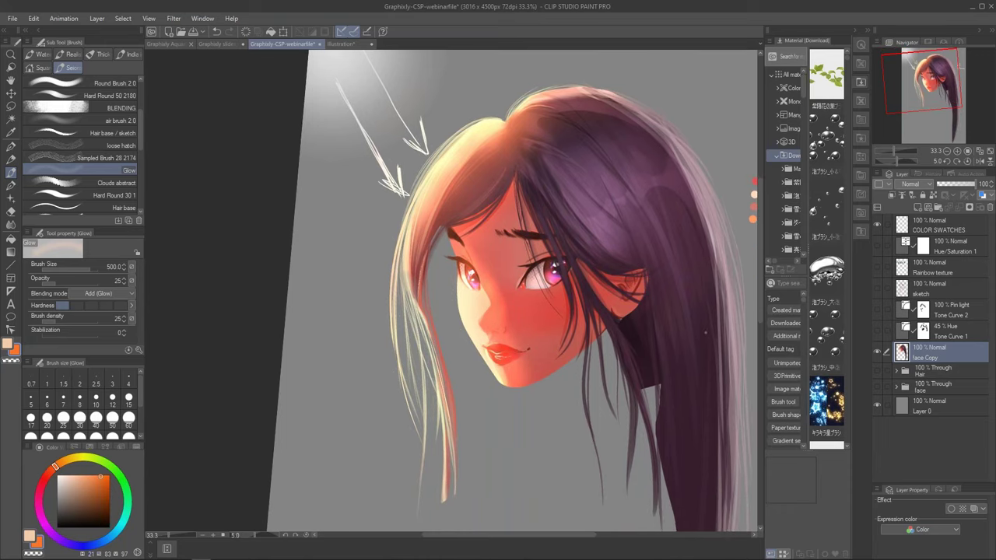
key("ctrl+z")
key("ctrl+z")
key("ctrl+z")
key("ctrl+z")
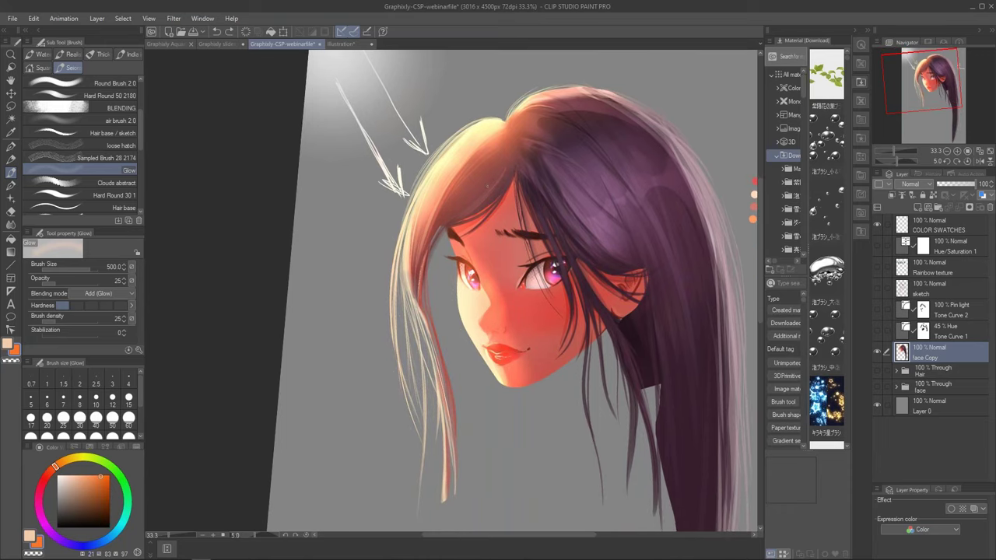
key("ctrl+z")
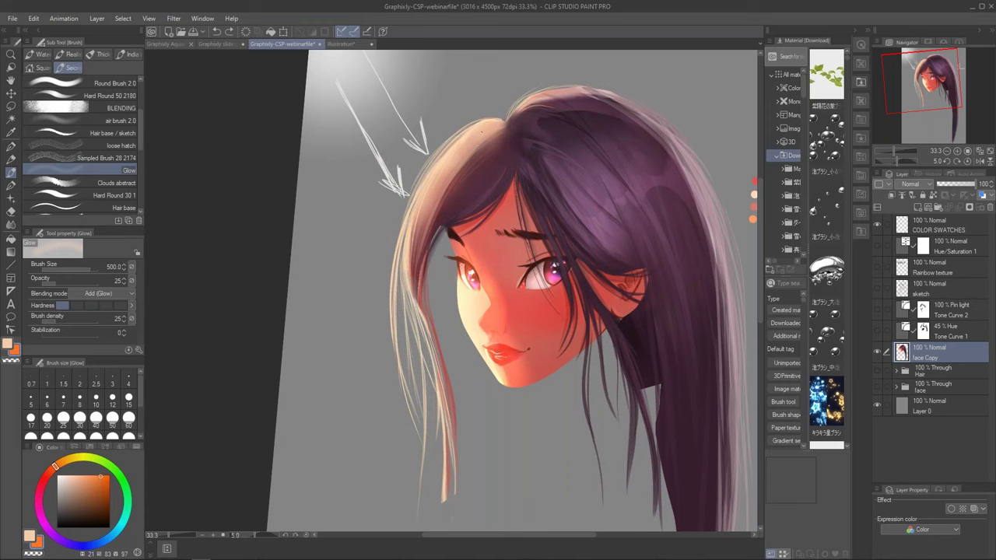
Paint a softer orange glow from the hair parting down the lit front strands.
mouse_move(502, 125)
left_mouse_down()
mouse_move(433, 177)
mouse_move(420, 311)
mouse_move(447, 400)
left_mouse_up()
left_click_drag(498, 125, 416, 269)
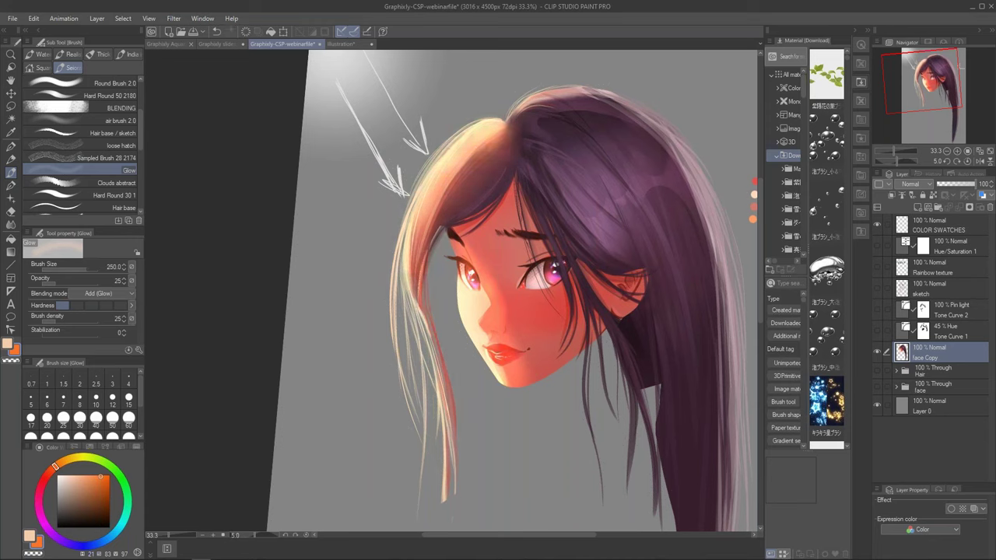
Extend the orange glow along the lit front hair strand beside the face.
left_click_drag(411, 232, 397, 269)
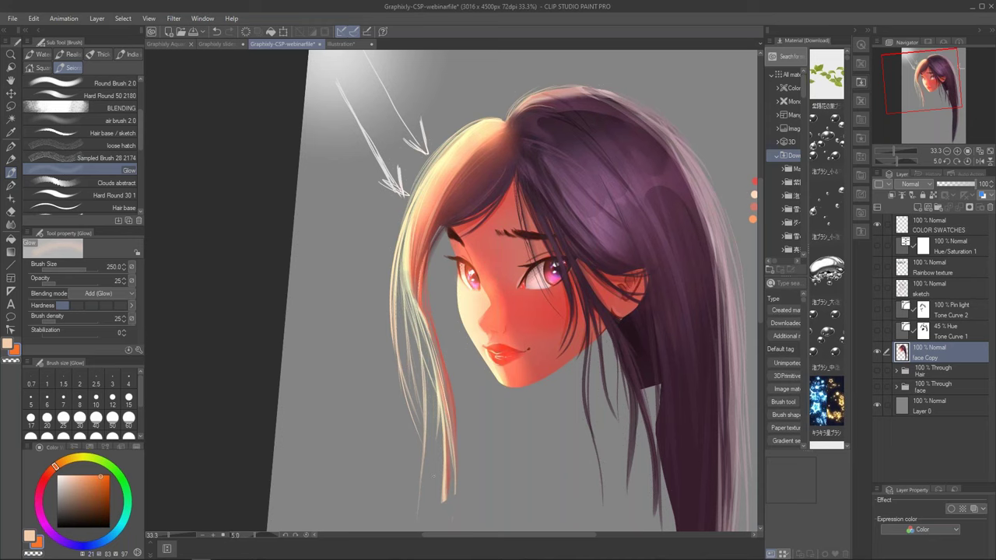
key("m")
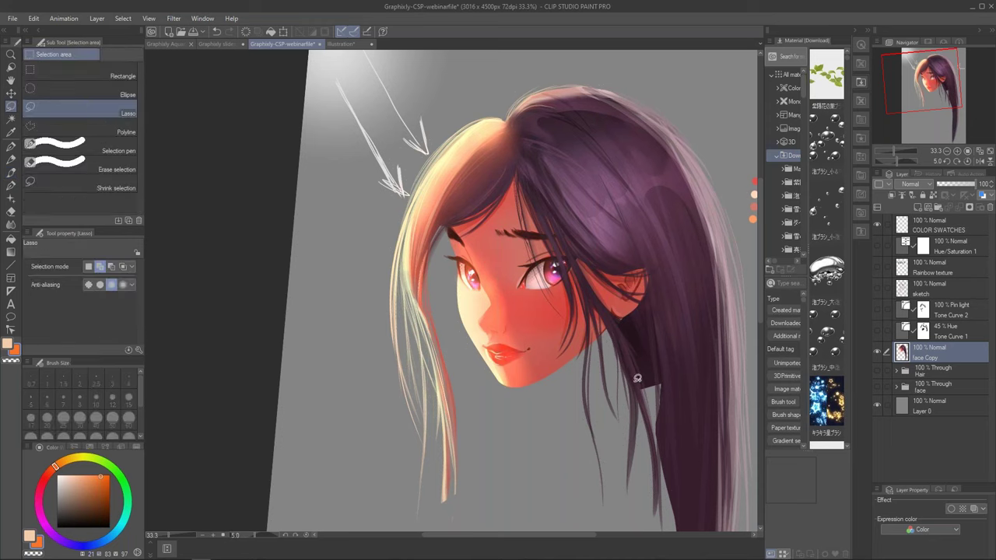
key("b")
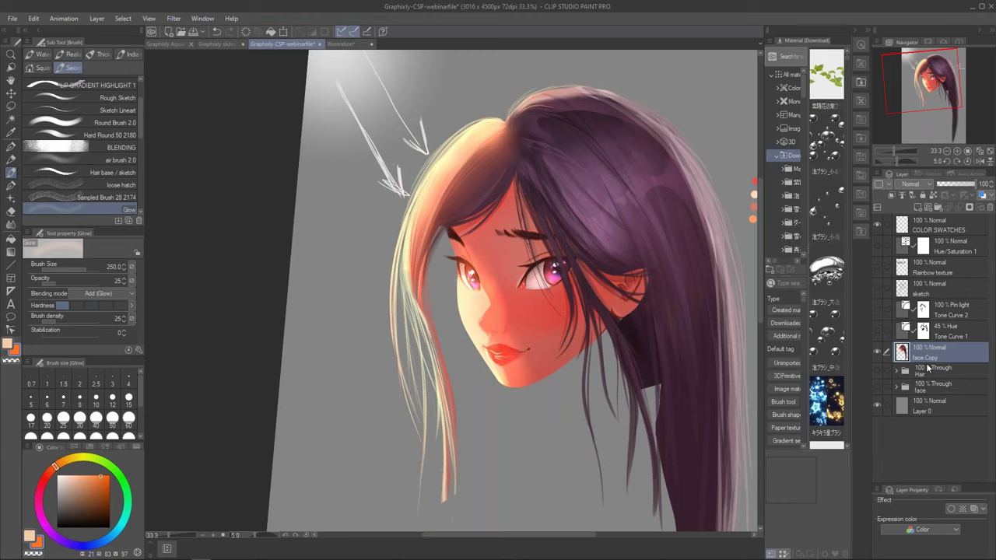
left_click_drag(925, 87, 937, 94)
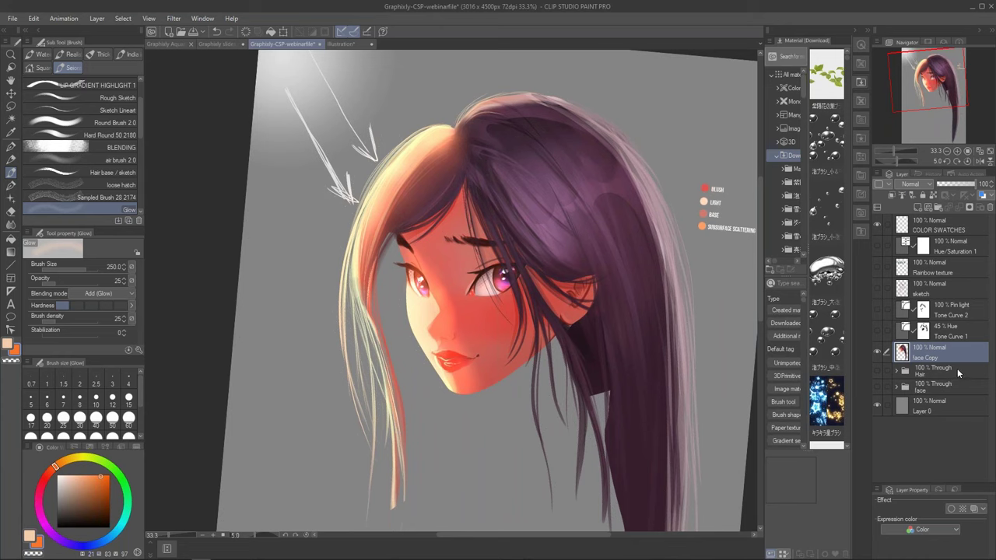
Add a new layer above face Copy, hide face Copy and show the Hair and face folders.
left_click(918, 207)
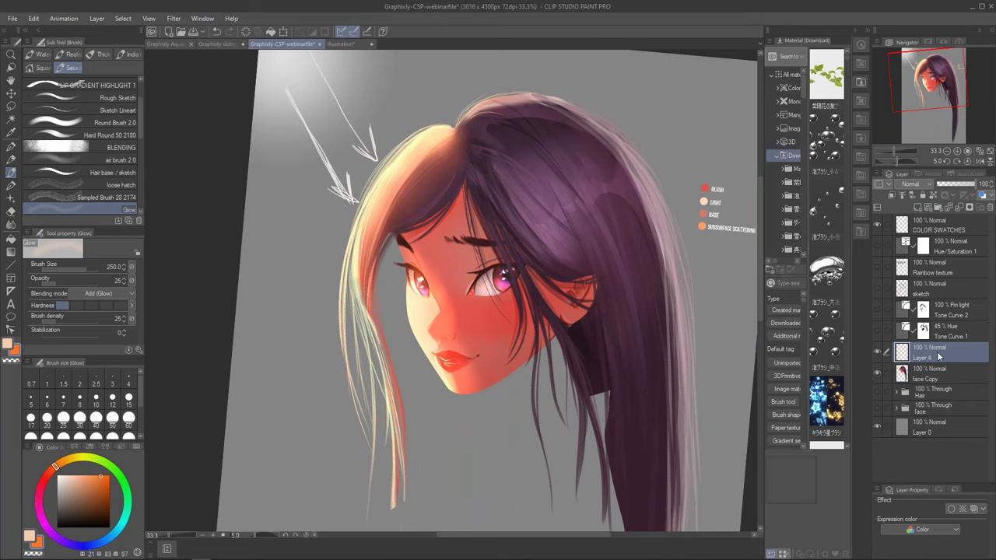
left_click(878, 374)
left_click_drag(878, 395, 878, 408)
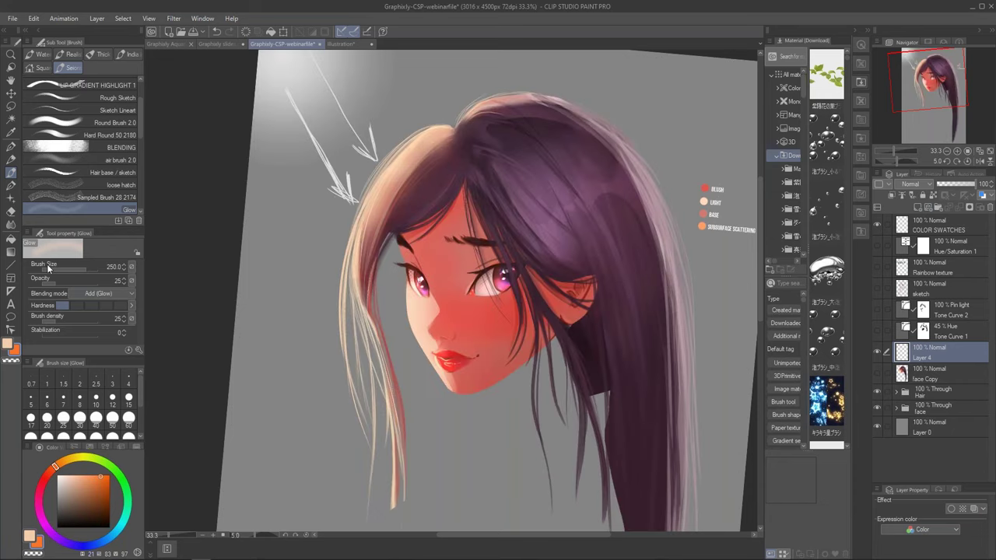
Set the main color to black and fill the new layer with it.
left_click(12, 241)
left_click(9, 343)
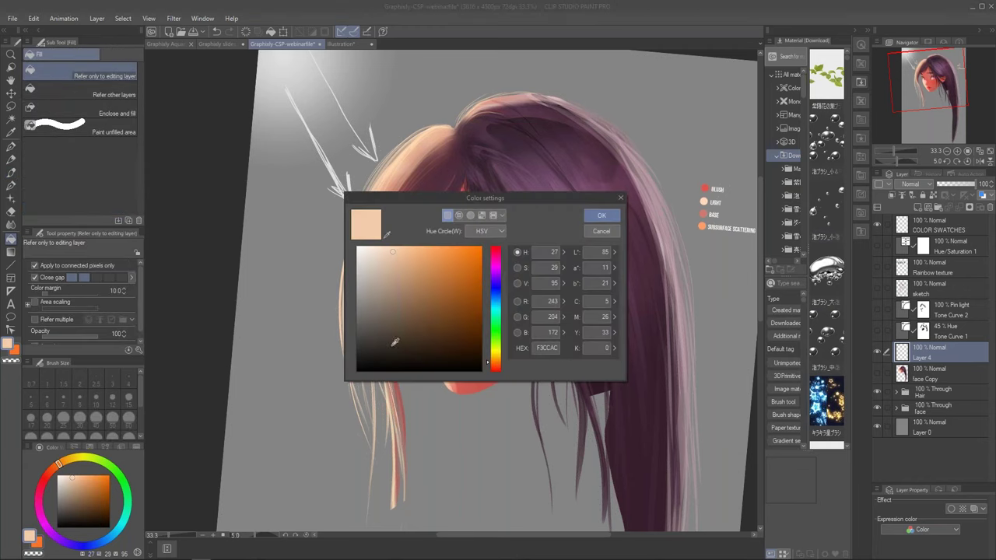
left_click(601, 215)
left_click(541, 302)
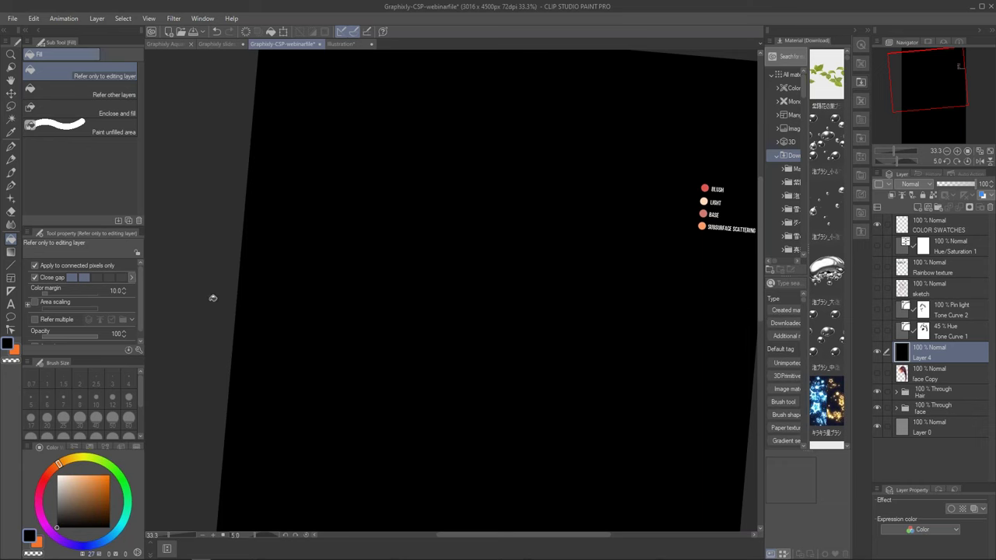
Return to the Glow brush with the orange color F9742A and set the black layer's blending mode to Add (Glow).
key("b")
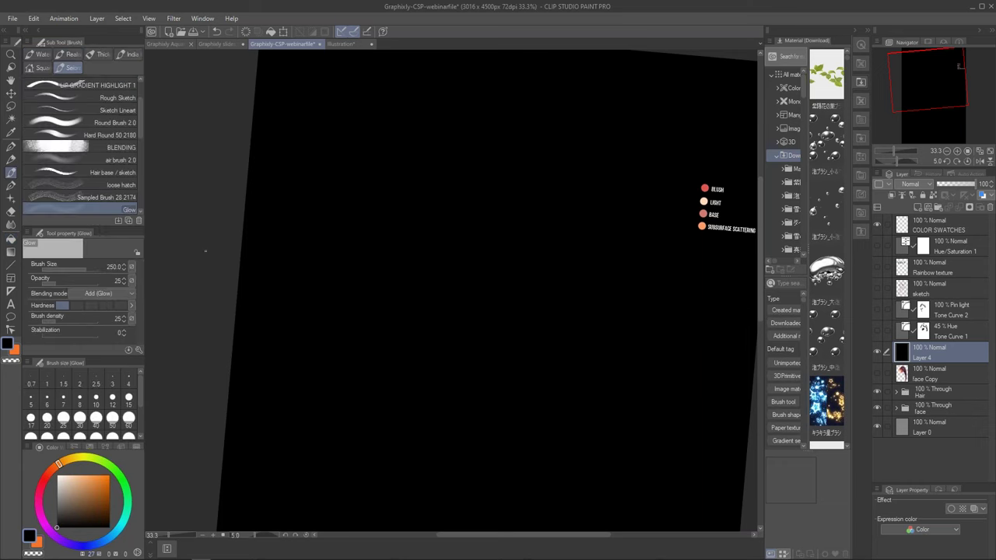
double_click(15, 351)
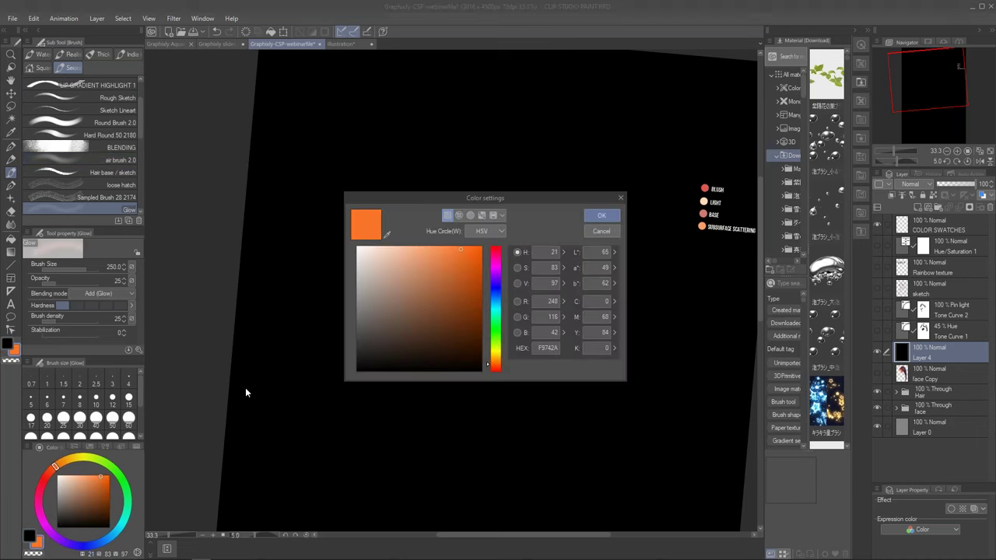
left_click(598, 219)
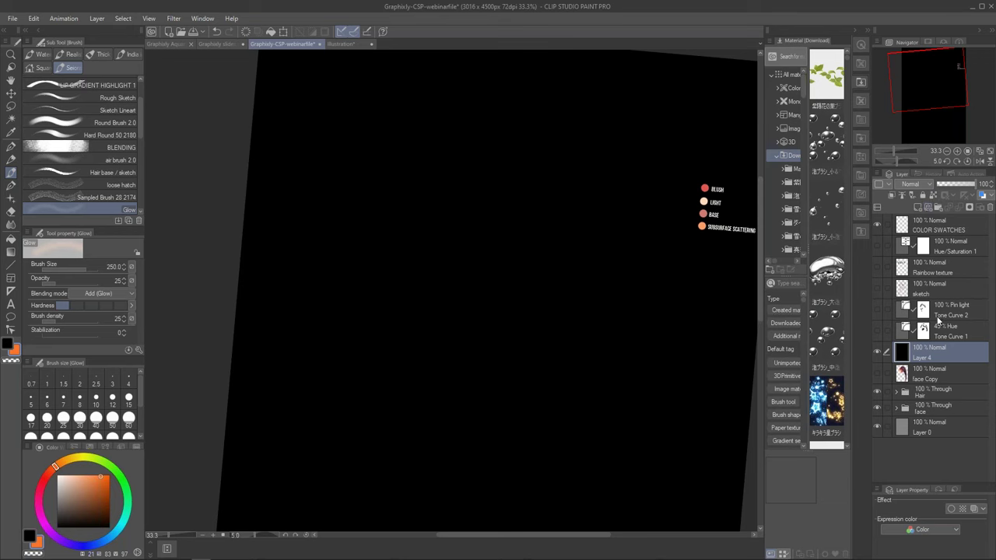
left_click(925, 185)
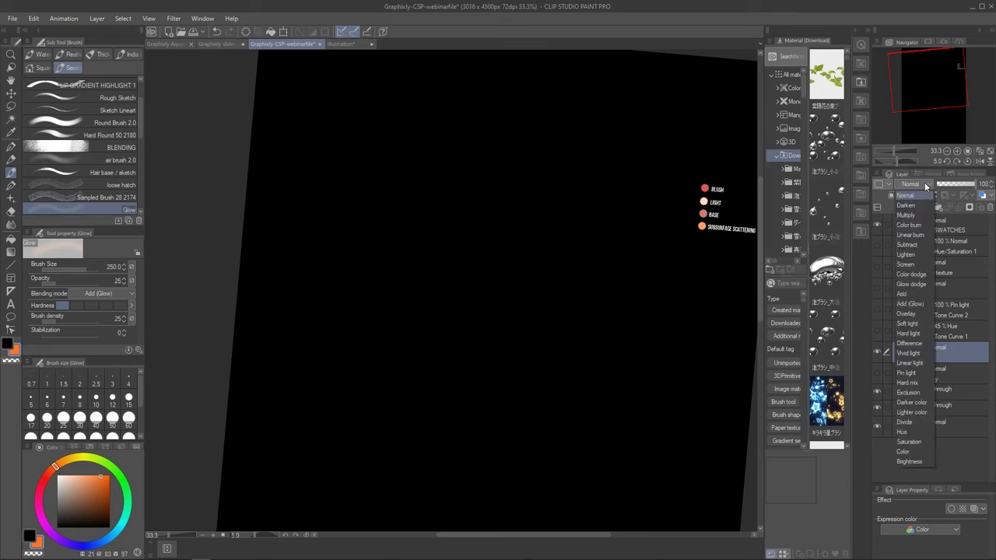
left_click(918, 304)
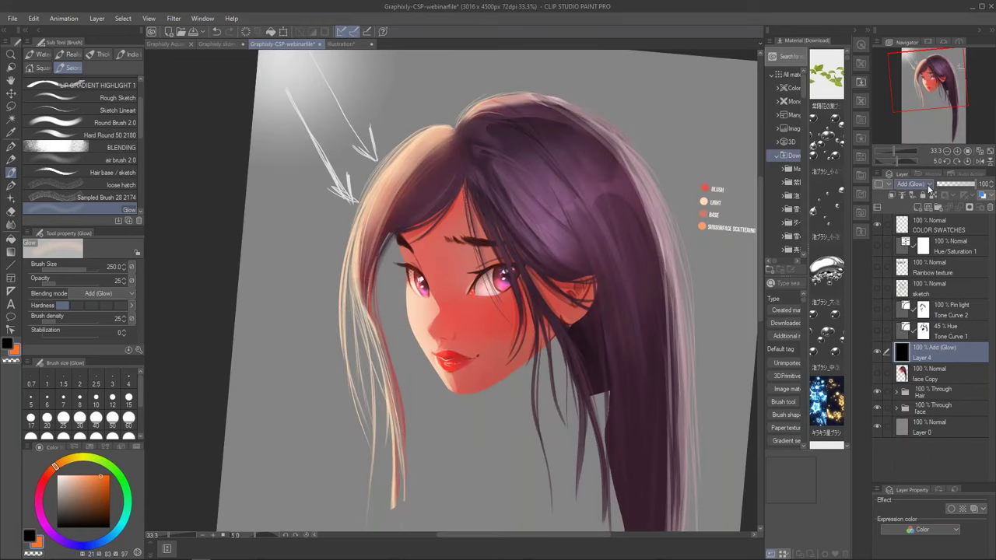
Try the Screen and Color dodge blending modes on the black layer and return it to Add (Glow).
left_click(925, 185)
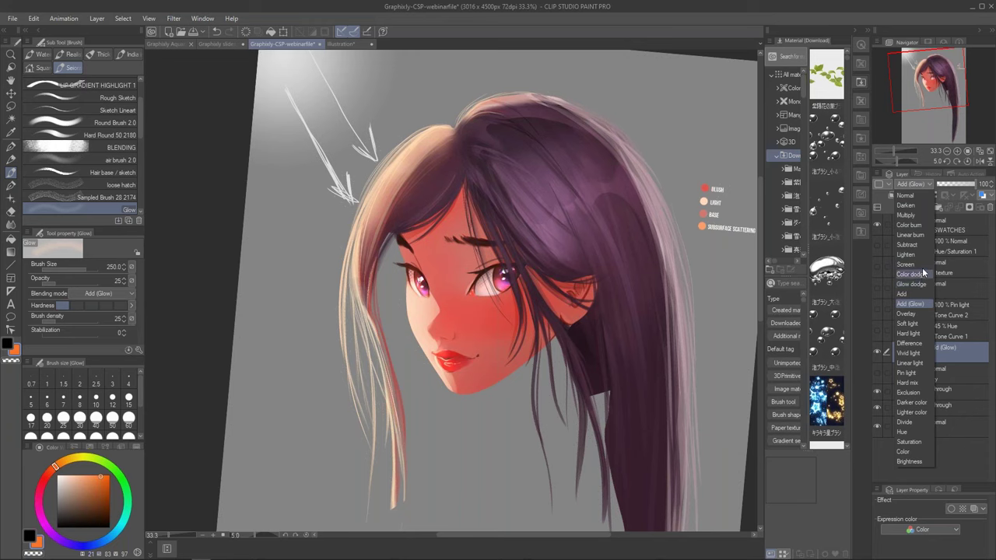
left_click(923, 264)
left_click(918, 184)
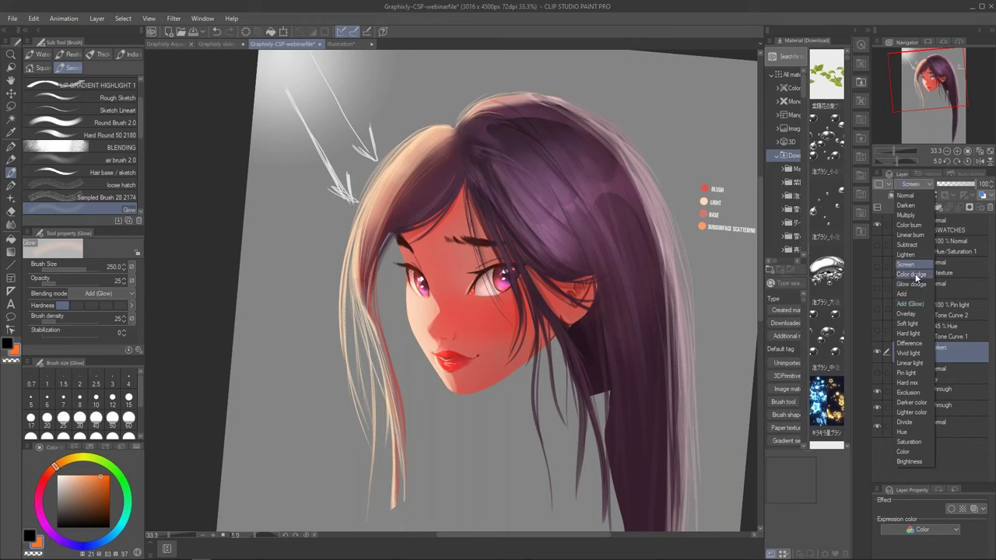
left_click(918, 273)
left_click(919, 184)
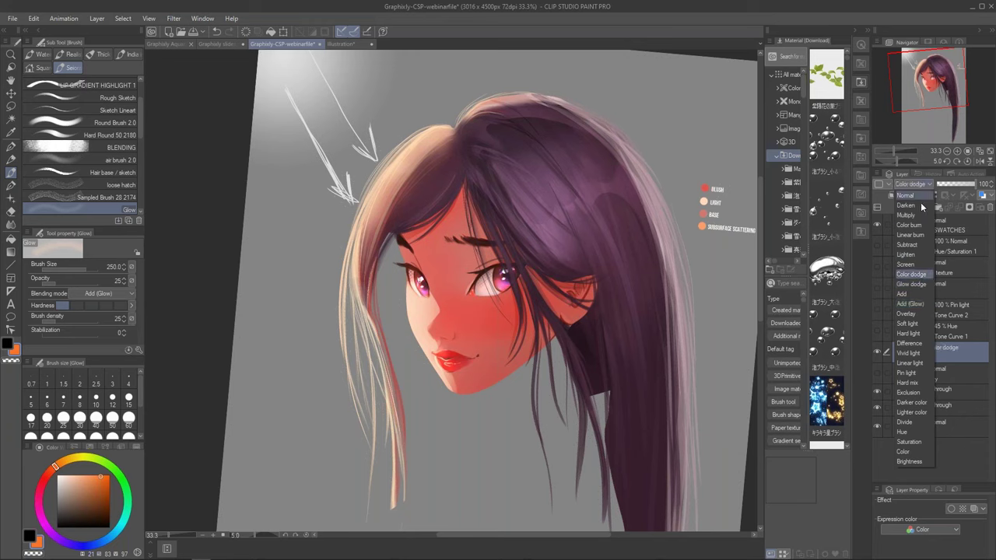
left_click(918, 303)
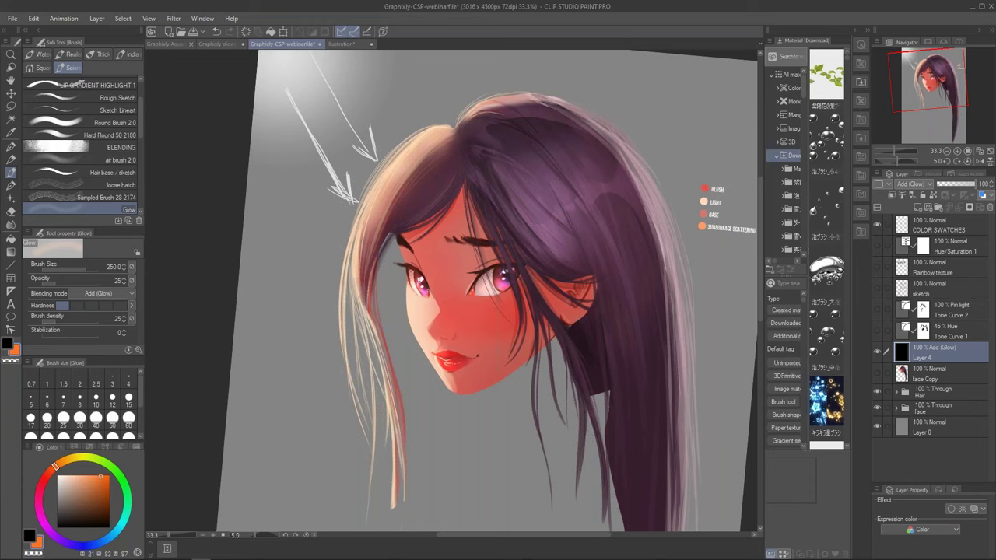
Try orange glow strokes down the lit edge of the face, reducing the brush to size 120, and undo them.
key("bracketleft")
mouse_move(416, 294)
left_mouse_down()
mouse_move(407, 319)
mouse_move(423, 327)
mouse_move(444, 389)
left_mouse_up()
key("bracketleft")
key("bracketleft")
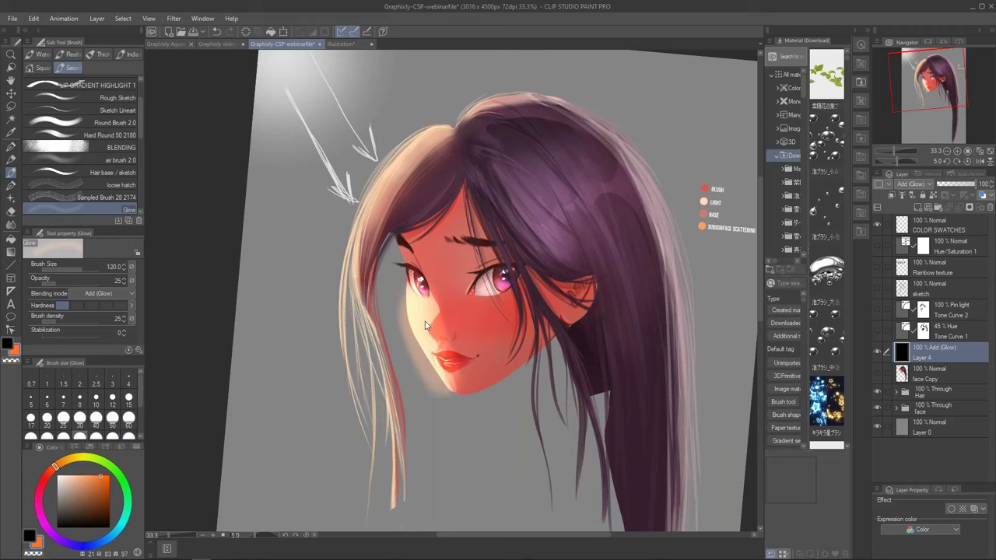
key("ctrl+z")
mouse_move(411, 284)
left_mouse_down()
mouse_move(414, 322)
mouse_move(445, 389)
left_mouse_up()
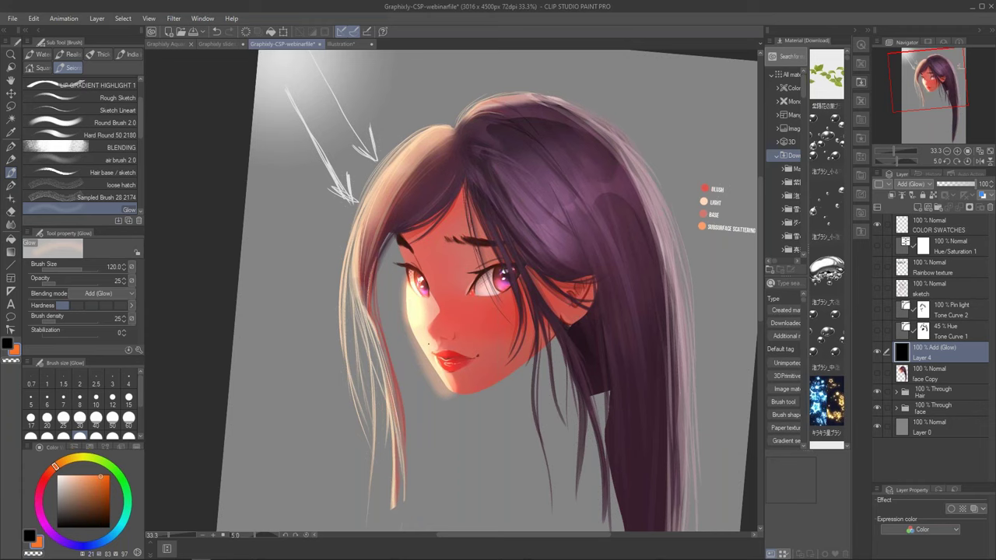
key("ctrl+z")
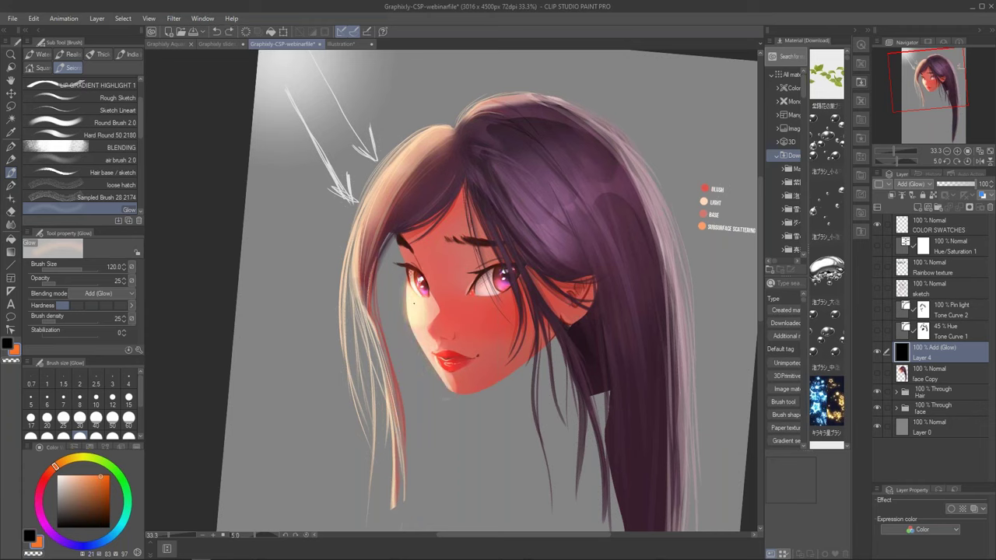
Enlarge the Glow brush to size 200 and compare the layered artwork with the face Copy version by swapping their visibility.
key("bracketright")
key("bracketright")
key("bracketright")
left_click(878, 352)
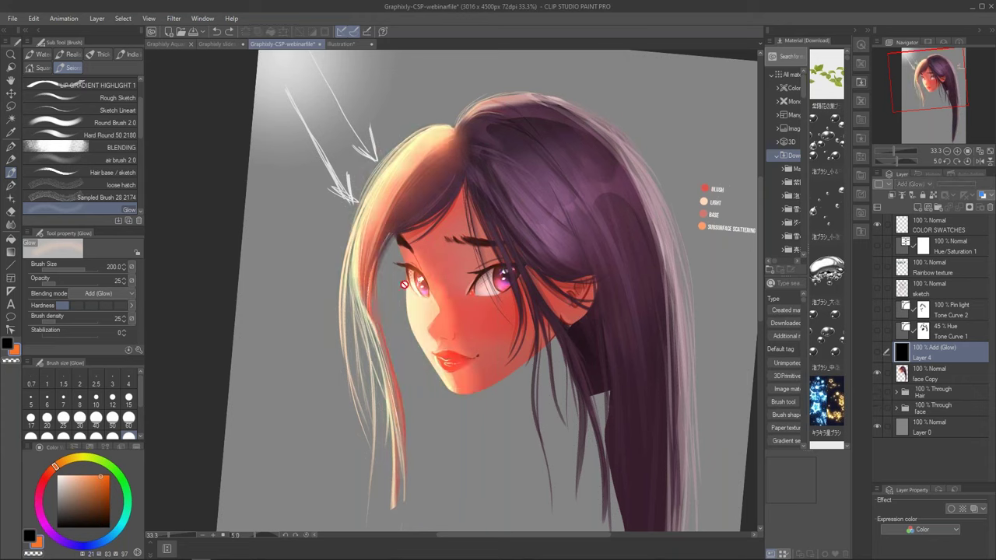
key("k")
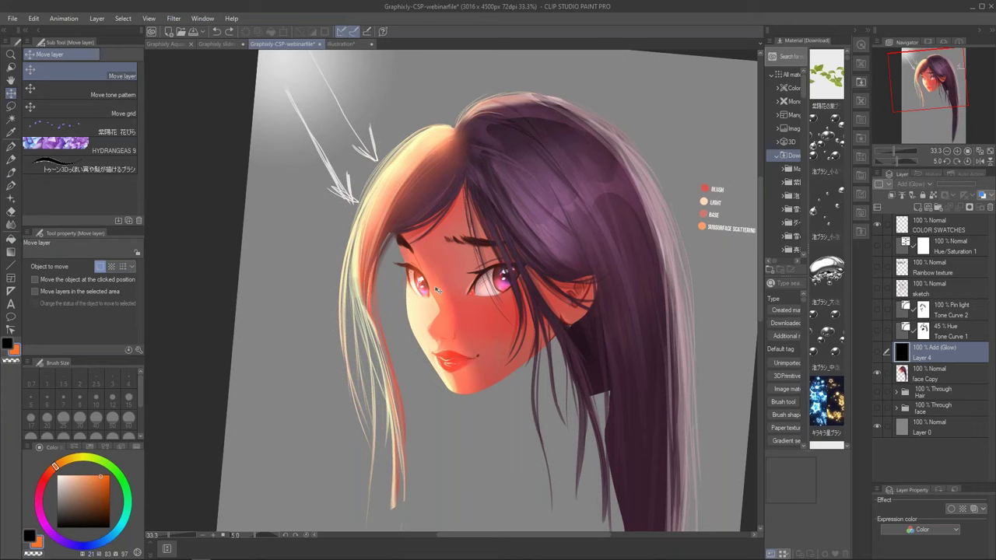
left_click_drag(879, 357, 877, 408)
Try glow strokes from the eye to the chin, reducing the brush from size 200 to 150, and undo them.
key("b")
mouse_move(420, 280)
left_mouse_down()
mouse_move(401, 296)
mouse_move(433, 377)
mouse_move(452, 384)
left_mouse_up()
key("ctrl+z")
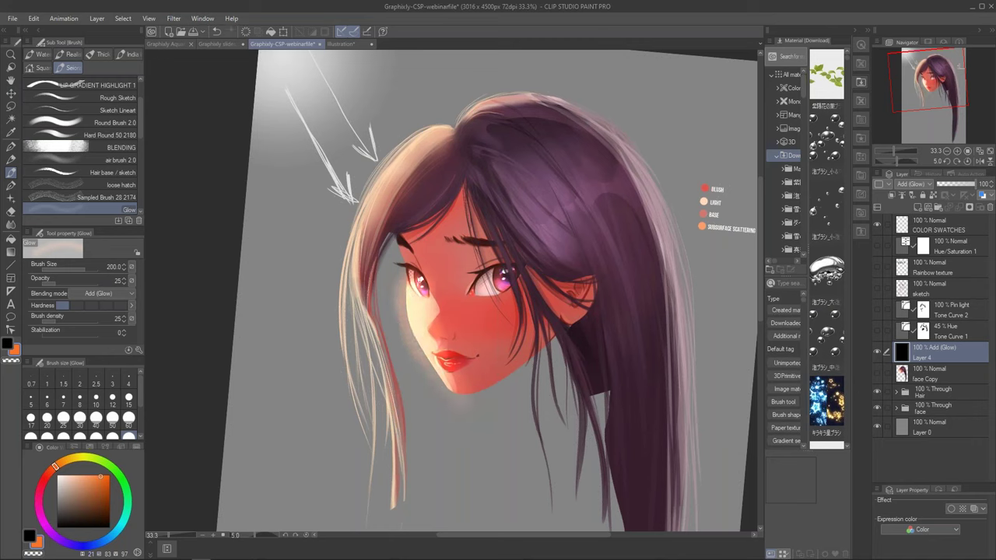
key("ctrl+z")
left_click_drag(411, 277, 443, 383)
key("ctrl+z")
key("bracketleft")
key("bracketleft")
key("bracketleft")
key("bracketleft")
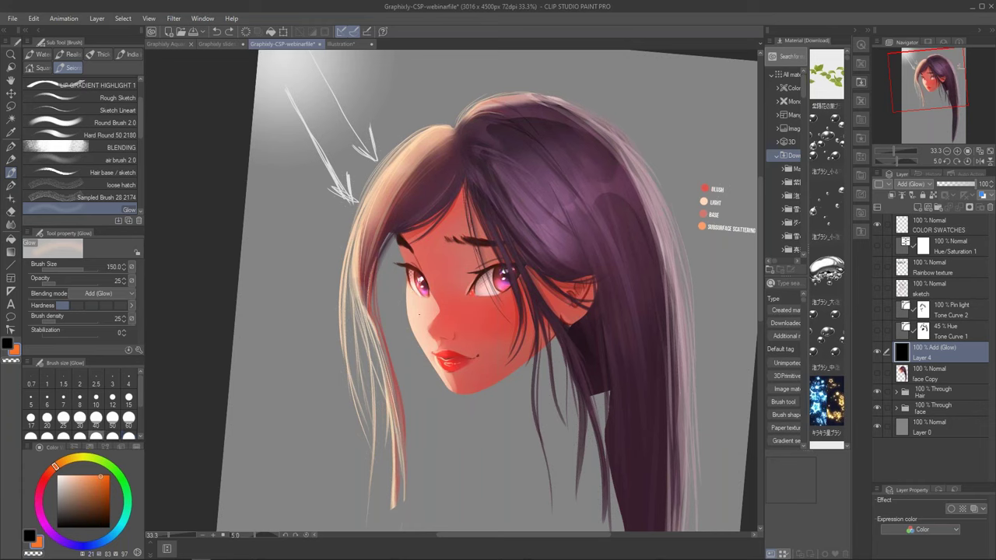
left_click_drag(413, 278, 434, 364)
key("ctrl+z")
Paint an orange glow on the nose, lit cheek and chin with the Glow brush at size 60.
key("bracketleft")
key("bracketleft")
key("bracketleft")
left_click_drag(439, 301, 428, 325)
left_click(432, 296)
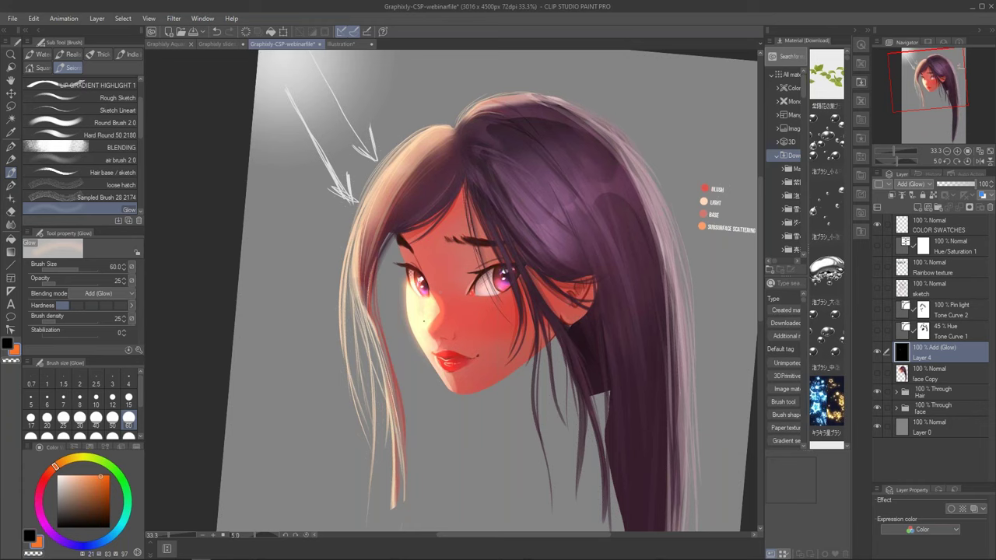
mouse_move(438, 367)
left_mouse_down()
mouse_move(449, 389)
mouse_move(452, 376)
left_mouse_up()
Paint a broad orange glow along the front hair and over the crown with the Glow brush at size 170.
key("bracketright")
key("bracketright")
key("bracketright")
key("bracketright")
key("bracketright")
key("bracketright")
key("bracketright")
key("bracketright")
mouse_move(360, 247)
left_mouse_down()
mouse_move(394, 144)
mouse_move(460, 145)
mouse_move(447, 132)
mouse_move(411, 147)
mouse_move(380, 190)
mouse_move(373, 223)
mouse_move(388, 376)
left_mouse_up()
key("bracketleft")
key("bracketleft")
key("ctrl+z")
mouse_move(456, 129)
left_mouse_down()
mouse_move(509, 87)
mouse_move(602, 120)
left_mouse_up()
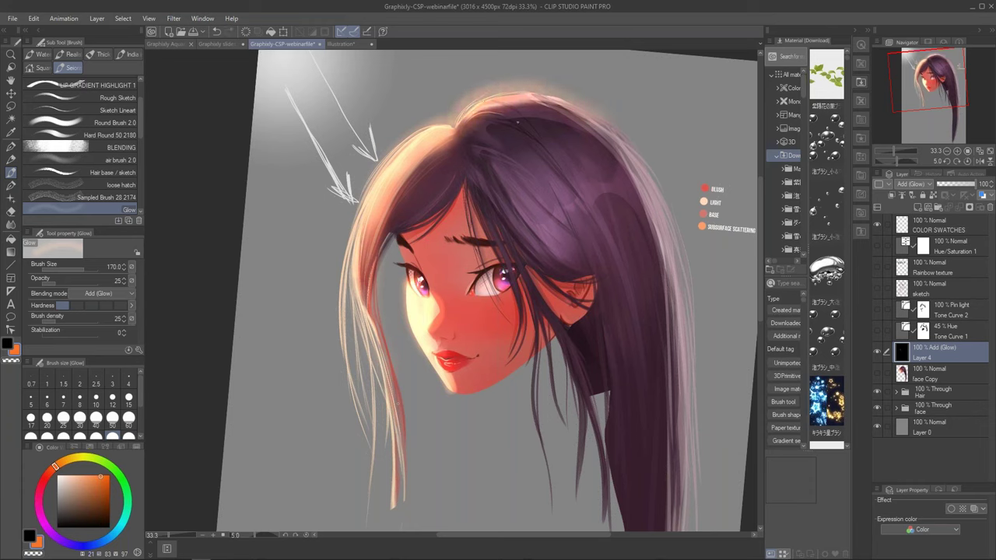
left_click_drag(454, 128, 495, 95)
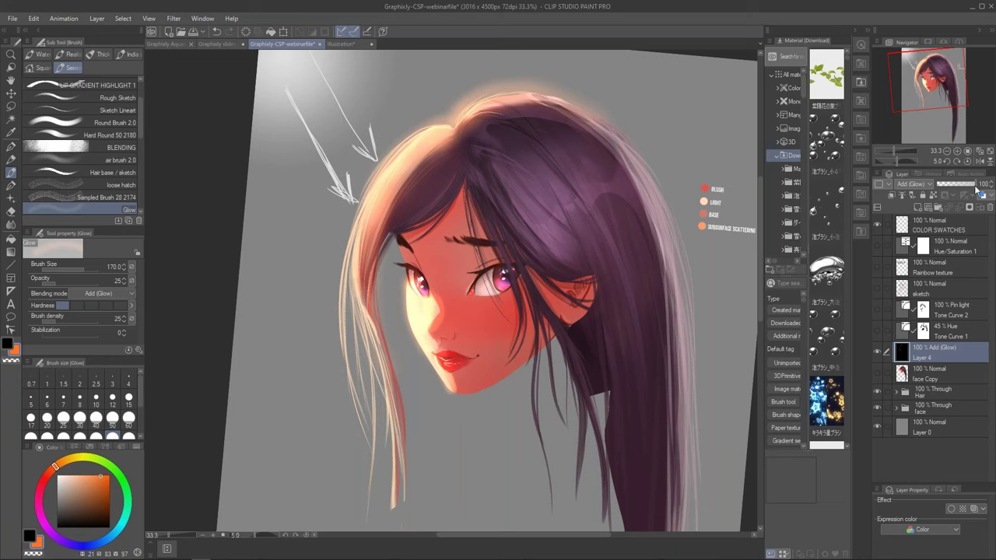
Try the Lighten, Screen, Color dodge and Glow dodge blending modes on the painted glow layer.
left_click(930, 185)
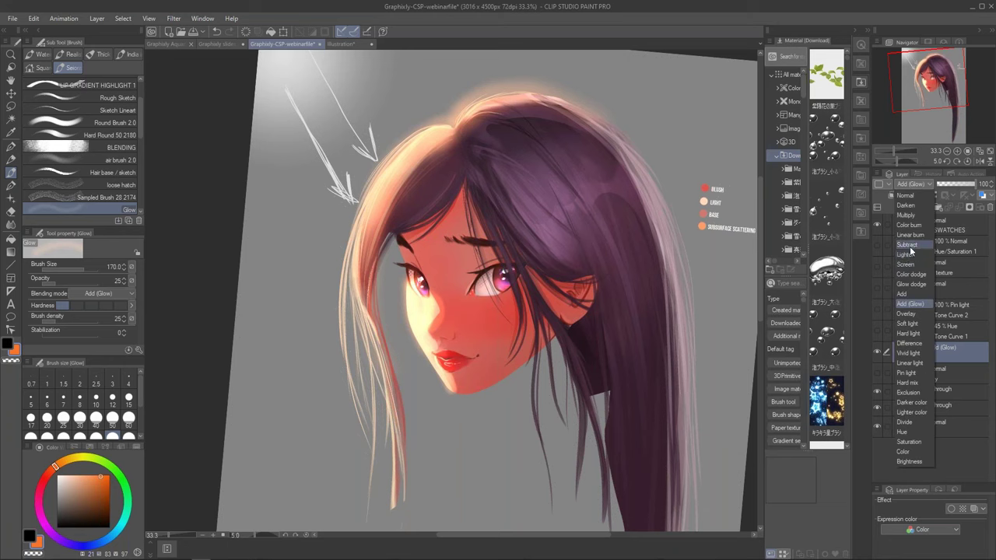
left_click(907, 255)
left_click(926, 187)
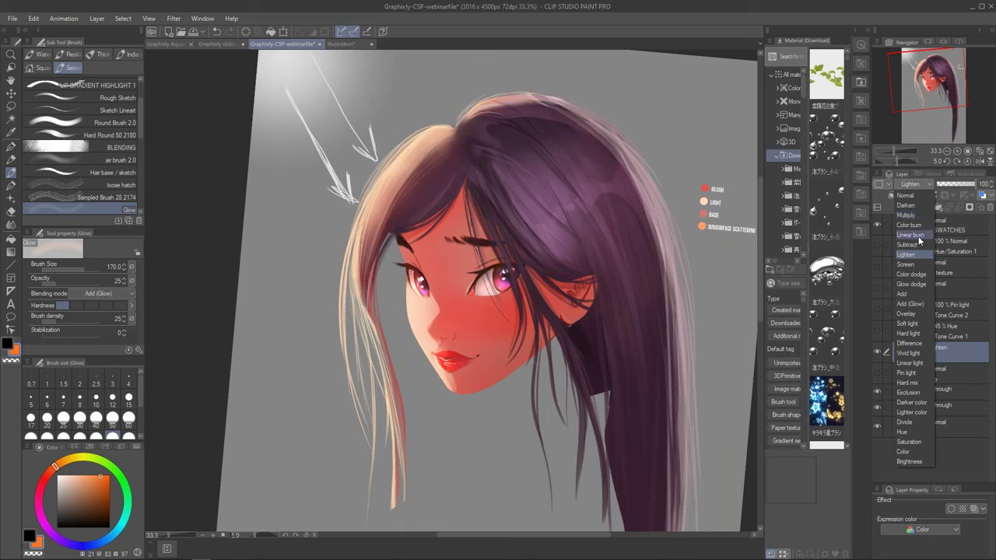
left_click(915, 271)
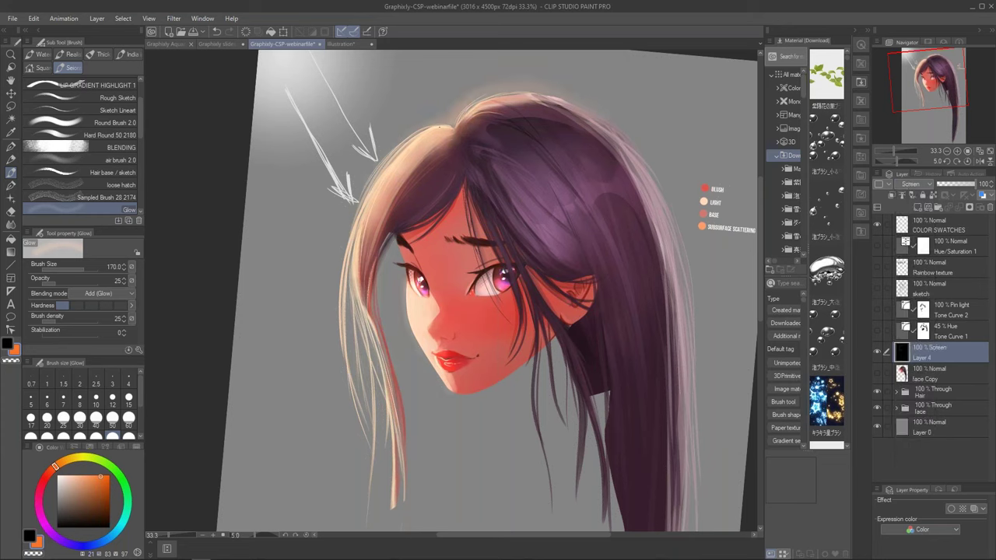
left_click(926, 186)
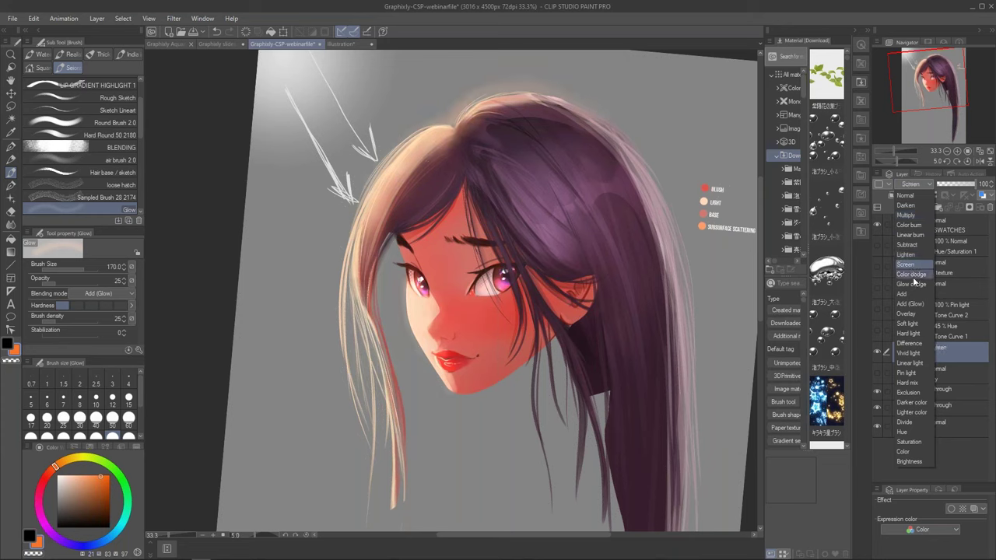
left_click(915, 277)
left_click(926, 186)
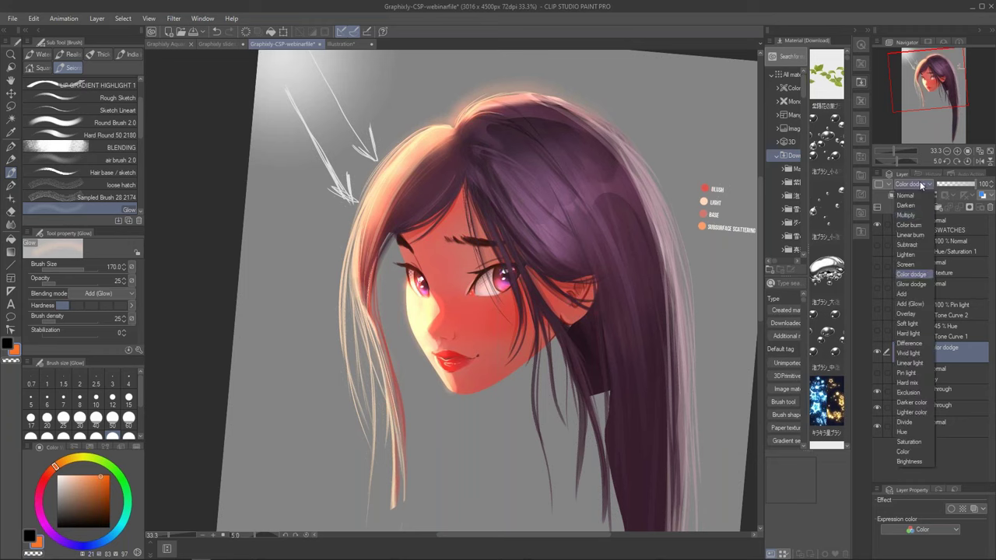
left_click(910, 283)
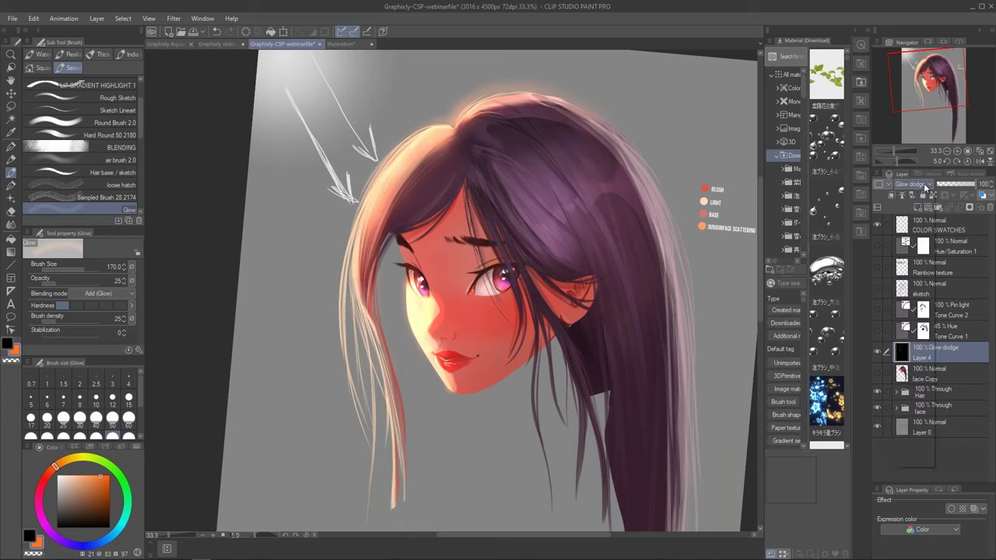
Set the glow layer's blending mode to Add (Glow) and lower its opacity to 48%.
left_click(918, 185)
left_click(913, 304)
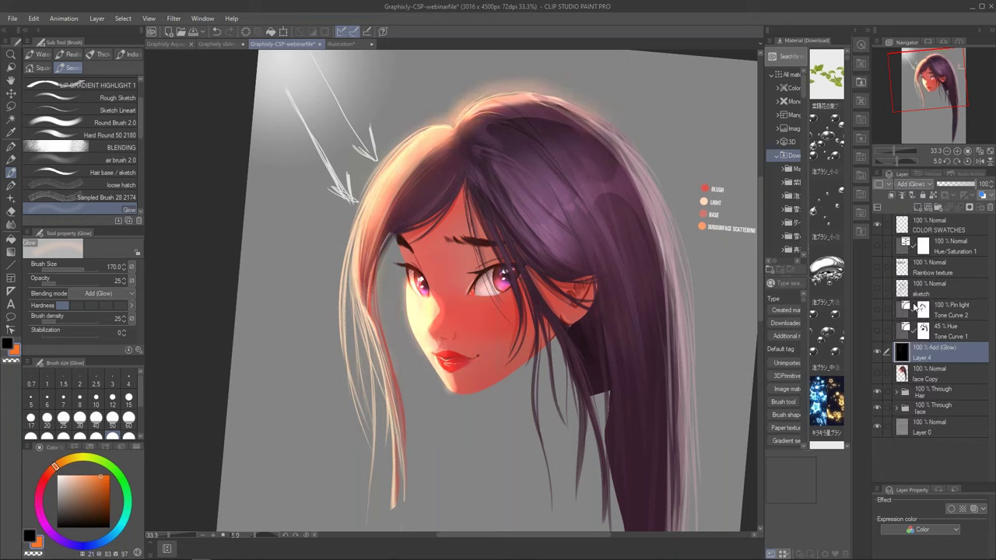
mouse_move(978, 186)
left_mouse_down()
mouse_move(960, 185)
mouse_move(962, 196)
left_mouse_up()
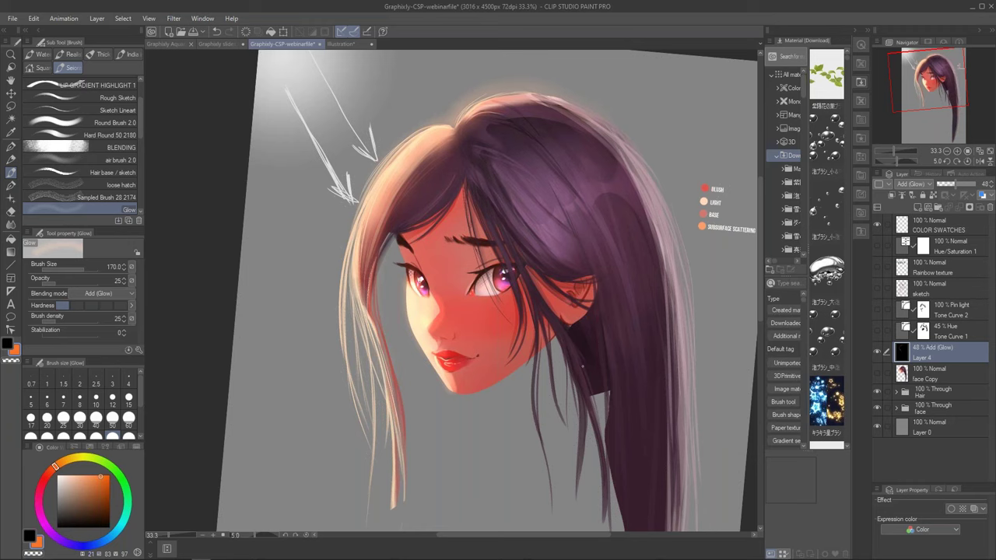
Lasso the curved rainbow shape over the front hair, copy it to a new layer, and hide the original Rainbow texture layer.
left_click(933, 271)
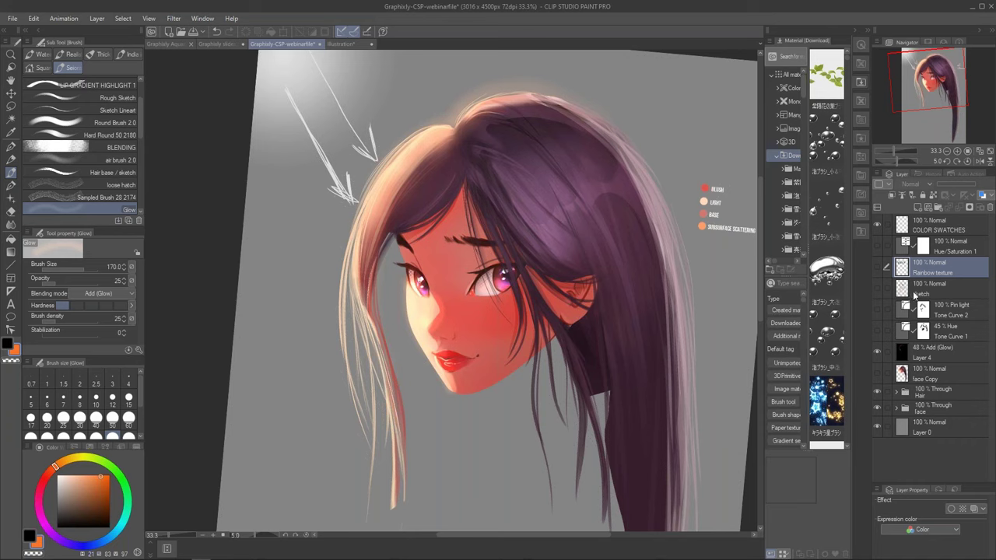
left_click(876, 267)
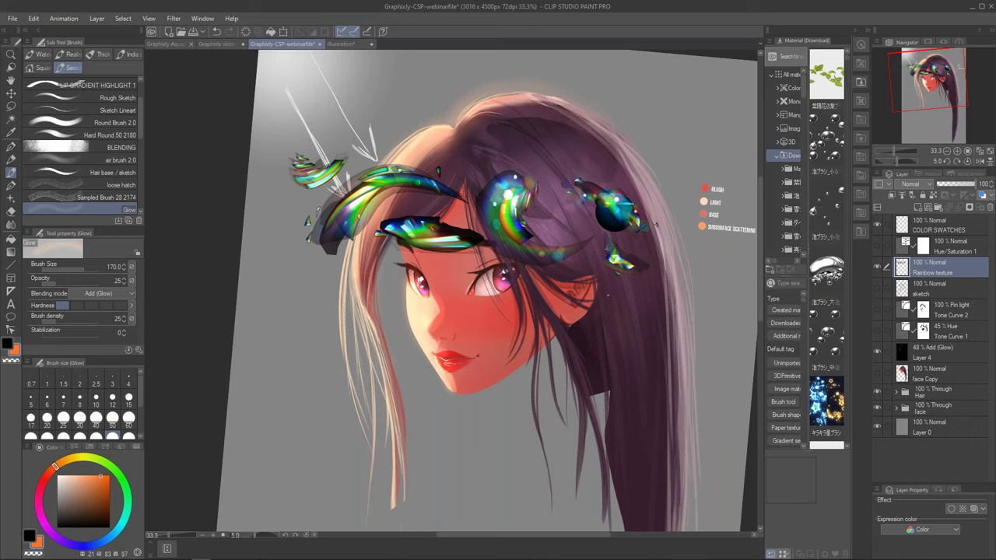
key("m")
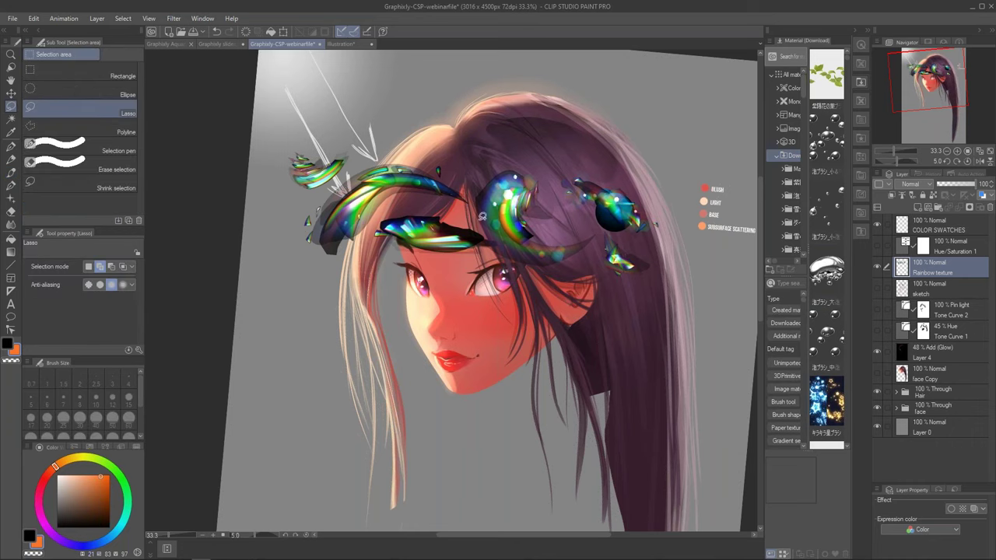
mouse_move(438, 199)
left_mouse_down()
mouse_move(472, 208)
mouse_move(456, 162)
mouse_move(389, 148)
mouse_move(297, 226)
mouse_move(367, 255)
mouse_move(401, 204)
left_mouse_up()
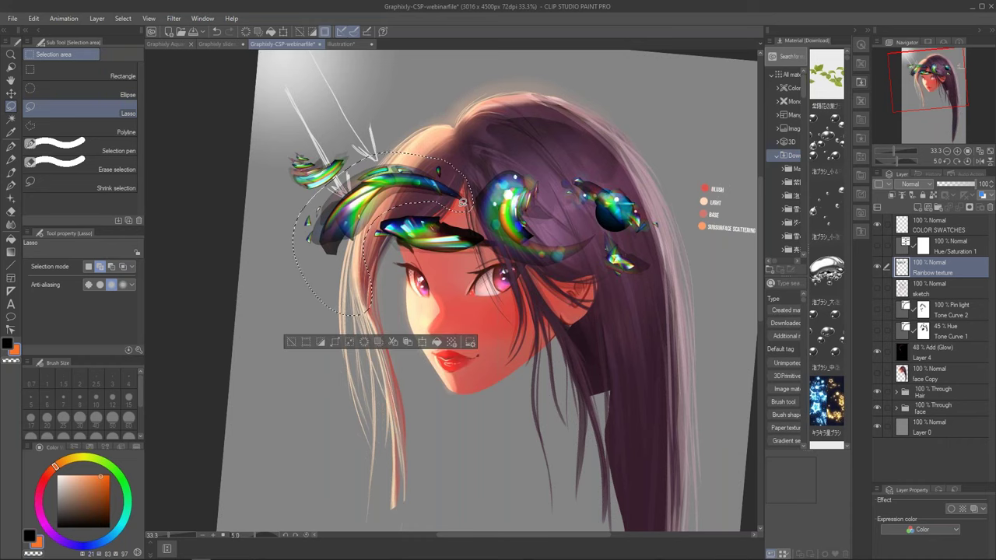
key("ctrl+c")
key("ctrl+v")
left_click(879, 290)
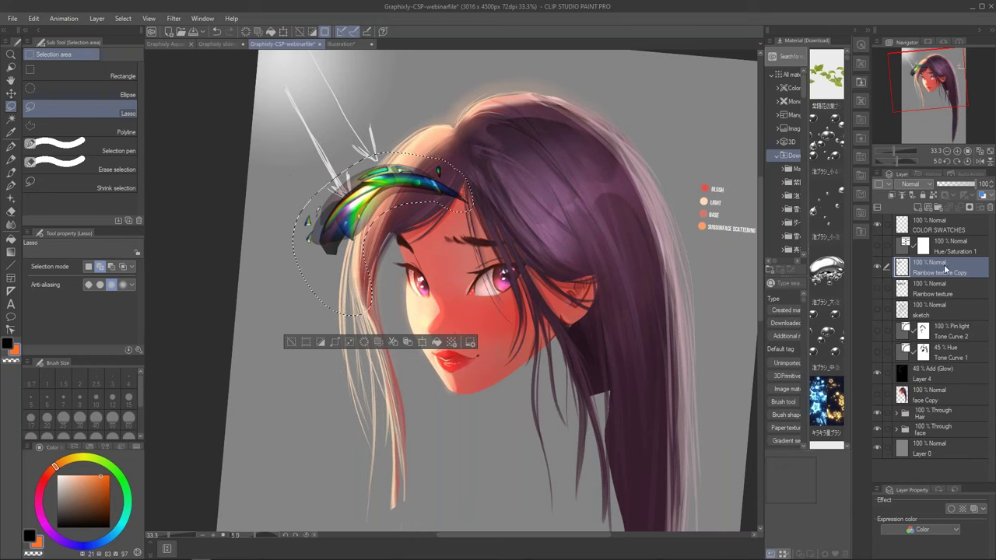
key("ctrl+d")
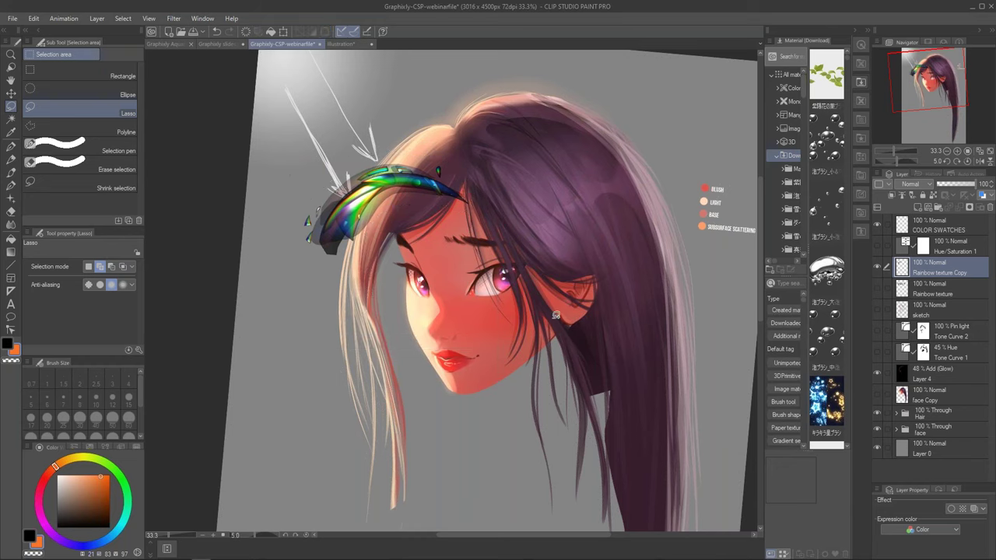
Move the copied rainbow shape onto the back of the crown, then rotate and enlarge it to follow the hair's curve.
key("k")
mouse_move(413, 184)
left_mouse_down()
mouse_move(614, 198)
mouse_move(611, 211)
left_mouse_up()
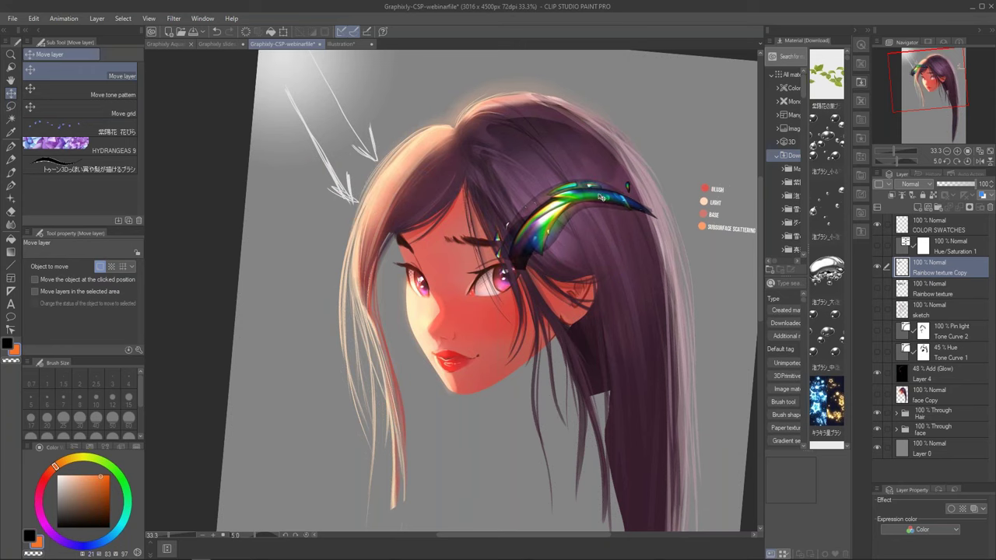
key("ctrl+t")
left_click_drag(560, 348, 646, 325)
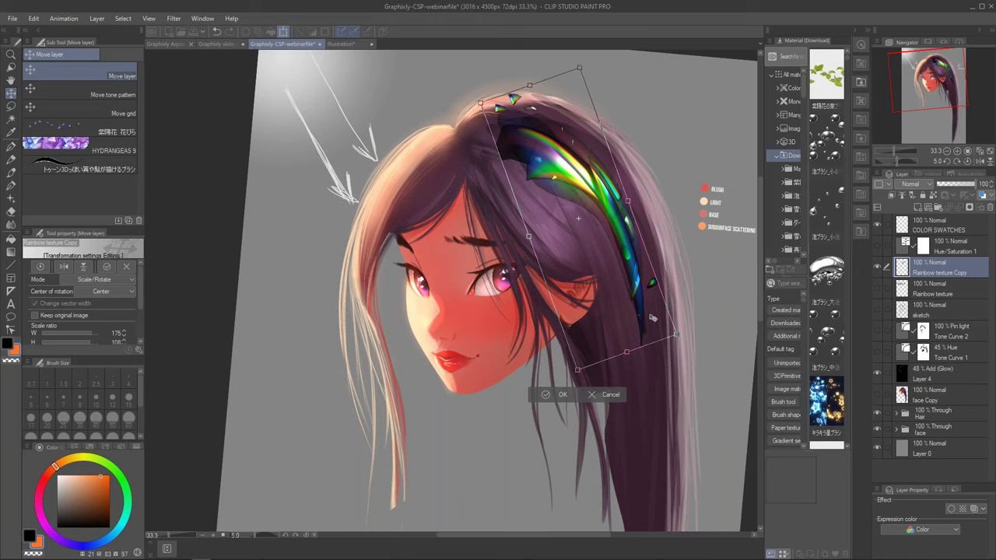
key("Return")
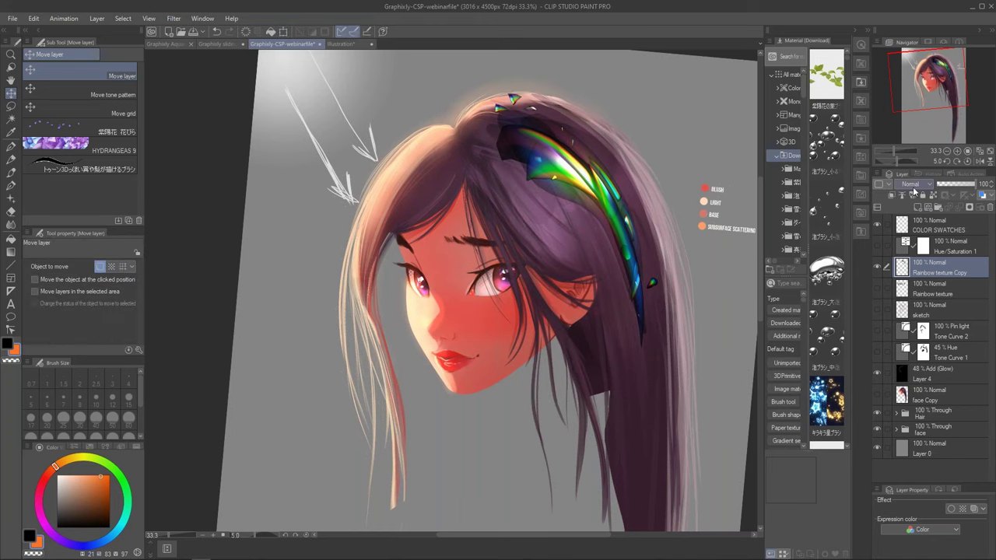
Try the Add (Glow), Color and Hue blending modes on the rainbow copy, returning it to Add (Glow).
left_click(915, 186)
left_click(911, 304)
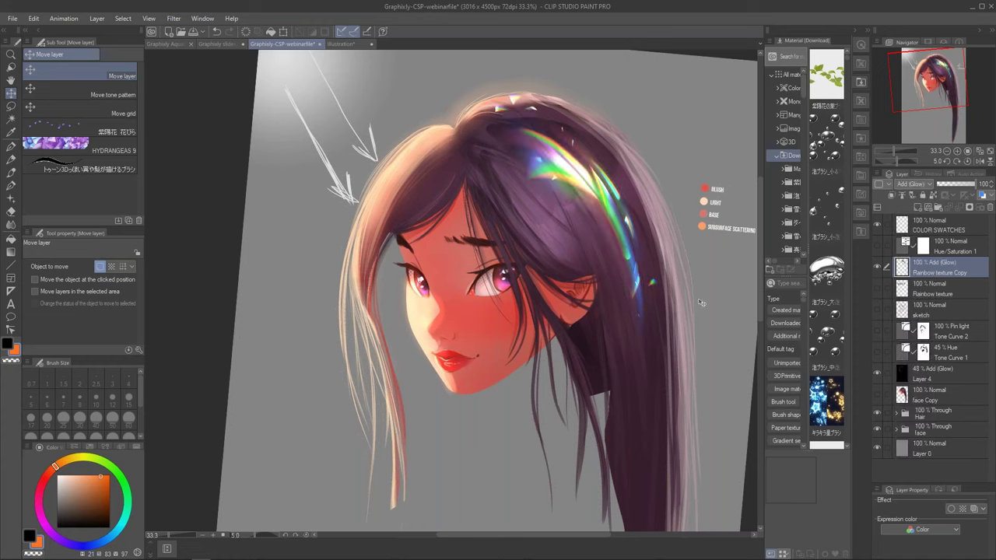
left_click(919, 186)
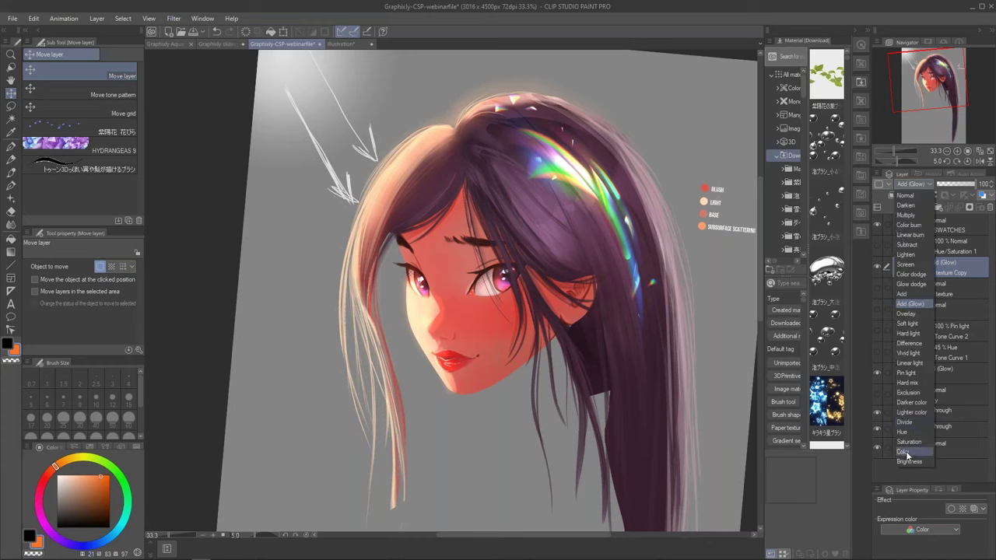
left_click(906, 451)
left_click(918, 189)
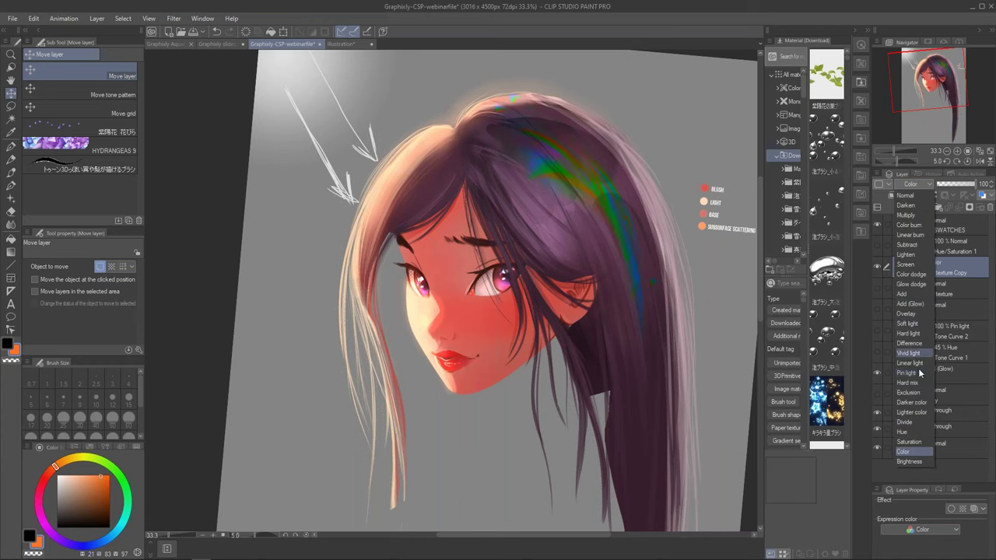
left_click(914, 426)
left_click(918, 188)
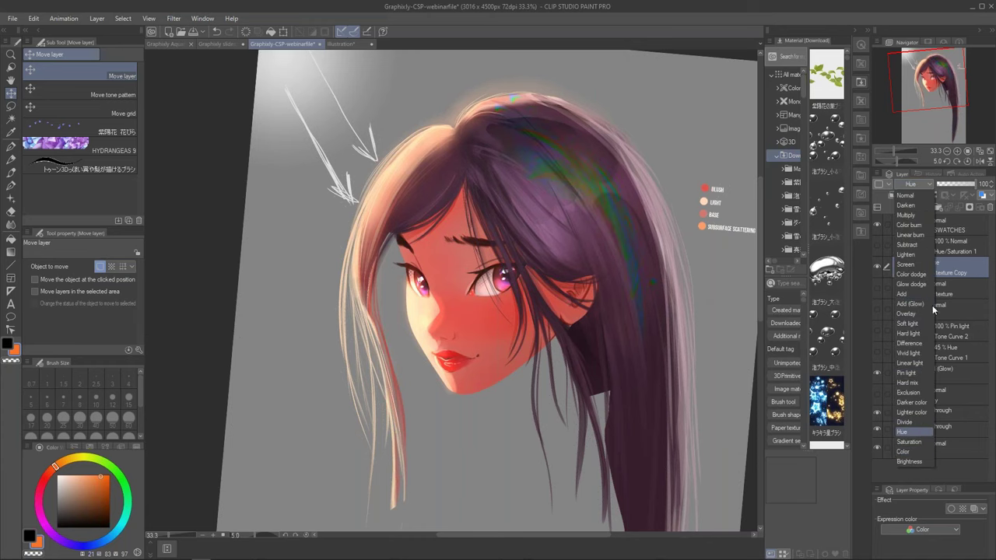
left_click(914, 309)
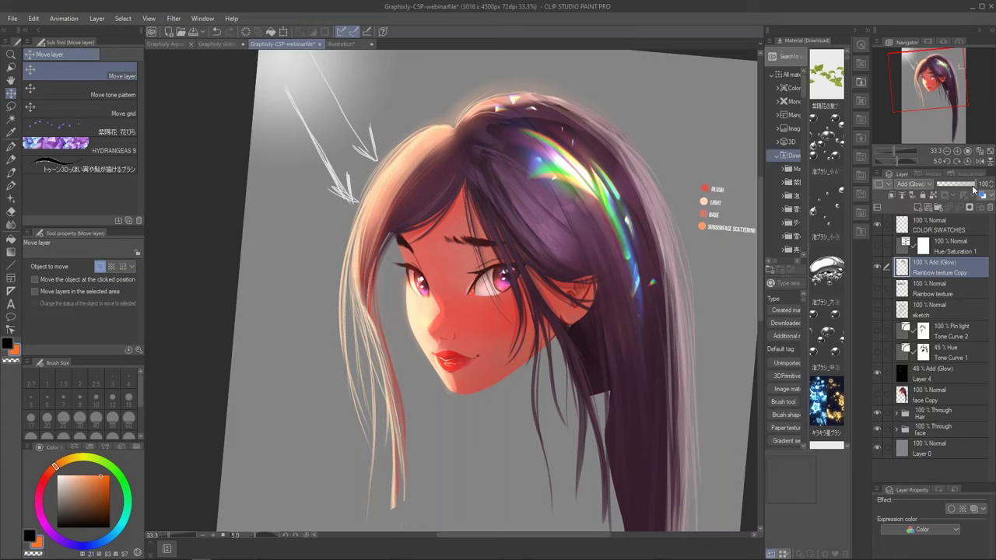
Lower the rainbow copy's opacity to 27% and move it outward to the edge of the hair at the back of the head.
left_click(948, 182)
left_click_drag(648, 309, 661, 258)
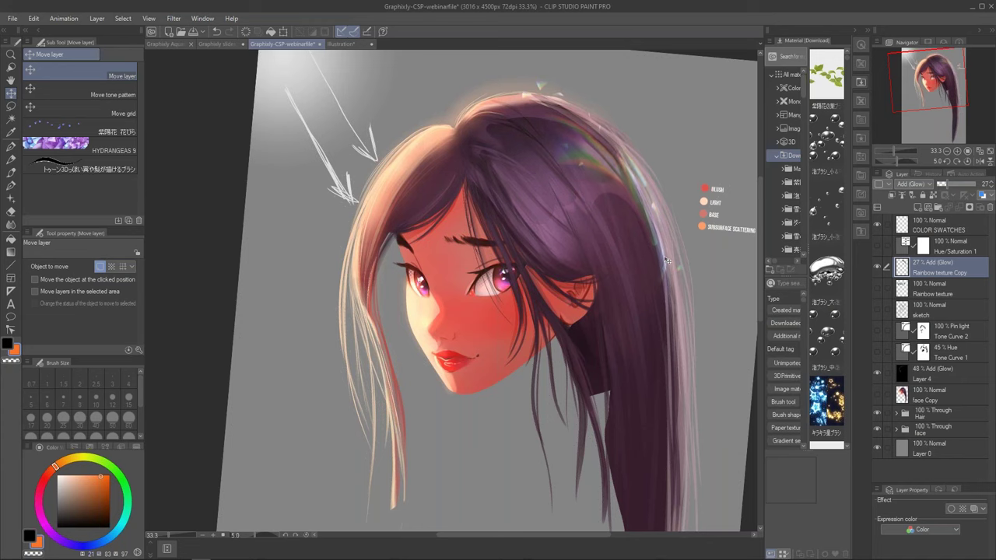
Raise the rainbow copy's opacity to 63%, compare the Color and Screen blending modes, and set it to Color dodge.
left_click(916, 183)
left_click(902, 431)
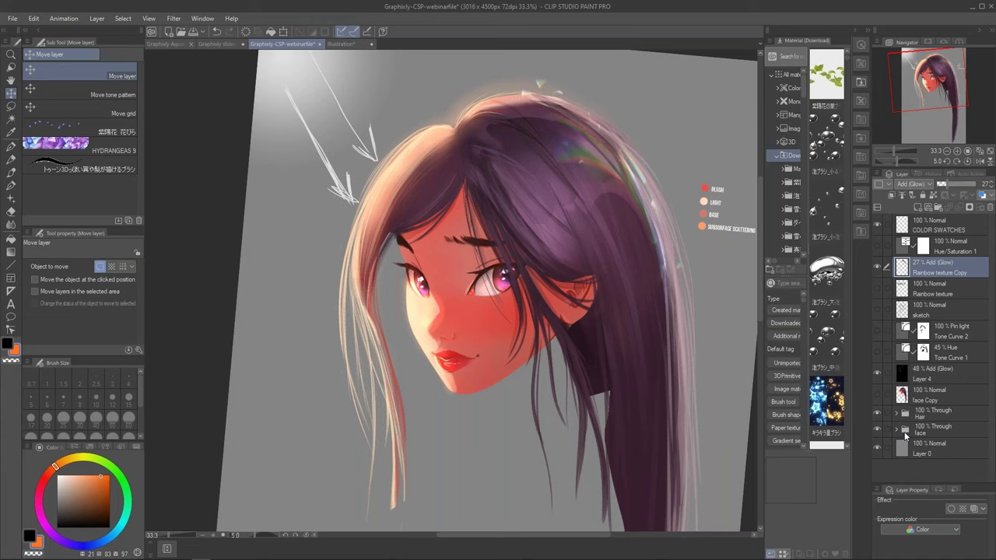
left_click(918, 184)
left_click(910, 452)
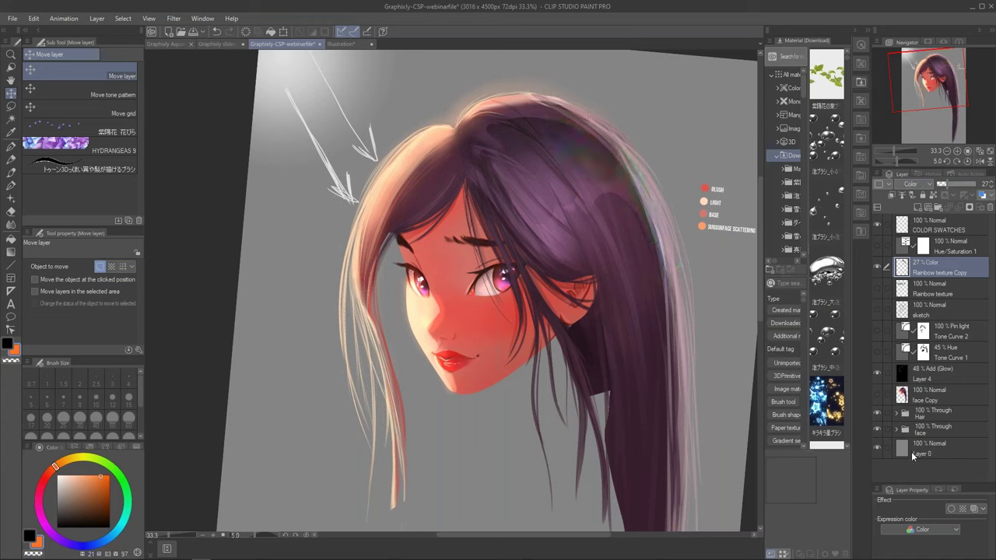
left_click(959, 189)
mouse_move(958, 189)
left_mouse_down()
mouse_move(971, 190)
mouse_move(959, 190)
left_mouse_up()
left_click(919, 184)
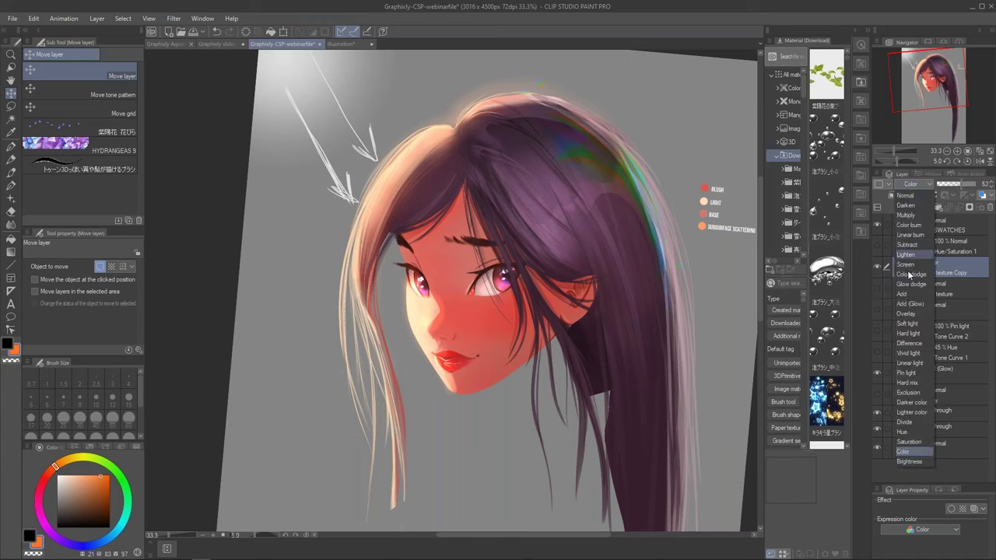
left_click(915, 278)
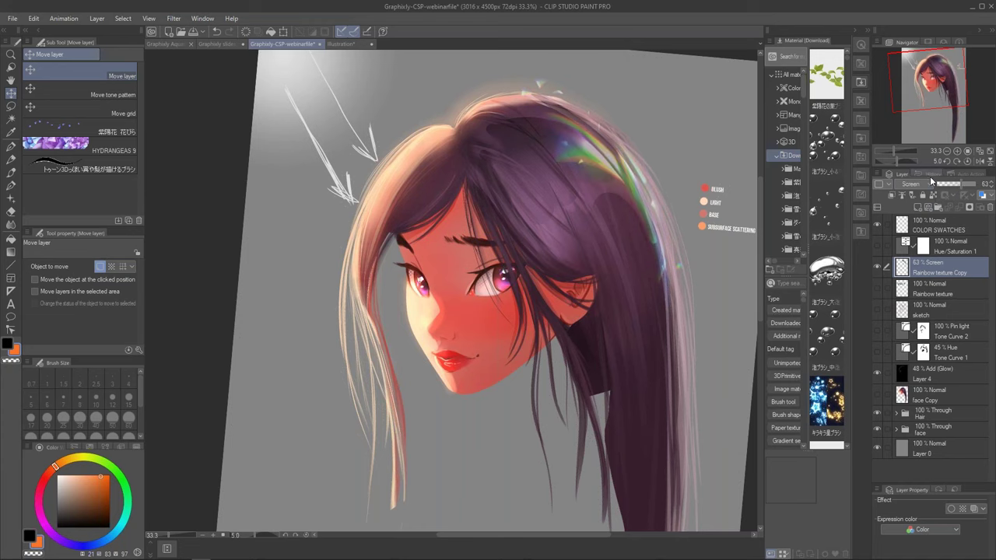
left_click(919, 184)
left_click(915, 279)
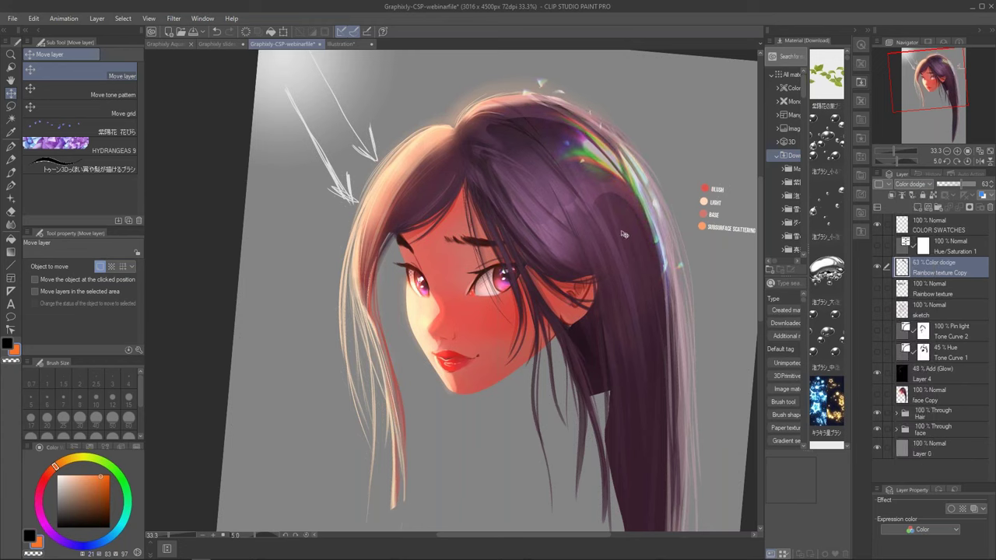
Soften the rainbow highlight's inner and upper edge with the Soft eraser at size 200, and lower the layer's opacity to 39%.
key("e")
mouse_move(513, 127)
left_mouse_down()
mouse_move(598, 200)
mouse_move(544, 118)
mouse_move(580, 146)
mouse_move(619, 202)
left_mouse_up()
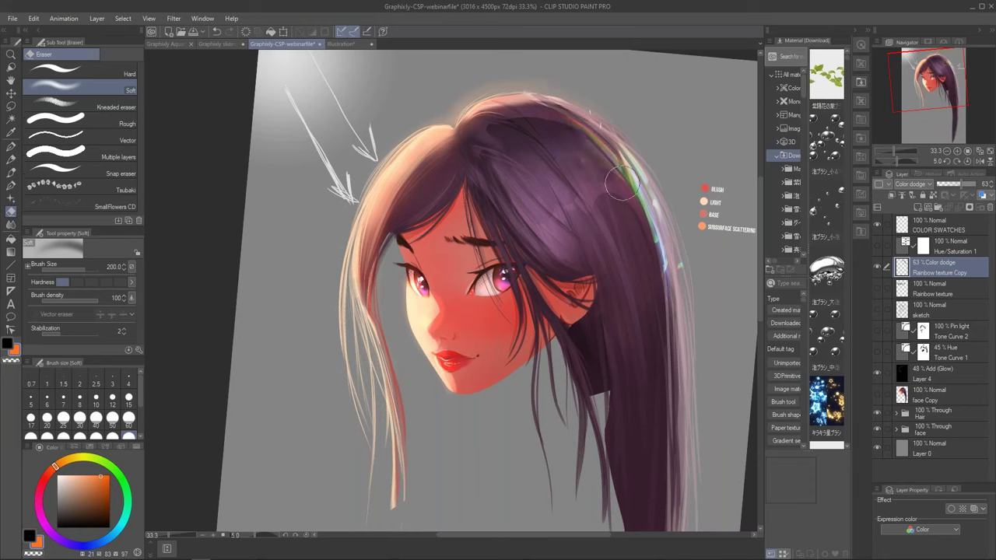
left_click_drag(953, 187, 954, 185)
left_click(876, 267)
left_click(877, 267)
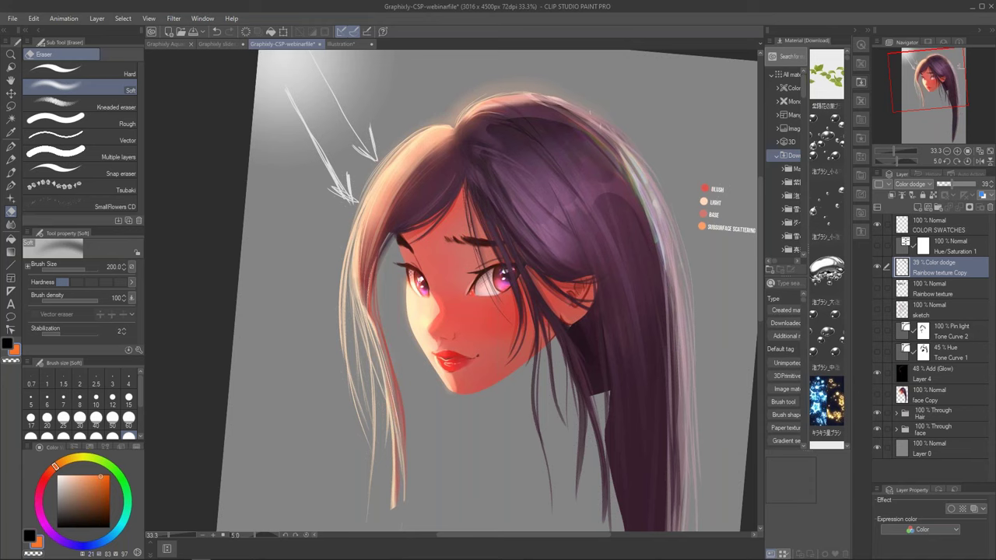
key("k")
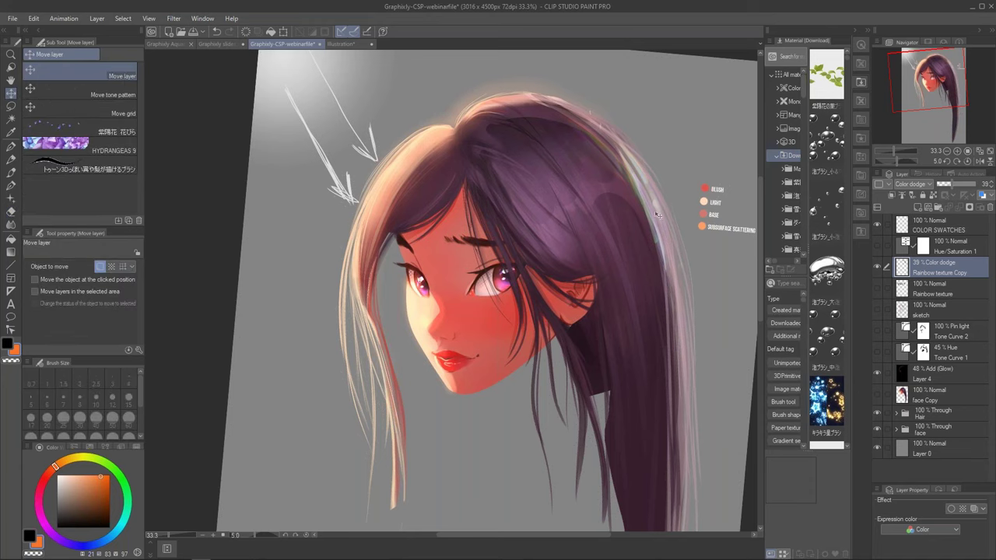
Switch to the Graphixly Aquarius sample illustration and examine the rainbow effects in the hair up close.
left_click(176, 44)
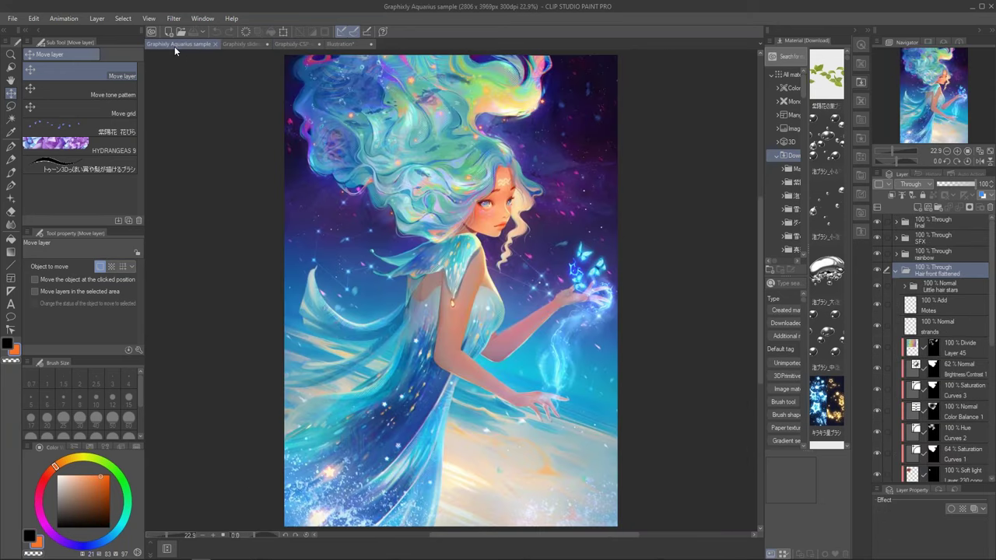
left_click(958, 151)
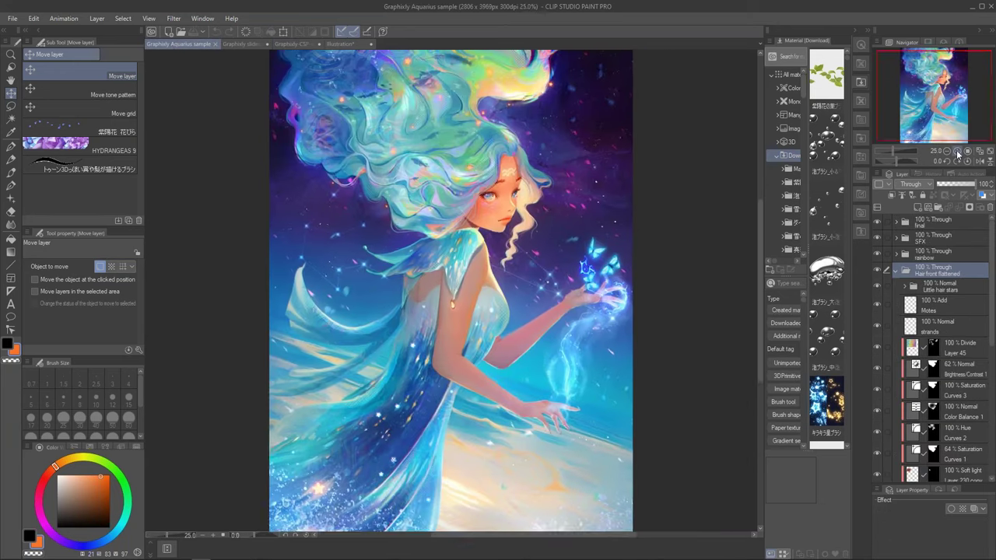
left_click(957, 151)
left_click(957, 151)
left_click(958, 151)
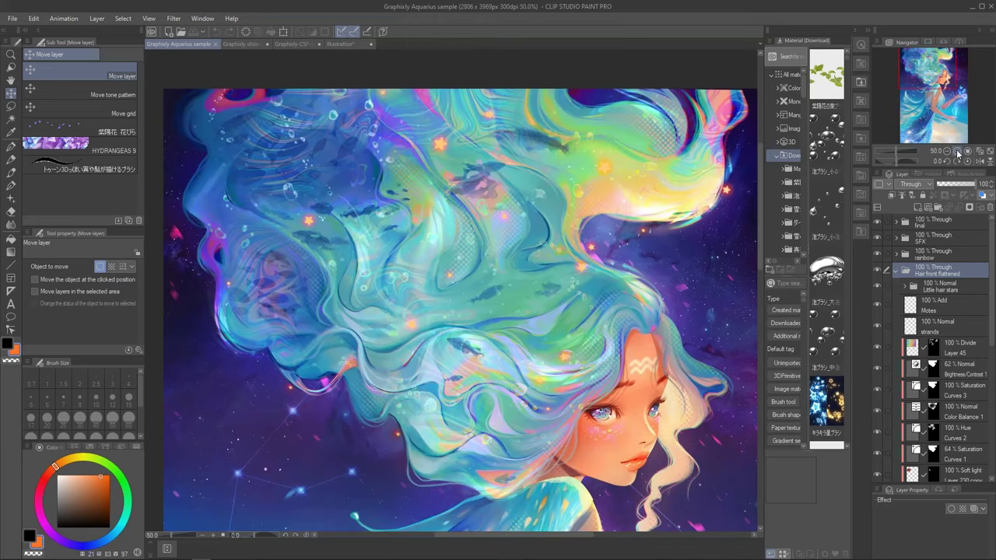
left_click(946, 151)
left_click(946, 151)
left_click(958, 151)
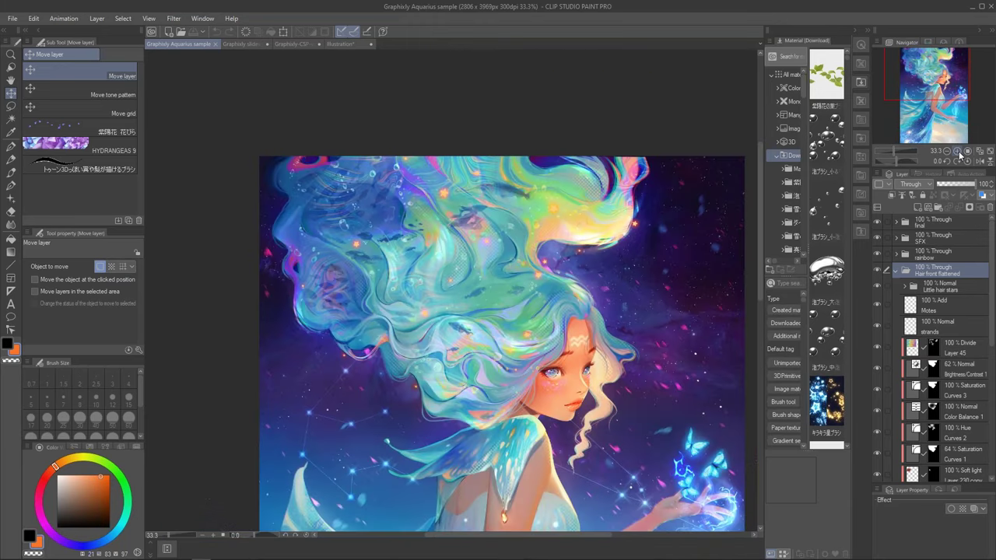
left_click_drag(942, 85, 938, 81)
Hide the Little hair stars folder and the effect layers beneath it, along with the final, SFX and rainbow groups.
left_click(940, 287)
left_click_drag(879, 287, 883, 397)
scroll(902, 350, "down", 3)
scroll(902, 311, "up", 3)
left_click(878, 224)
left_click(877, 237)
left_click(877, 254)
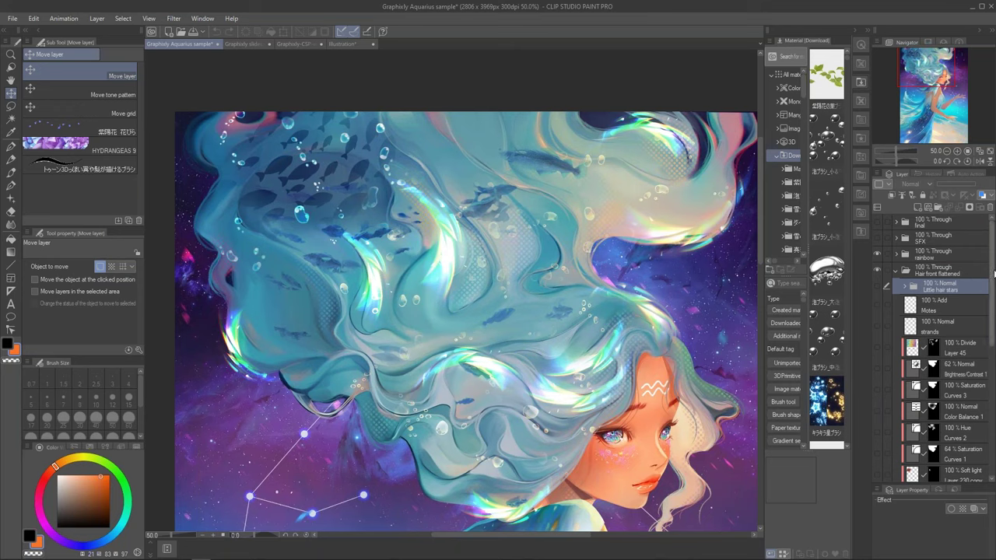
Hide the remaining effect layers from Layer 230 down to Layer 25 copy, and select the hair front flattened layer.
scroll(887, 288, "down", 5)
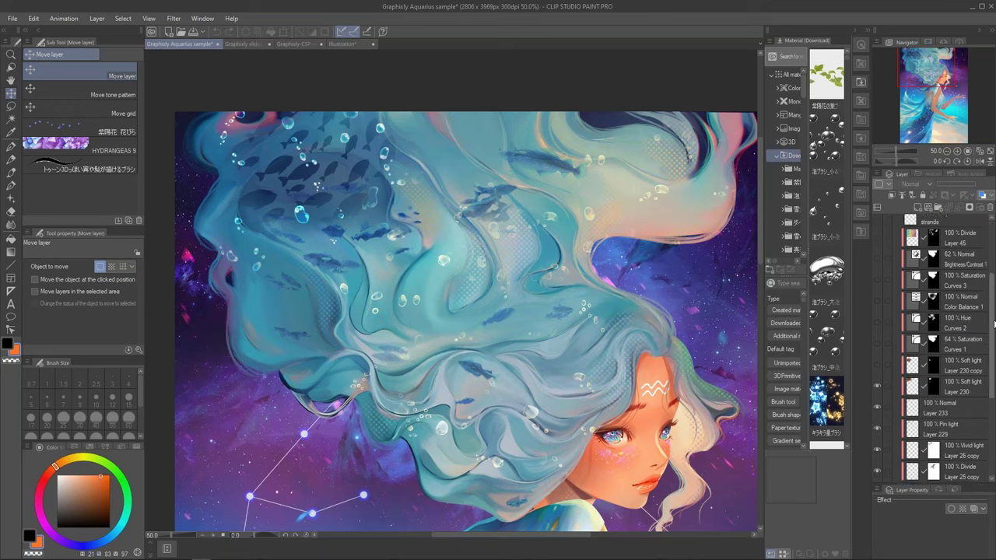
left_click(878, 367)
left_click(959, 395)
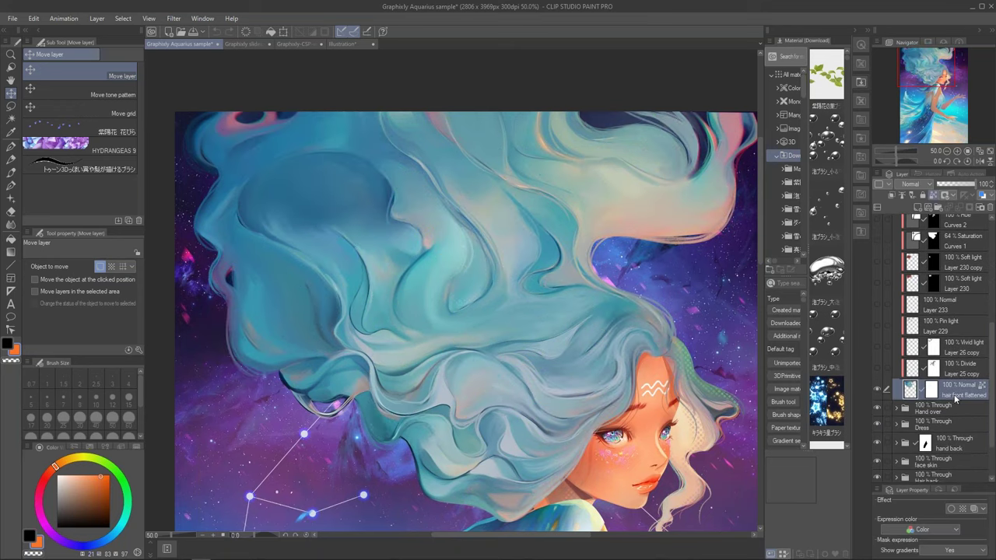
Show the hair effect layers Layer 25 copy, Layer 26 copy and Layer 229 again, working upward from the flattened hair layer.
left_click(947, 152)
left_click(947, 151)
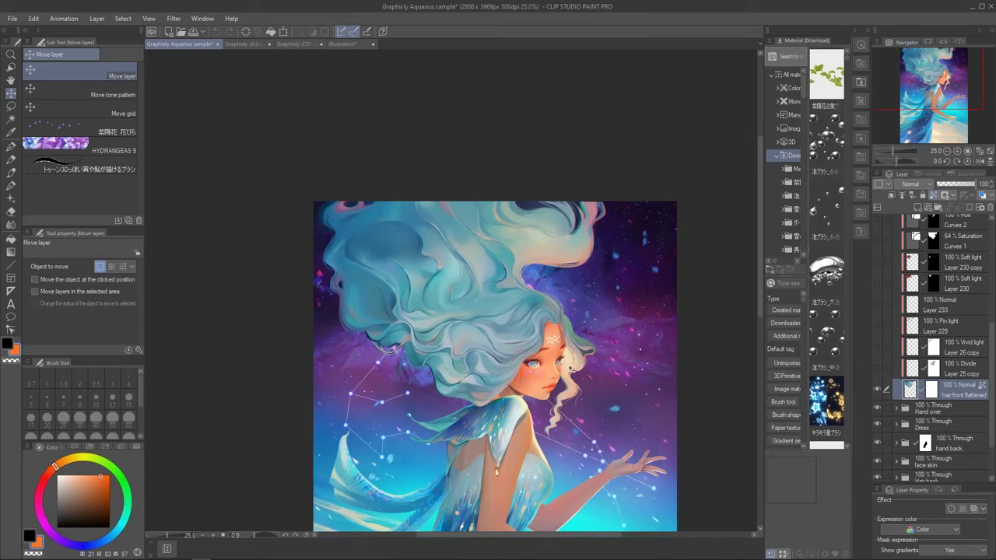
left_click(963, 372)
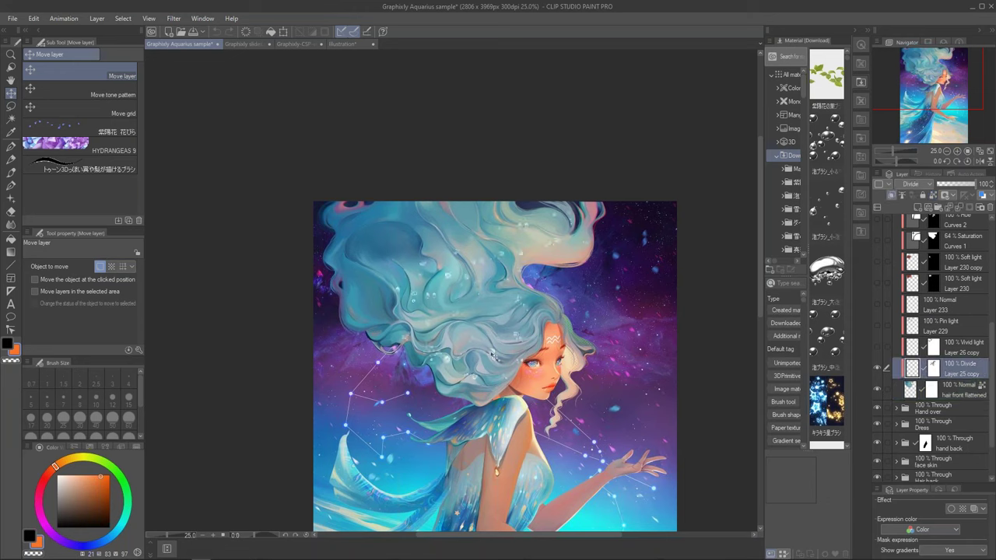
left_click(877, 347)
left_click(887, 348)
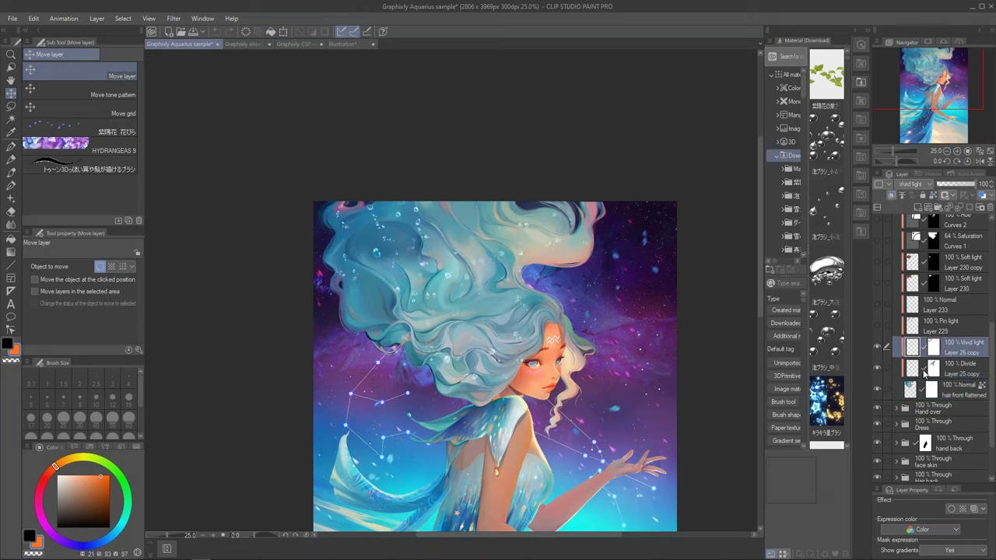
left_click(877, 326)
left_click(887, 326)
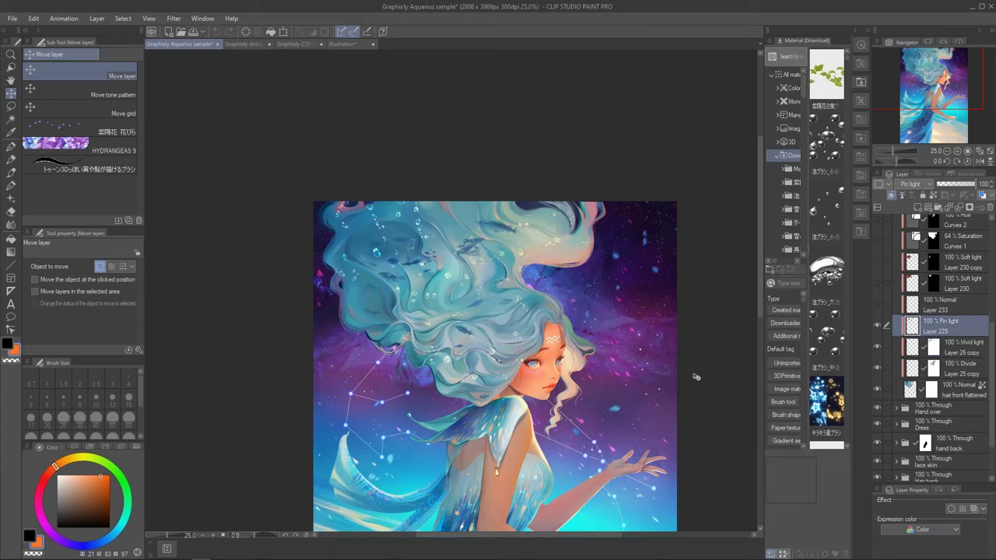
Show Layer 233 and the soft light layers Layer 230 and Layer 230 copy over the hair.
left_click(933, 310)
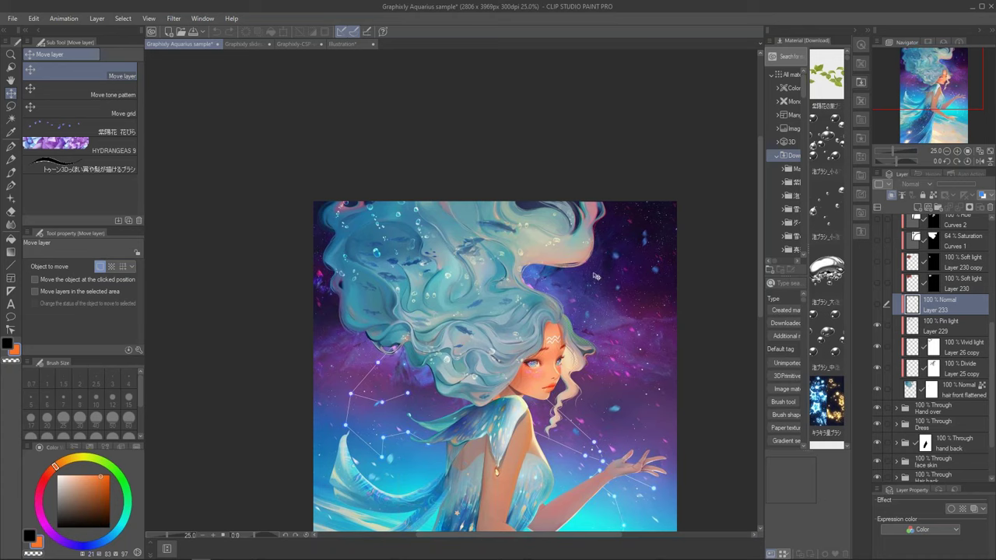
left_click(877, 305)
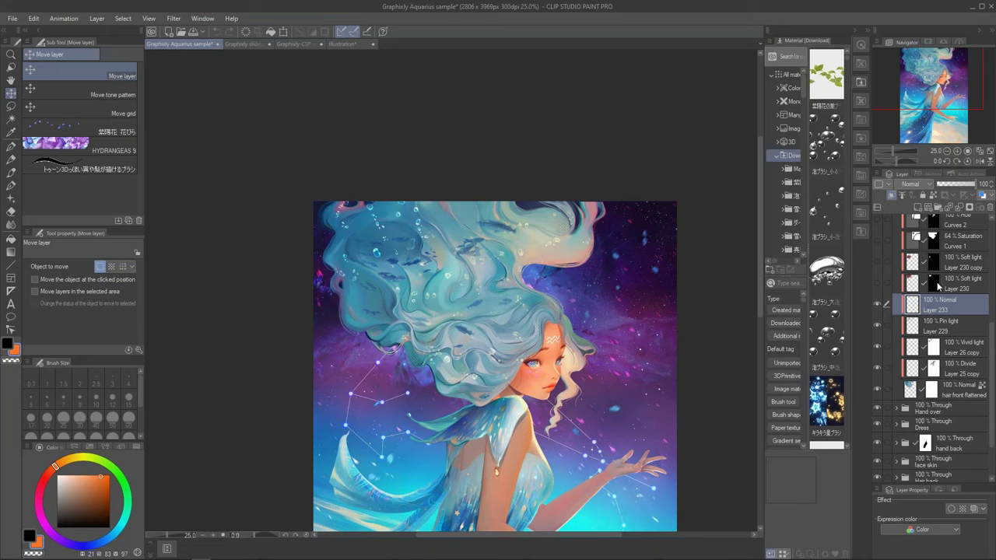
left_click(960, 290)
scroll(924, 331, "up", 2)
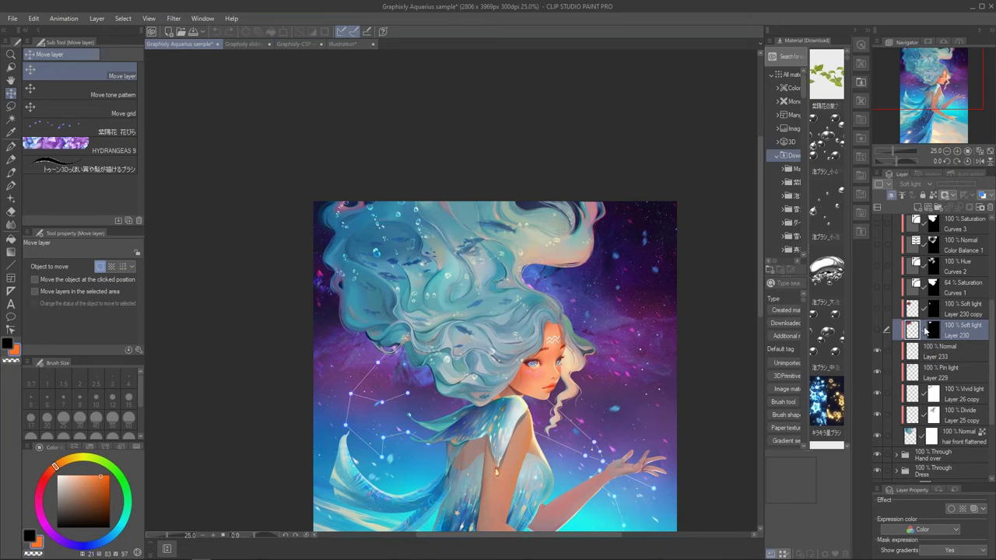
left_click(876, 308)
Show the Curves 1 correction layer, compare the hair with and without it, and review its tone curve.
left_click(959, 294)
scroll(964, 342, "up", 3)
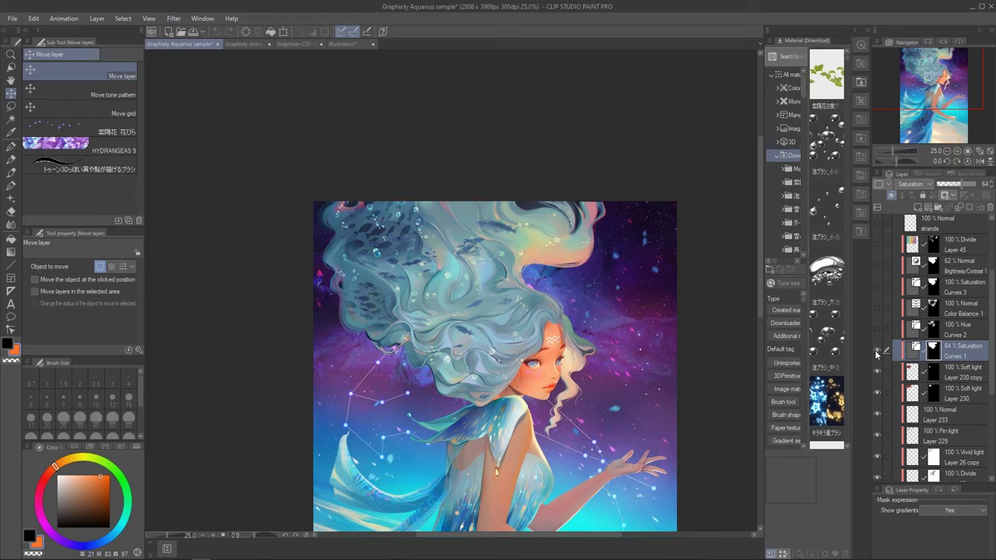
left_click(875, 351)
left_click(876, 351)
double_click(915, 352)
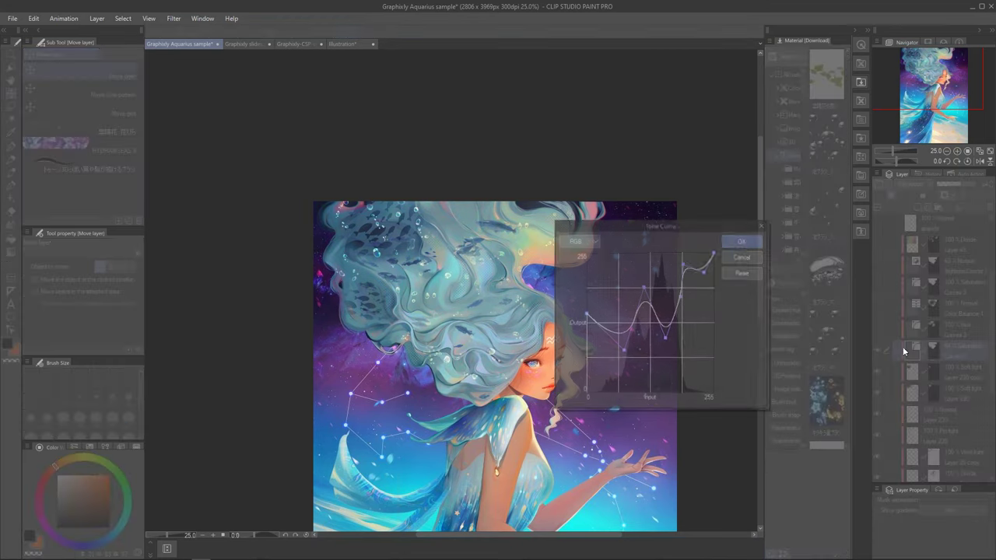
left_click_drag(707, 217, 746, 155)
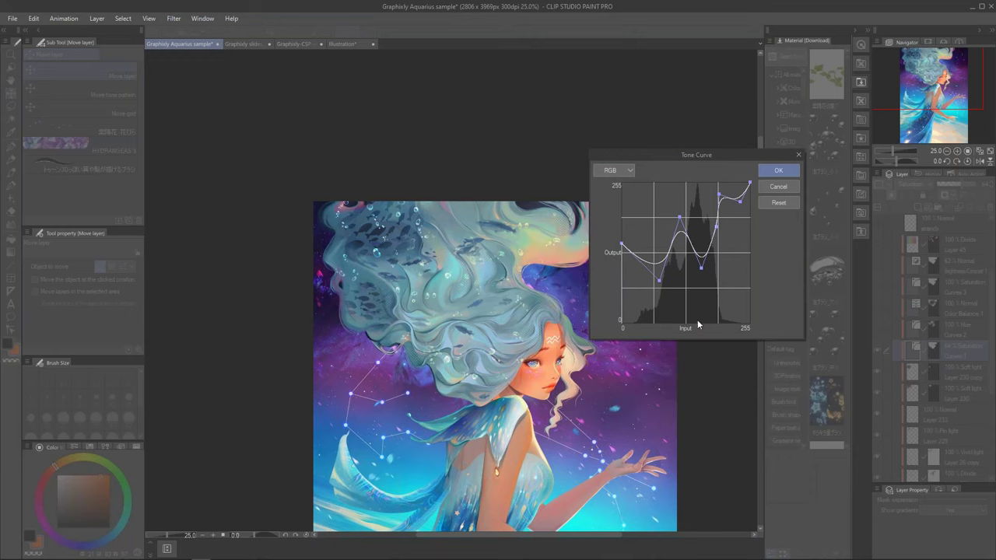
left_click(778, 170)
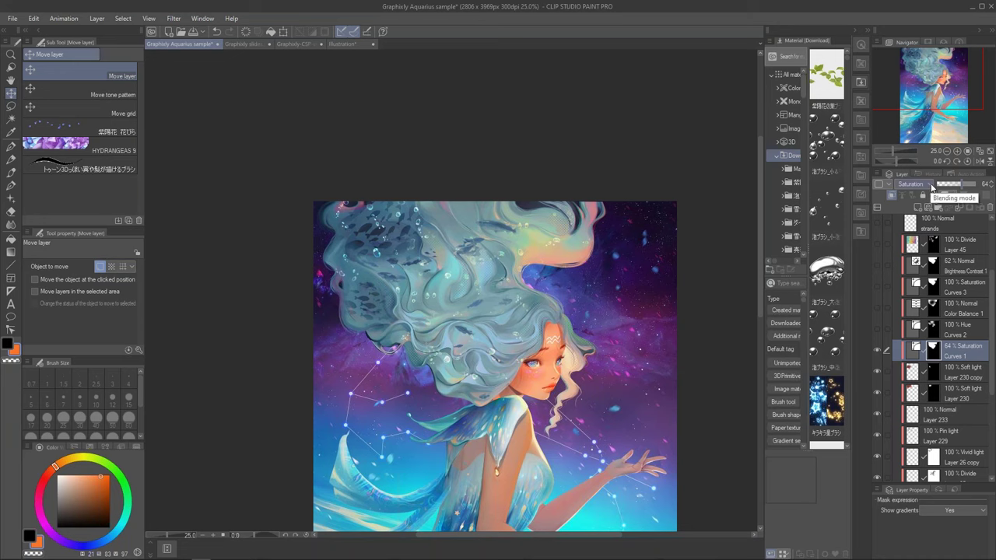
Try the Normal blending mode on the Curves 1 layer and undo the change.
left_click(932, 189)
left_click(916, 198)
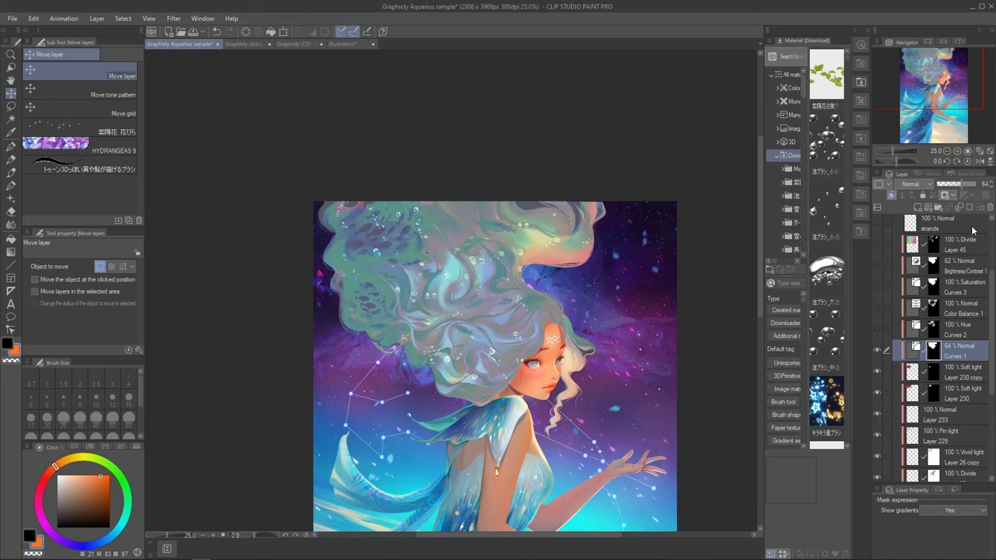
key("ctrl+z")
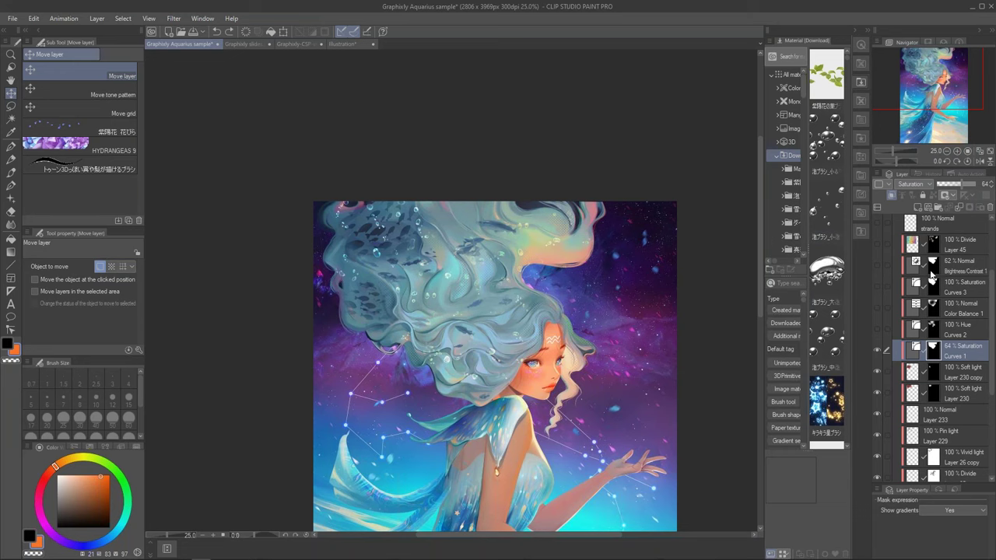
Compare the hair without Curves 1 once more, and show the Curves 2 and Color Balance 1 correction layers.
left_click(956, 330)
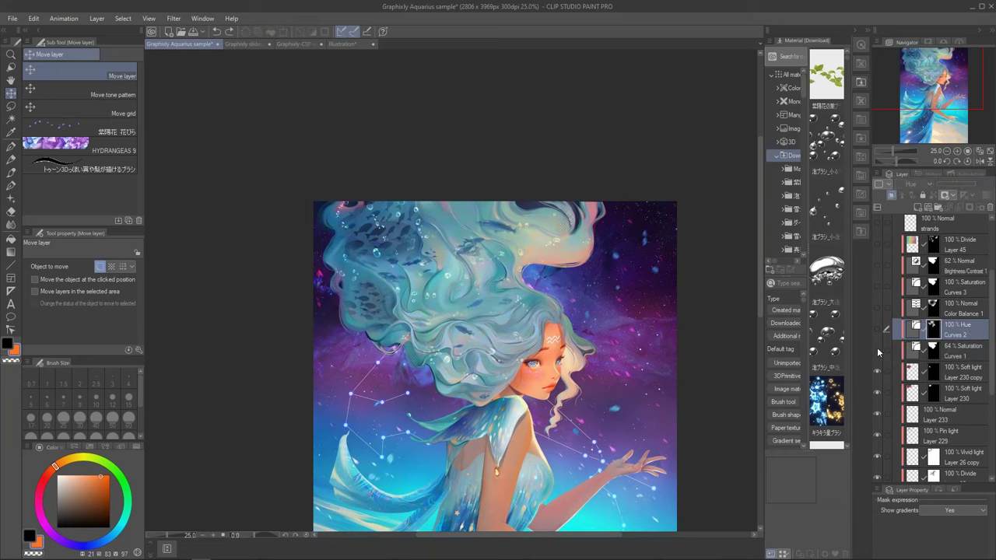
left_click(957, 357)
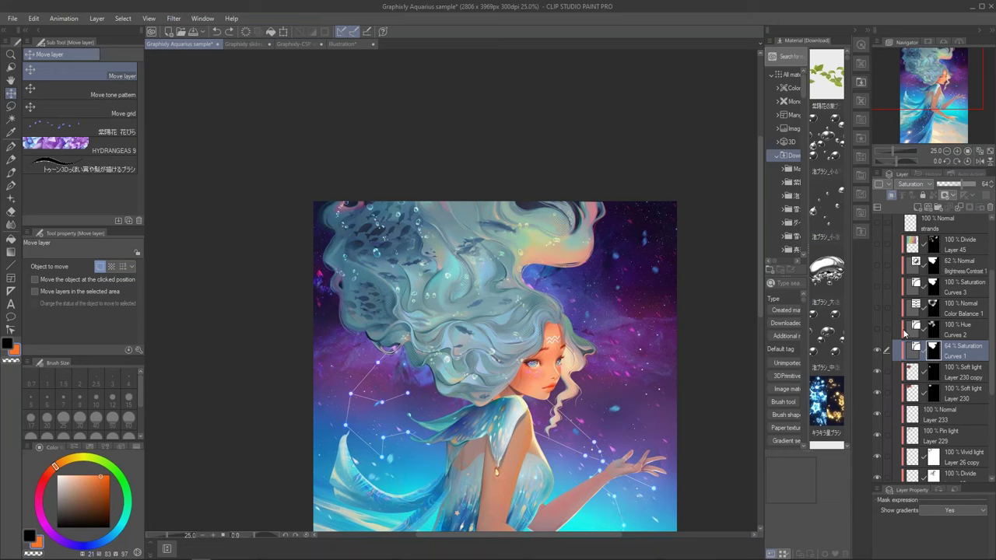
left_click(962, 333)
left_click(877, 329)
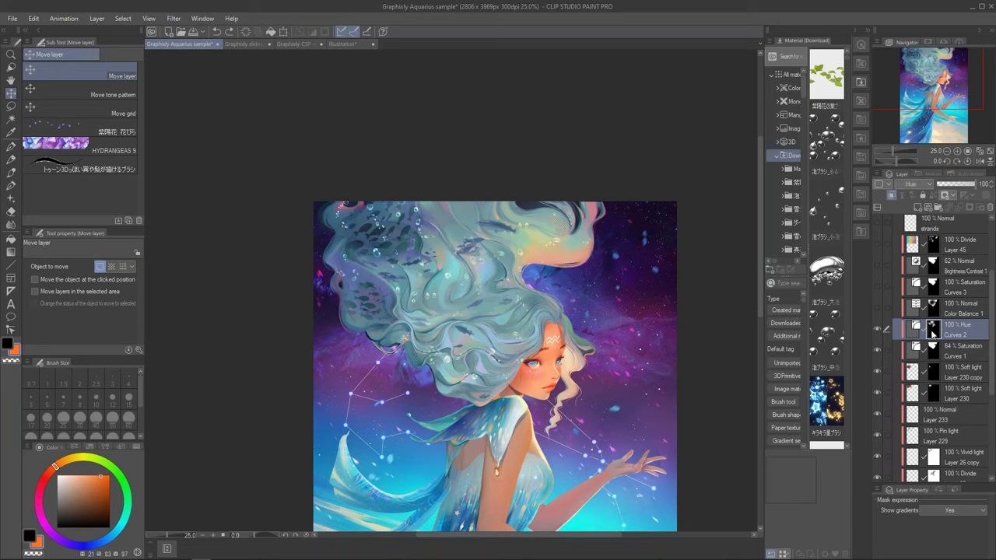
left_click(957, 311)
left_click(877, 308)
Show the Curves 3 and Brightness/Contrast 1 correction layers and the swirling rainbow texture on Layer 45.
left_click(924, 293)
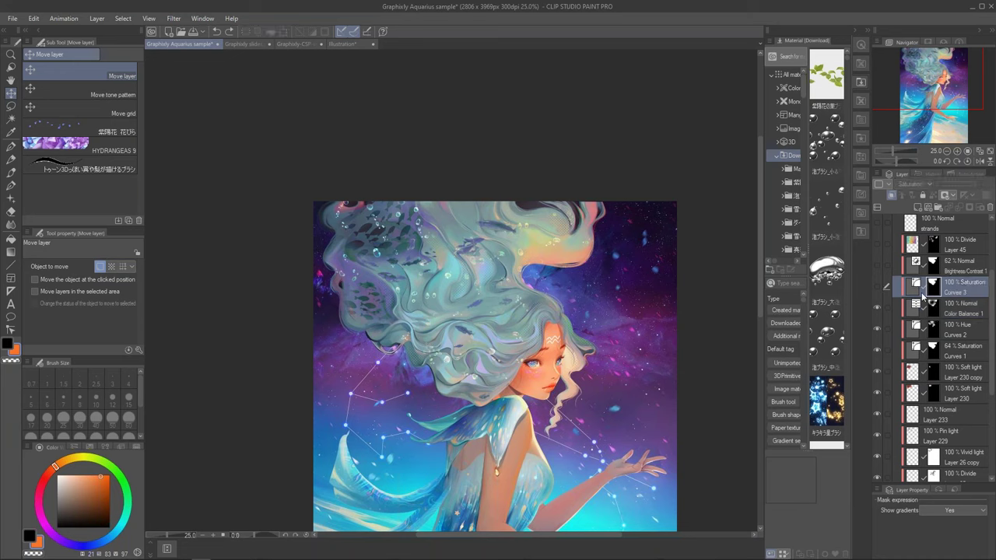
left_click(876, 288)
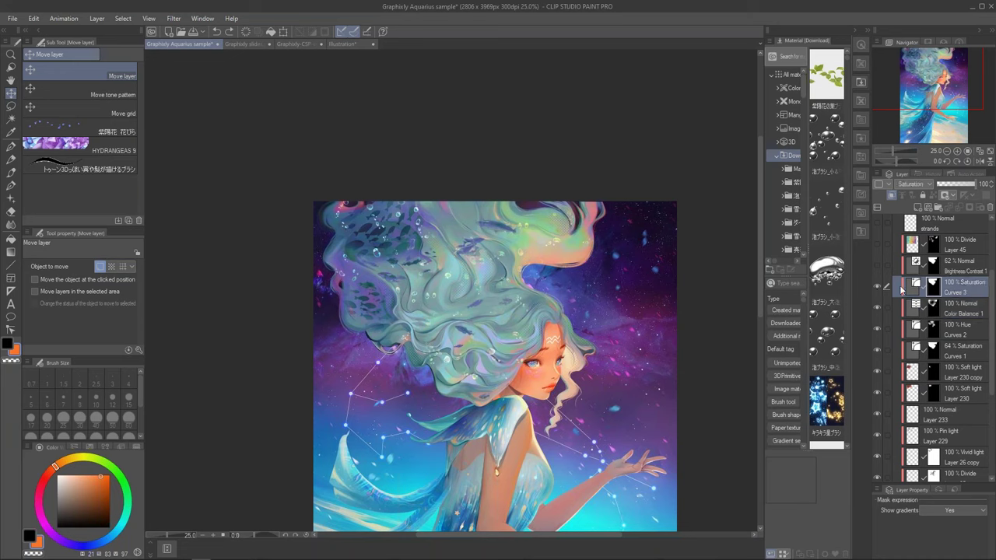
left_click(956, 268)
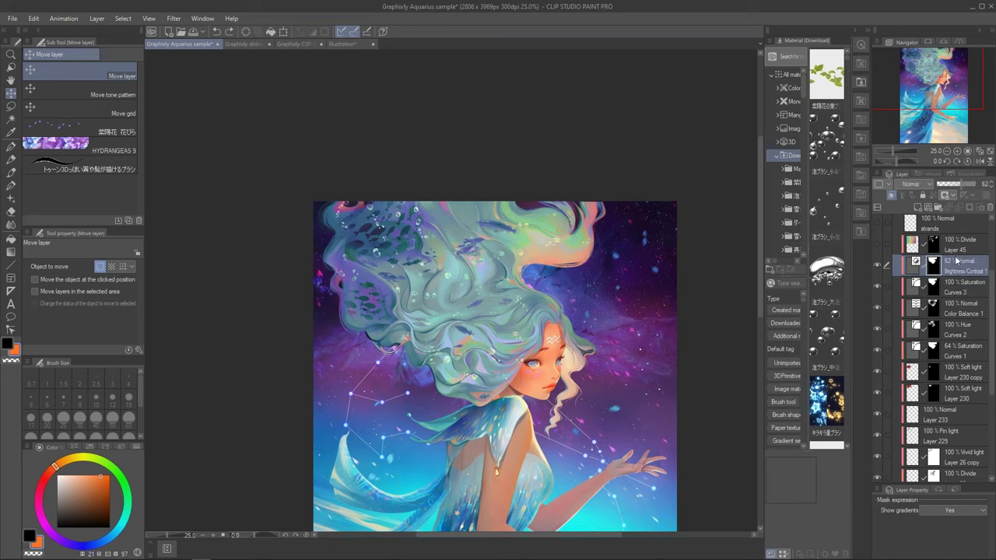
left_click(963, 249)
scroll(964, 319, "up", 3)
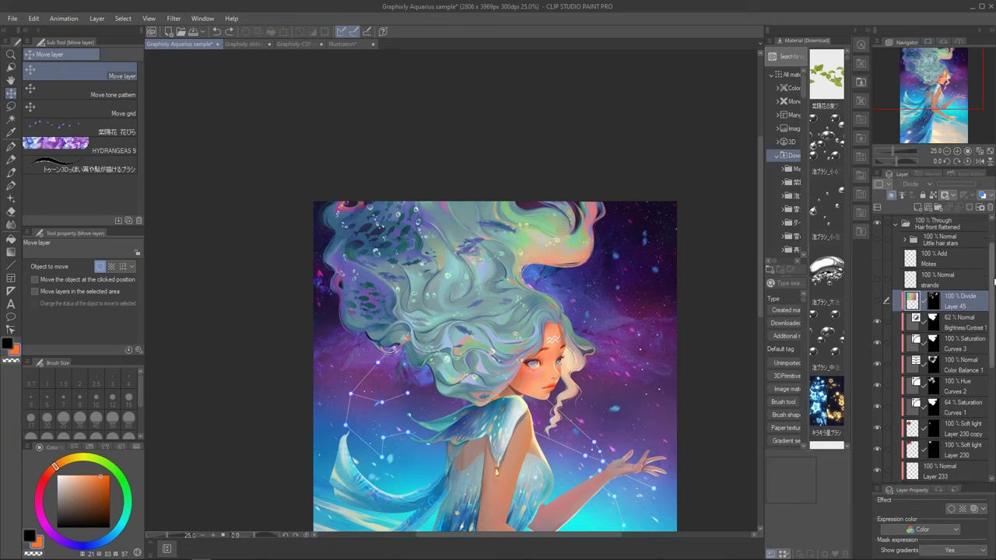
left_click(876, 318)
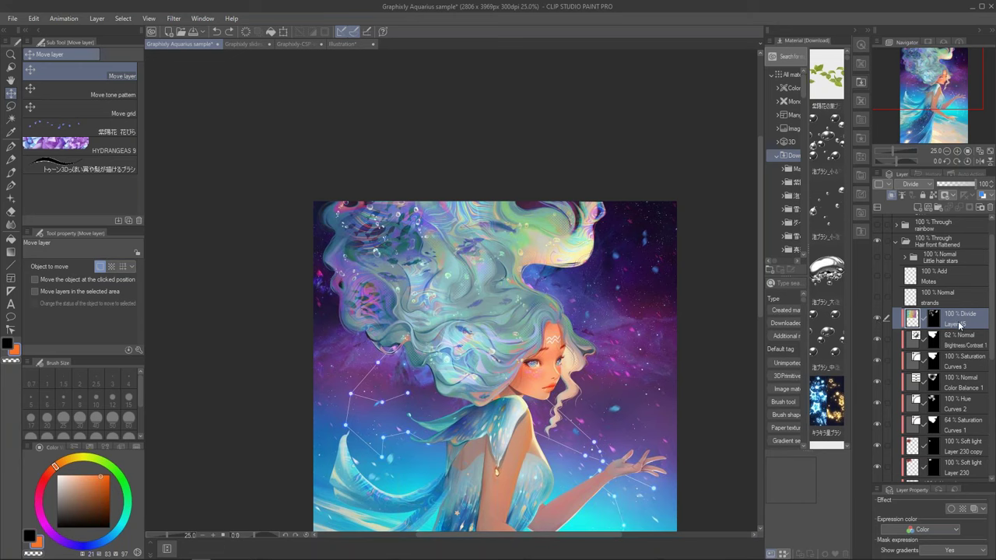
Try Layer 45 in Normal blending mode with its mask deleted to reveal the whole texture, and undo both changes.
left_click(922, 184)
left_click(917, 195)
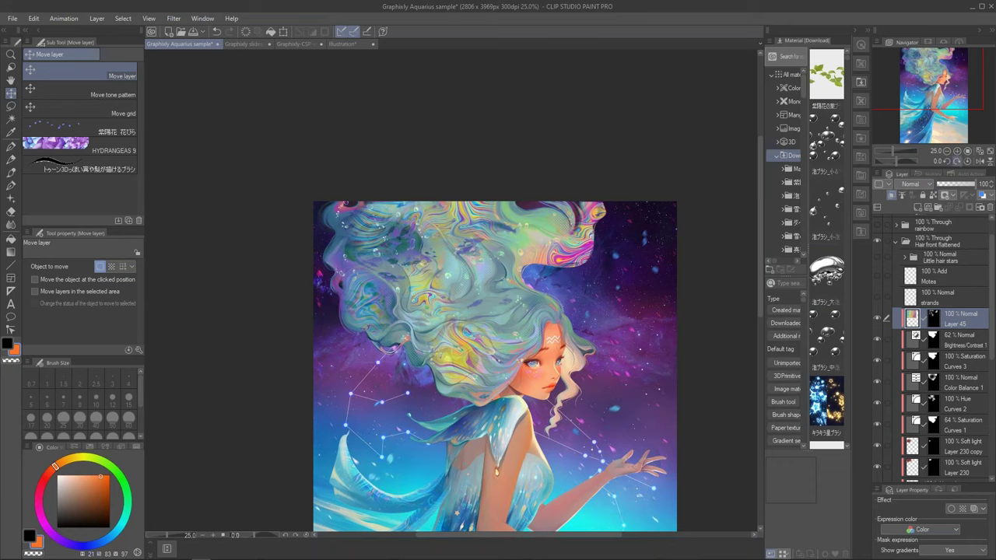
left_click(957, 152)
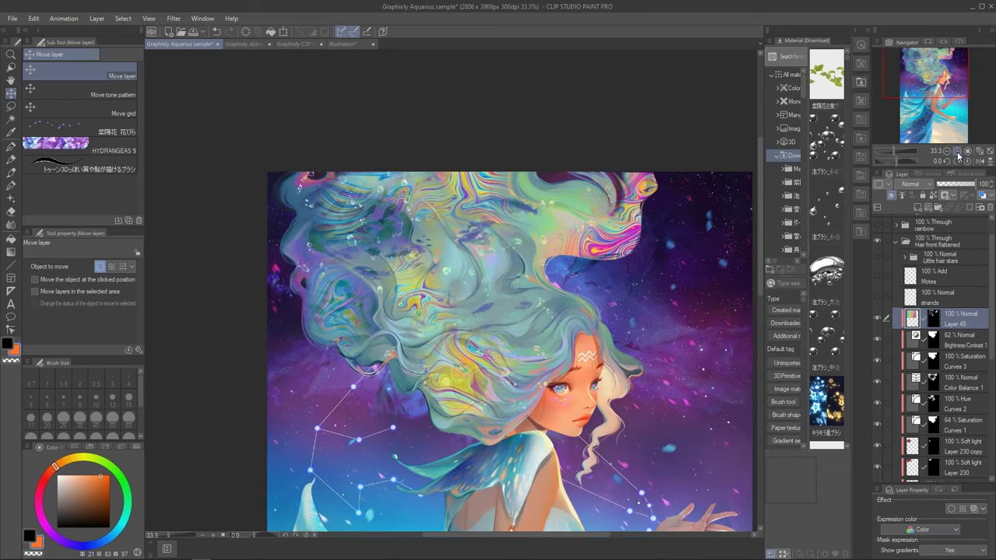
left_click(957, 152)
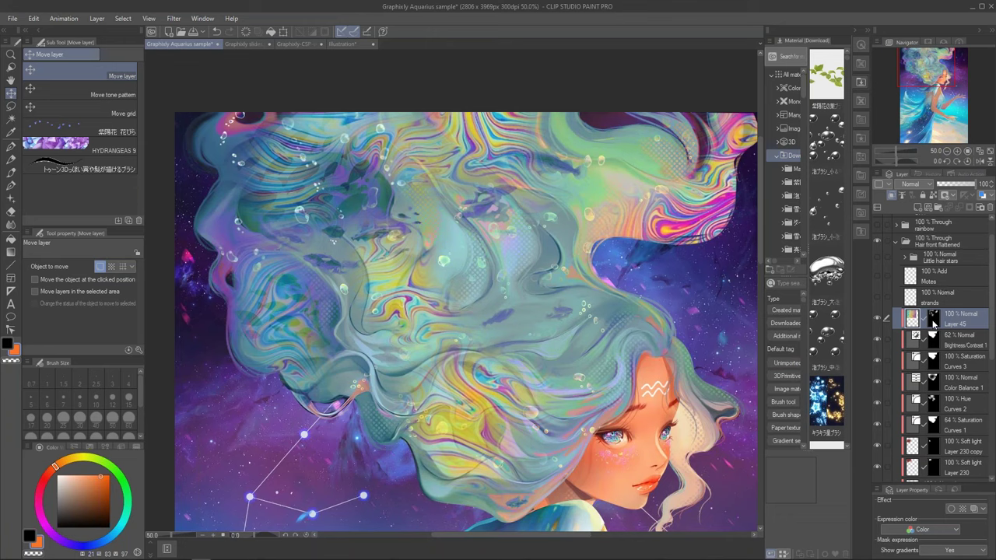
right_click(934, 320)
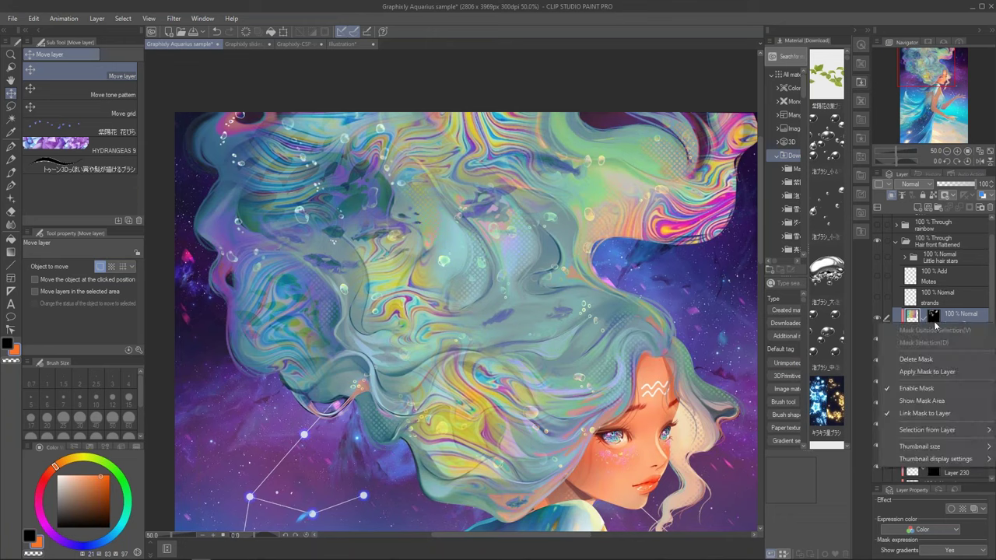
left_click(938, 360)
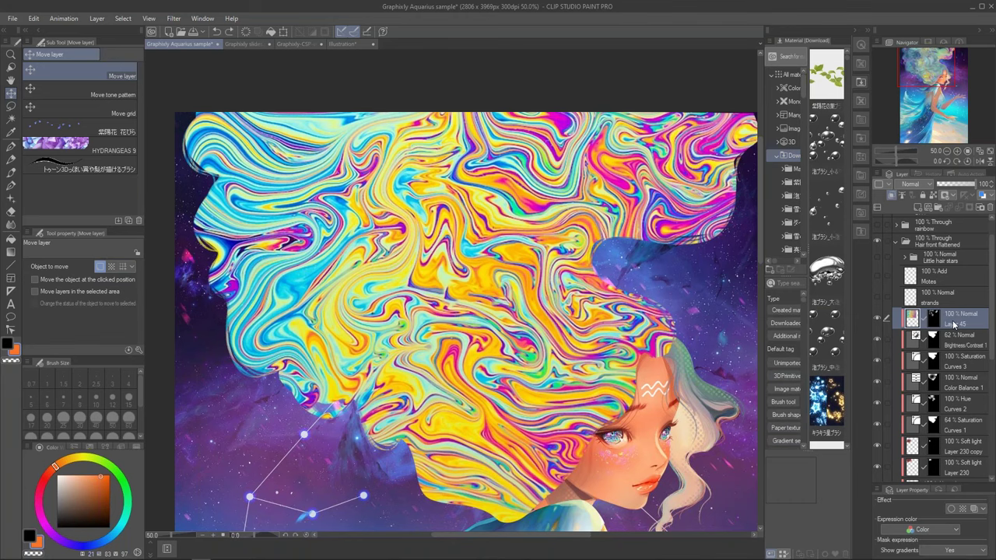
key("ctrl+z")
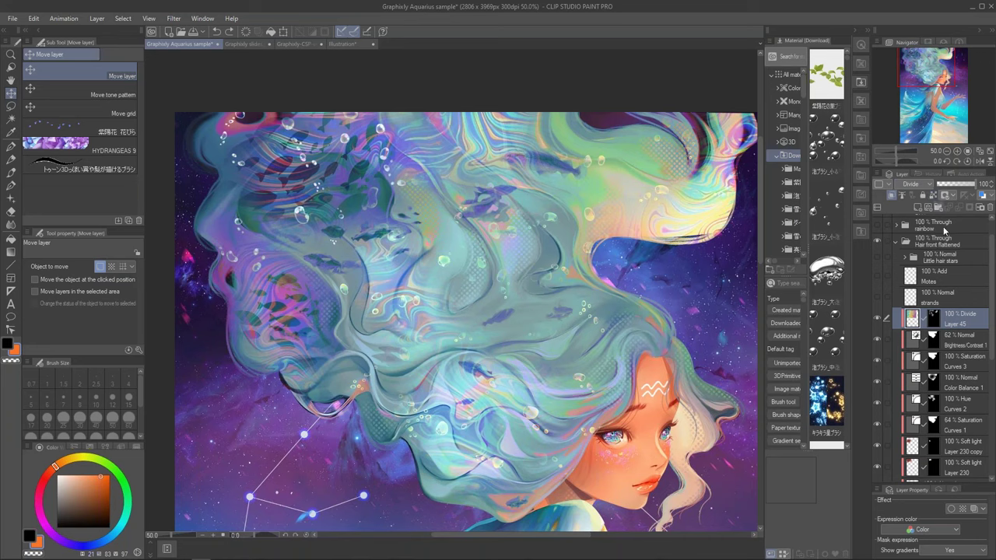
Review the blending modes available for Layer 45, select its layer mask and view the overall effect on the hair.
left_click(918, 188)
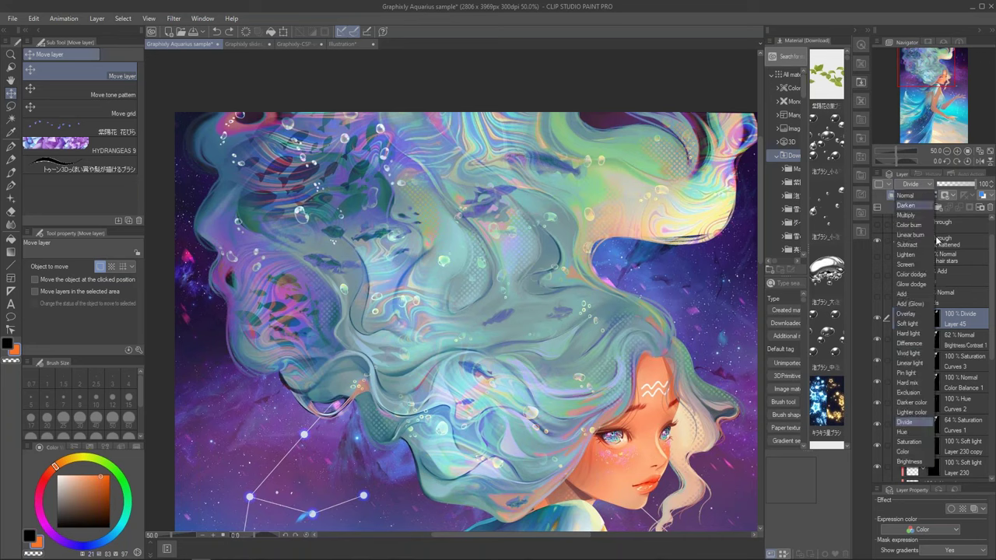
left_click(918, 189)
left_click(935, 319)
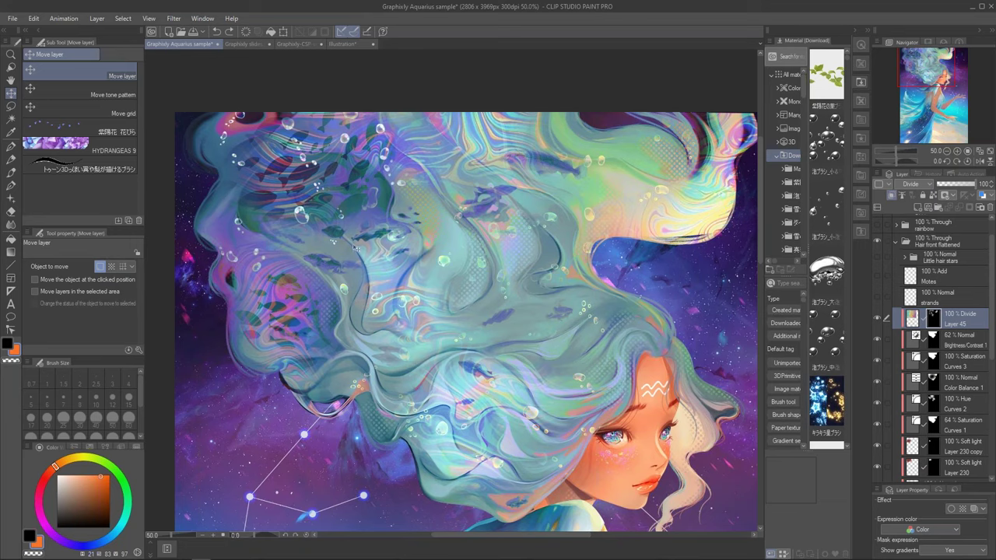
scroll(459, 292, "down", 3)
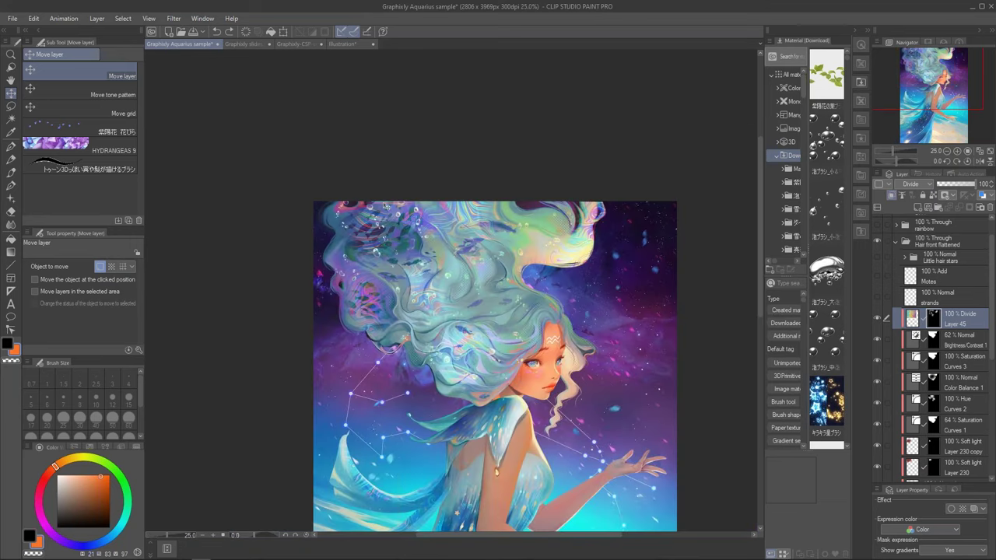
Show the strands layer, the Motes layer and the Little hair stars folder.
left_click(883, 297)
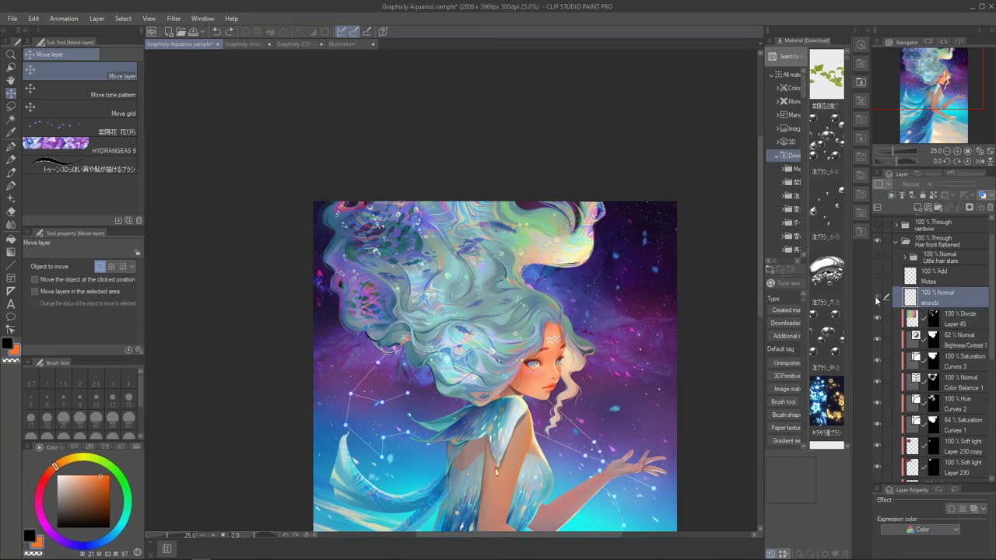
left_click(945, 280)
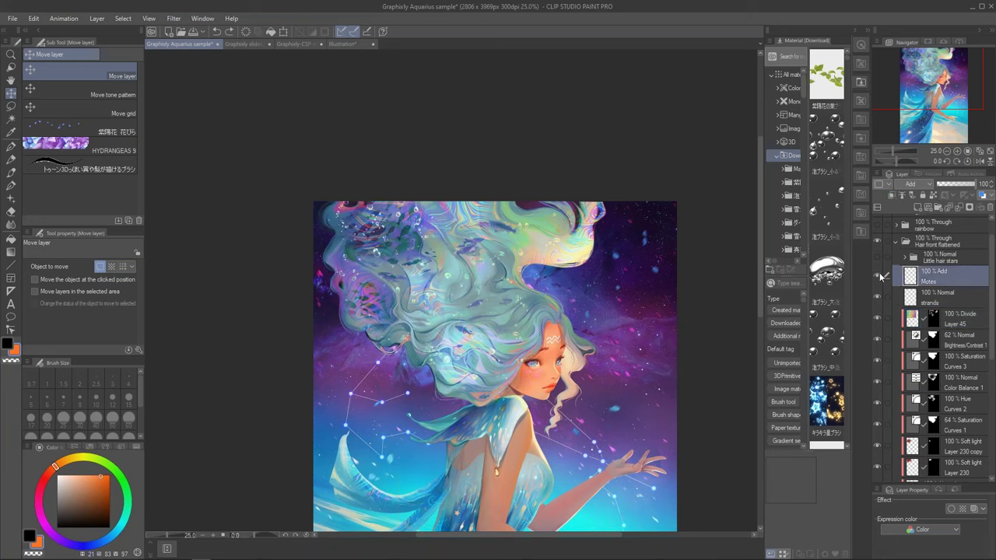
left_click(944, 259)
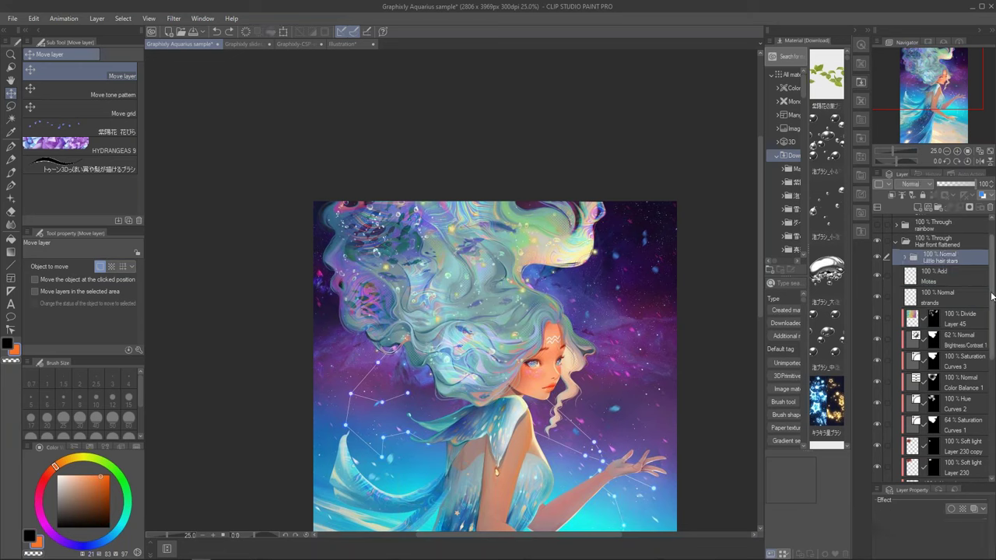
Show the rainbow group and expand it to reveal its color dodge and screen layers.
scroll(911, 338, "up", 1)
left_click(936, 256)
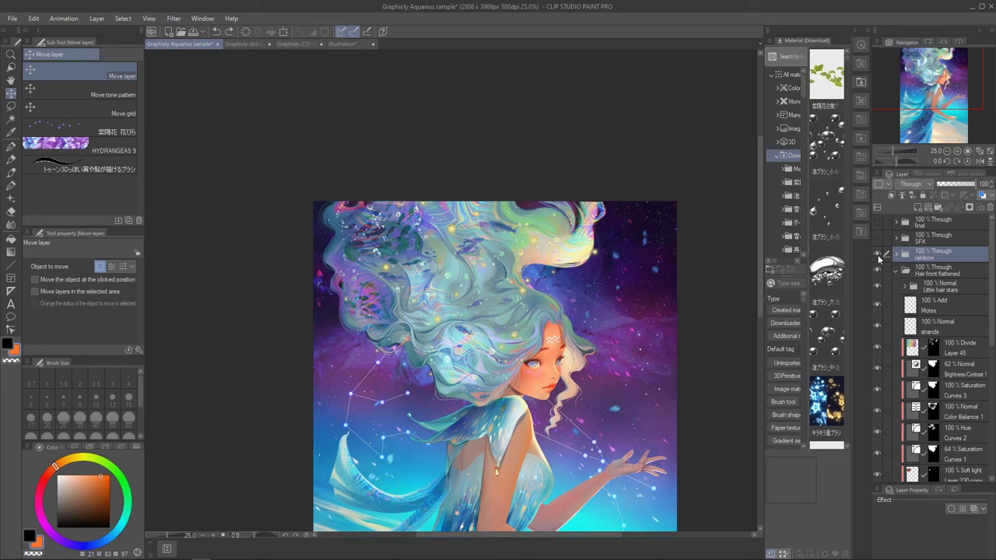
left_click(896, 255)
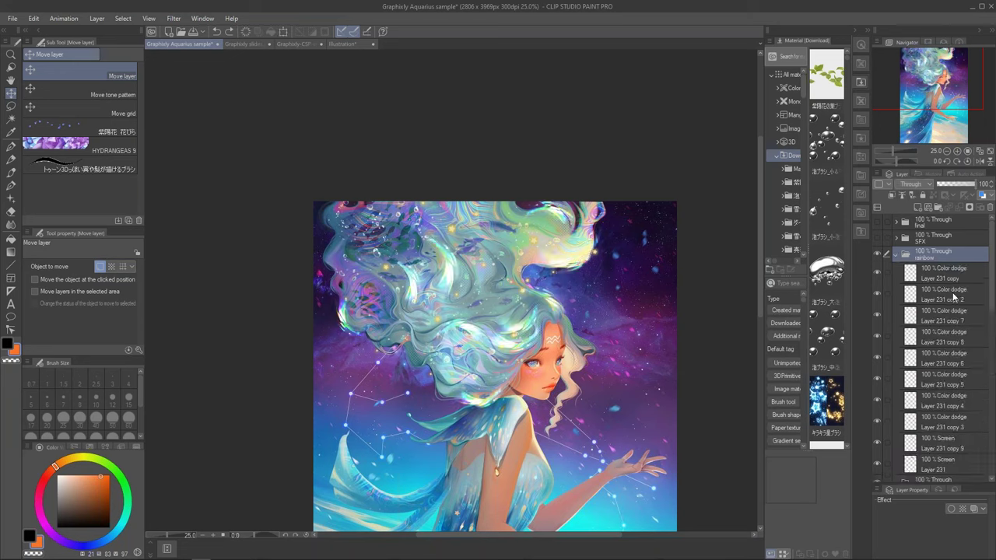
Toggle the rainbow group's visibility repeatedly to compare the hair with and without its iridescent highlights.
left_click(876, 254)
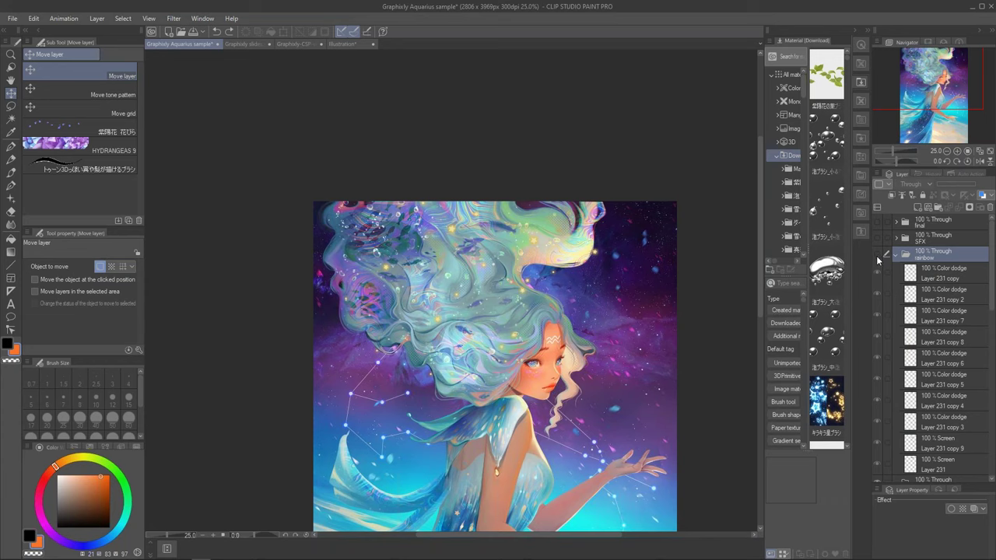
left_click(875, 255)
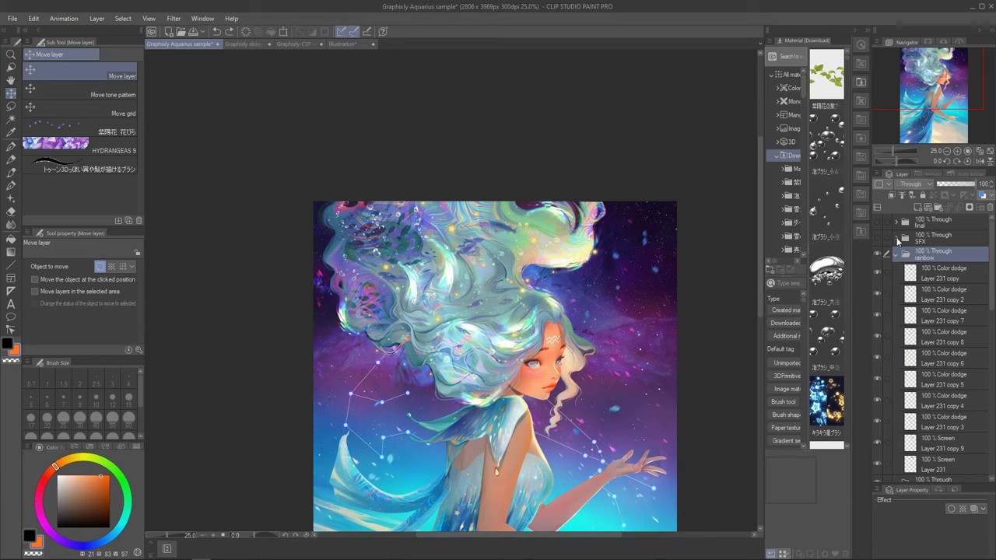
left_click(876, 255)
left_click(876, 255)
left_click(876, 255)
left_click(876, 255)
Show the SFX and final groups of the Aquarius sample and select the final group.
left_click(966, 242)
left_click(878, 239)
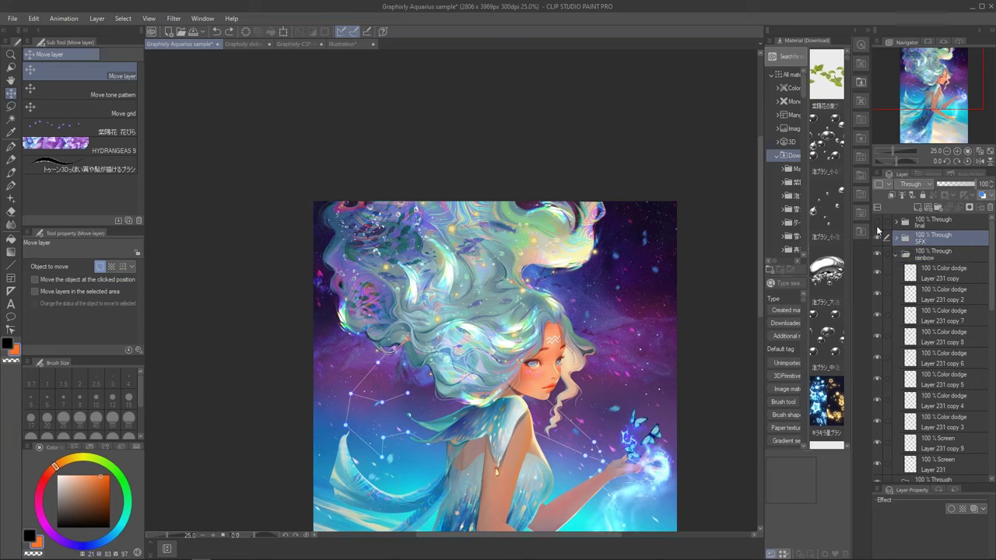
left_click(876, 226)
left_click(938, 224)
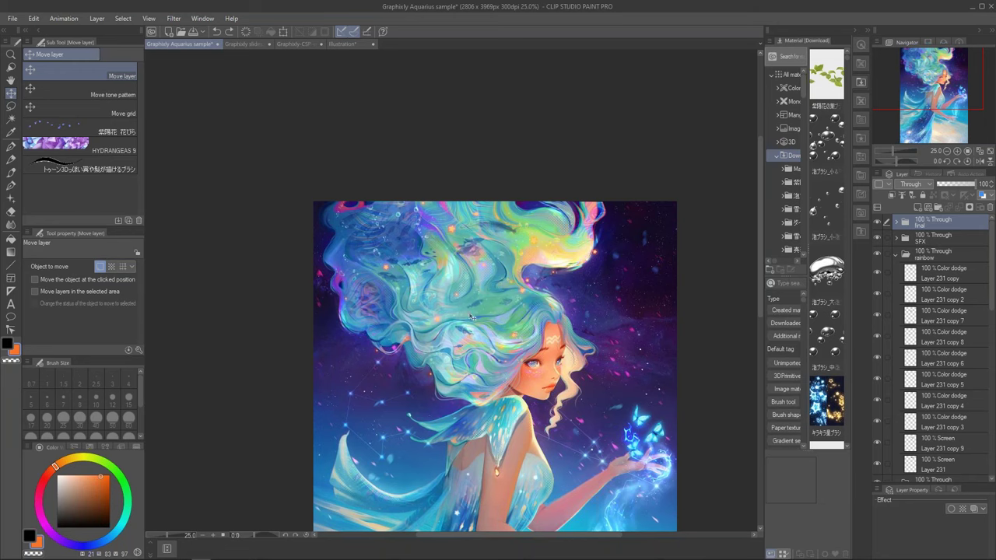
Examine the completed Aquarius illustration as a whole, then closely around the hair and face.
scroll(626, 319, "down", 3)
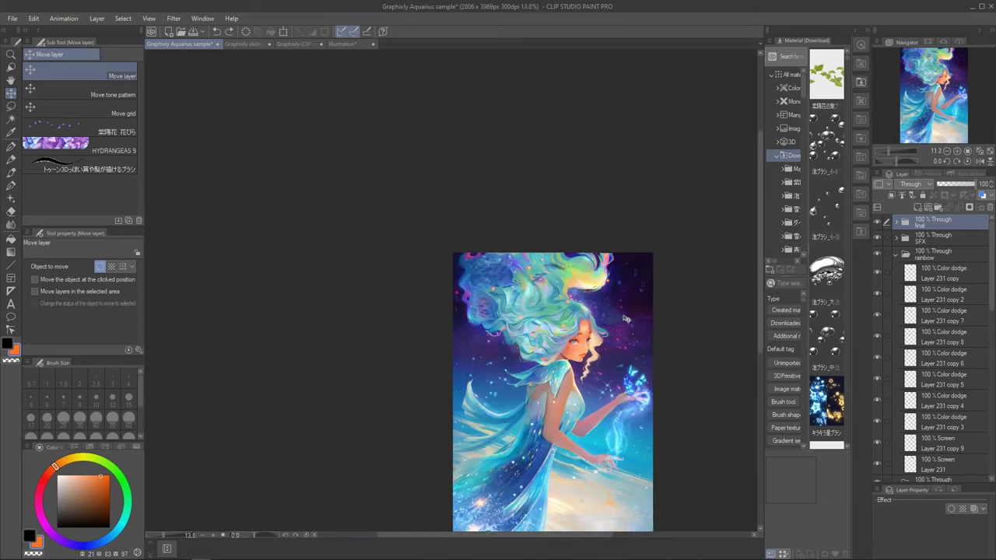
scroll(630, 315, "up", 4)
scroll(634, 309, "up", 2)
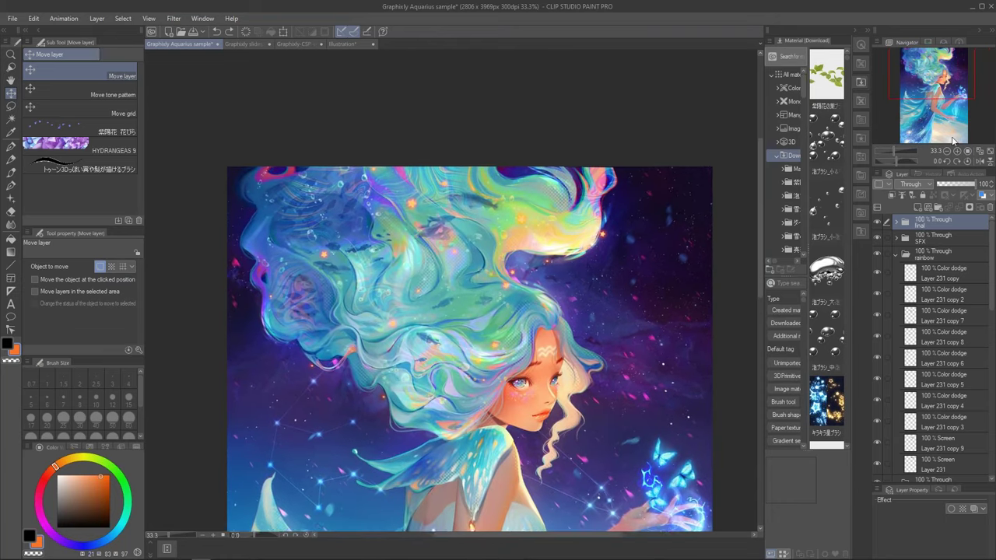
left_click_drag(945, 87, 947, 91)
left_click_drag(529, 321, 537, 180)
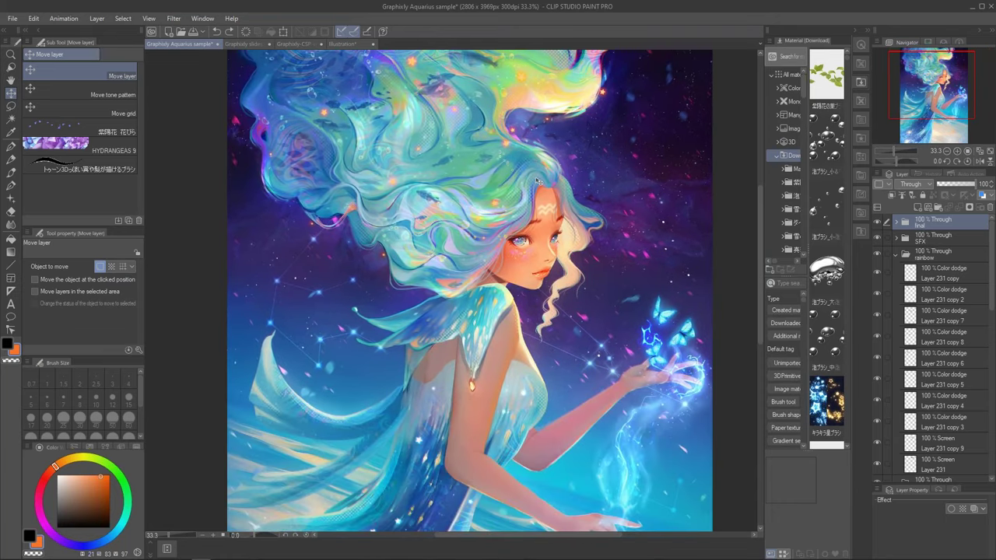
scroll(536, 181, "up", 2)
left_click_drag(915, 83, 914, 73)
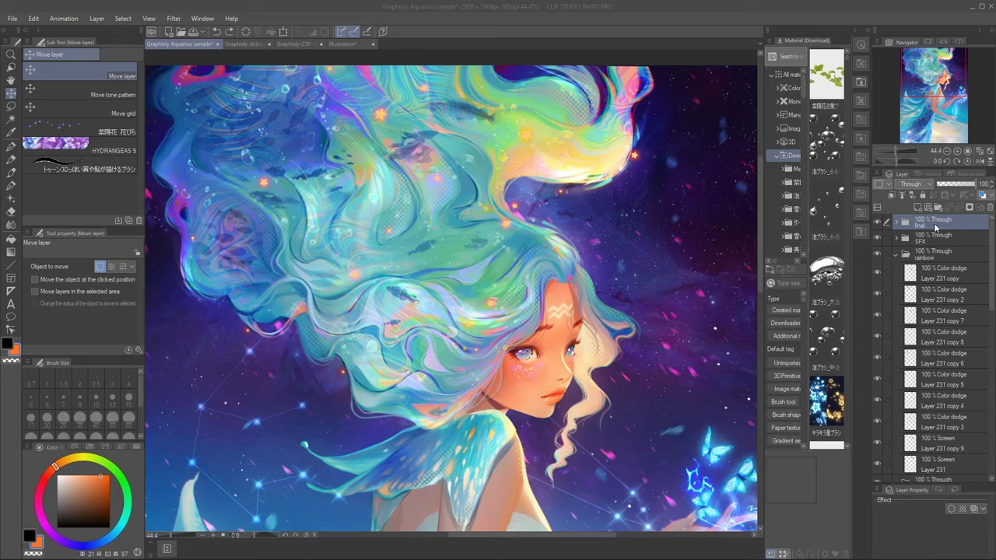
Switch to the Graphixly-CSP-webinarfile portrait, show its Rainbow texture layer and hide the Rainbow texture Copy layer.
left_click(343, 43)
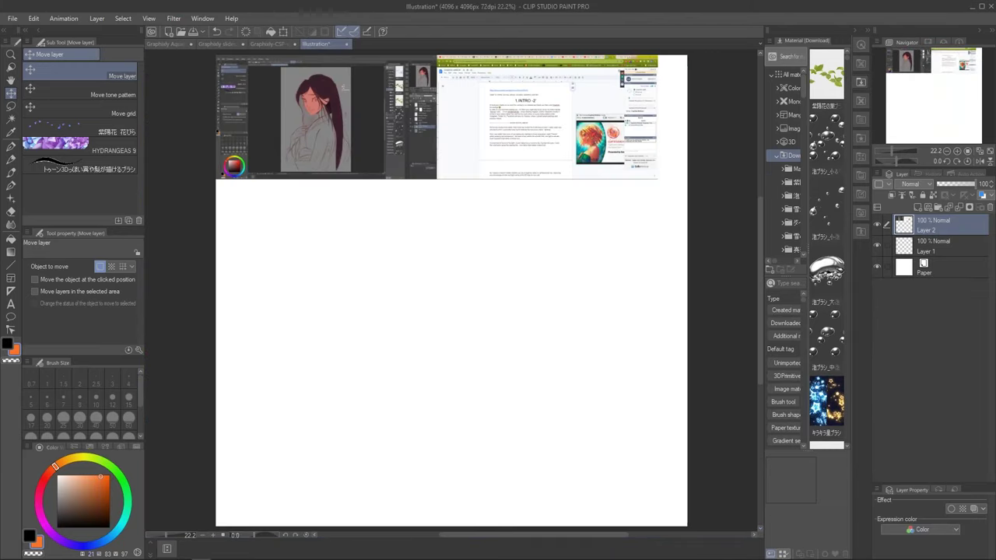
left_click(289, 46)
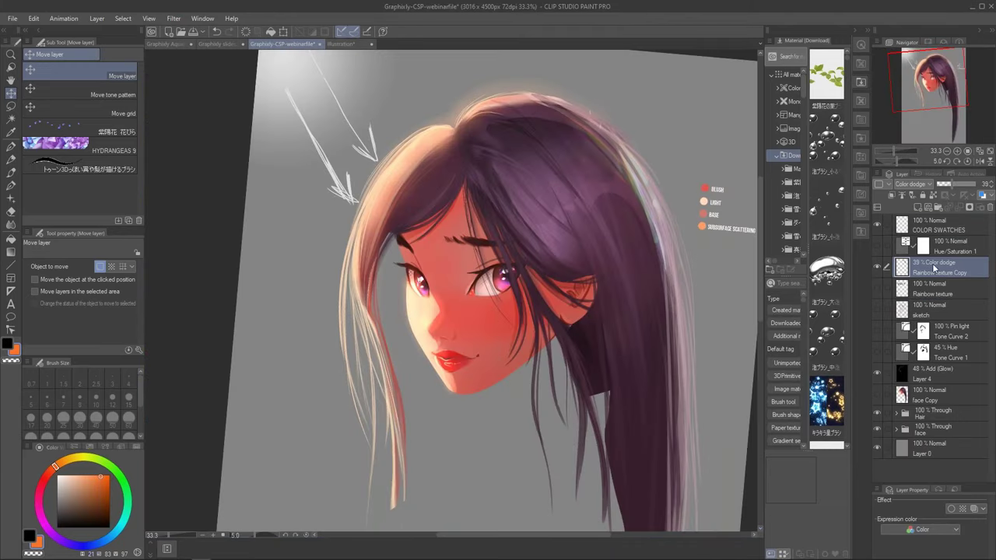
left_click(944, 297)
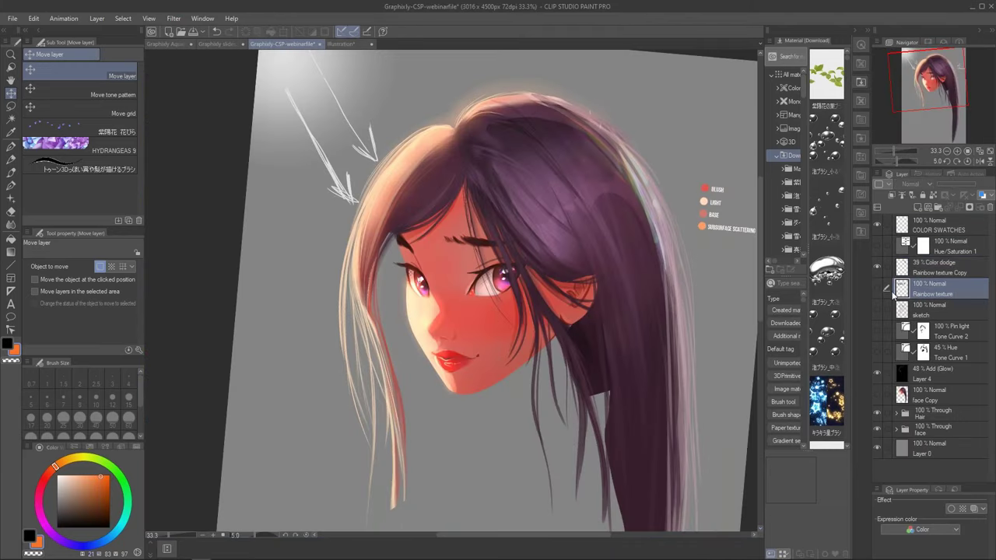
left_click(876, 288)
left_click(875, 286)
left_click(876, 288)
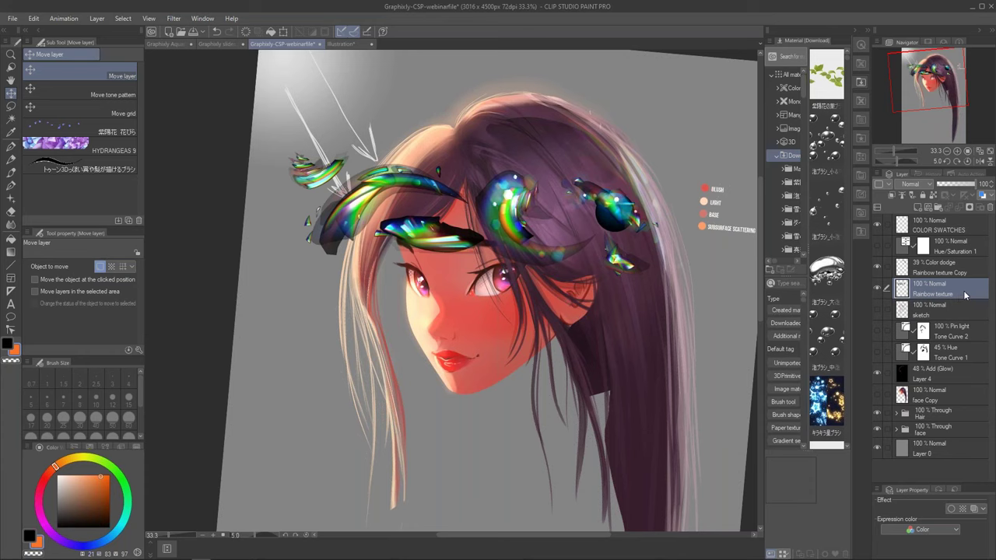
left_click(876, 268)
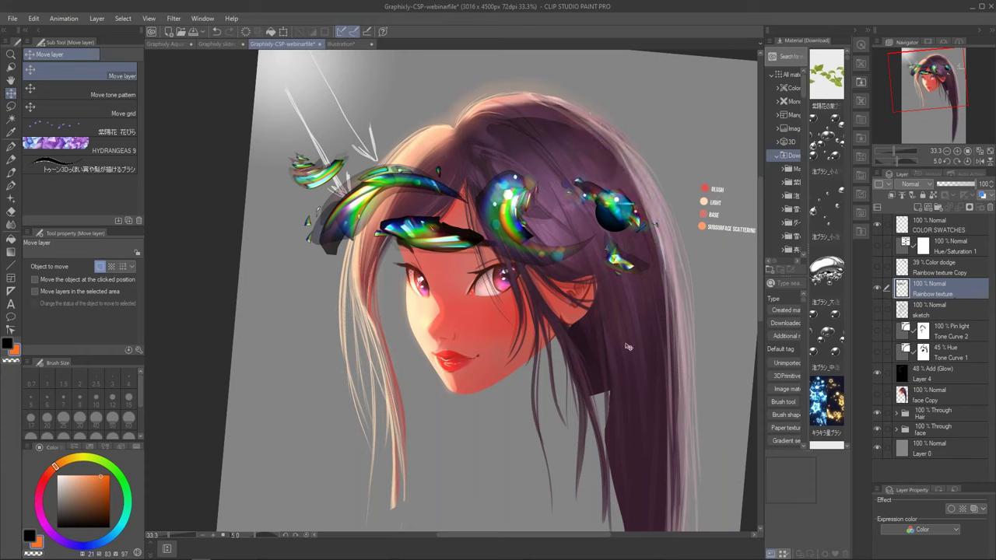
Lasso the long curved piece of the rainbow texture, copy and paste it onto a new layer, and hide the original Rainbow texture layer.
key("m")
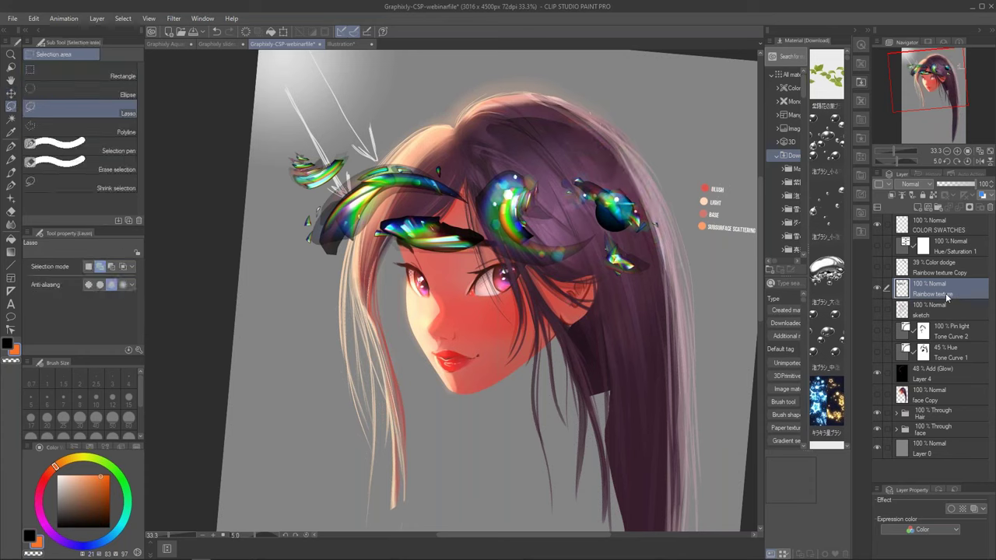
mouse_move(453, 207)
left_mouse_down()
mouse_move(445, 154)
mouse_move(321, 190)
mouse_move(378, 272)
left_mouse_up()
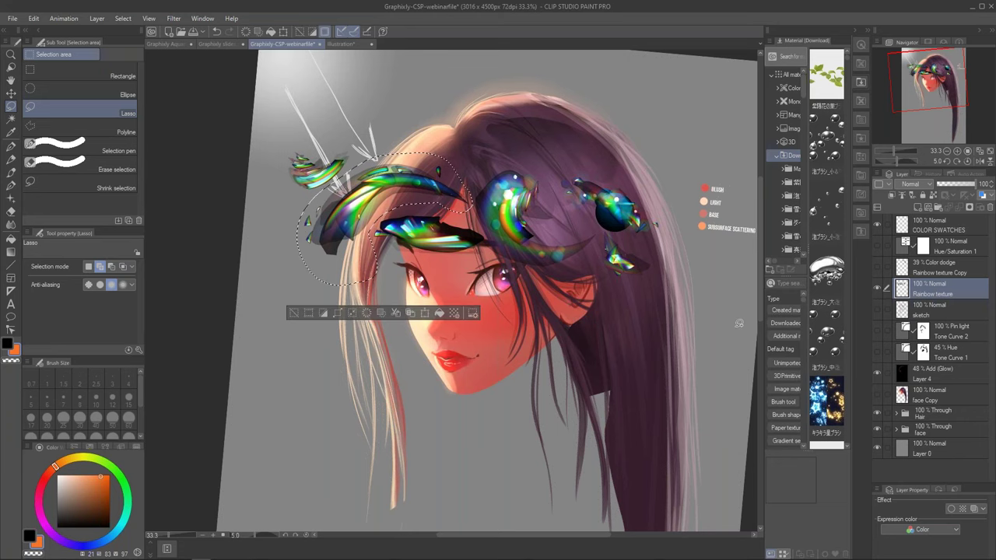
key("ctrl+c")
key("ctrl+v")
left_click(876, 310)
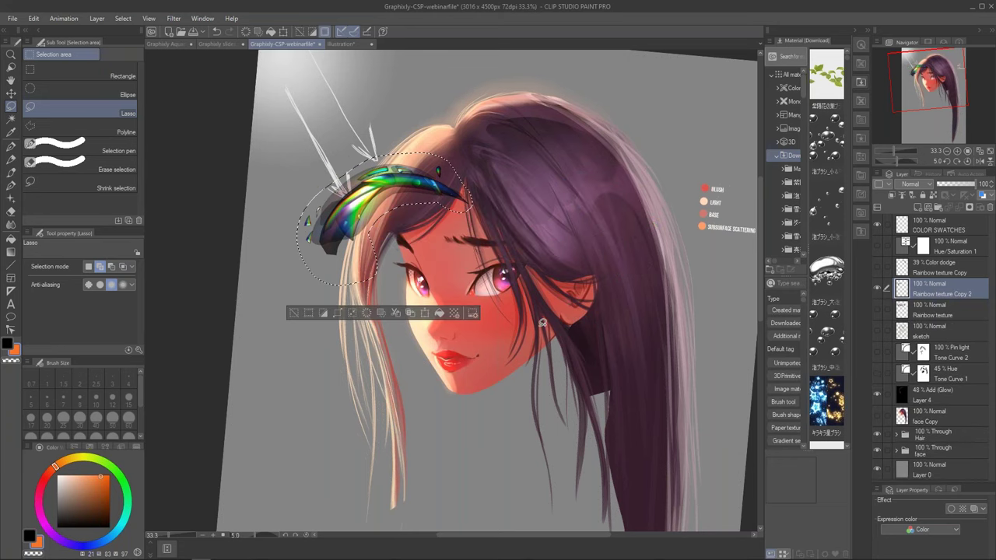
Deselect, move the pasted texture piece over the dark hair, then enlarge and rotate it to follow the curve of the head.
key("ctrl+d")
key("k")
left_click_drag(365, 206, 545, 214)
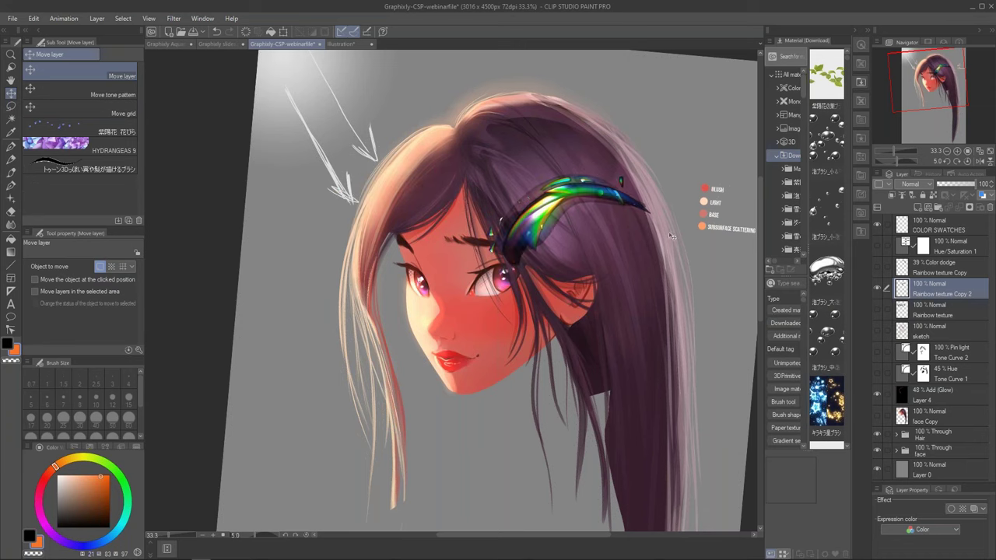
key("ctrl+t")
left_click_drag(676, 233, 647, 354)
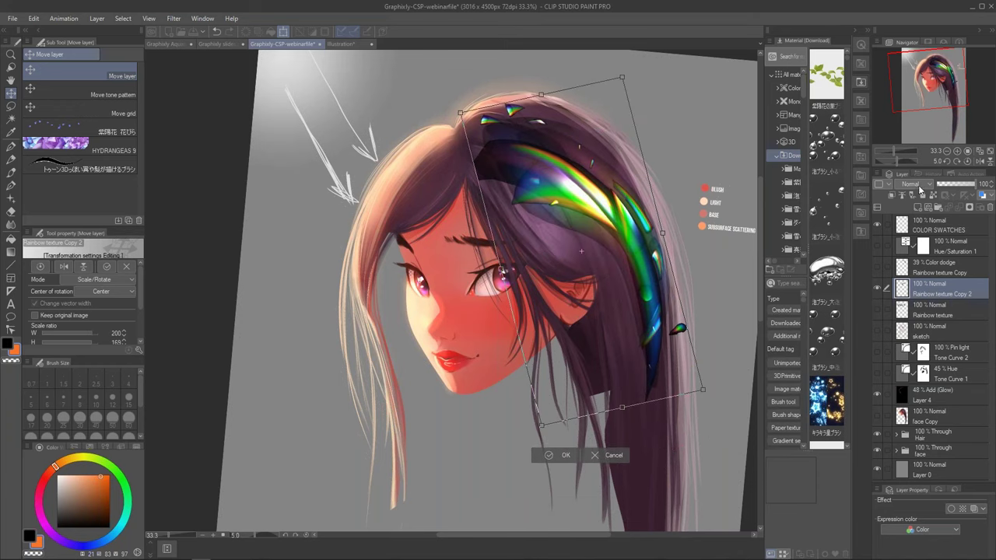
key("Return")
Try the Hue blending mode on the Rainbow texture Copy 2 layer, then set it to Color dodge.
left_click(921, 189)
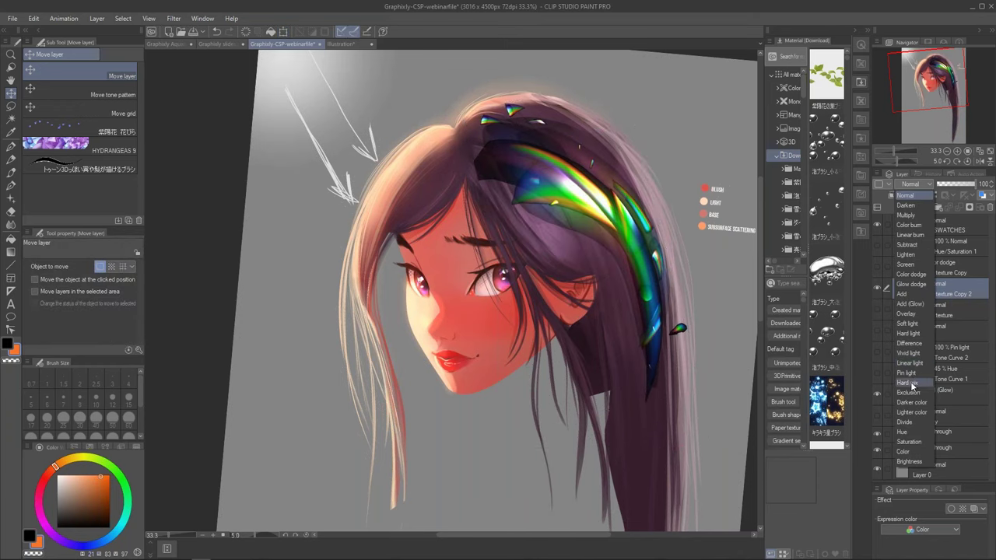
left_click(903, 432)
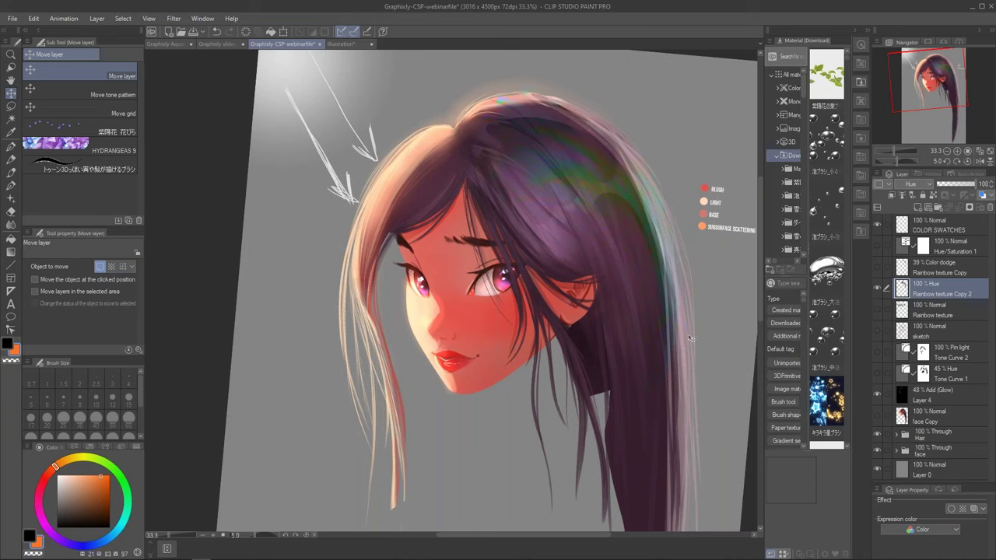
left_click(915, 183)
left_click(911, 274)
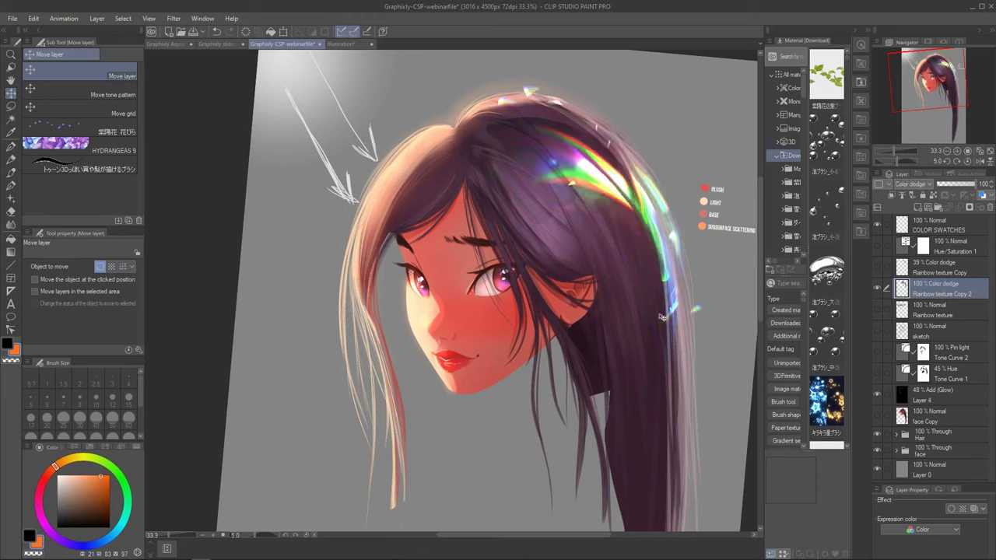
Lower the Rainbow texture Copy 2 layer to 53% opacity, soften its edges with the Soft eraser and nudge it along the hair.
key("e")
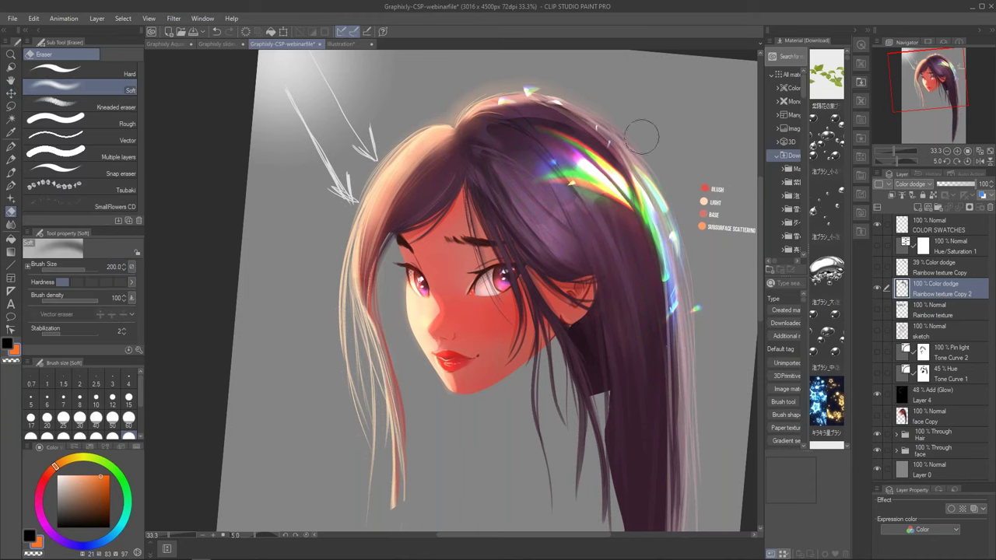
left_click(963, 188)
mouse_move(544, 138)
left_mouse_down()
mouse_move(575, 216)
mouse_move(511, 108)
mouse_move(562, 158)
mouse_move(598, 216)
mouse_move(626, 238)
mouse_move(534, 118)
mouse_move(640, 237)
mouse_move(669, 354)
mouse_move(671, 306)
mouse_move(612, 174)
mouse_move(543, 116)
mouse_move(610, 171)
mouse_move(656, 233)
mouse_move(652, 224)
mouse_move(688, 368)
mouse_move(688, 358)
mouse_move(702, 388)
mouse_move(693, 342)
mouse_move(531, 81)
mouse_move(516, 81)
mouse_move(689, 193)
mouse_move(651, 187)
left_mouse_up()
key("k")
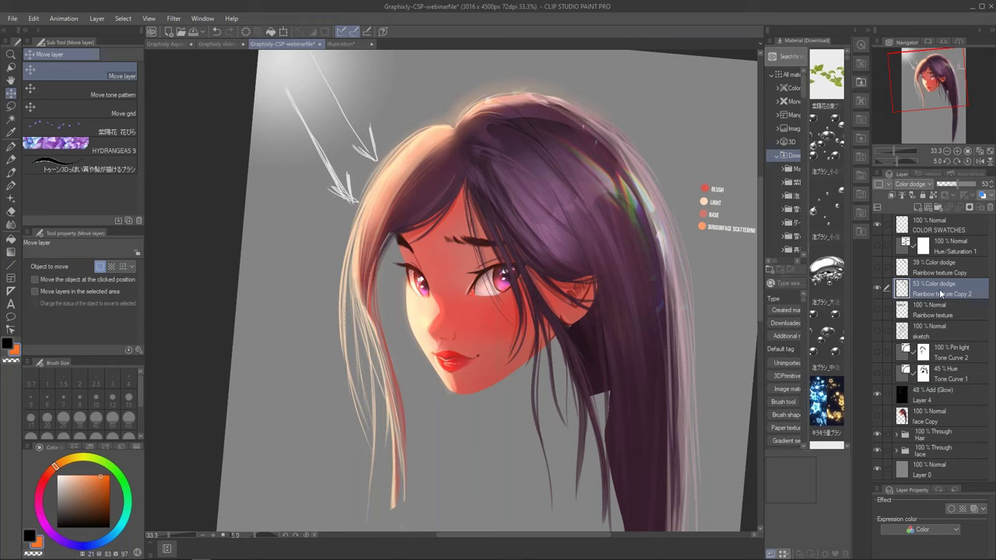
left_click_drag(677, 307, 672, 297)
key("e")
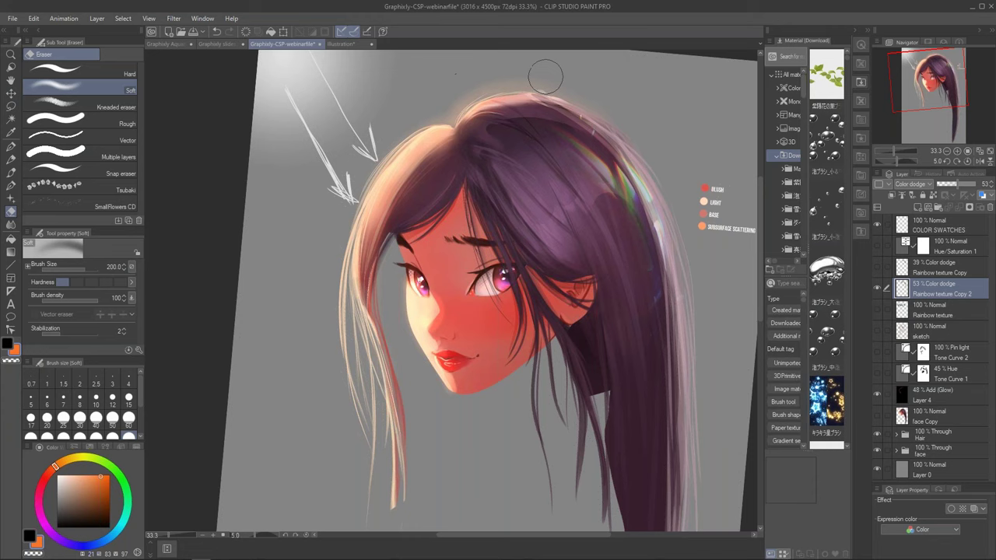
key("k")
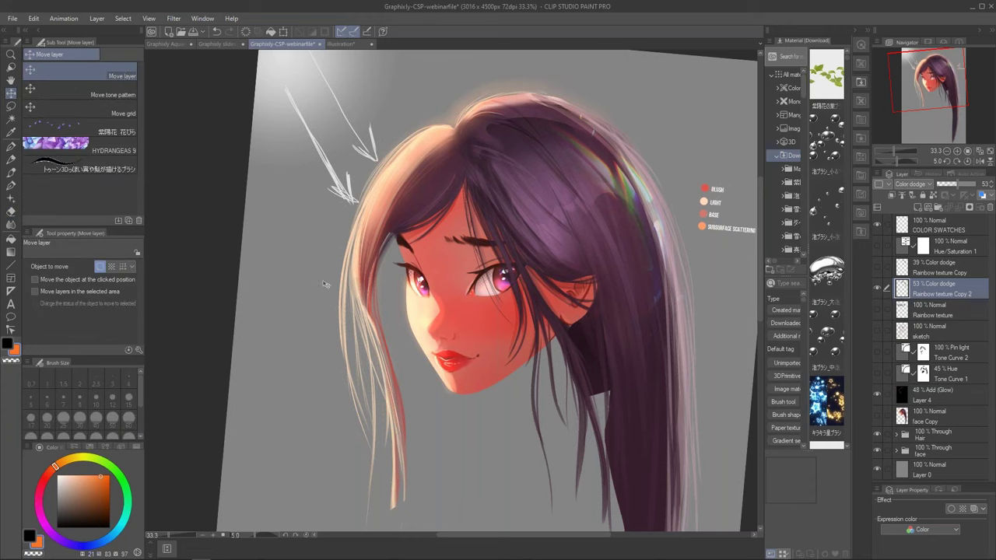
key("b")
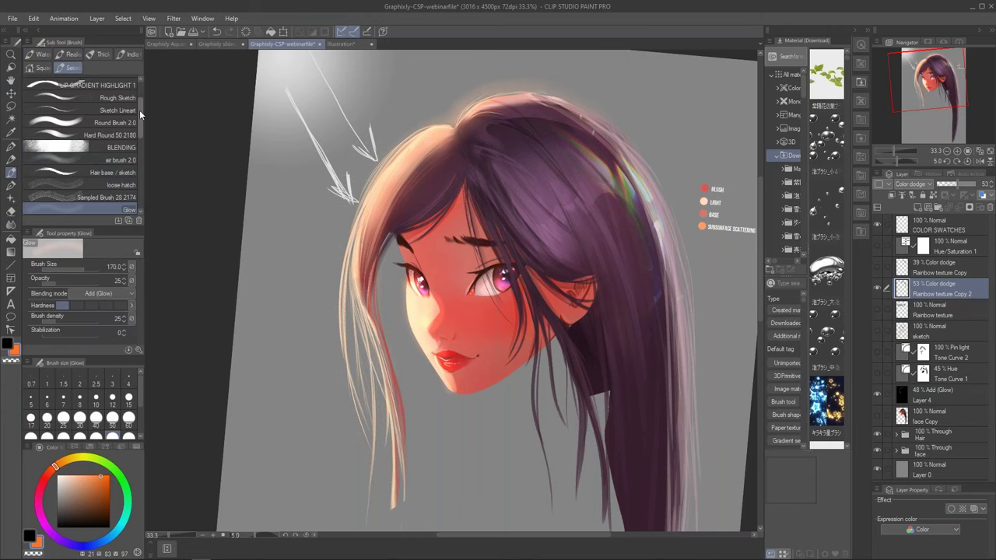
left_click_drag(139, 110, 141, 130)
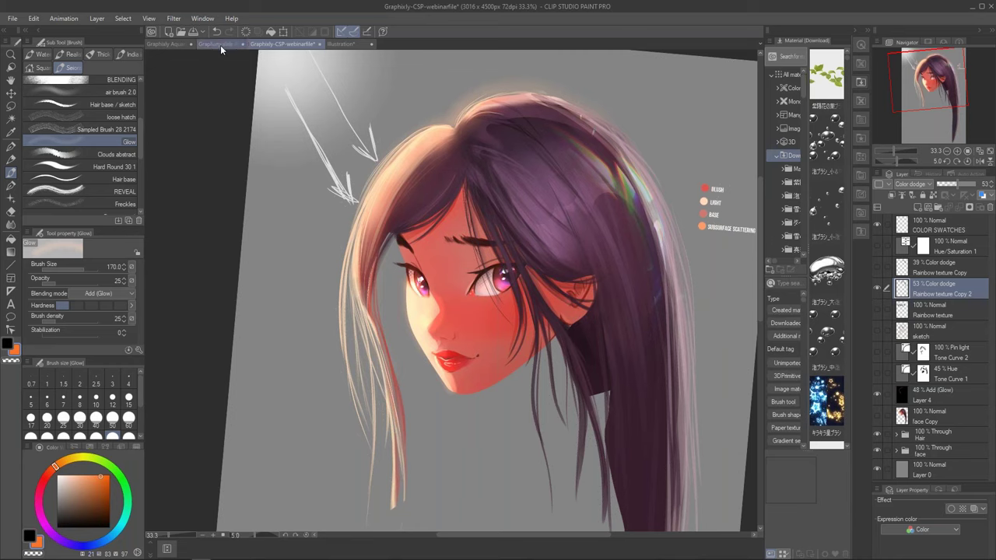
Return to the Graphixly Aquarius sample illustration and activate the Move layer tool.
left_click(176, 43)
left_click_drag(939, 73, 941, 71)
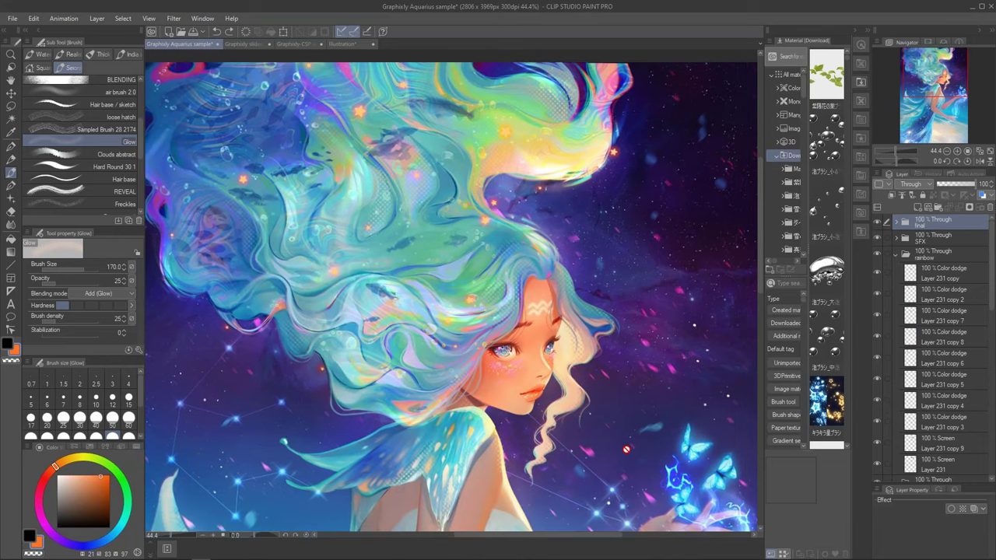
key("k")
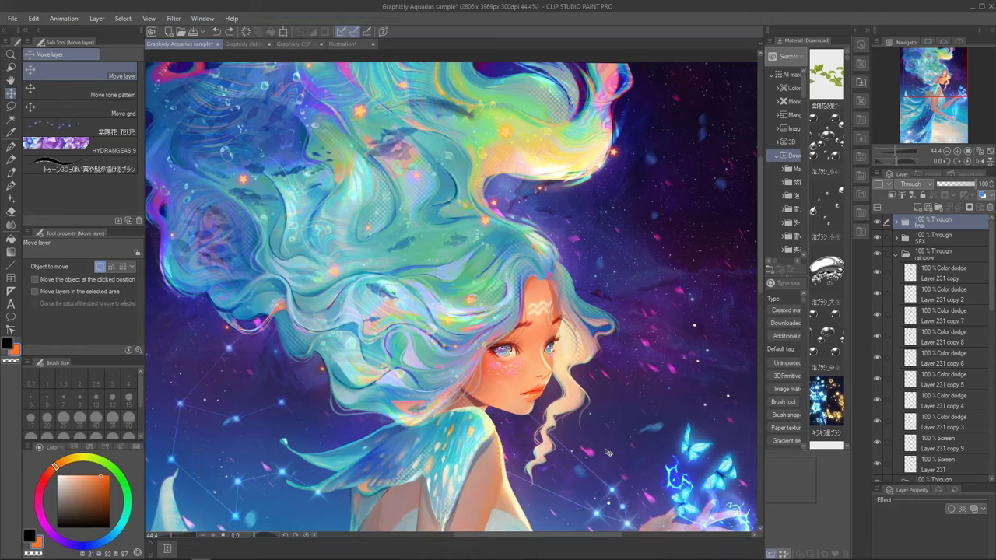
scroll(608, 452, "down", 3)
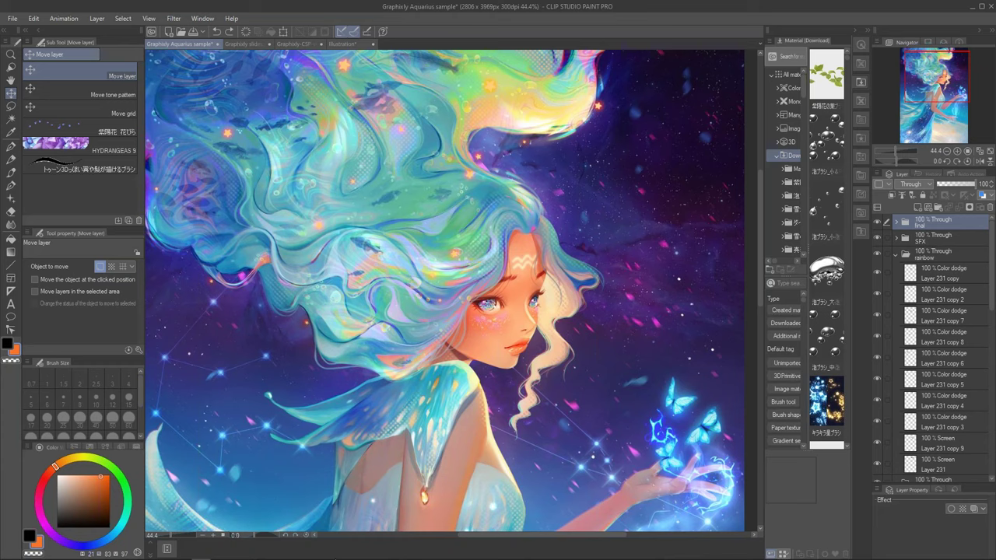
mouse_move(297, 555)
scroll(614, 383, "down", 2)
scroll(712, 367, "down", 1)
scroll(711, 366, "up", 4)
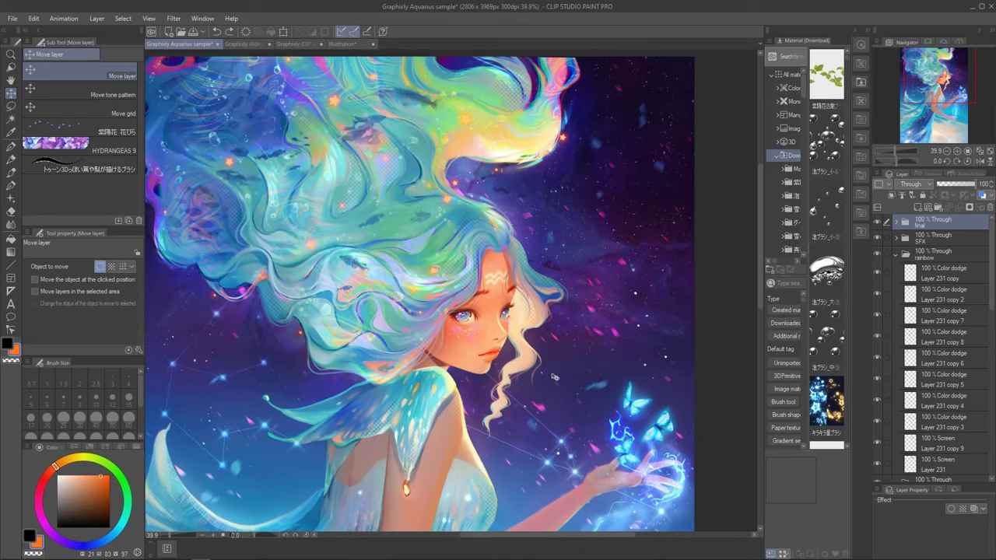
left_click_drag(554, 376, 620, 202)
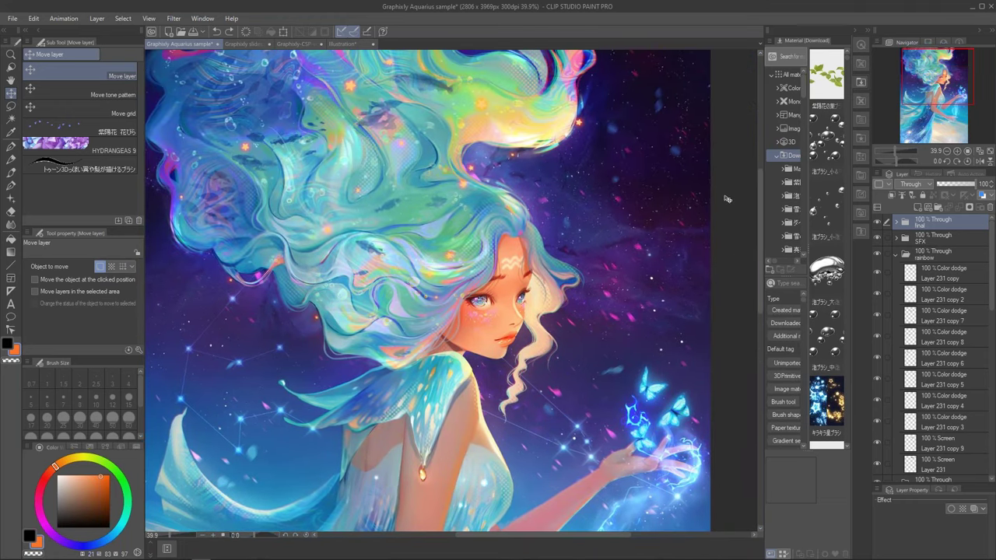
mouse_move(759, 189)
left_mouse_down()
mouse_move(758, 157)
mouse_move(760, 203)
mouse_move(759, 194)
left_mouse_up()
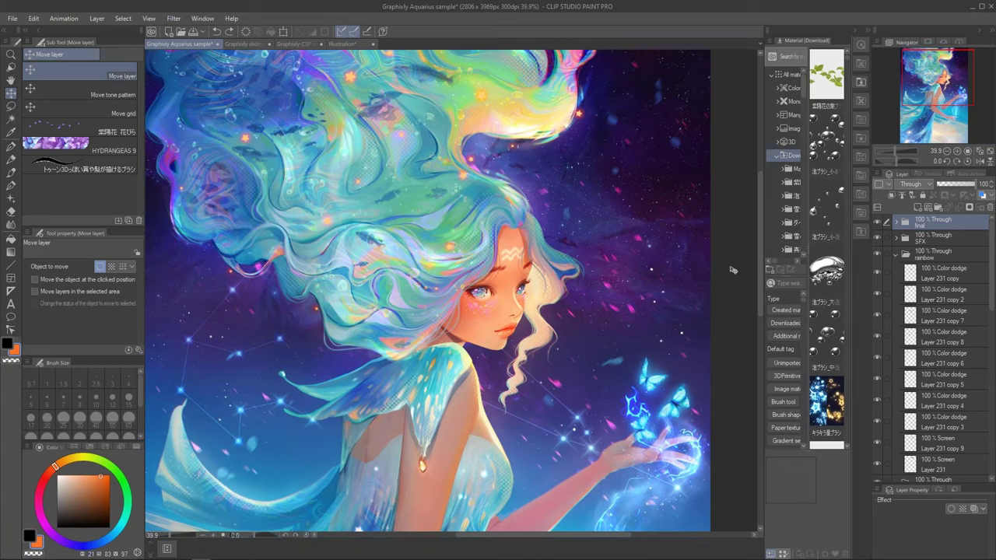
mouse_move(760, 246)
left_mouse_down()
mouse_move(762, 237)
mouse_move(761, 261)
mouse_move(760, 246)
left_mouse_up()
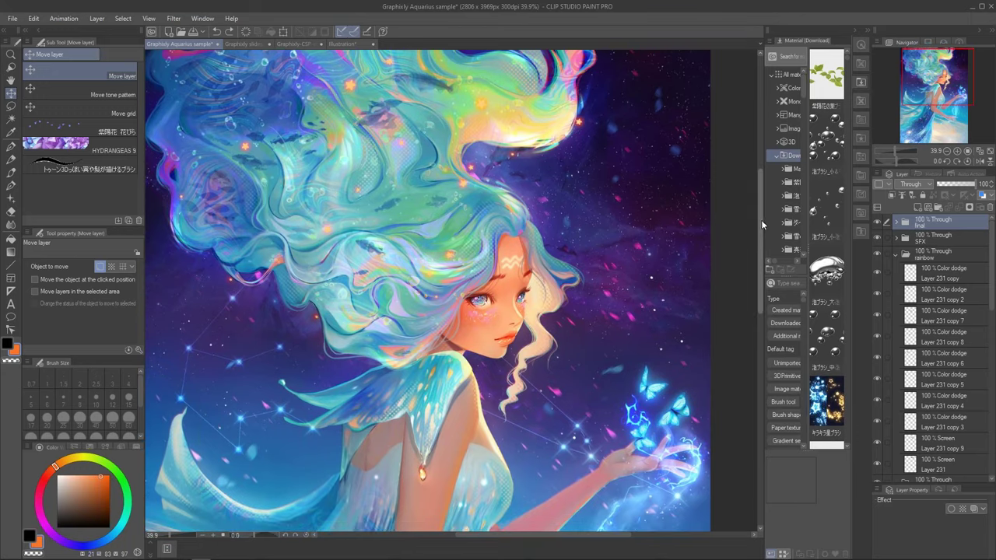
scroll(760, 220, "up", 1)
left_click_drag(763, 221, 758, 235)
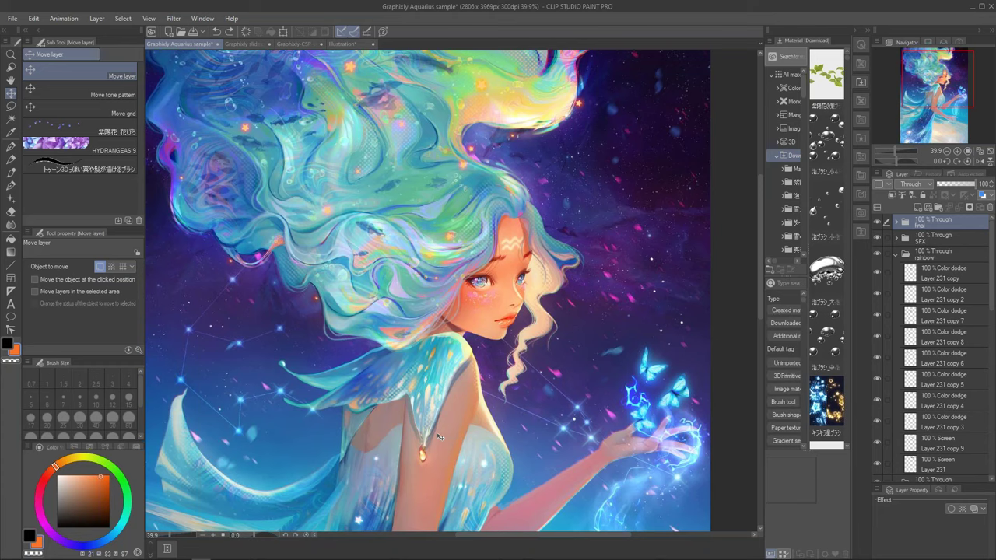
mouse_move(759, 253)
left_mouse_down()
mouse_move(759, 236)
mouse_move(759, 336)
mouse_move(761, 244)
left_mouse_up()
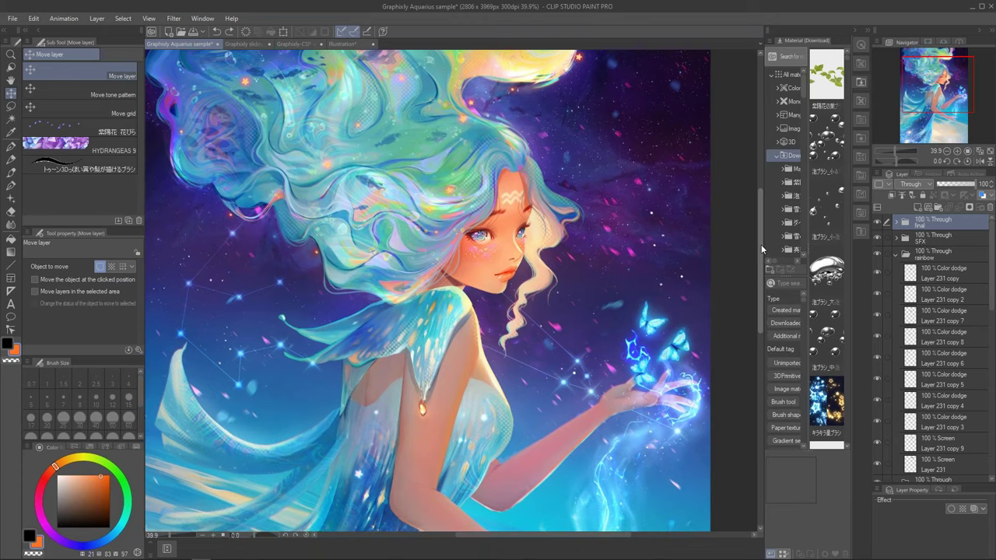